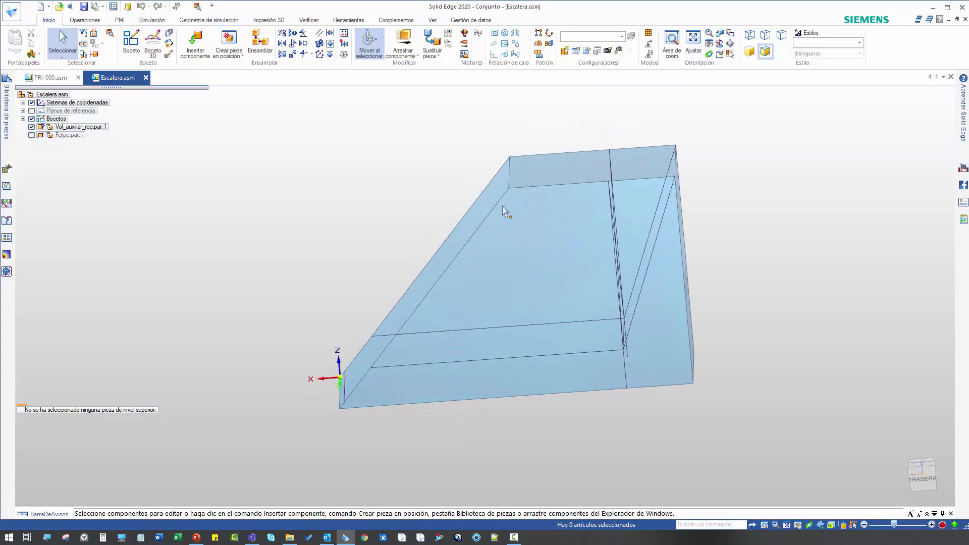
- Start a sketch on the auxiliary volume's top face and draw a line across its full width at the existing dividing edge
{"action": "middle_click_drag", "start_coordinate": [389, 454], "coordinate": [435, 459]}
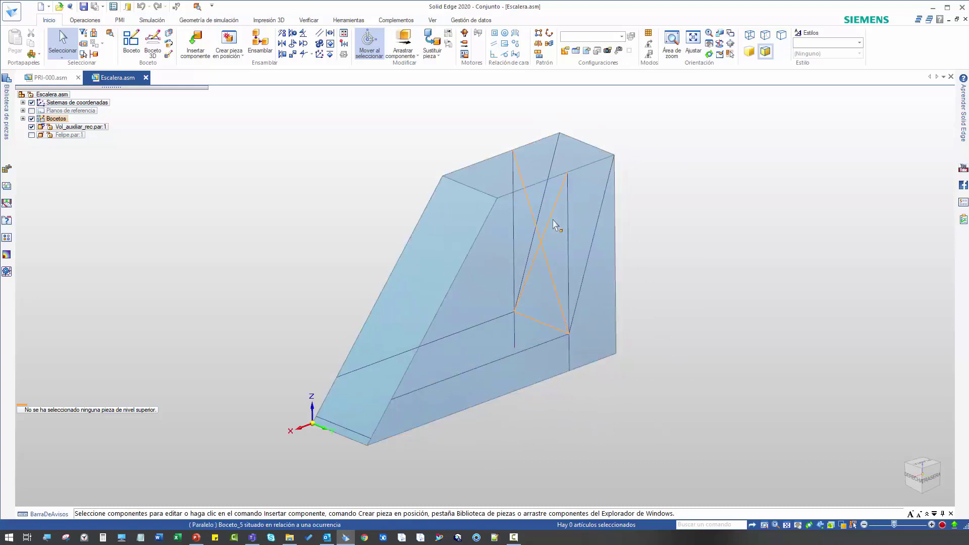
{"action": "mouse_move", "coordinate": [536, 294]}
{"action": "middle_mouse_down"}
{"action": "mouse_move", "coordinate": [510, 339]}
{"action": "mouse_move", "coordinate": [255, 194]}
{"action": "mouse_move", "coordinate": [152, 210]}
{"action": "middle_mouse_up"}
{"action": "left_click", "coordinate": [131, 43]}
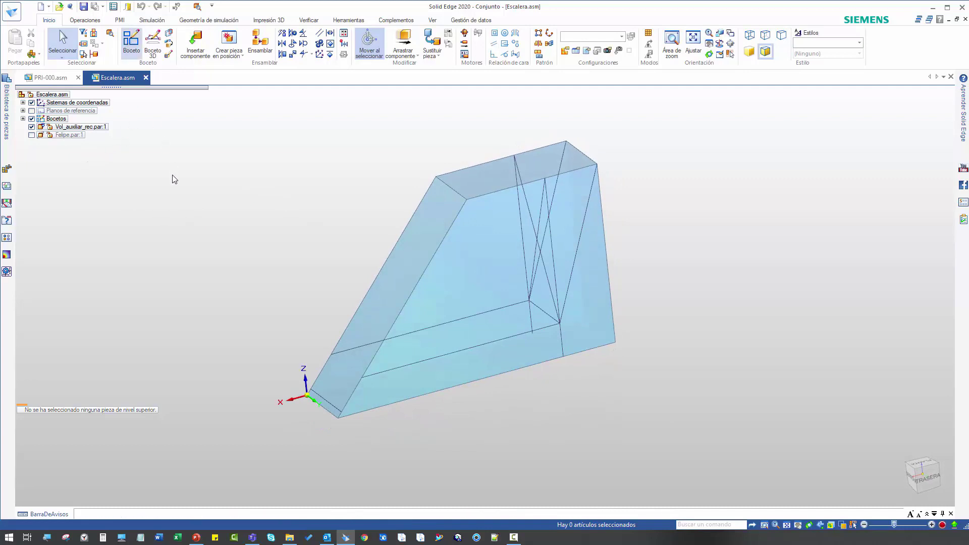
{"action": "left_click", "coordinate": [483, 179]}
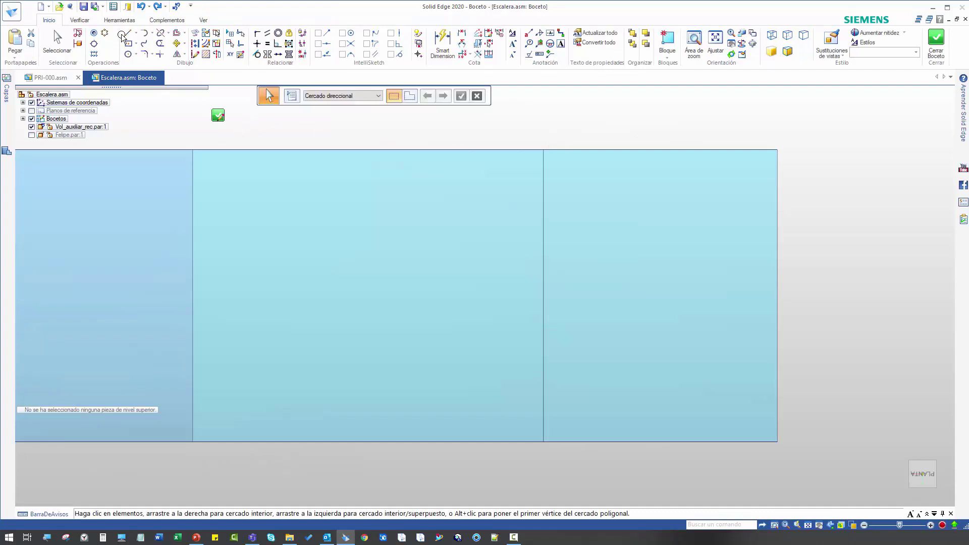
{"action": "key", "text": "l"}
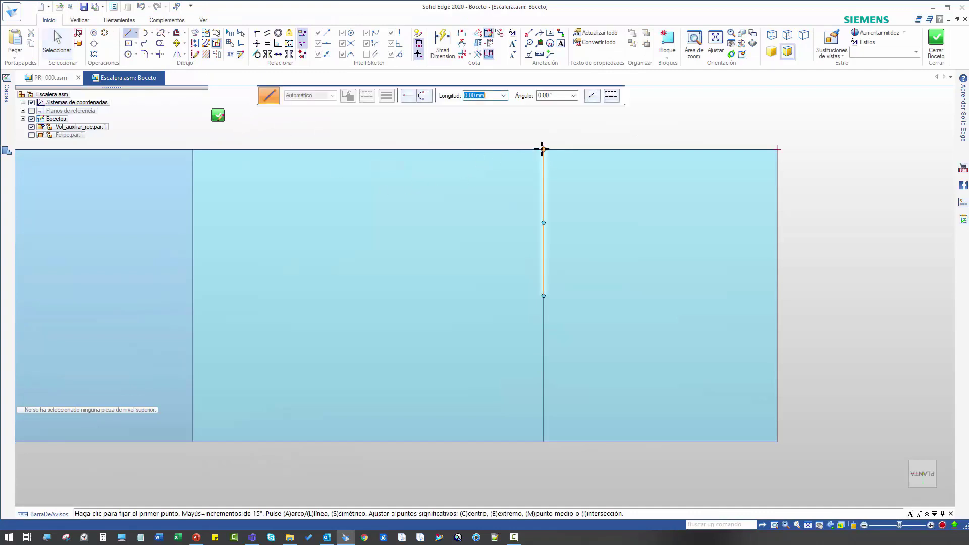
{"action": "left_click", "coordinate": [543, 150]}
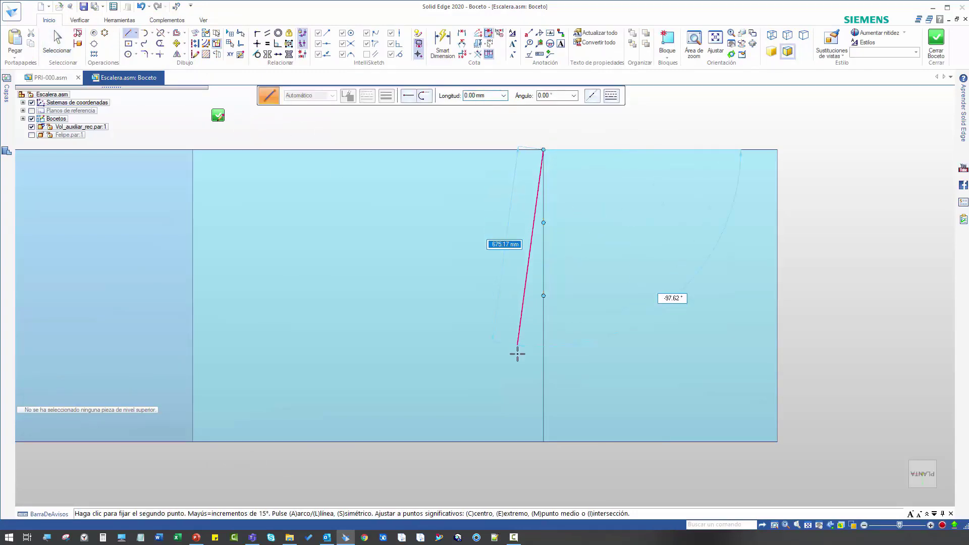
{"action": "left_click", "coordinate": [544, 442]}
{"action": "right_click", "coordinate": [454, 359]}
- Draw two lengthwise centre lines from the cross line's midpoint to both end edges of the top face and finish the sketch
{"action": "left_click", "coordinate": [543, 296]}
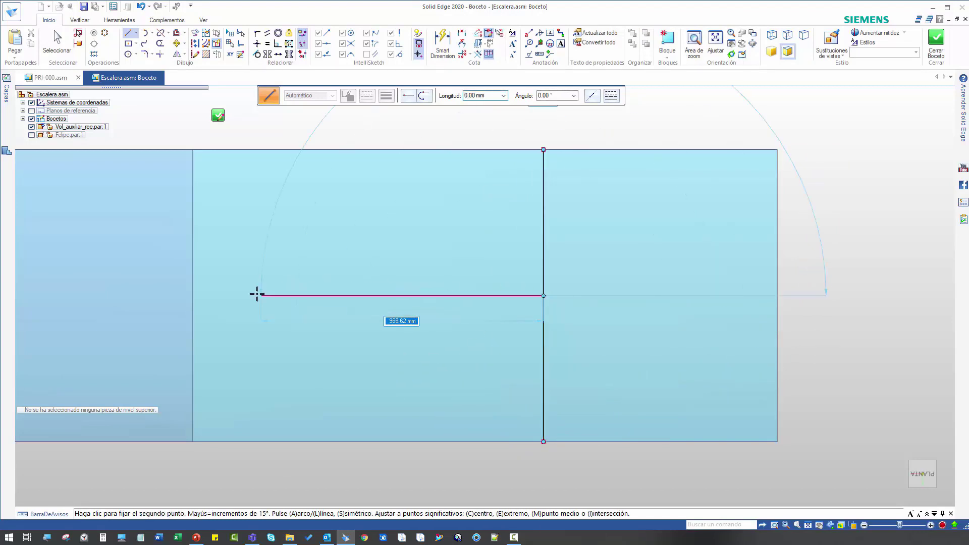
{"action": "left_click", "coordinate": [193, 296]}
{"action": "right_click", "coordinate": [268, 238]}
{"action": "left_click", "coordinate": [544, 296]}
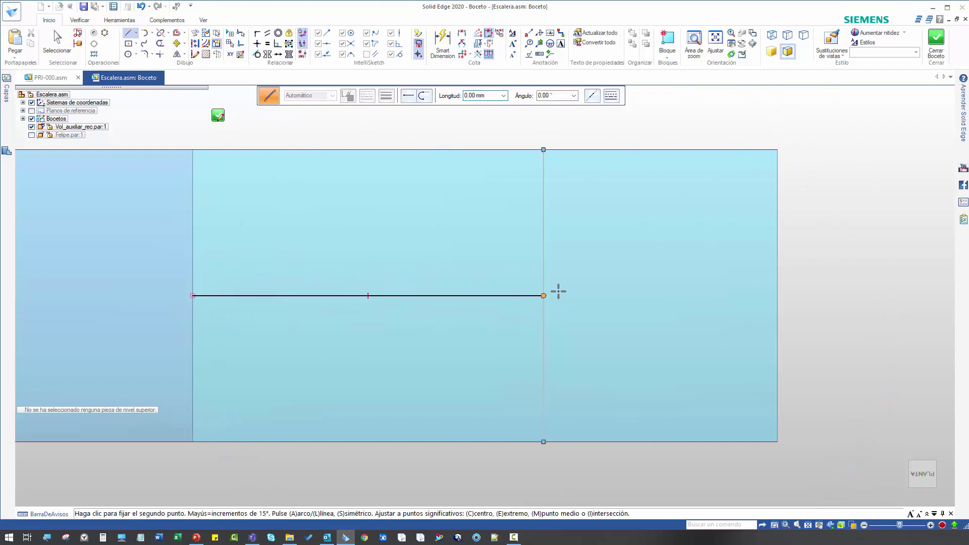
{"action": "left_click", "coordinate": [778, 297]}
{"action": "right_click", "coordinate": [827, 300]}
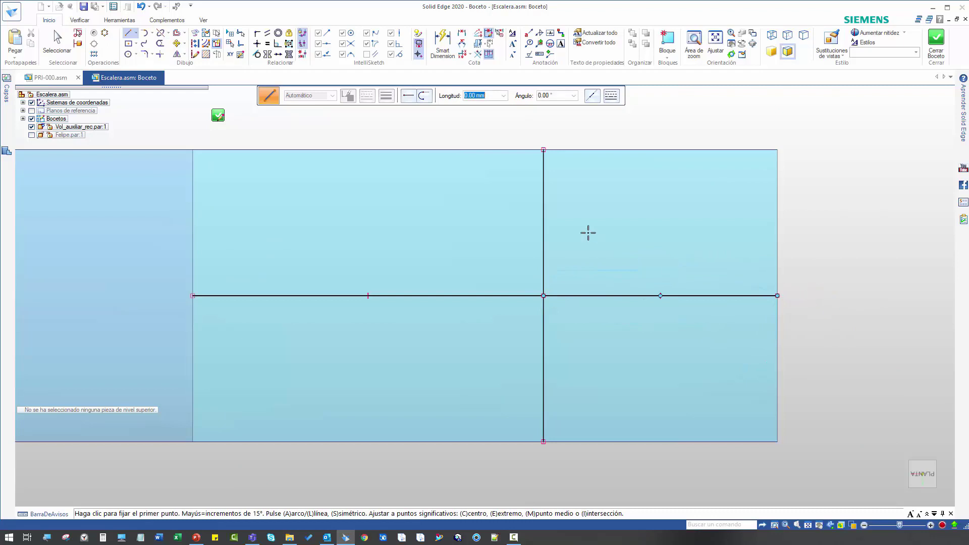
{"action": "left_click", "coordinate": [219, 117]}
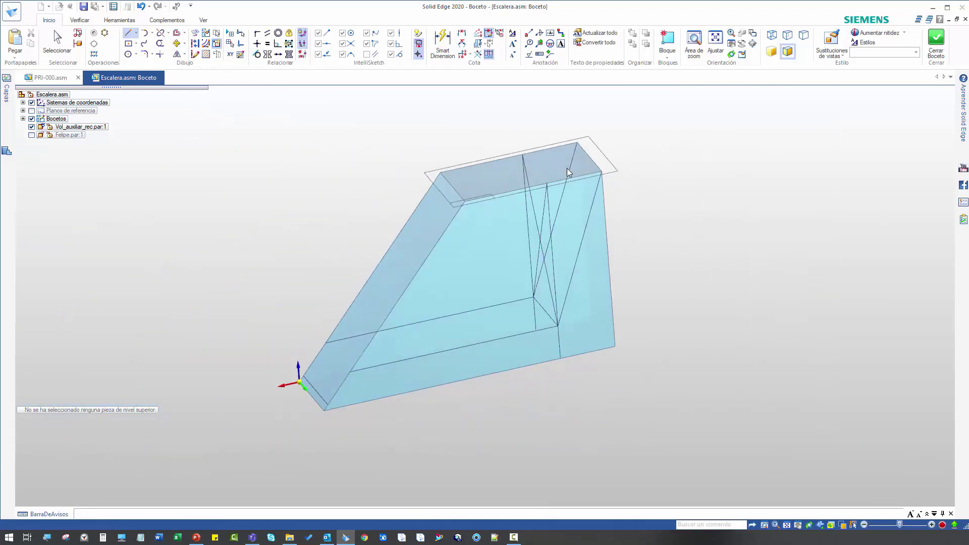
{"action": "left_click", "coordinate": [333, 99]}
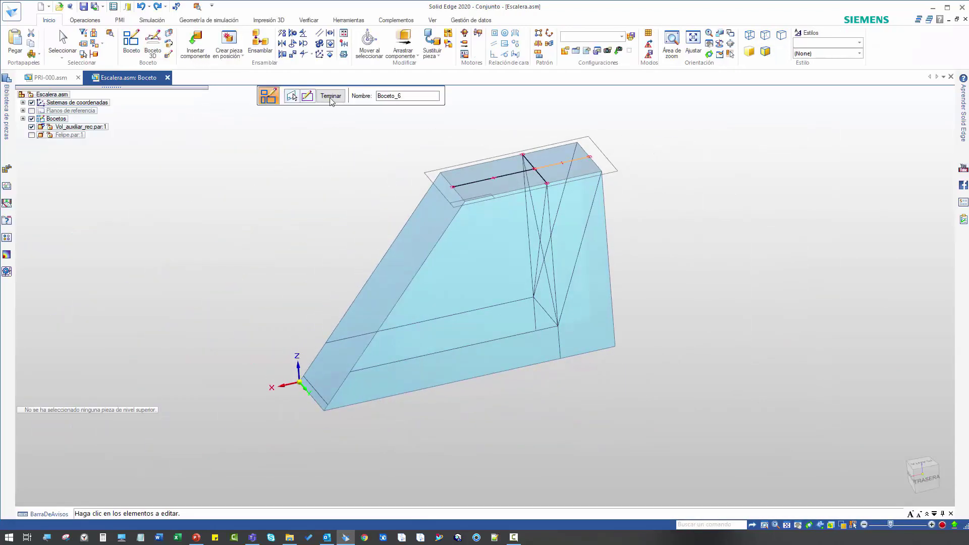
- Start a sketch on the volume's bottom face and draw a short line outward from each corner of the origin-end edge
{"action": "middle_click_drag", "start_coordinate": [355, 241], "coordinate": [395, 366]}
{"action": "left_click", "coordinate": [395, 367]}
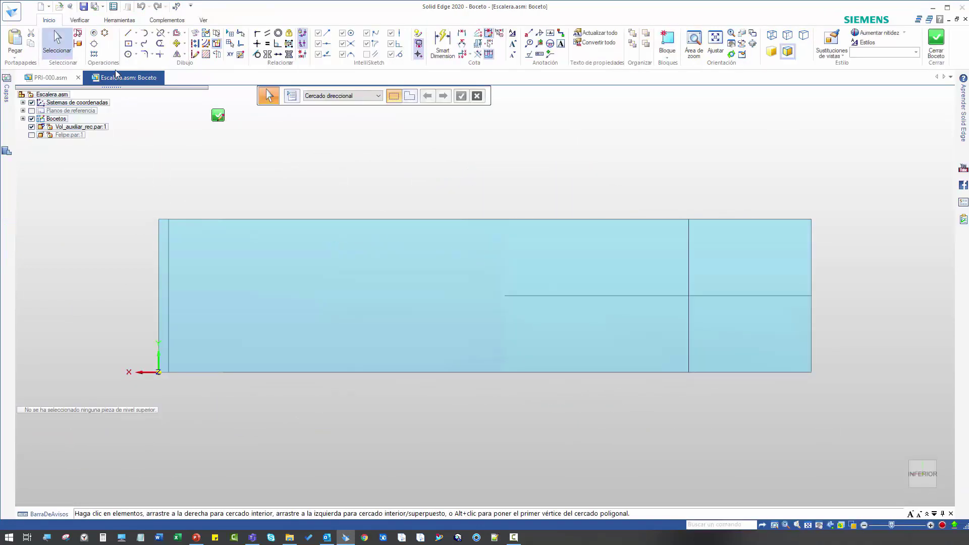
{"action": "left_click", "coordinate": [128, 33]}
{"action": "left_click", "coordinate": [158, 219]}
{"action": "left_click", "coordinate": [158, 192]}
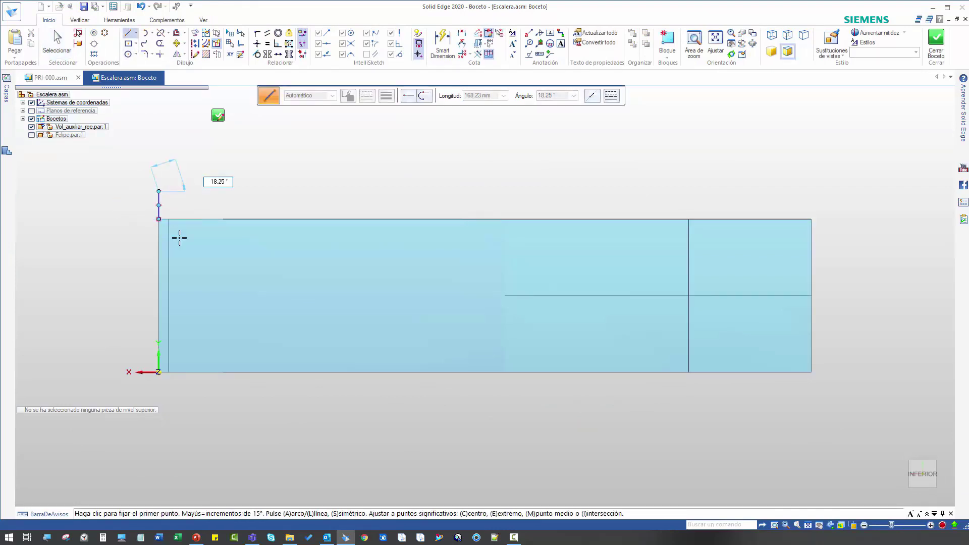
{"action": "left_click", "coordinate": [159, 372]}
{"action": "left_click", "coordinate": [158, 398]}
{"action": "key", "text": "Escape"}
- Draw a symmetric cross line centred on the existing line intersection near the far end and dimension its length to 1500 mm
{"action": "left_click", "coordinate": [688, 295]}
{"action": "key", "text": "s"}
{"action": "left_click", "coordinate": [628, 193]}
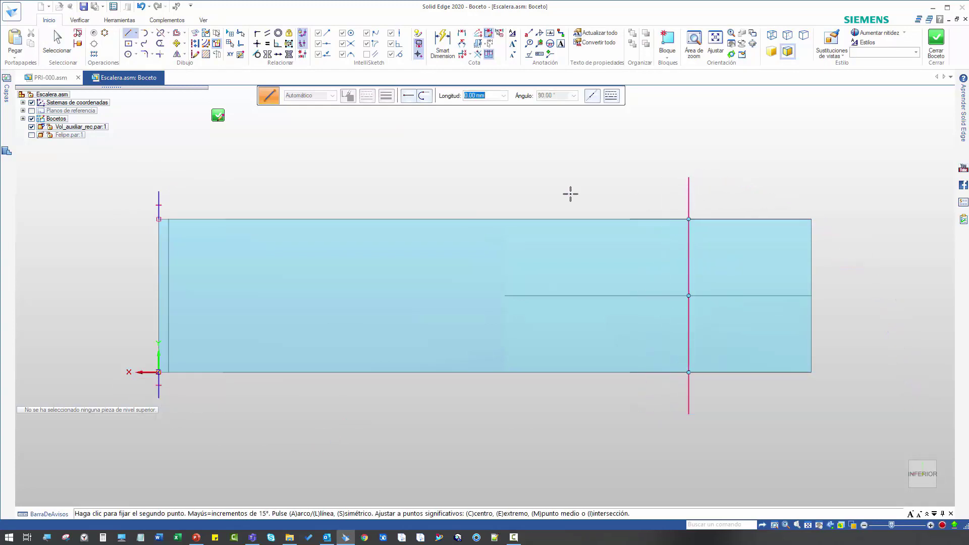
{"action": "key", "text": "d"}
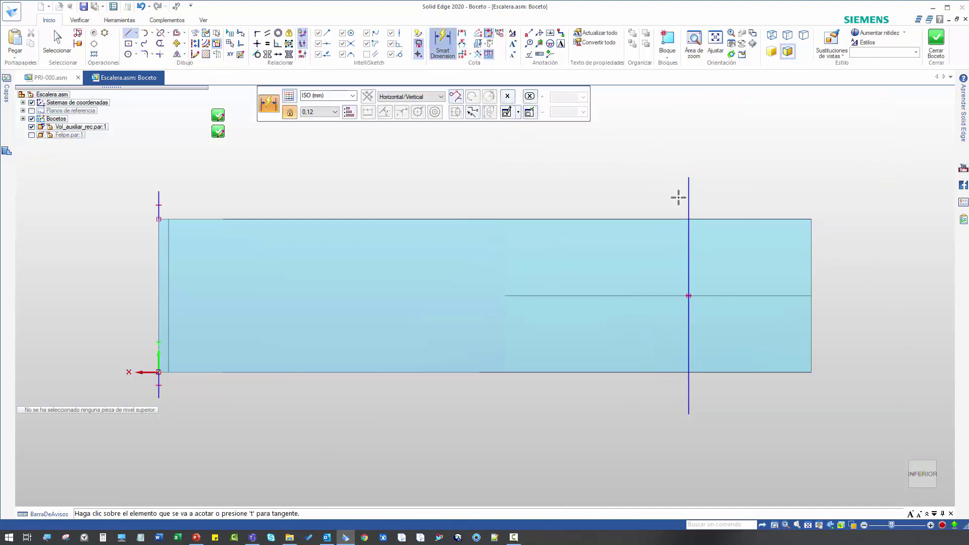
{"action": "left_click", "coordinate": [688, 201]}
{"action": "left_click", "coordinate": [717, 200]}
{"action": "type", "text": "1500"}
{"action": "key", "text": "Return"}
- Dimension both short lines at the origin-end corners to 250 mm and finish the bottom sketch
{"action": "left_click", "coordinate": [159, 202]}
{"action": "left_click", "coordinate": [202, 196]}
{"action": "type", "text": "250"}
{"action": "key", "text": "Return"}
{"action": "left_click", "coordinate": [160, 388]}
{"action": "left_click", "coordinate": [202, 386]}
{"action": "type", "text": "250"}
{"action": "key", "text": "Return"}
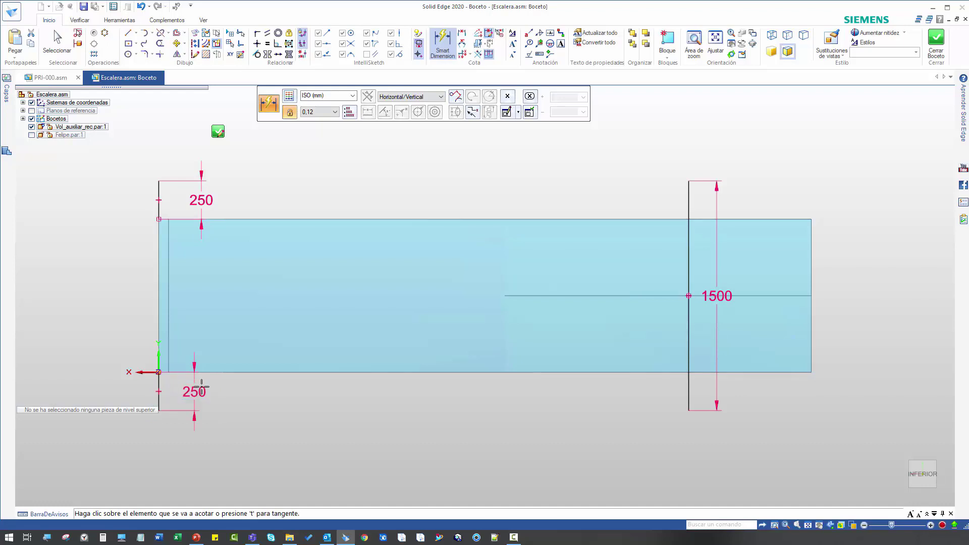
{"action": "left_click", "coordinate": [218, 132]}
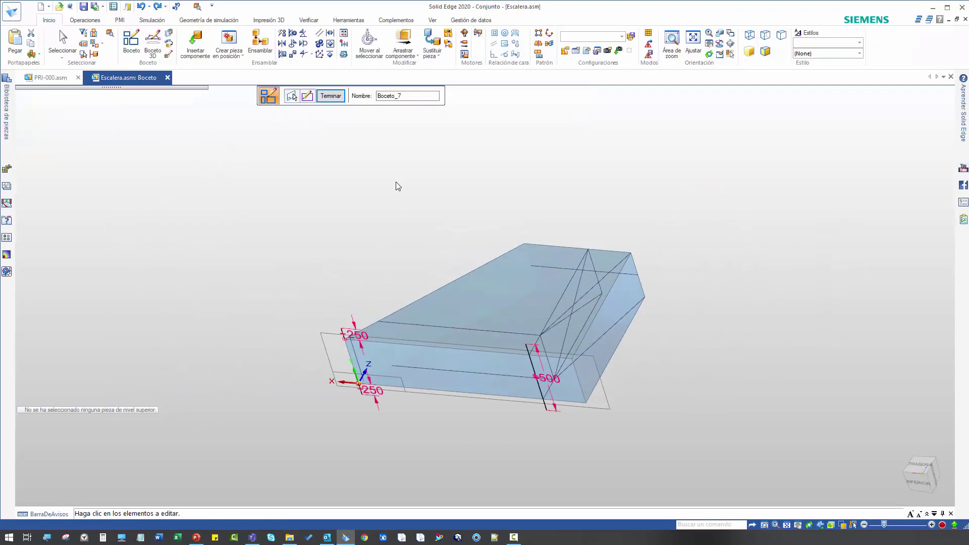
{"action": "left_click", "coordinate": [330, 101]}
- Enter the frame design environment for the staircase assembly
{"action": "middle_click_drag", "start_coordinate": [334, 101], "coordinate": [665, 236]}
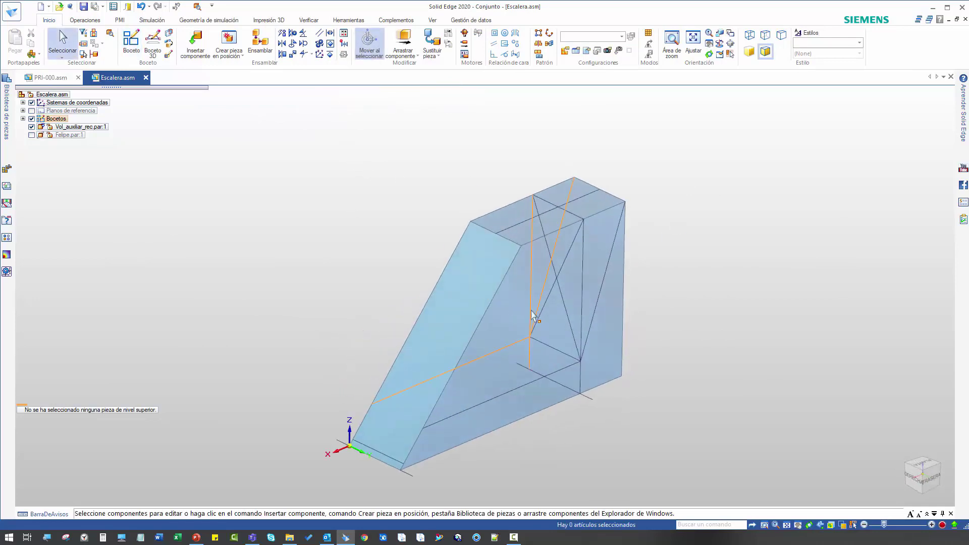
{"action": "middle_click_drag", "start_coordinate": [461, 239], "coordinate": [286, 188]}
{"action": "left_click", "coordinate": [348, 19]}
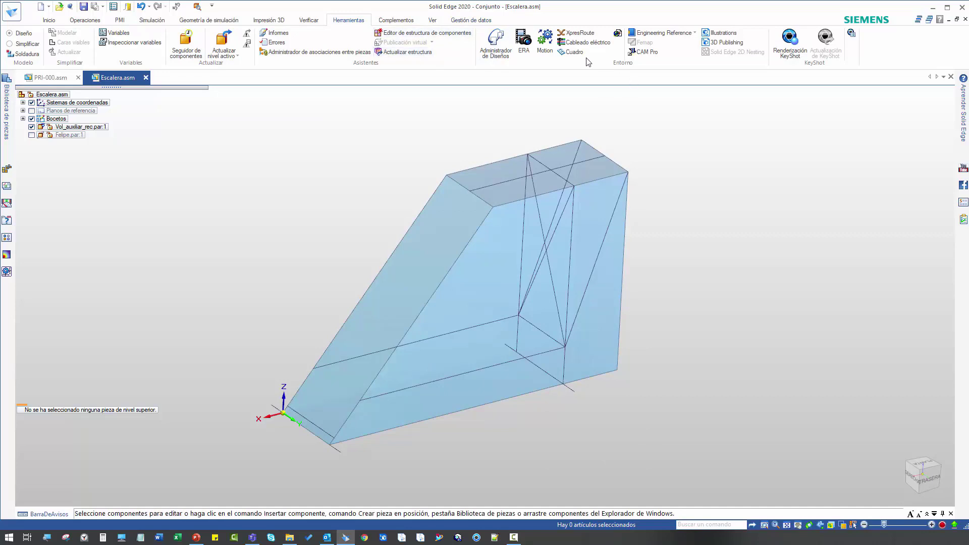
{"action": "left_click", "coordinate": [574, 52]}
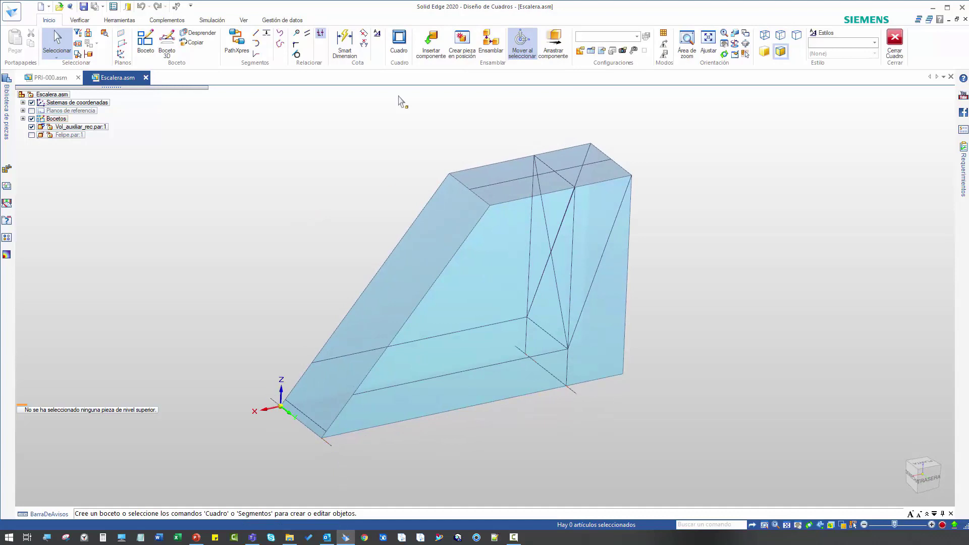
- Start a frame with the SquareTubing 80x80x5 Alu 6061-T6 profile from the DIN Square Tubing library
{"action": "left_click", "coordinate": [391, 48]}
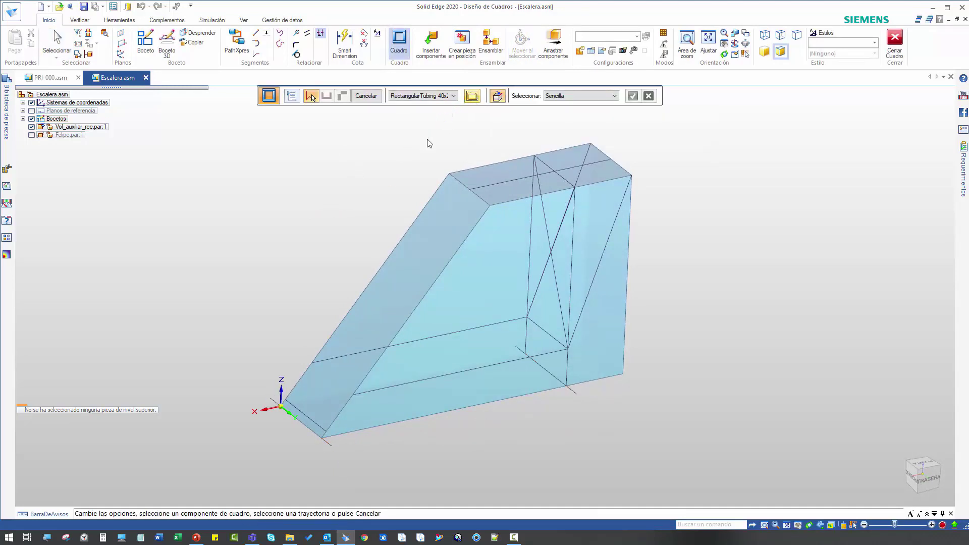
{"action": "left_click", "coordinate": [125, 97]}
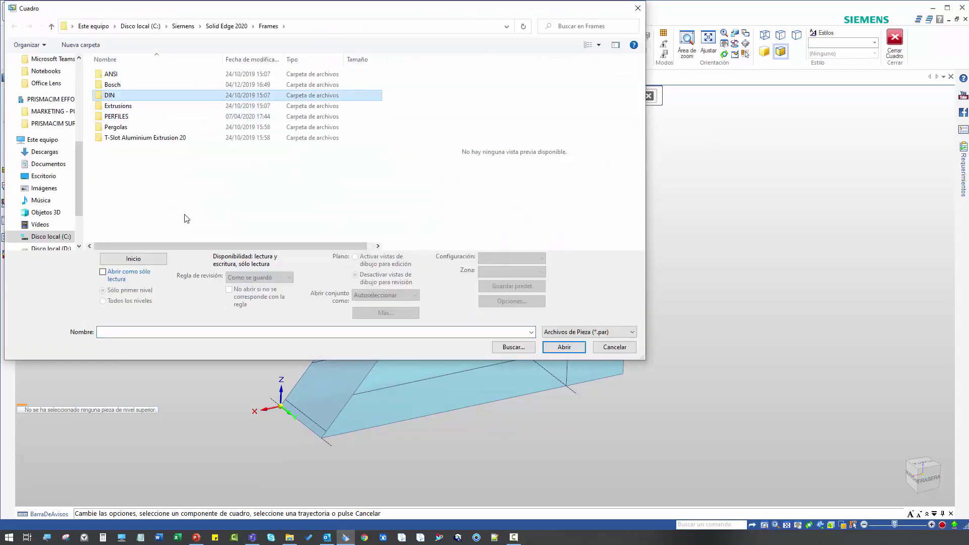
{"action": "double_click", "coordinate": [110, 95]}
{"action": "double_click", "coordinate": [135, 128]}
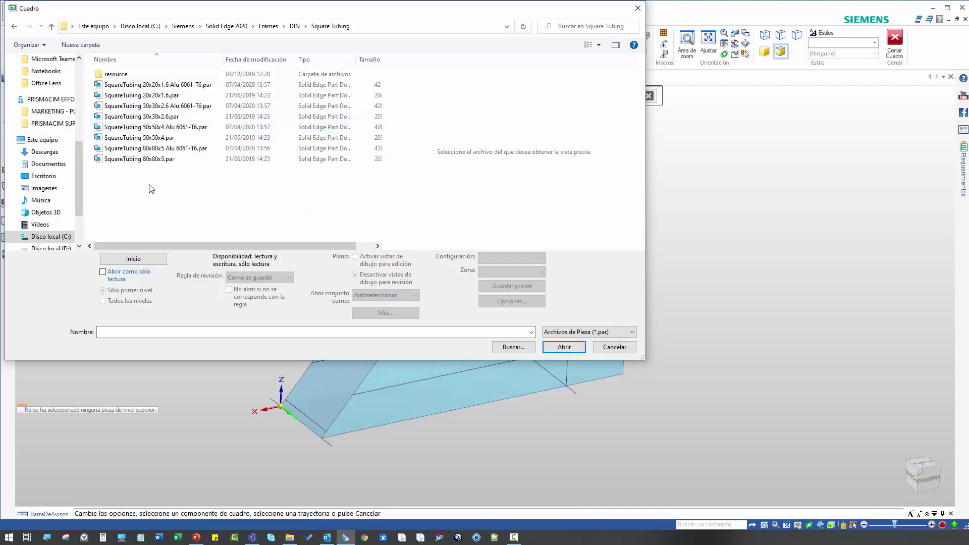
{"action": "left_click", "coordinate": [151, 147]}
{"action": "left_click", "coordinate": [562, 347]}
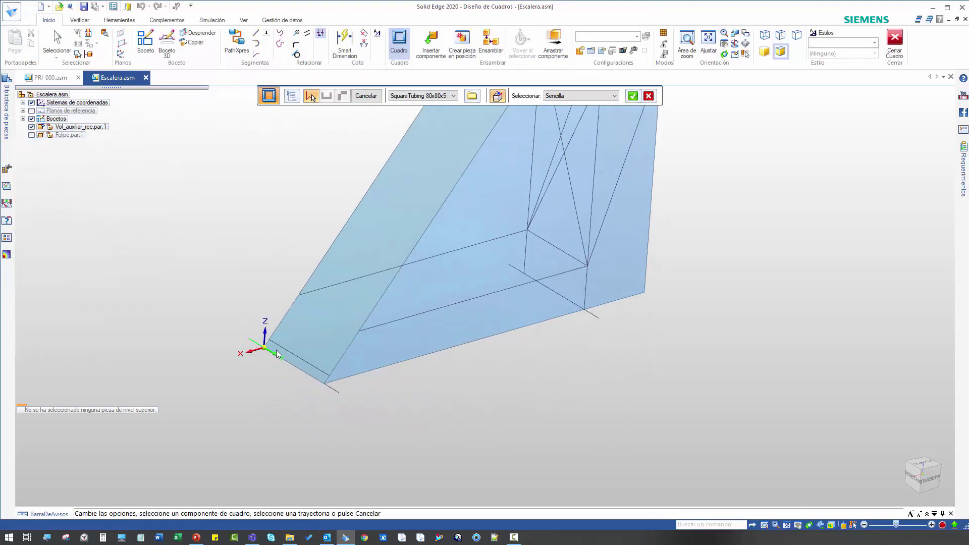
- Create the square-tube members along the origin-end base line and the far cross line of the bottom sketch, then finish the frame
{"action": "left_click", "coordinate": [298, 369]}
{"action": "left_click", "coordinate": [632, 96]}
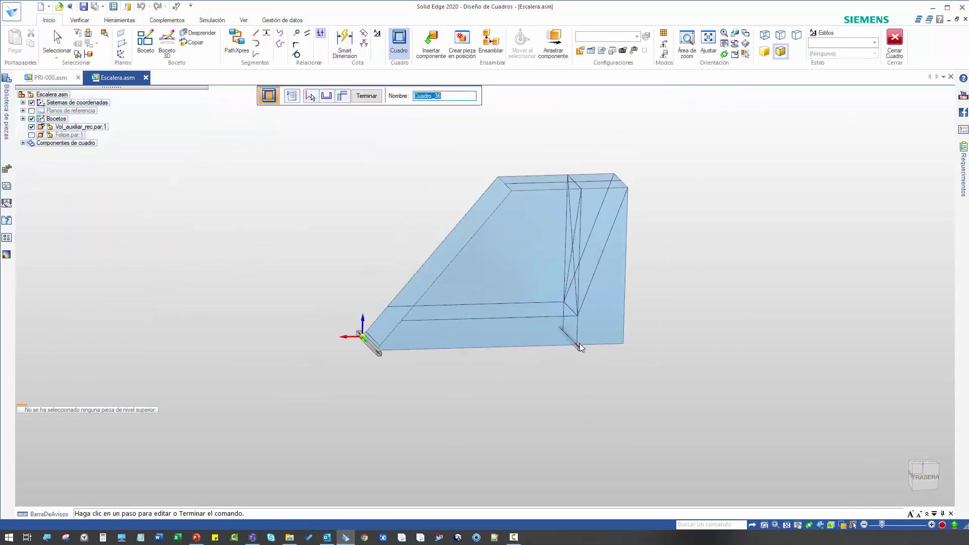
{"action": "left_click", "coordinate": [367, 96]}
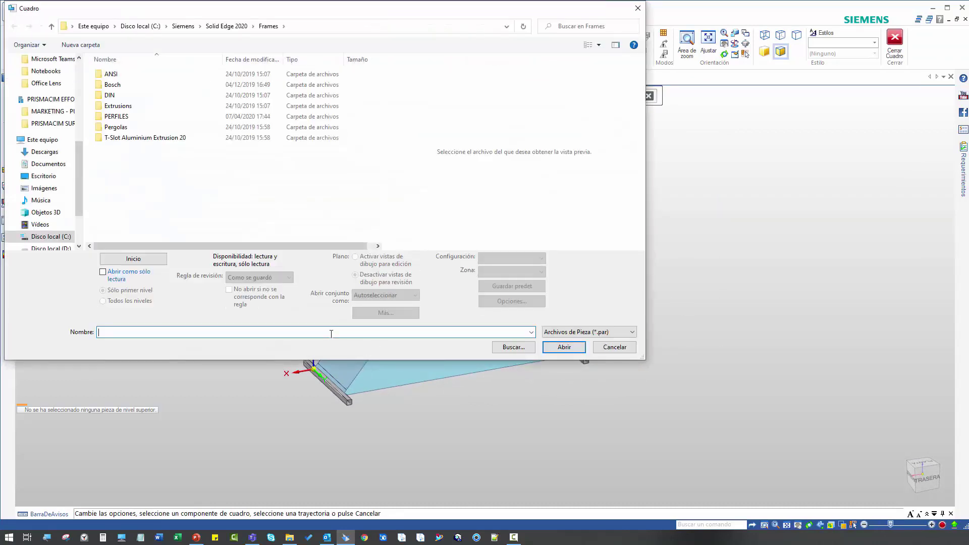
- Choose the RectangularTubing 80x40x4 Alu 6061-T6 profile from the DIN Rectangular Tubing library for a new frame
{"action": "double_click", "coordinate": [121, 96]}
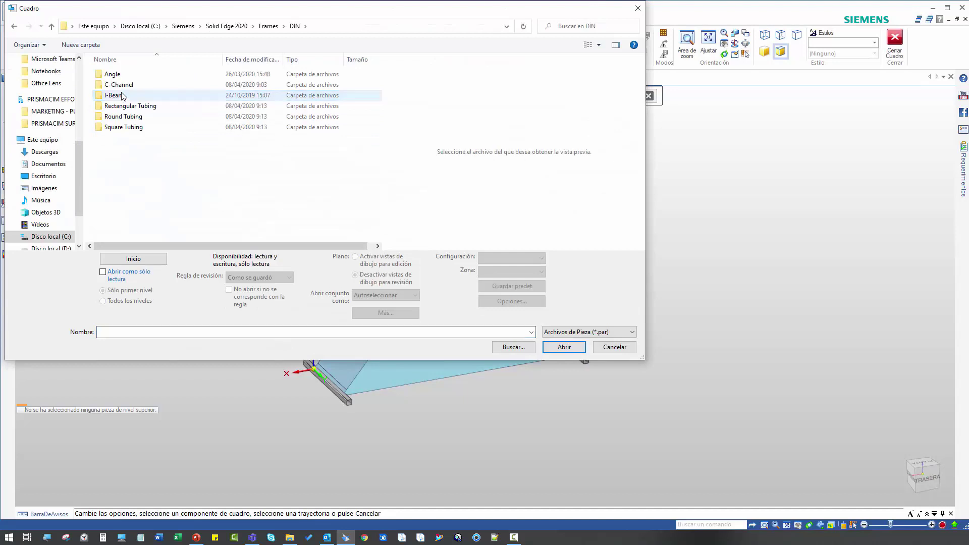
{"action": "left_click", "coordinate": [127, 108]}
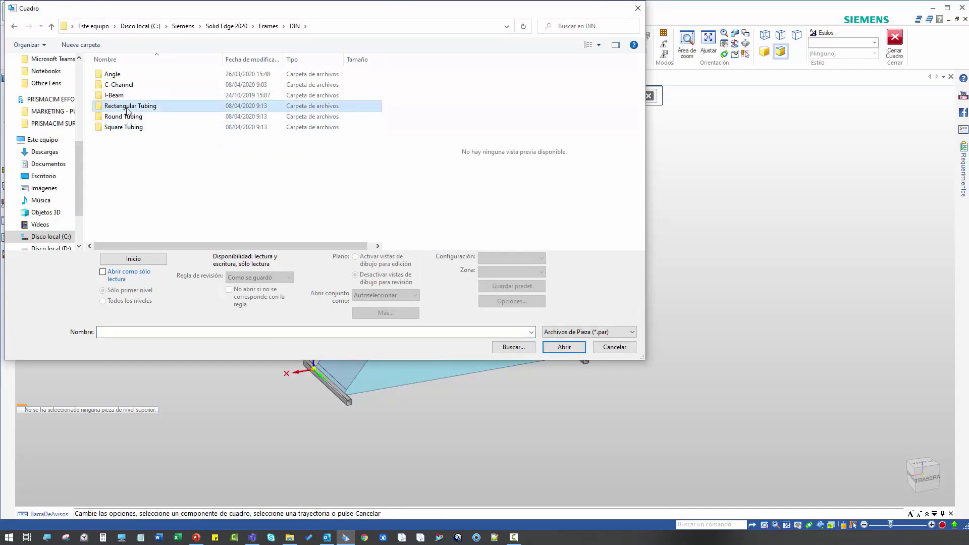
{"action": "double_click", "coordinate": [128, 108]}
{"action": "left_click", "coordinate": [147, 148]}
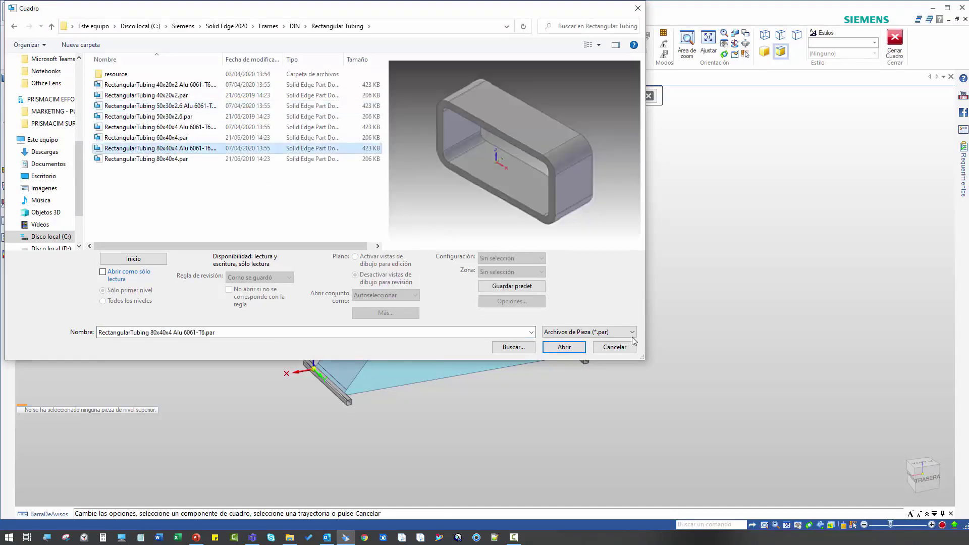
{"action": "left_click", "coordinate": [564, 347]}
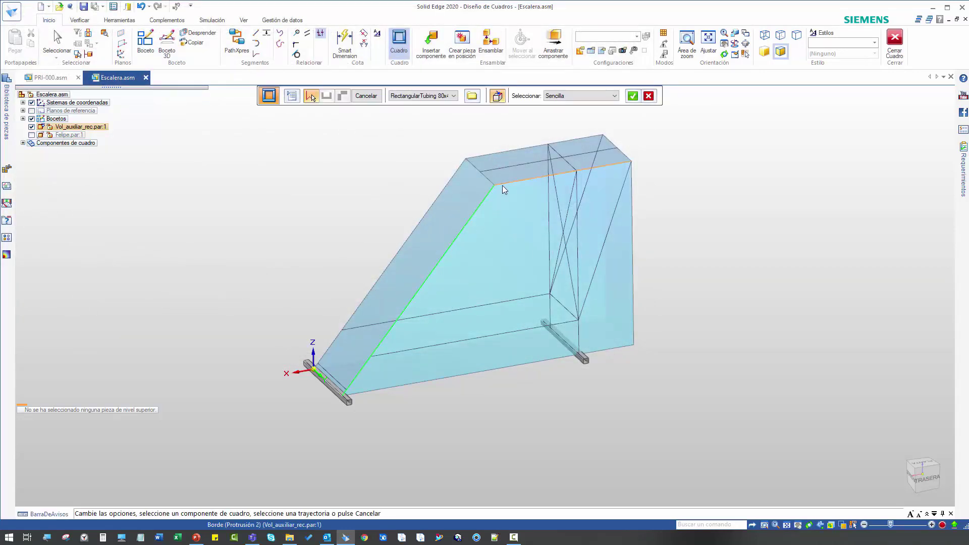
- Create the rectangular-tube frame along both inclined side edges and around the perimeter of the top face
{"action": "left_click", "coordinate": [622, 152]}
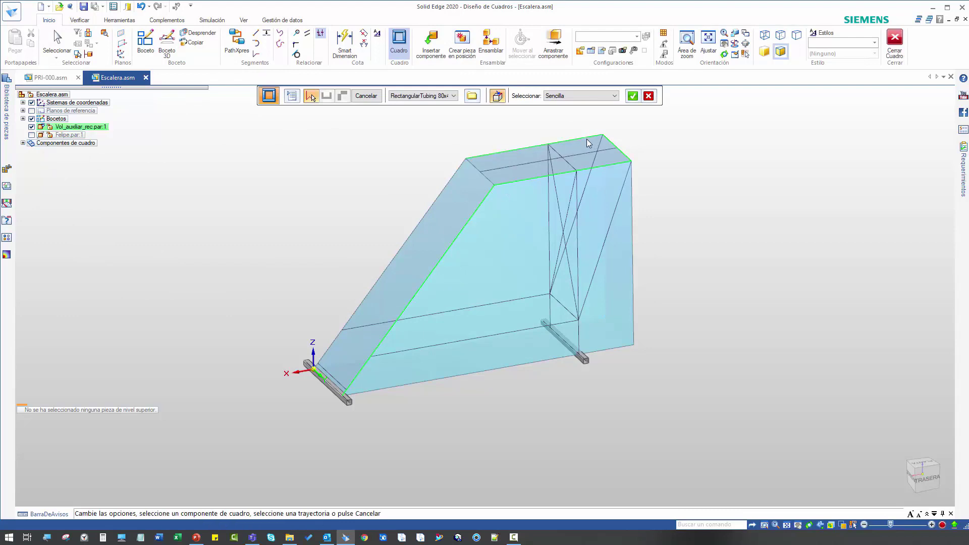
{"action": "left_click", "coordinate": [470, 162]}
{"action": "middle_click_drag", "start_coordinate": [531, 138], "coordinate": [628, 114]}
{"action": "left_click", "coordinate": [633, 97]}
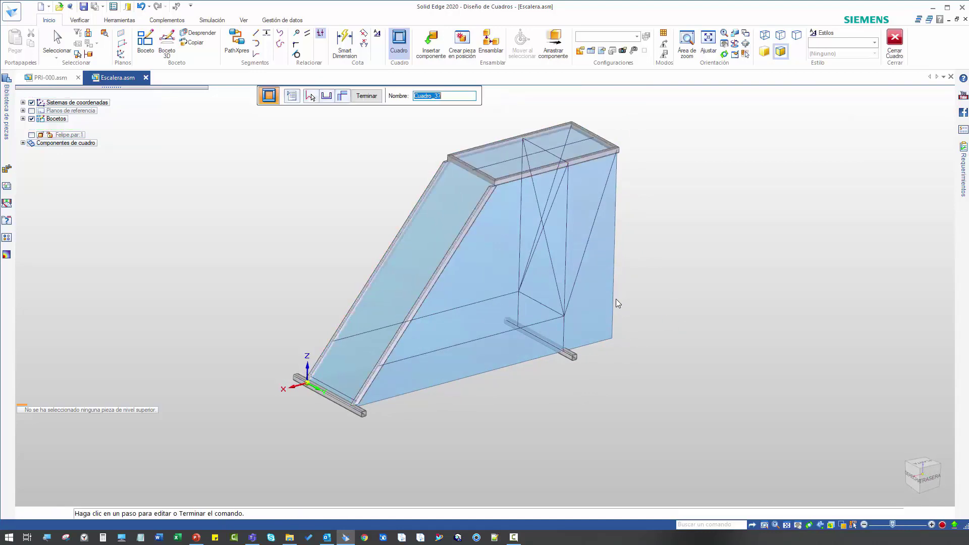
- Set the frame's corner treatment plane to XZ in the frame options, apply it and check the corners where the stringers meet the platform
{"action": "scroll", "coordinate": [535, 192], "scroll_direction": "up", "scroll_amount": 2}
{"action": "scroll", "coordinate": [595, 168], "scroll_direction": "up", "scroll_amount": 4}
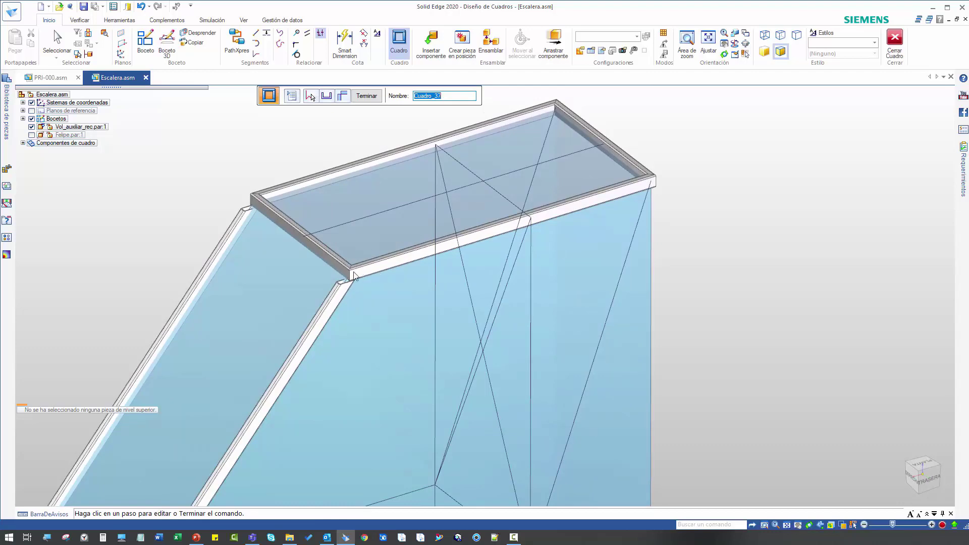
{"action": "scroll", "coordinate": [482, 283], "scroll_direction": "down", "scroll_amount": 5}
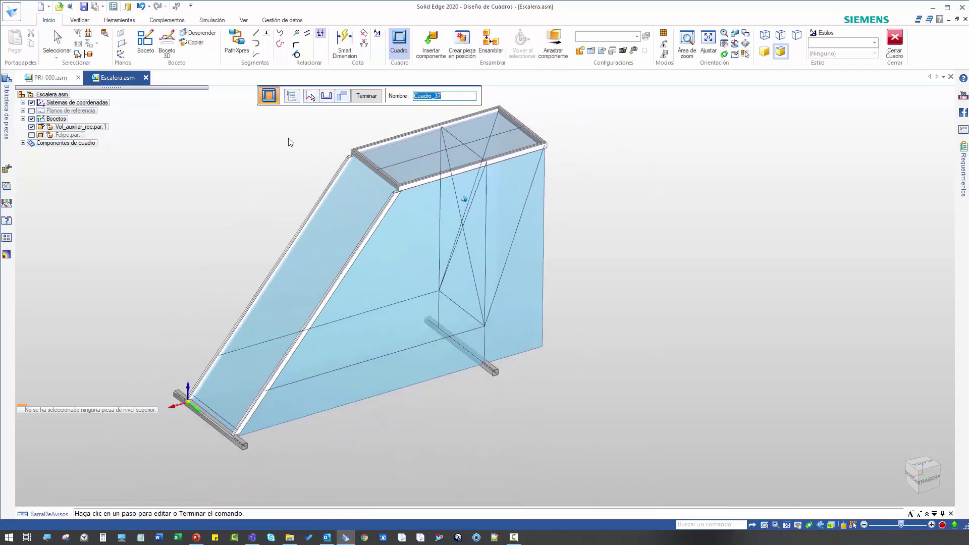
{"action": "left_click", "coordinate": [292, 97]}
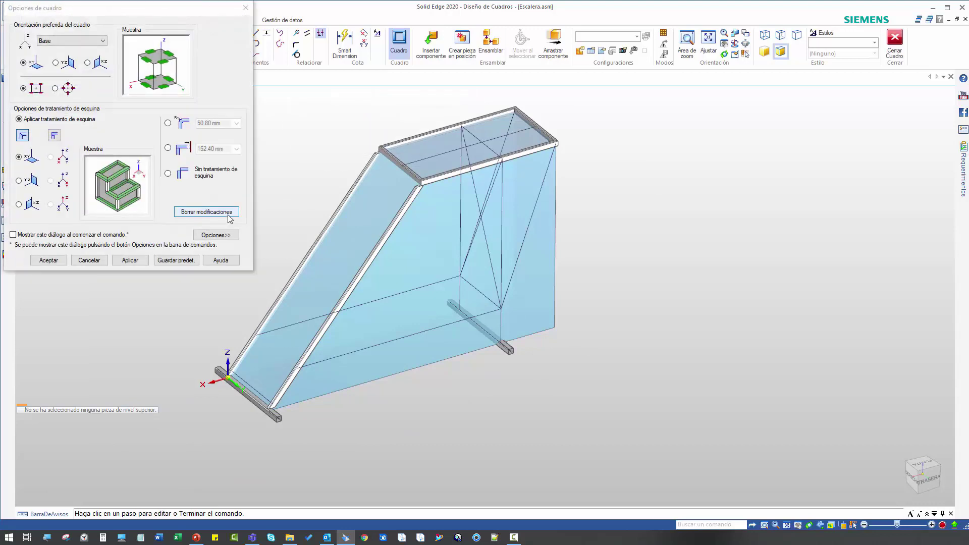
{"action": "left_click", "coordinate": [28, 207]}
{"action": "scroll", "coordinate": [445, 180], "scroll_direction": "up", "scroll_amount": 3}
{"action": "middle_click_drag", "start_coordinate": [461, 157], "coordinate": [367, 388]}
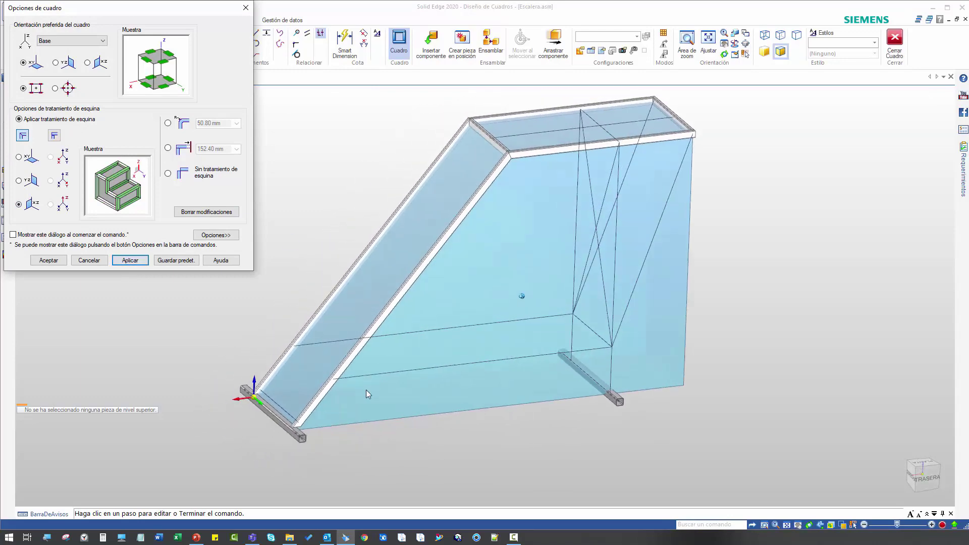
- Enable end trimming at non-mitred joints (Remate en uniones no biseladas) in the stringer and platform frame's options, accept and finish the frame
{"action": "scroll", "coordinate": [304, 421], "scroll_direction": "up", "scroll_amount": 5}
{"action": "mouse_move", "coordinate": [304, 422]}
{"action": "middle_mouse_down"}
{"action": "mouse_move", "coordinate": [341, 410]}
{"action": "mouse_move", "coordinate": [301, 420]}
{"action": "mouse_move", "coordinate": [332, 415]}
{"action": "middle_mouse_up"}
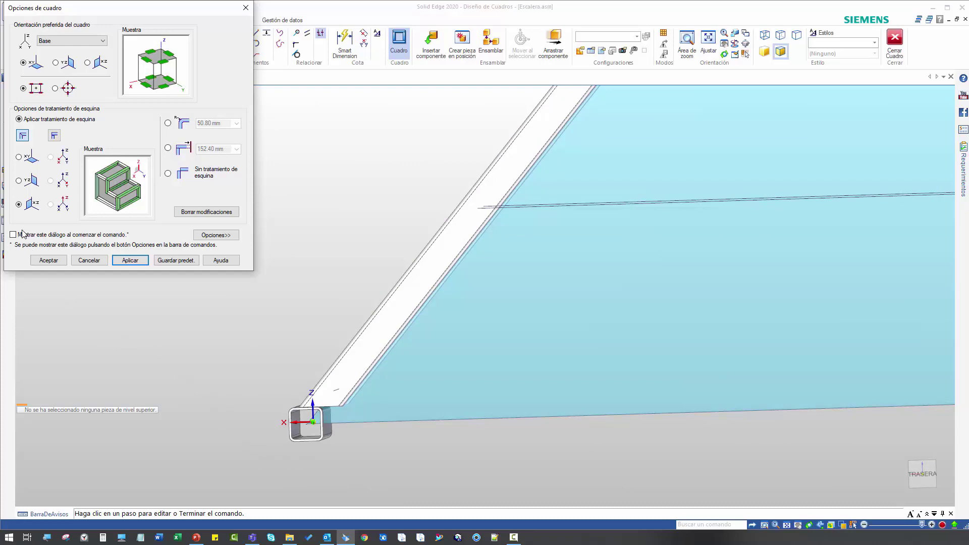
{"action": "left_click", "coordinate": [198, 236]}
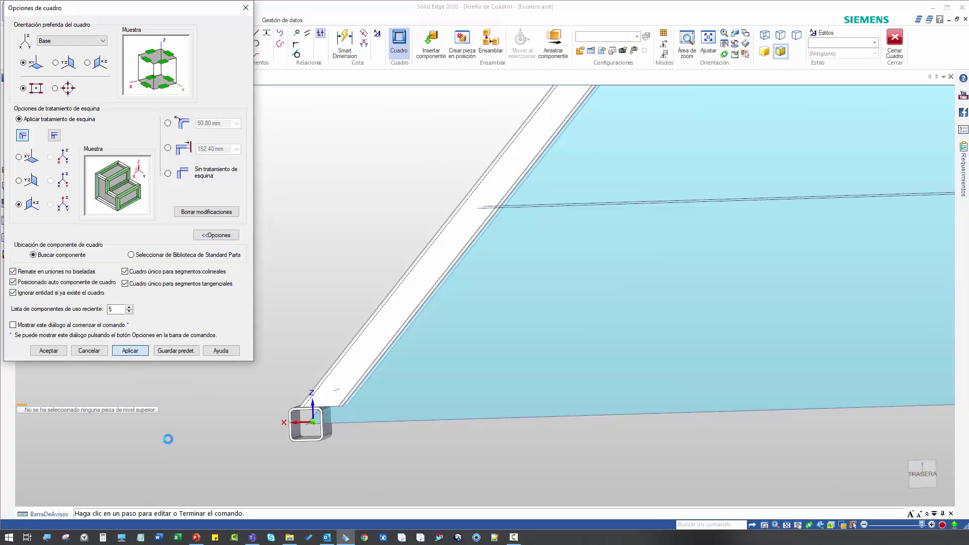
{"action": "left_click", "coordinate": [48, 351]}
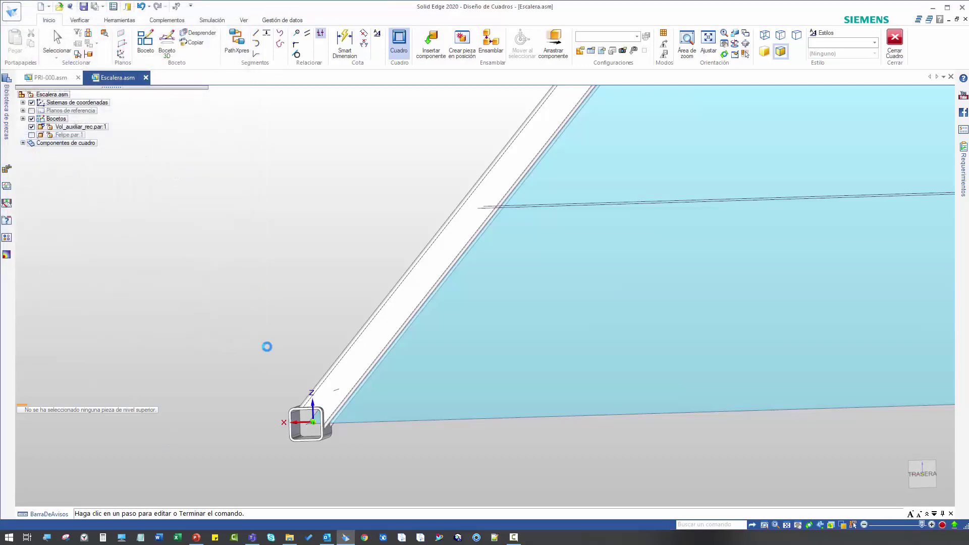
{"action": "left_click", "coordinate": [365, 96]}
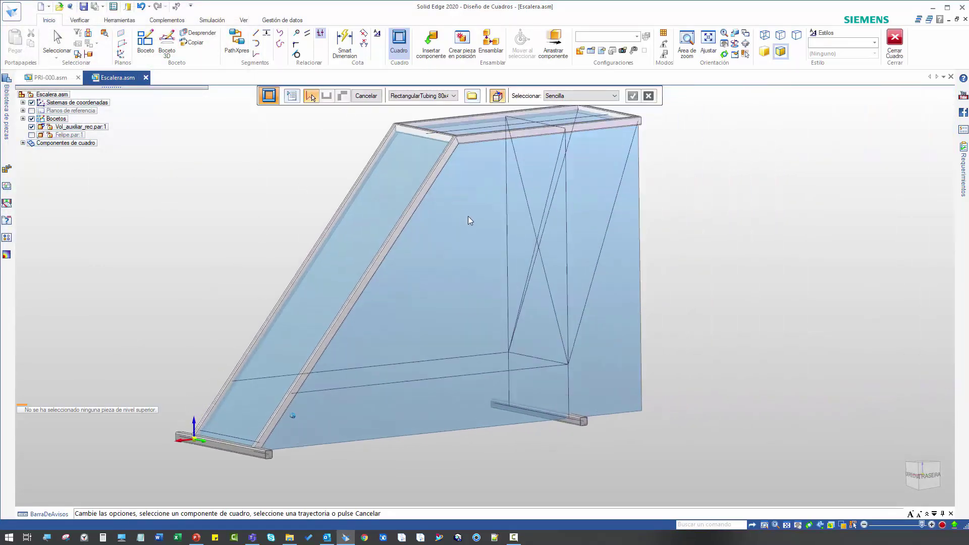
- Create a RectangularTubing 80x40x4 frame along both vertical support lines and the cross line joining them across the platform
{"action": "left_click", "coordinate": [521, 216]}
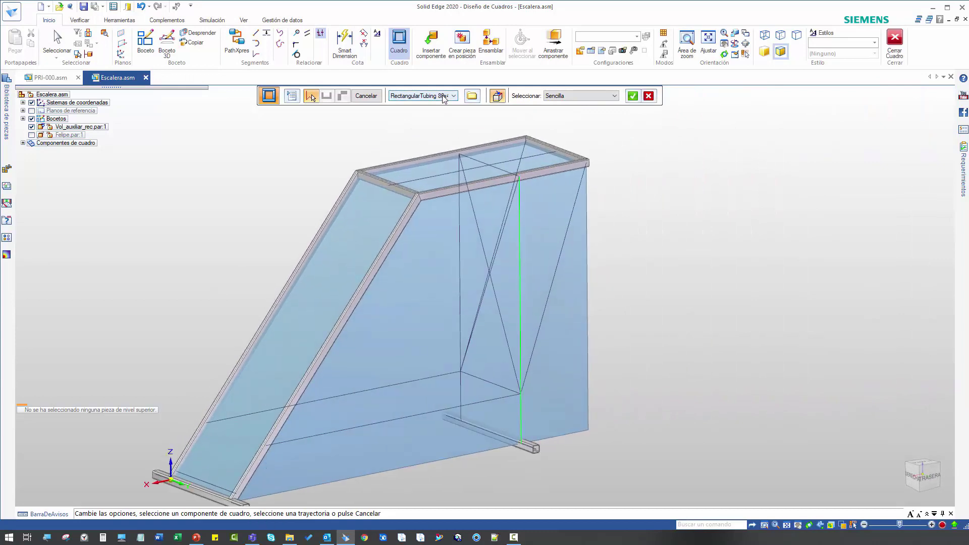
{"action": "left_click", "coordinate": [459, 215]}
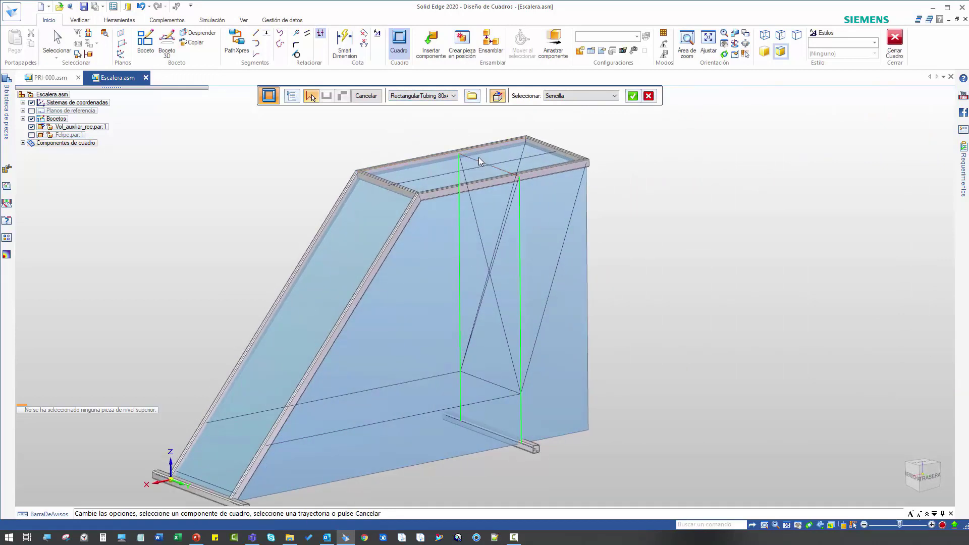
{"action": "right_click", "coordinate": [191, 175]}
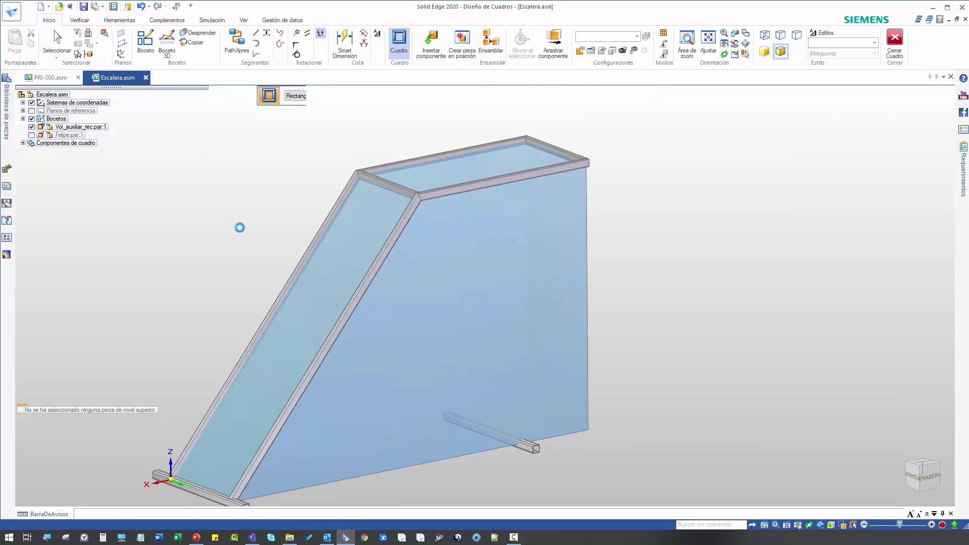
{"action": "scroll", "coordinate": [525, 185], "scroll_direction": "up", "scroll_amount": 5}
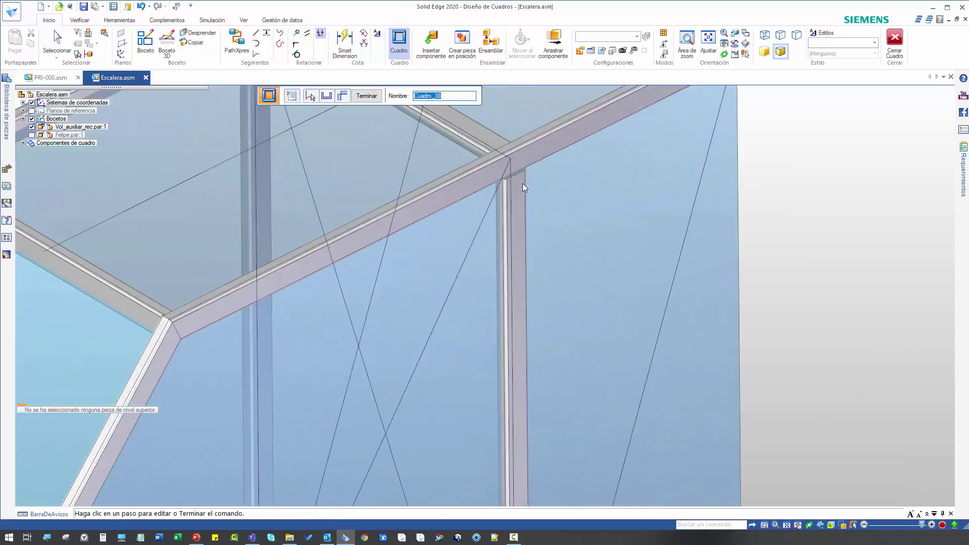
{"action": "middle_click_drag", "start_coordinate": [489, 188], "coordinate": [465, 168]}
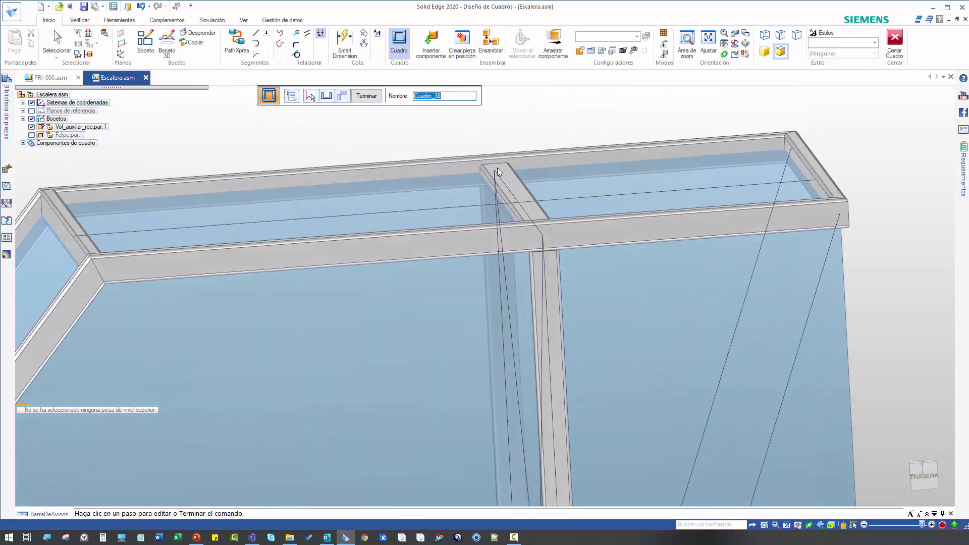
- Set the cross-section orientation of the platform's middle cross member to 90° and finish the frame
{"action": "left_click", "coordinate": [327, 96]}
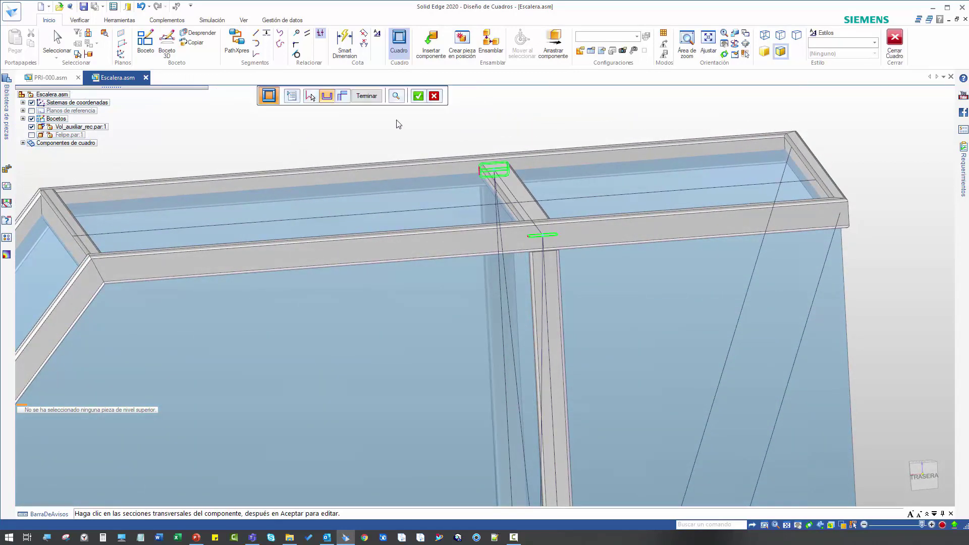
{"action": "left_click", "coordinate": [434, 96]}
{"action": "left_click", "coordinate": [503, 164]}
{"action": "right_click", "coordinate": [490, 133]}
{"action": "double_click", "coordinate": [433, 96]}
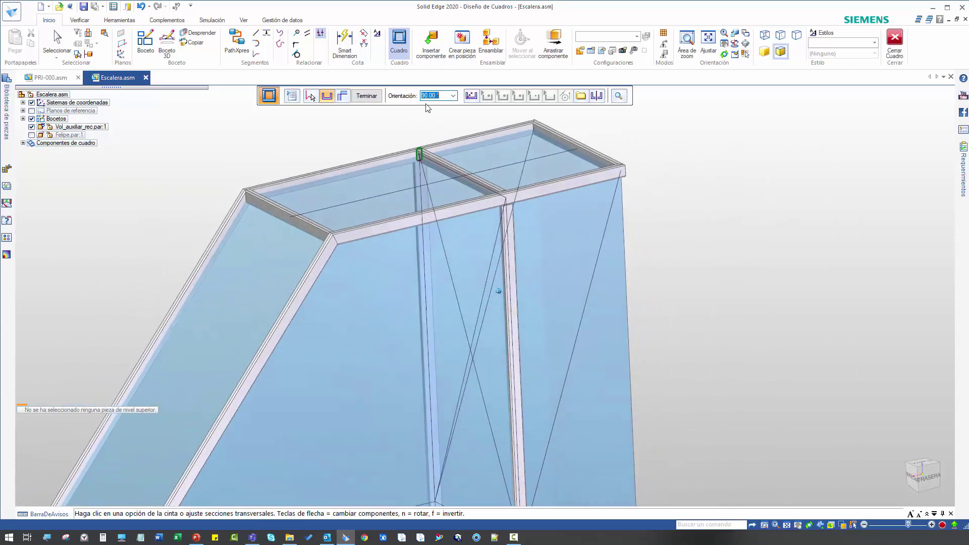
{"action": "left_click", "coordinate": [373, 96]}
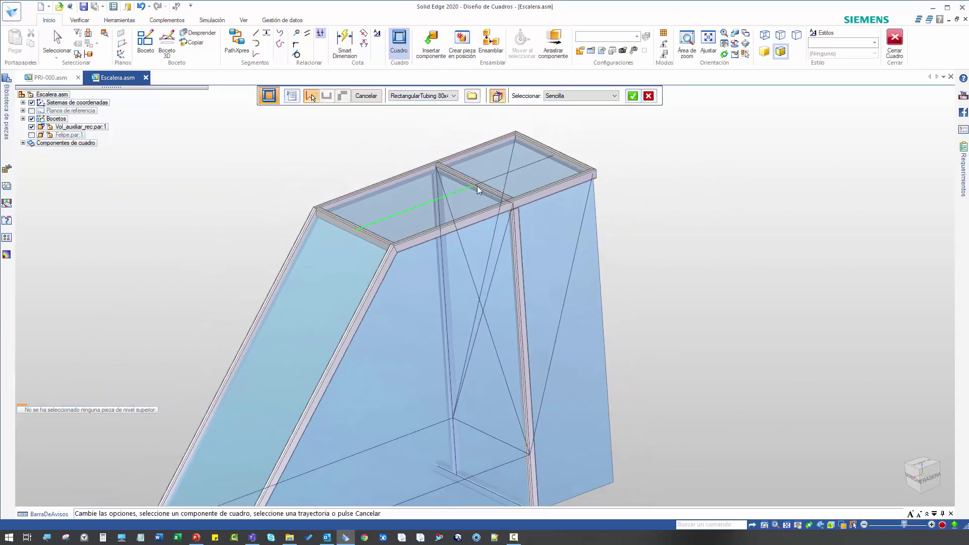
- Create a frame along the platform's lengthwise centre line, turn off the single member option for collinear segments and finish it
{"action": "left_click", "coordinate": [633, 96]}
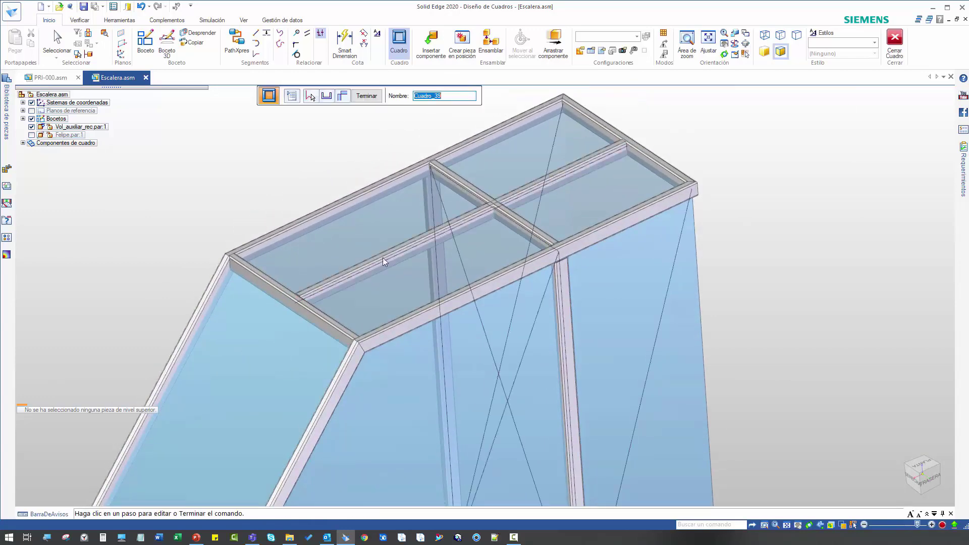
{"action": "scroll", "coordinate": [432, 222], "scroll_direction": "up", "scroll_amount": 5}
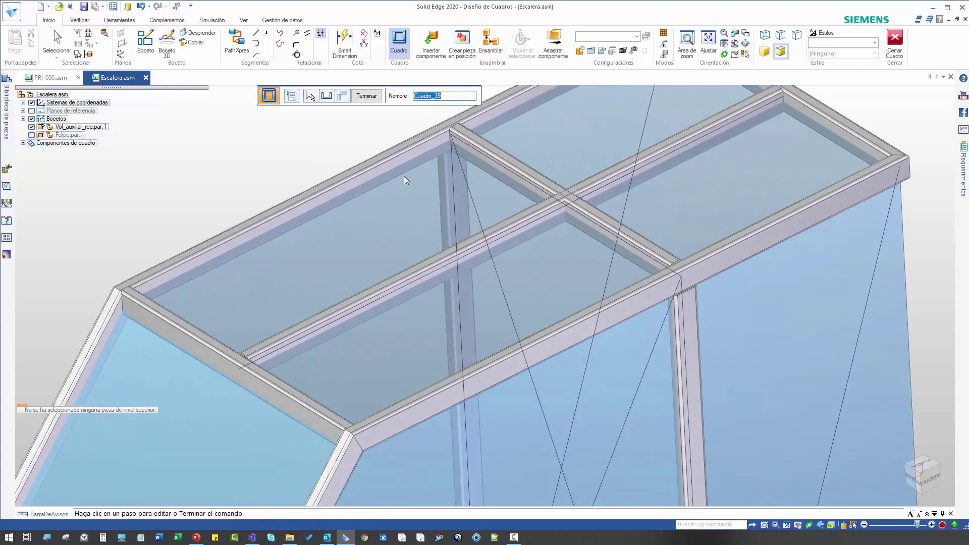
{"action": "left_click", "coordinate": [297, 96]}
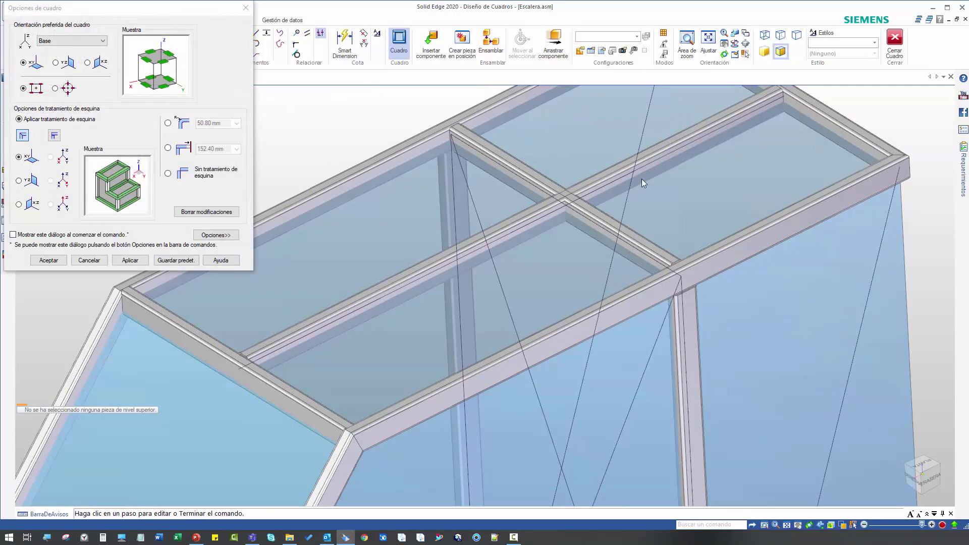
{"action": "left_click", "coordinate": [225, 235]}
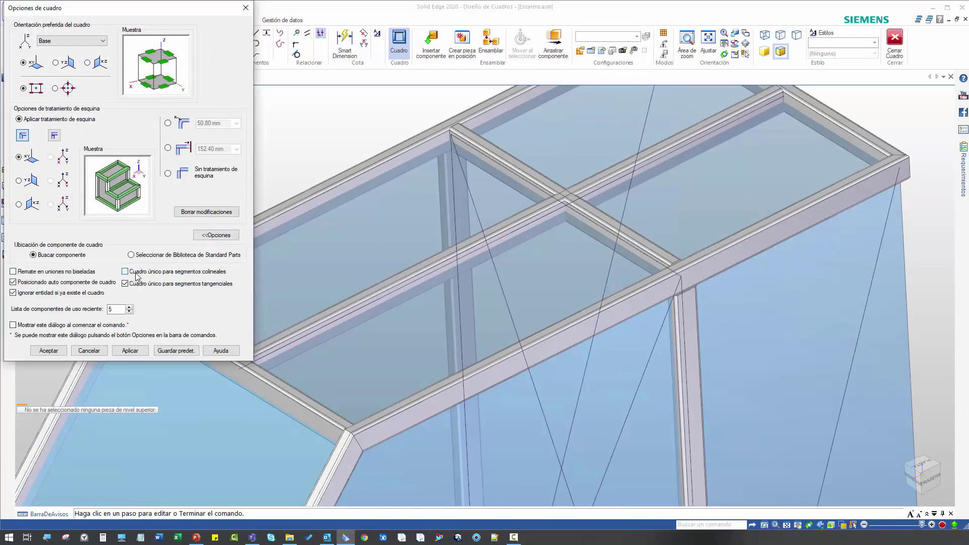
{"action": "left_click", "coordinate": [138, 351]}
{"action": "left_click", "coordinate": [48, 351]}
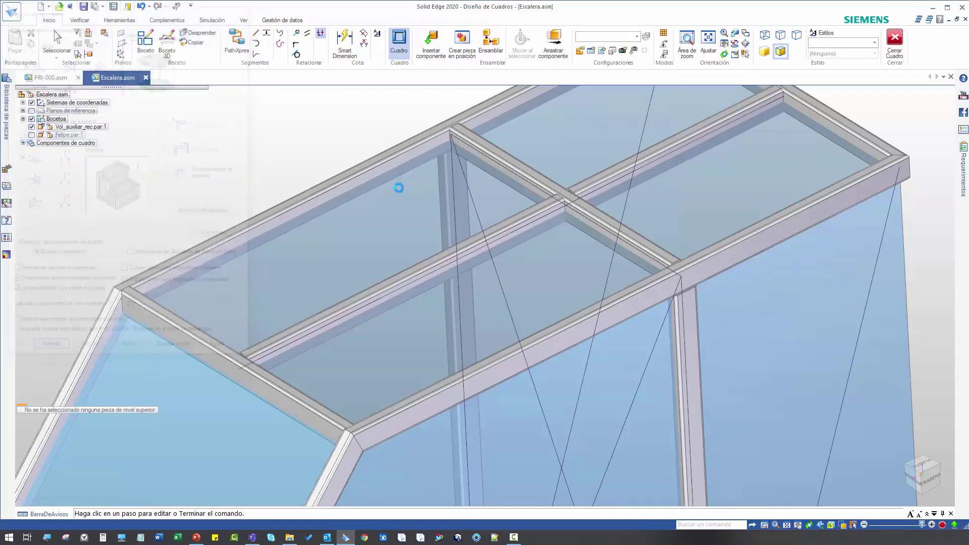
{"action": "left_click", "coordinate": [369, 96]}
- Choose the RectangularTubing 60x40x4 Alu 6061-T6 profile from the DIN Rectangular Tubing library for a new frame
{"action": "scroll", "coordinate": [343, 156], "scroll_direction": "down", "scroll_amount": 4}
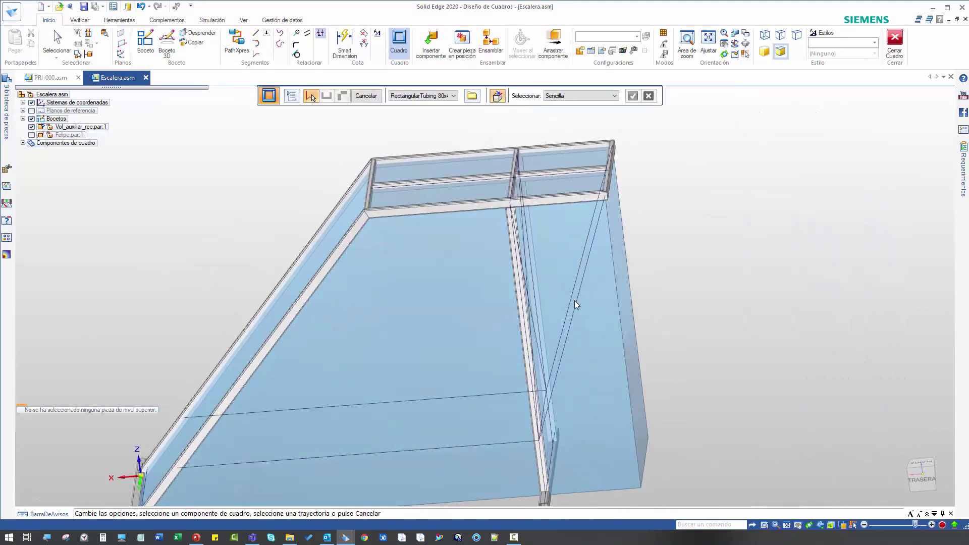
{"action": "middle_click_drag", "start_coordinate": [584, 273], "coordinate": [464, 96]}
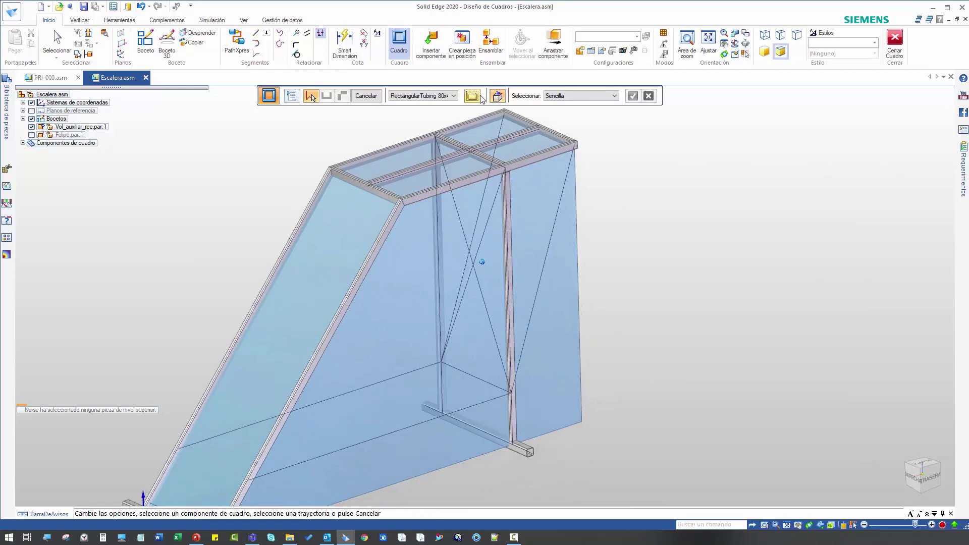
{"action": "left_click", "coordinate": [465, 101]}
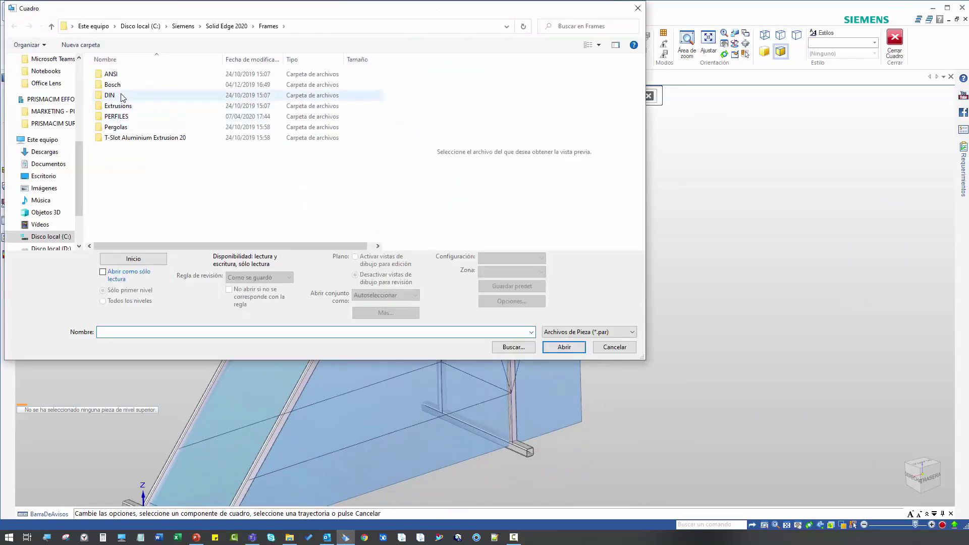
{"action": "double_click", "coordinate": [121, 97]}
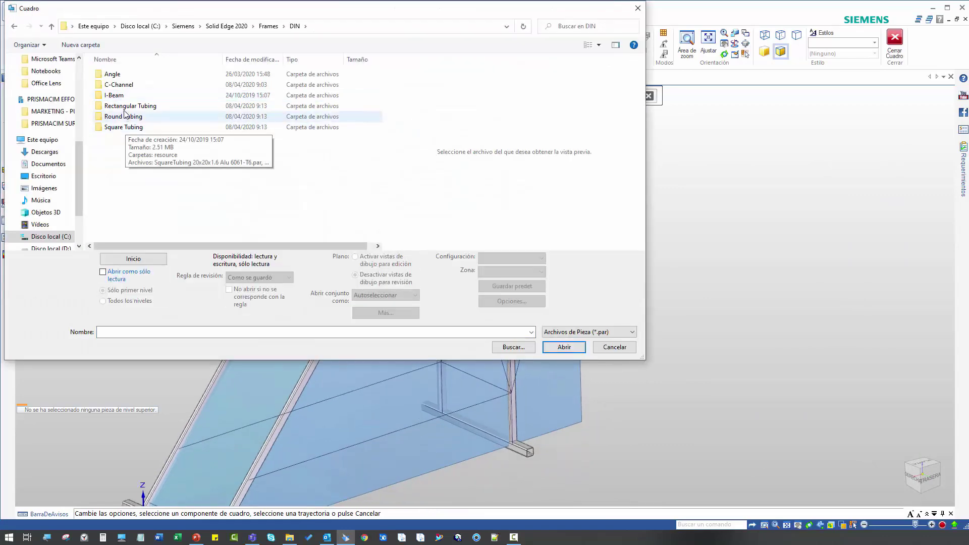
{"action": "double_click", "coordinate": [124, 107]}
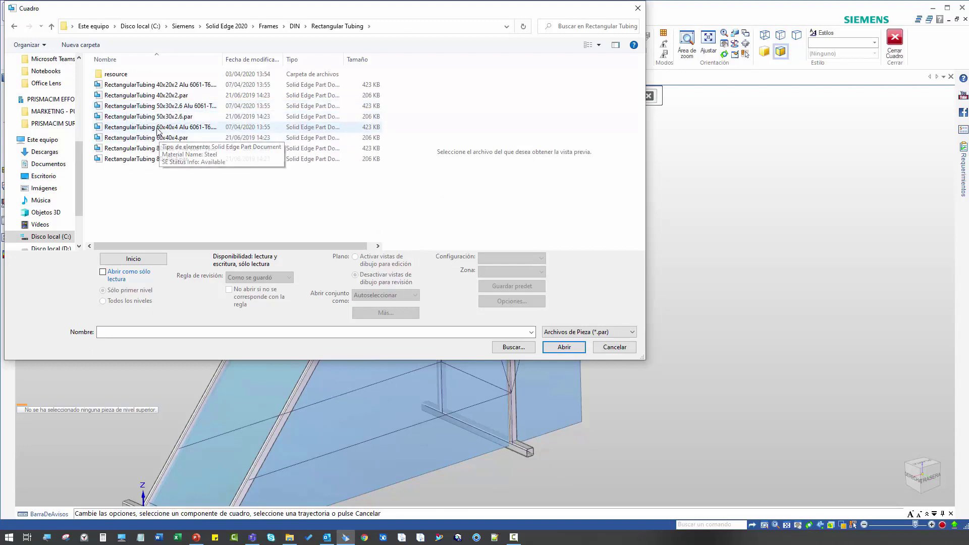
{"action": "left_click", "coordinate": [224, 128]}
{"action": "left_click", "coordinate": [564, 347]}
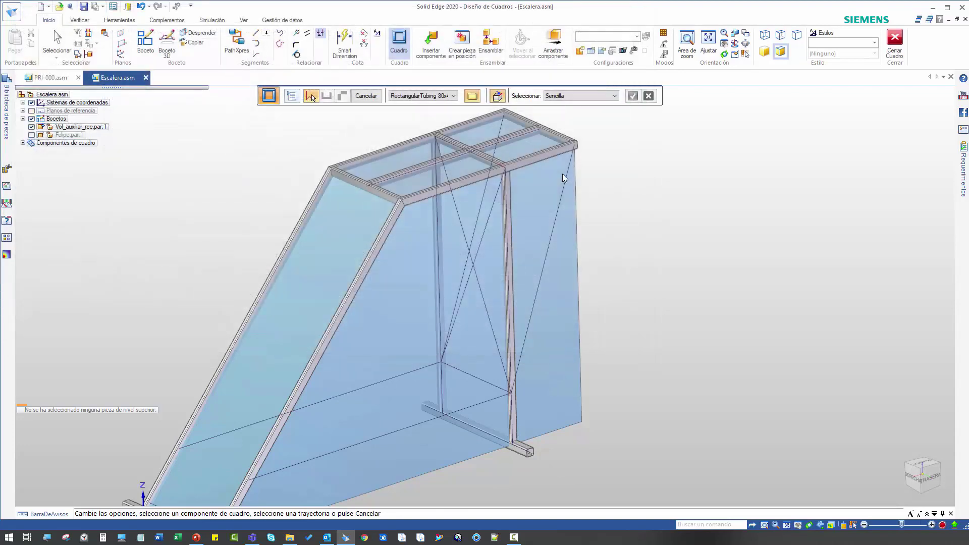
- Create diagonal brace members along the two inclined lines from the vertical supports to the platform's outer corners
{"action": "left_click", "coordinate": [562, 179]}
{"action": "left_click", "coordinate": [495, 152]}
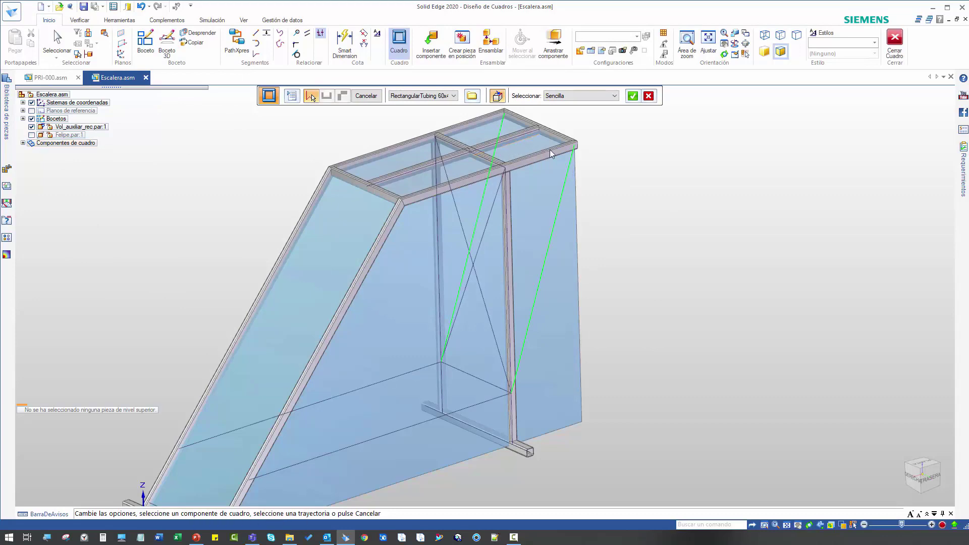
{"action": "left_click", "coordinate": [632, 97]}
- Set the cross-section orientation of the diagonal braces under the platform to 90° and finish the frame
{"action": "middle_click_drag", "start_coordinate": [574, 345], "coordinate": [566, 194]}
{"action": "scroll", "coordinate": [533, 414], "scroll_direction": "up", "scroll_amount": 6}
{"action": "scroll", "coordinate": [528, 409], "scroll_direction": "down", "scroll_amount": 2}
{"action": "scroll", "coordinate": [567, 194], "scroll_direction": "down", "scroll_amount": 3}
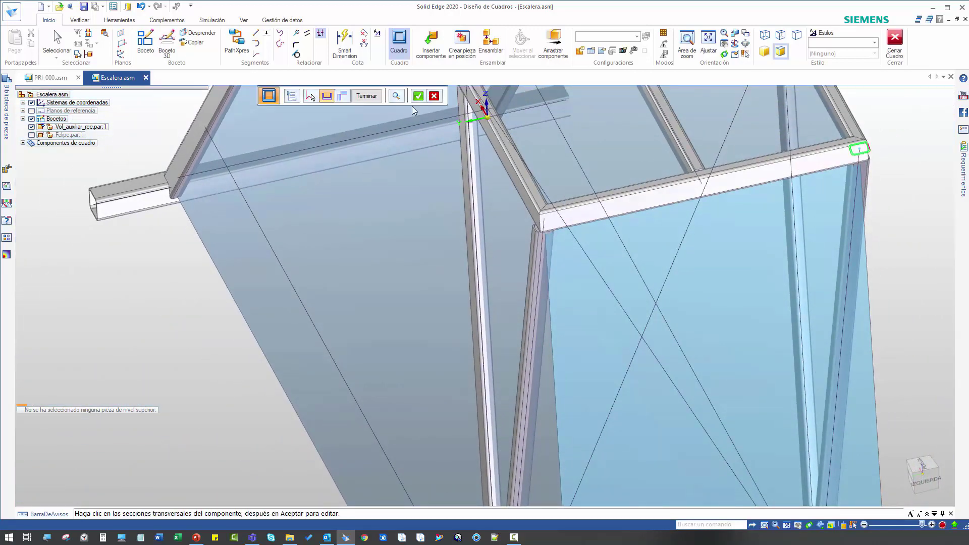
{"action": "left_click", "coordinate": [418, 95]}
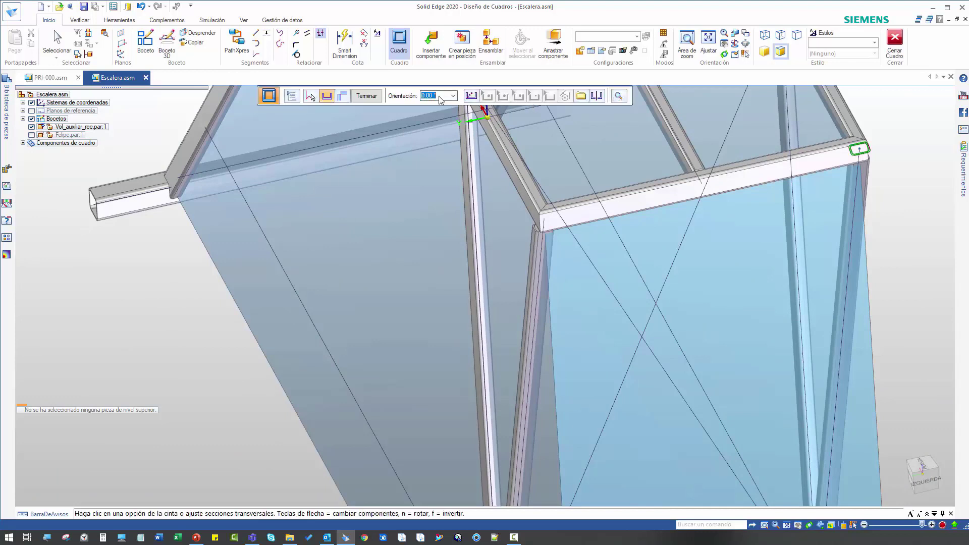
{"action": "key", "text": "Return"}
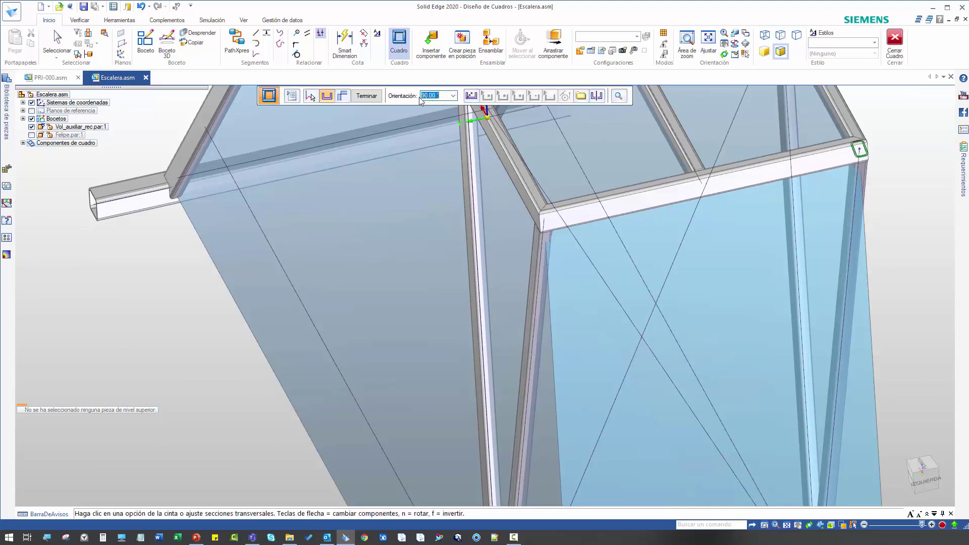
{"action": "left_click", "coordinate": [372, 96]}
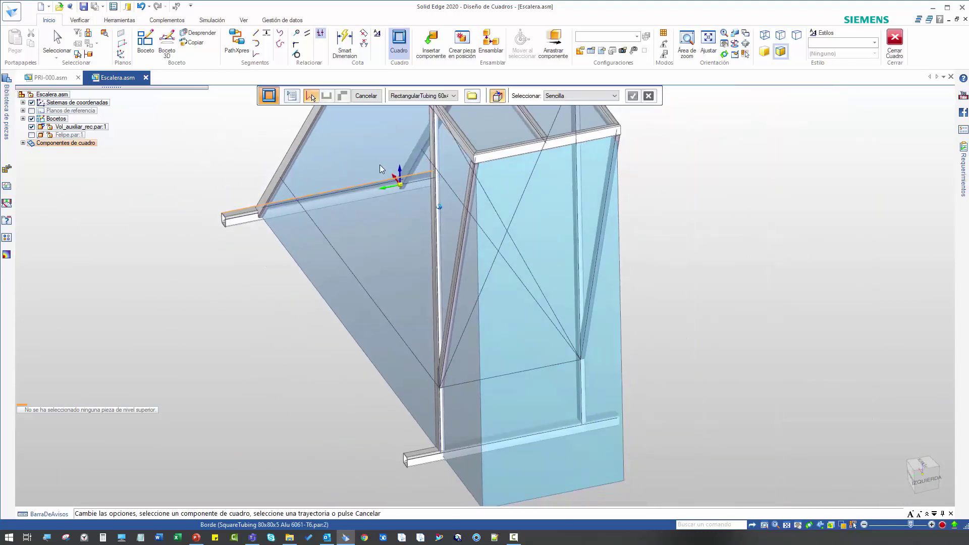
- Create 60x40 tube members along the two lower side lines and the cross line joining the vertical supports
{"action": "left_click", "coordinate": [380, 321]}
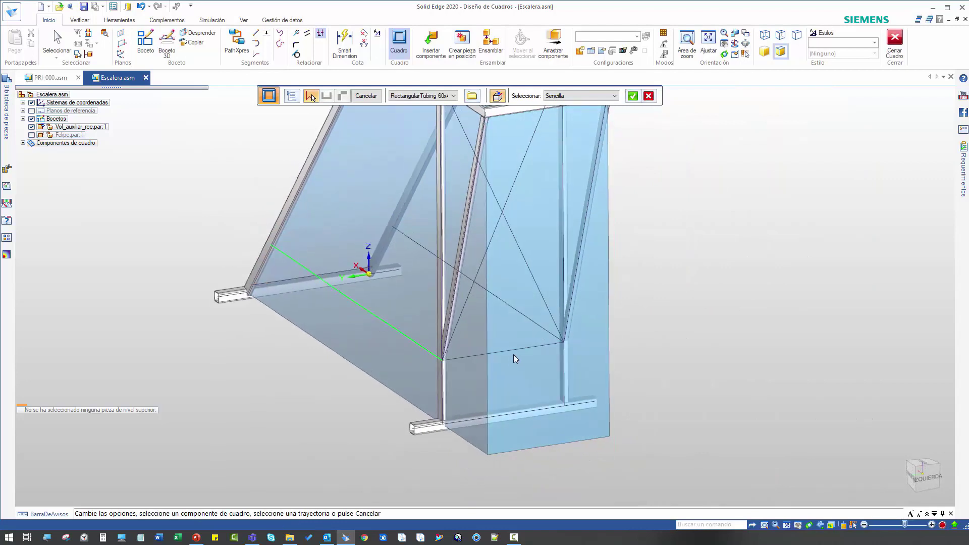
{"action": "left_click", "coordinate": [534, 323]}
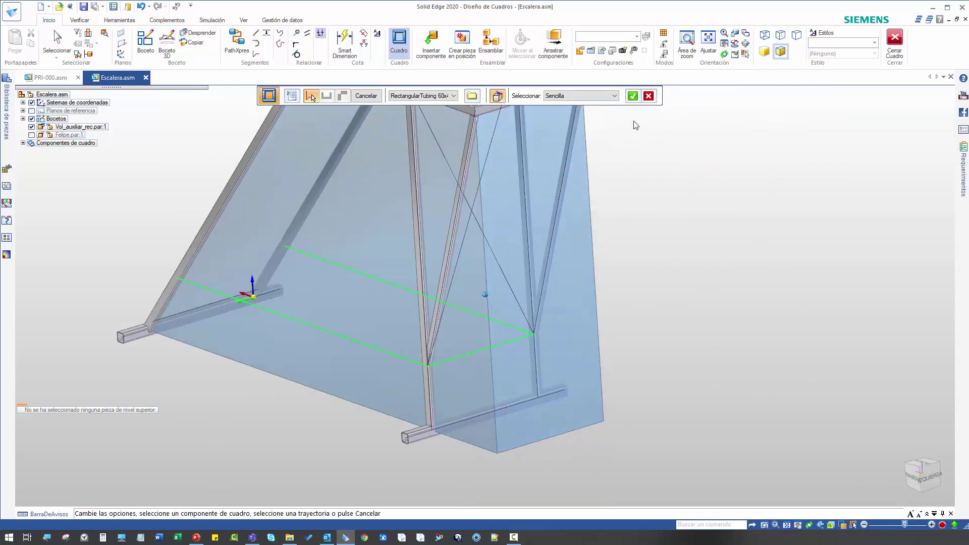
{"action": "left_click", "coordinate": [632, 95]}
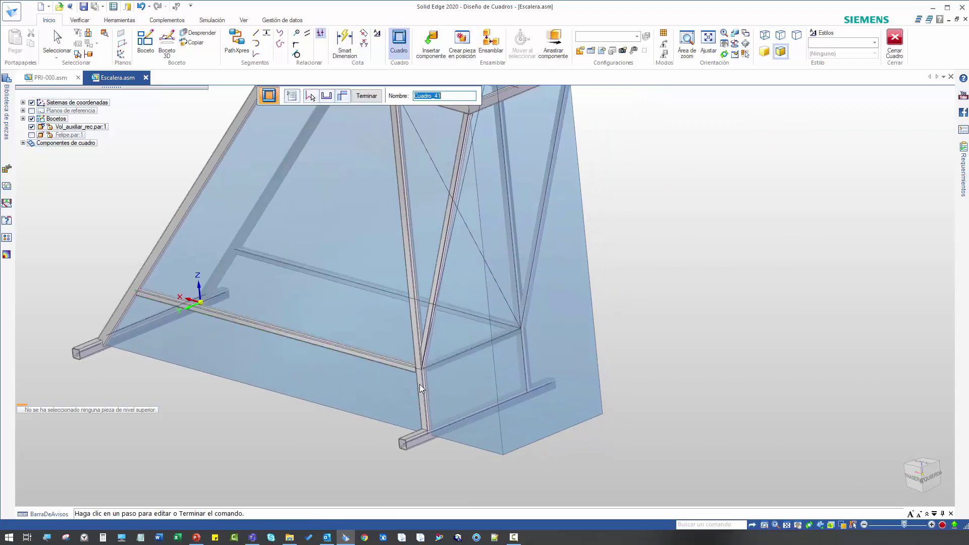
{"action": "scroll", "coordinate": [420, 385], "scroll_direction": "up", "scroll_amount": 5}
{"action": "mouse_move", "coordinate": [413, 367]}
{"action": "middle_mouse_down"}
{"action": "mouse_move", "coordinate": [380, 376]}
{"action": "mouse_move", "coordinate": [404, 393]}
{"action": "mouse_move", "coordinate": [369, 371]}
{"action": "middle_mouse_up"}
{"action": "scroll", "coordinate": [404, 394], "scroll_direction": "down", "scroll_amount": 4}
- Move the cross-section origin of the lower horizontal tubes to the midpoint of the profile's upper edge and finish the frame
{"action": "left_click", "coordinate": [326, 96]}
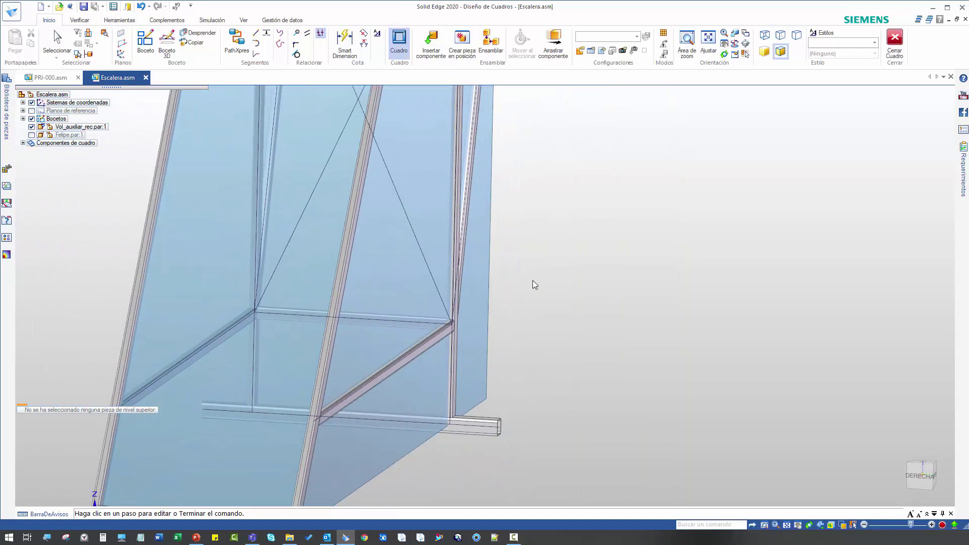
{"action": "middle_click_drag", "start_coordinate": [346, 396], "coordinate": [327, 391]}
{"action": "scroll", "coordinate": [327, 392], "scroll_direction": "up", "scroll_amount": 3}
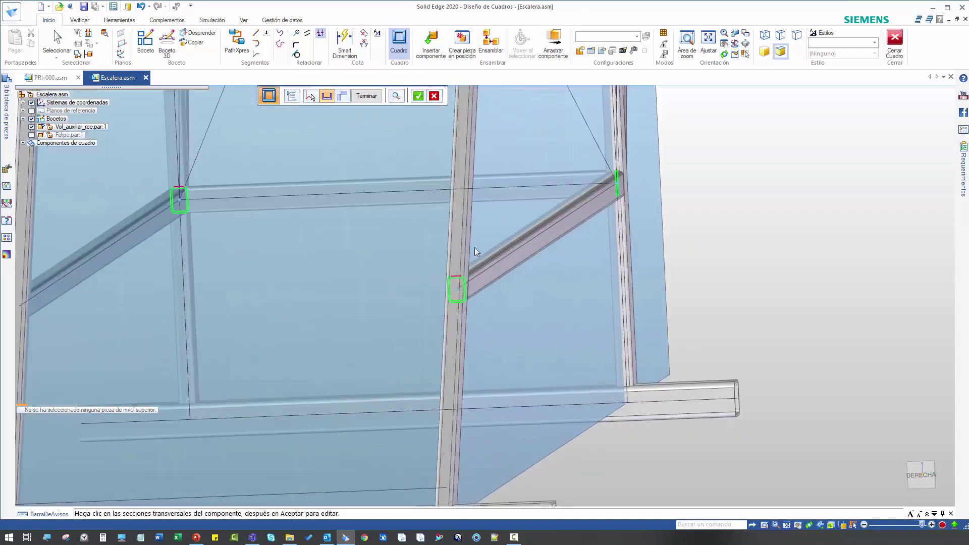
{"action": "left_click", "coordinate": [418, 96]}
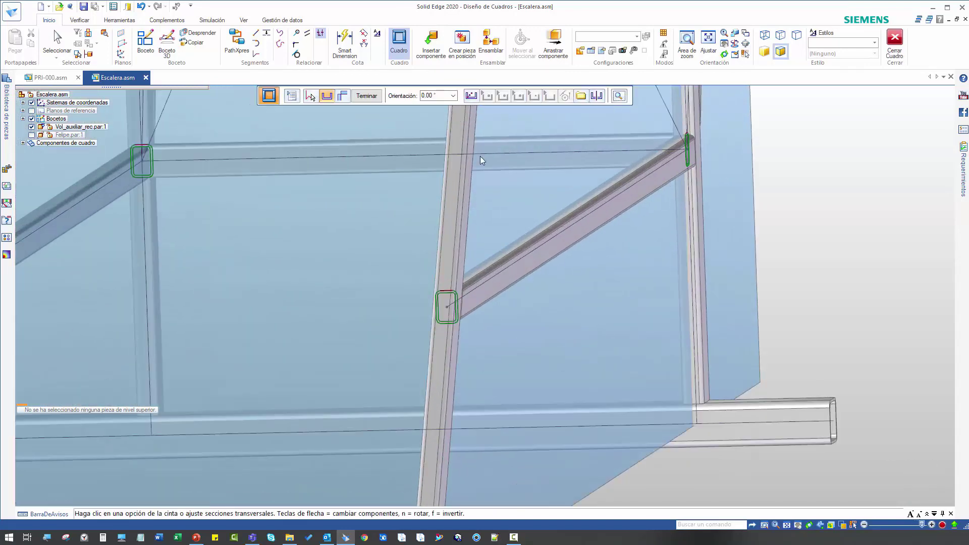
{"action": "scroll", "coordinate": [437, 271], "scroll_direction": "up", "scroll_amount": 4}
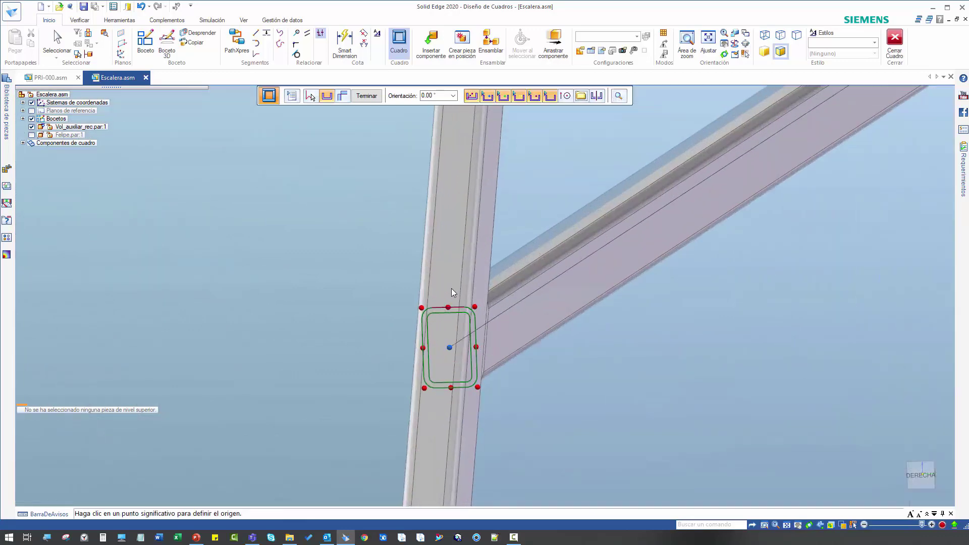
{"action": "left_click", "coordinate": [448, 311]}
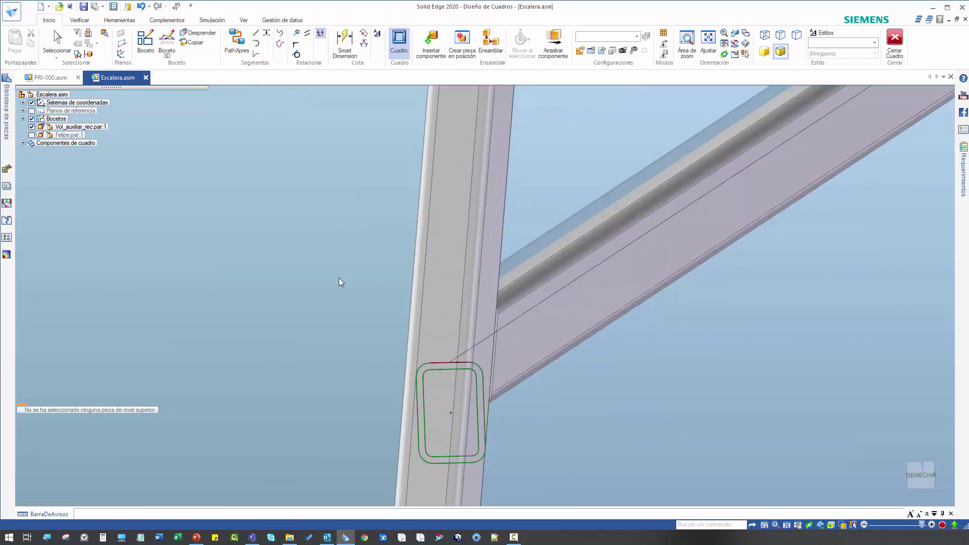
{"action": "scroll", "coordinate": [340, 277], "scroll_direction": "down", "scroll_amount": 3}
{"action": "scroll", "coordinate": [339, 277], "scroll_direction": "down", "scroll_amount": 5}
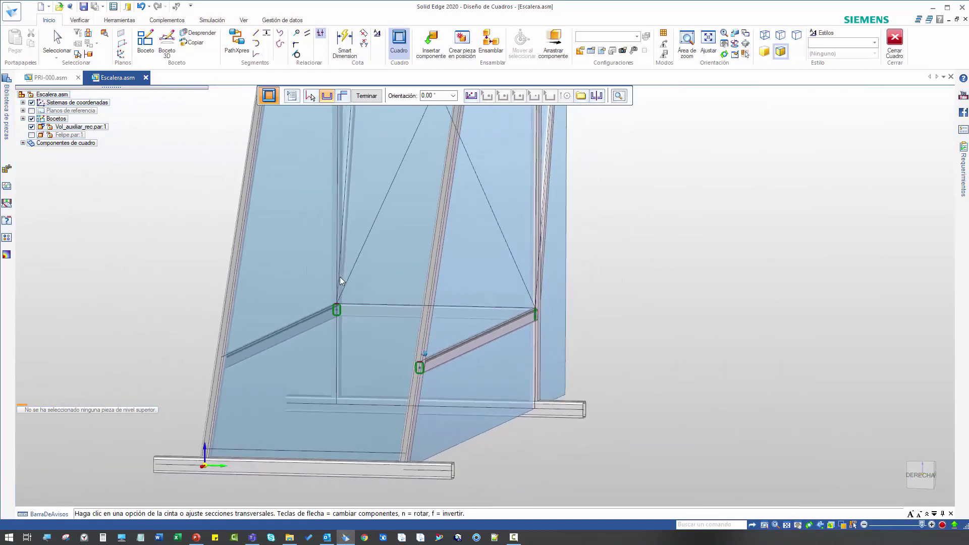
{"action": "left_click", "coordinate": [364, 96]}
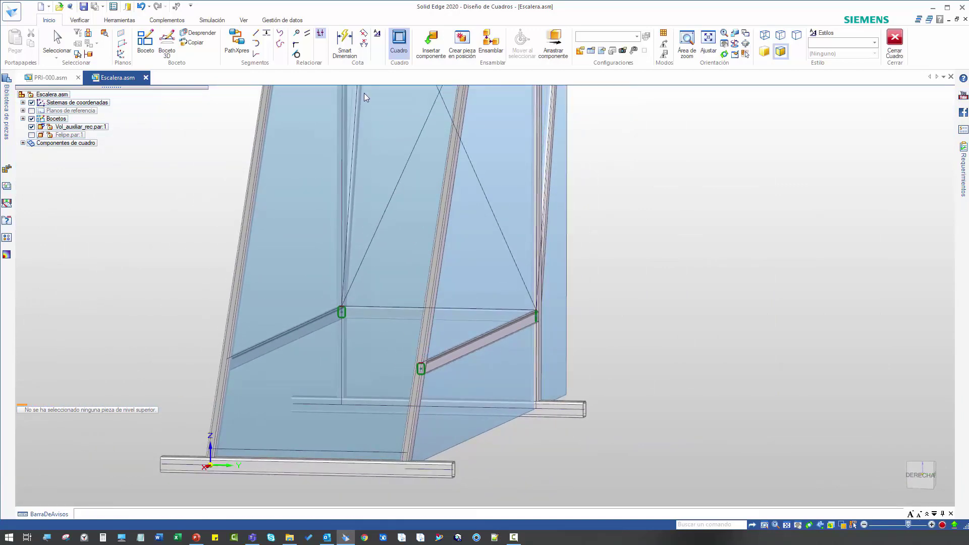
- Choose the RectangularTubing 40x20x2 Alu 6061-T6 profile from the DIN Rectangular Tubing library for a new frame
{"action": "mouse_move", "coordinate": [437, 303]}
{"action": "middle_mouse_down"}
{"action": "mouse_move", "coordinate": [434, 292]}
{"action": "mouse_move", "coordinate": [462, 316]}
{"action": "mouse_move", "coordinate": [445, 217]}
{"action": "middle_mouse_up"}
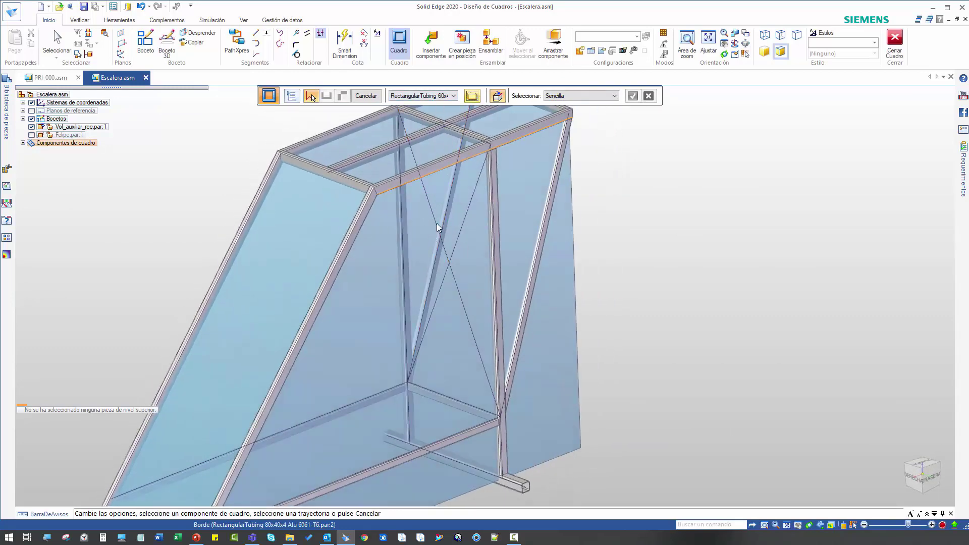
{"action": "left_click", "coordinate": [472, 95]}
{"action": "left_click", "coordinate": [137, 94]}
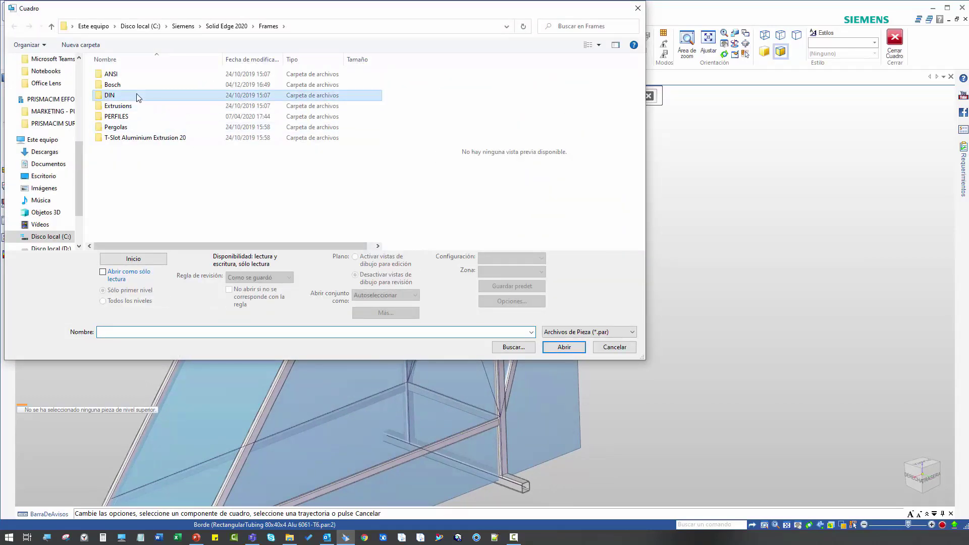
{"action": "double_click", "coordinate": [136, 96]}
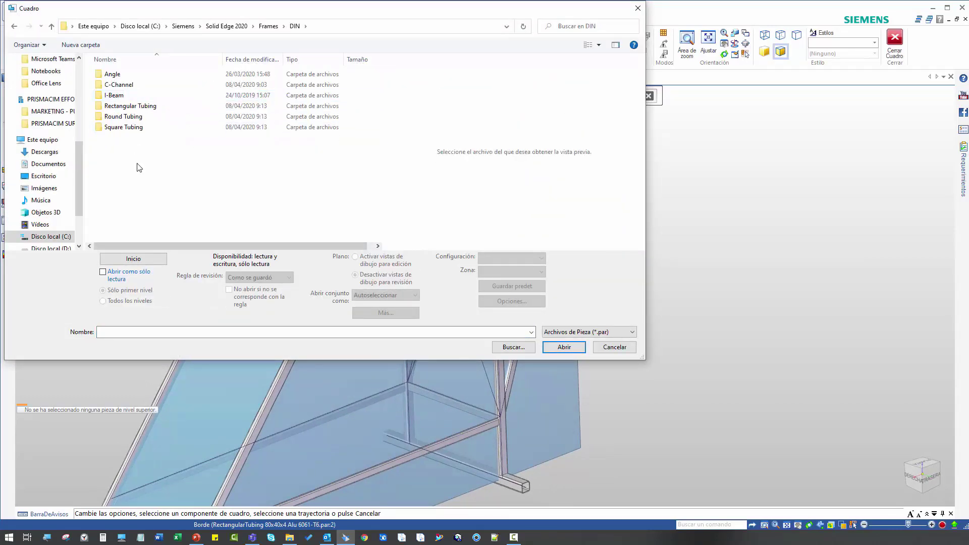
{"action": "double_click", "coordinate": [129, 106]}
{"action": "left_click", "coordinate": [136, 85]}
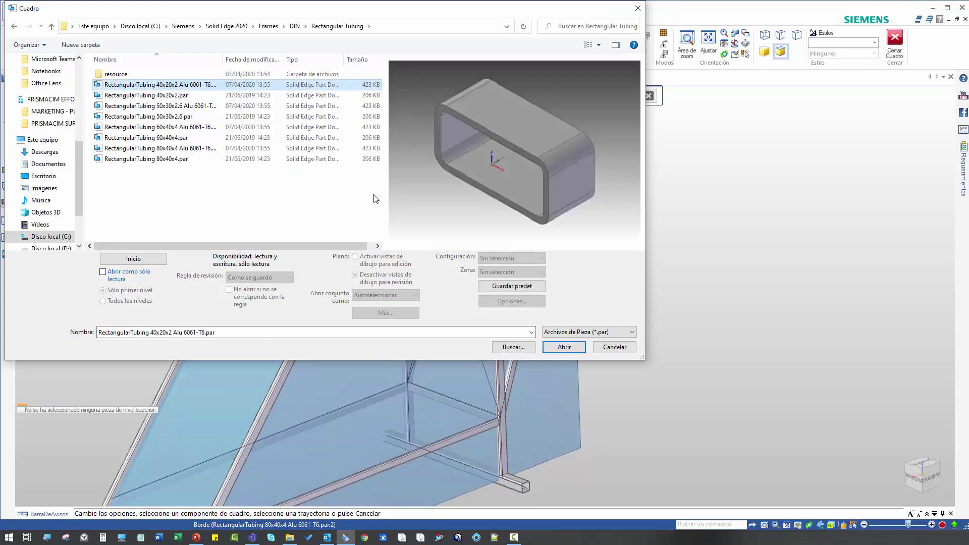
{"action": "left_click", "coordinate": [573, 350]}
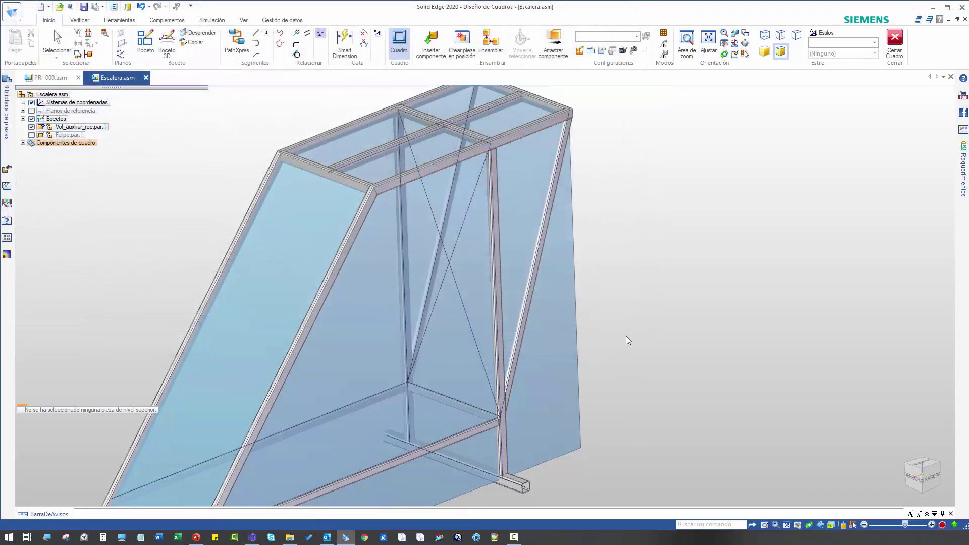
- Create 40x20 tube members along the two crossing diagonals between the vertical supports
{"action": "left_click", "coordinate": [461, 294]}
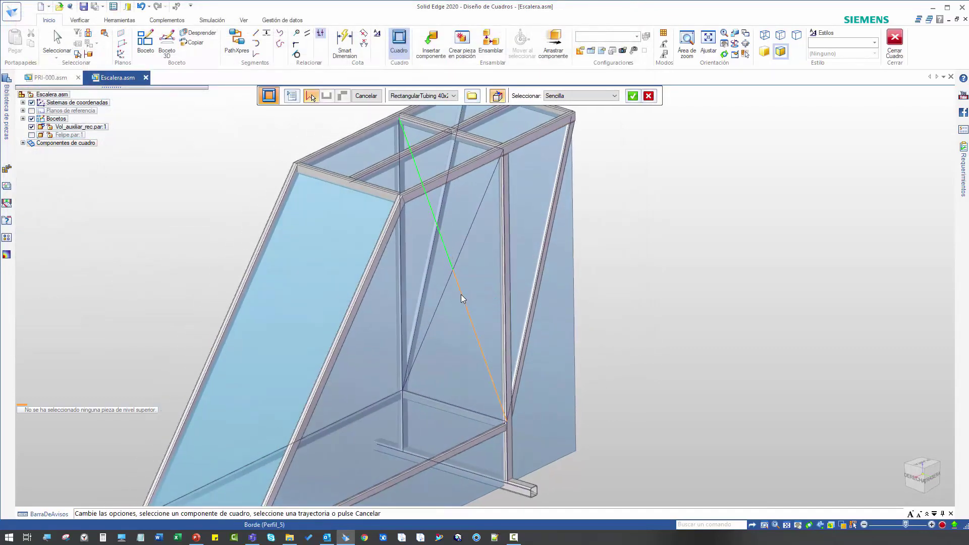
{"action": "left_click", "coordinate": [431, 320]}
{"action": "left_click", "coordinate": [632, 96]}
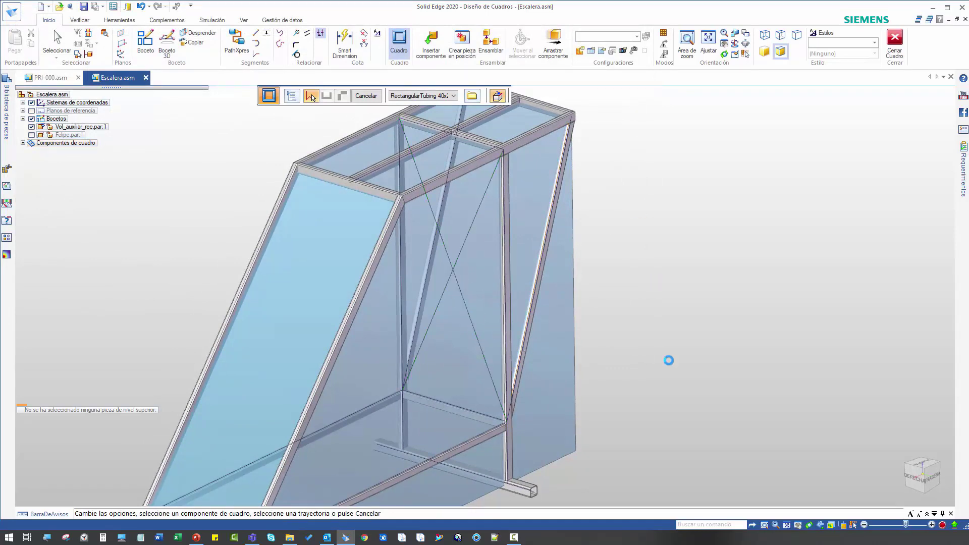
- Disable the single frame for collinear segments in the frame options and apply the change
{"action": "middle_click_drag", "start_coordinate": [472, 226], "coordinate": [410, 136]}
{"action": "scroll", "coordinate": [539, 296], "scroll_direction": "up", "scroll_amount": 5}
{"action": "scroll", "coordinate": [410, 135], "scroll_direction": "down", "scroll_amount": 5}
{"action": "left_click", "coordinate": [291, 96]}
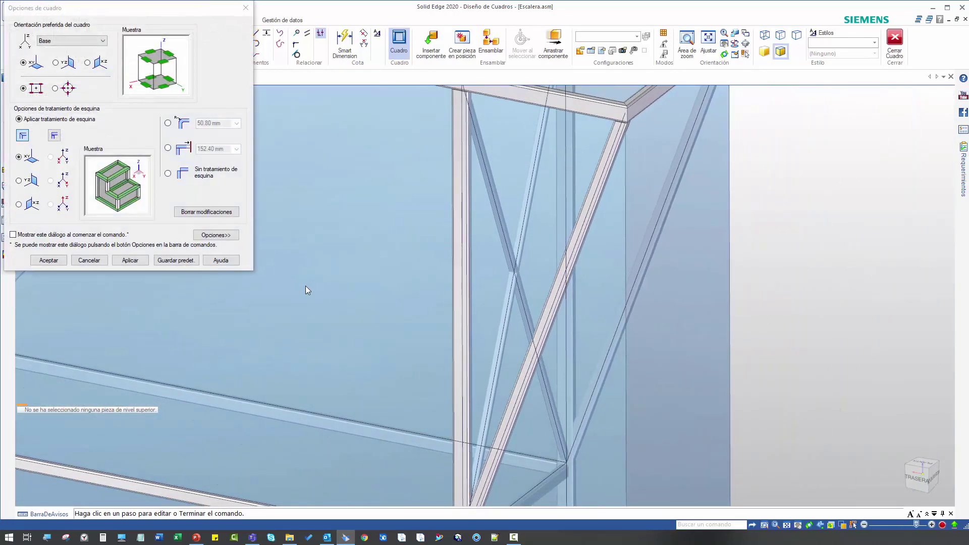
{"action": "left_click", "coordinate": [212, 235]}
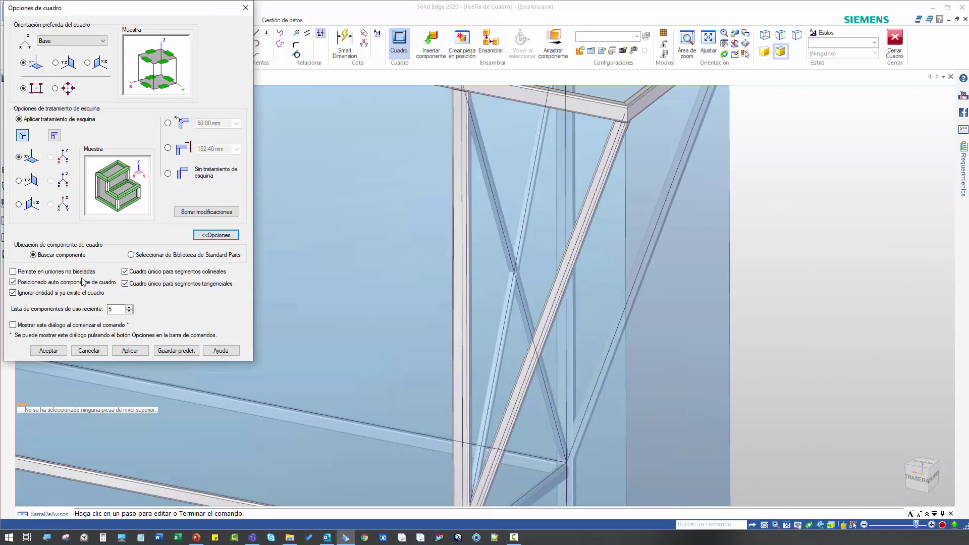
{"action": "left_click", "coordinate": [125, 272]}
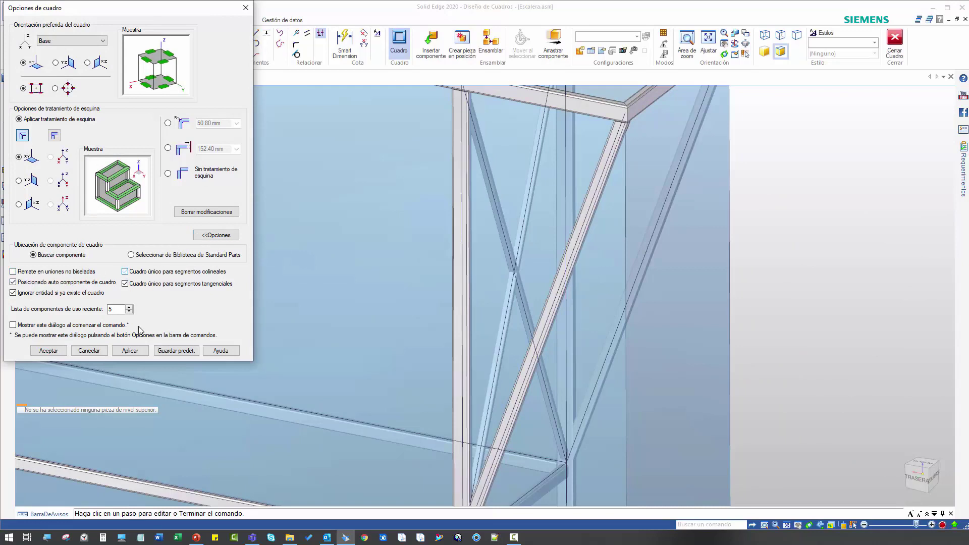
{"action": "left_click", "coordinate": [130, 351]}
{"action": "left_click", "coordinate": [49, 350]}
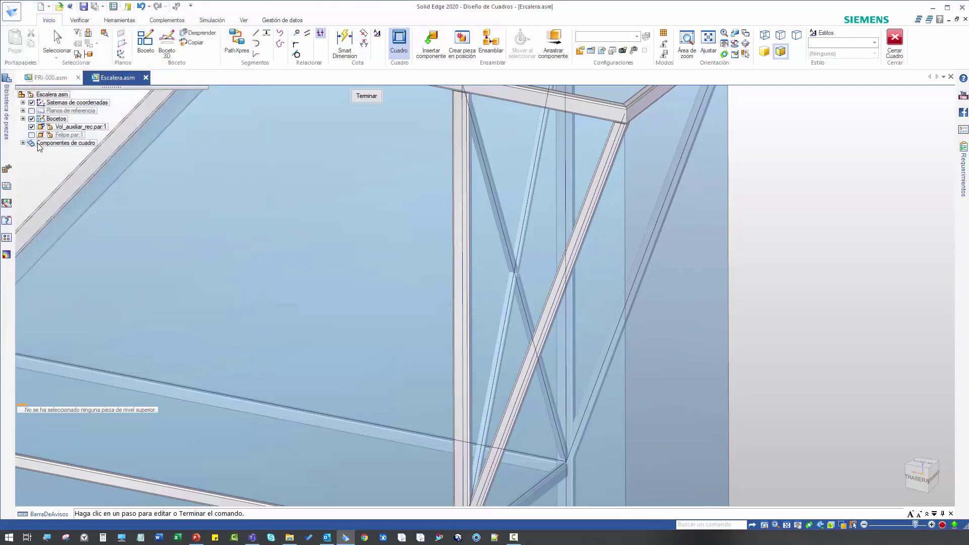
- Hide the Vol_auxiliar_rec.par volume and set the cross-section orientation of the crossed braces to 90°
{"action": "left_click", "coordinate": [31, 127]}
{"action": "middle_click_drag", "start_coordinate": [581, 263], "coordinate": [492, 284]}
{"action": "scroll", "coordinate": [494, 282], "scroll_direction": "up", "scroll_amount": 4}
{"action": "scroll", "coordinate": [488, 282], "scroll_direction": "up", "scroll_amount": 3}
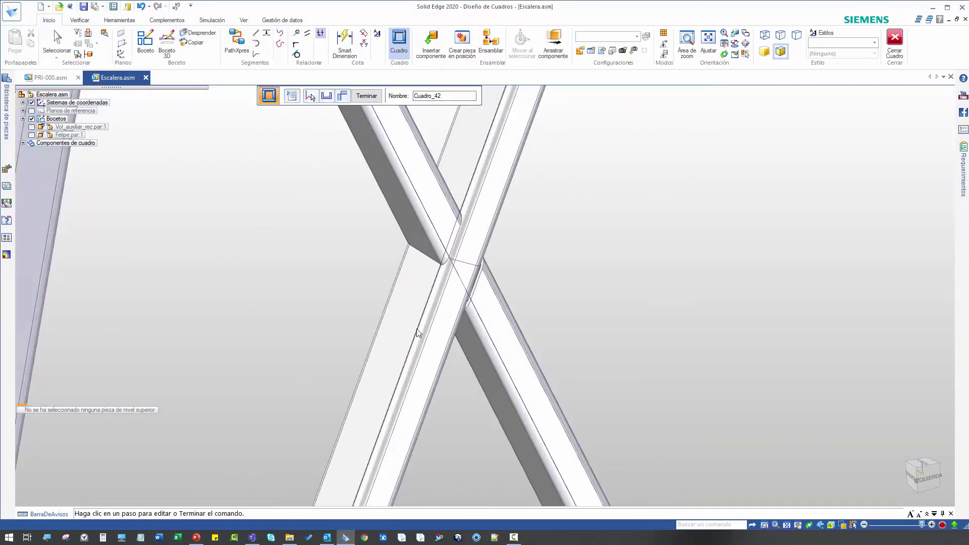
{"action": "scroll", "coordinate": [419, 322], "scroll_direction": "down", "scroll_amount": 5}
{"action": "left_click", "coordinate": [328, 95]}
{"action": "left_click", "coordinate": [419, 97]}
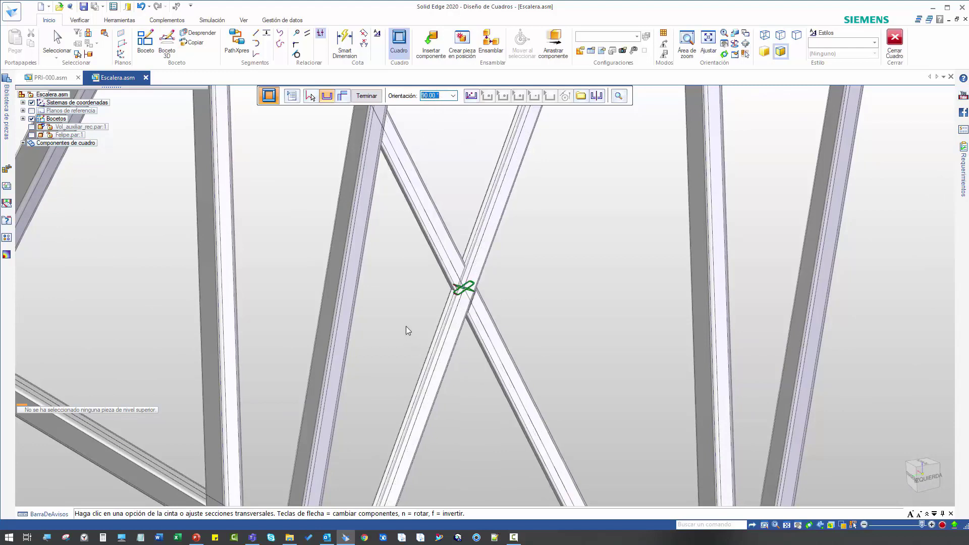
- Change the end condition where the two braces cross so the other diagonal runs through, and finish the frame
{"action": "left_click", "coordinate": [344, 97]}
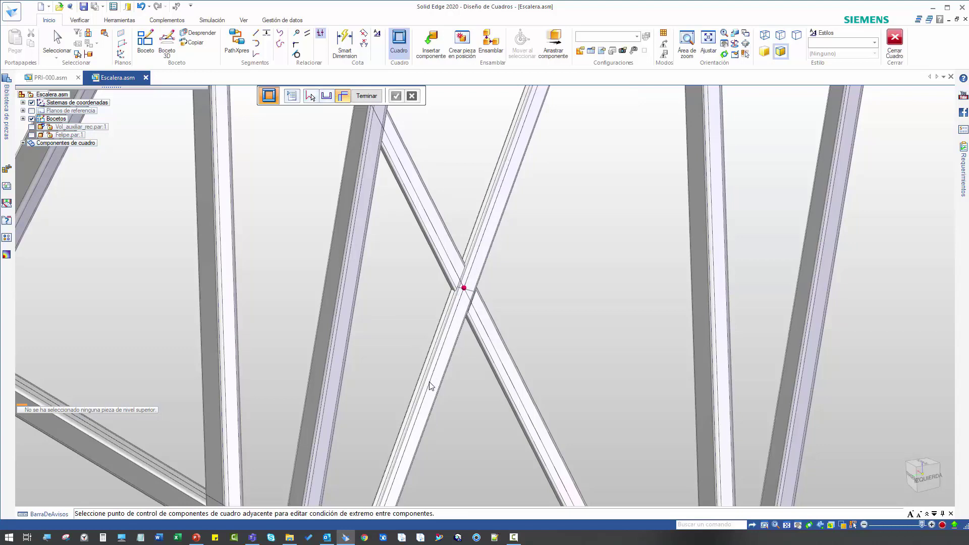
{"action": "left_click", "coordinate": [464, 289]}
{"action": "left_click", "coordinate": [397, 97]}
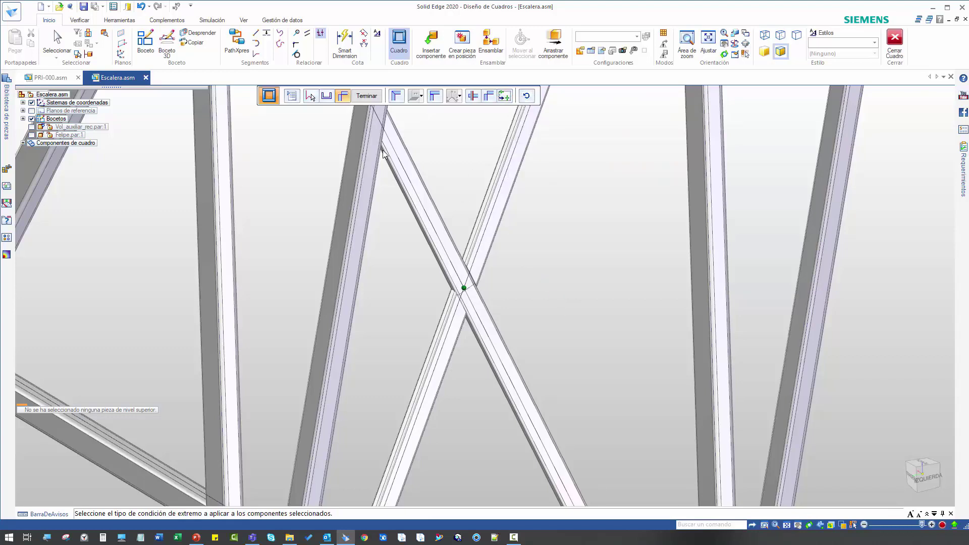
{"action": "left_click", "coordinate": [367, 97]}
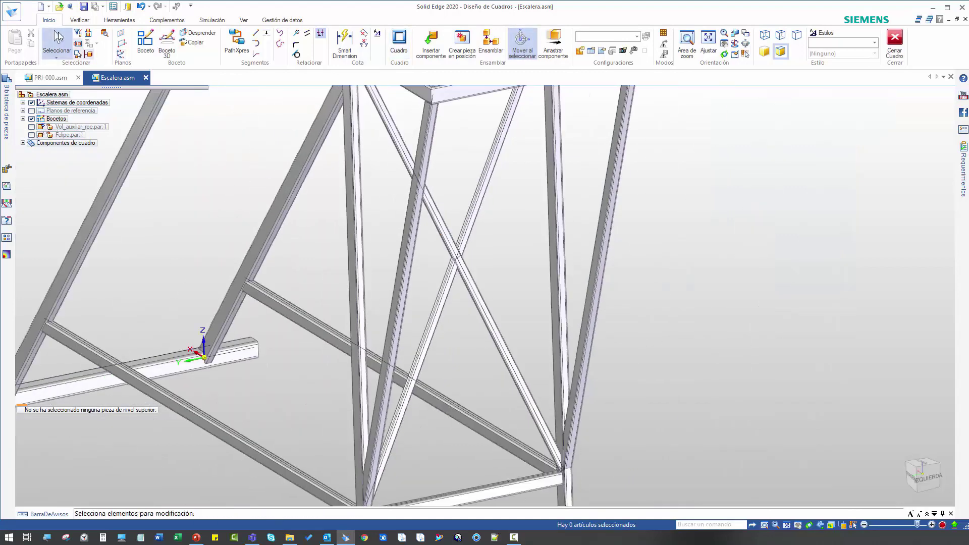
- Create the lowest stair tread with Perfil Peldaño 280.par from the PERFILES library along the sketch line between the stringers
{"action": "middle_click_drag", "start_coordinate": [393, 194], "coordinate": [510, 139]}
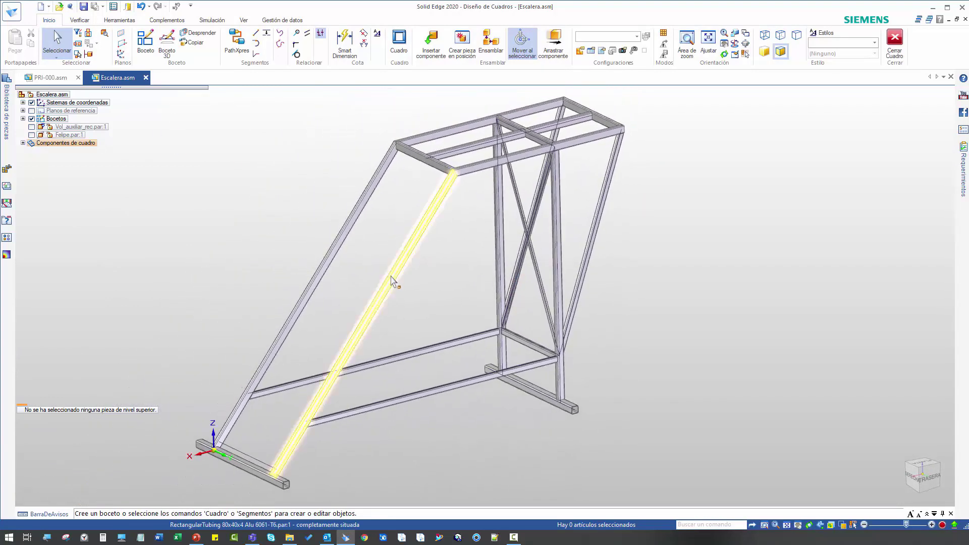
{"action": "scroll", "coordinate": [281, 413], "scroll_direction": "up", "scroll_amount": 4}
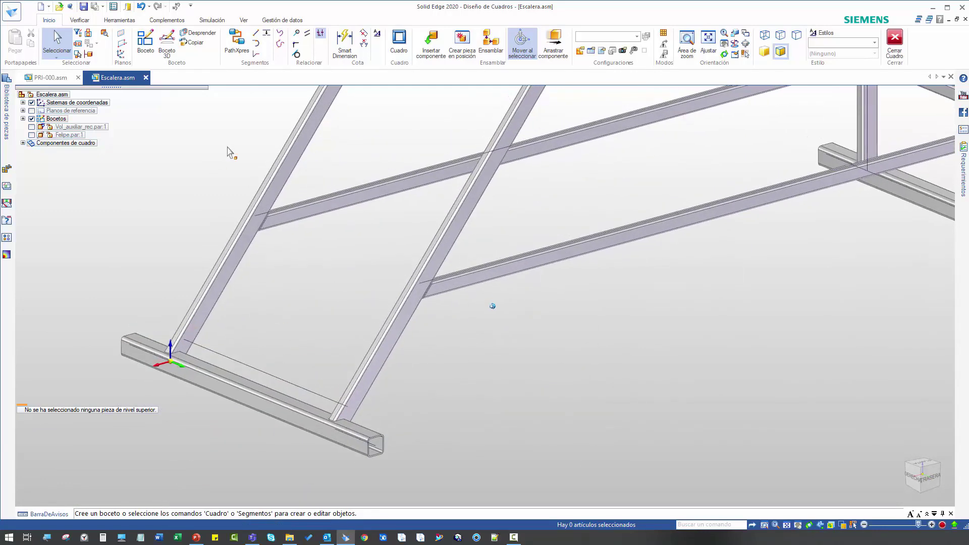
{"action": "left_click", "coordinate": [399, 43]}
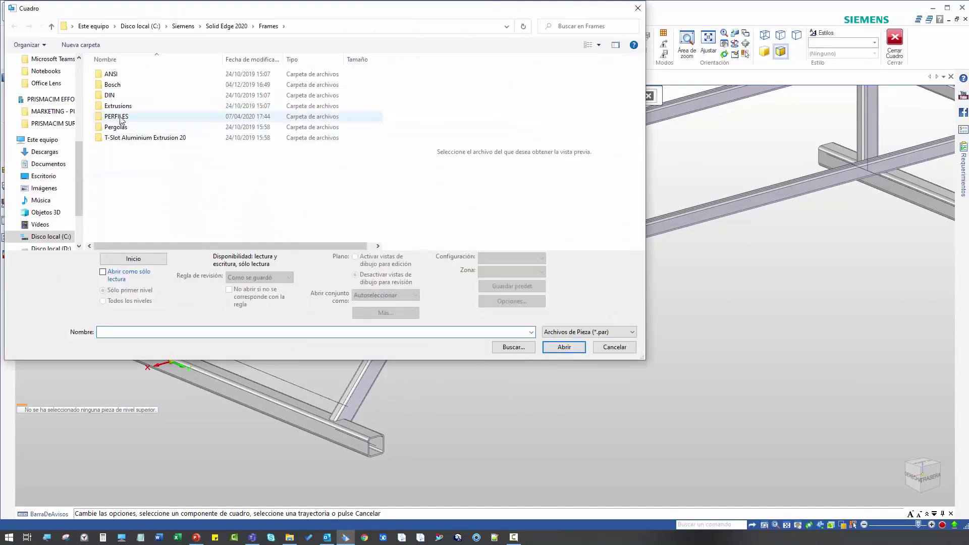
{"action": "double_click", "coordinate": [117, 117]}
{"action": "left_click", "coordinate": [122, 117]}
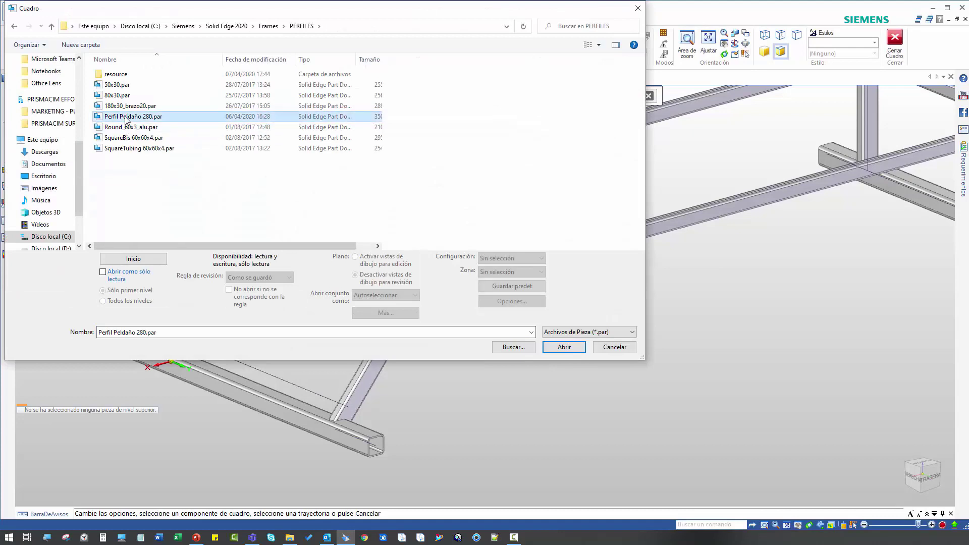
{"action": "left_click", "coordinate": [564, 346]}
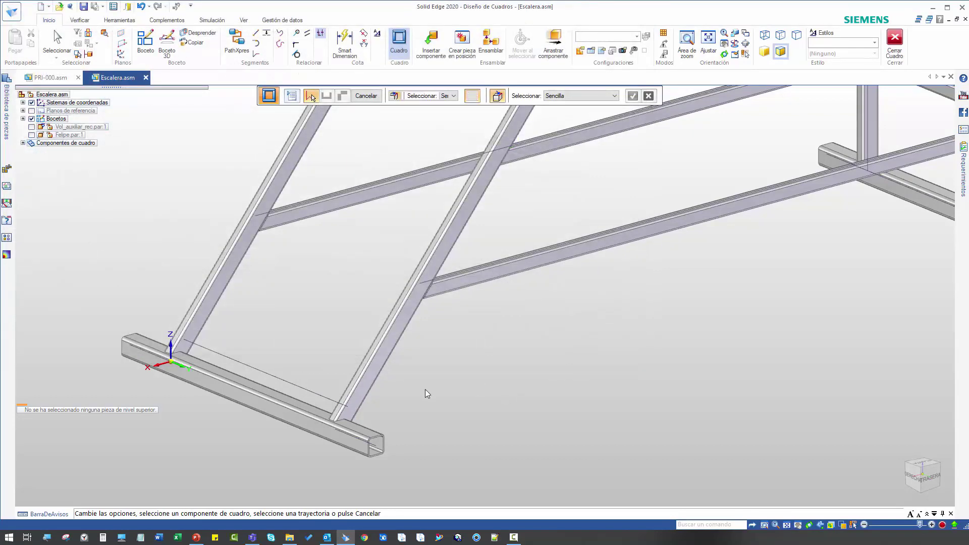
{"action": "left_click", "coordinate": [313, 391]}
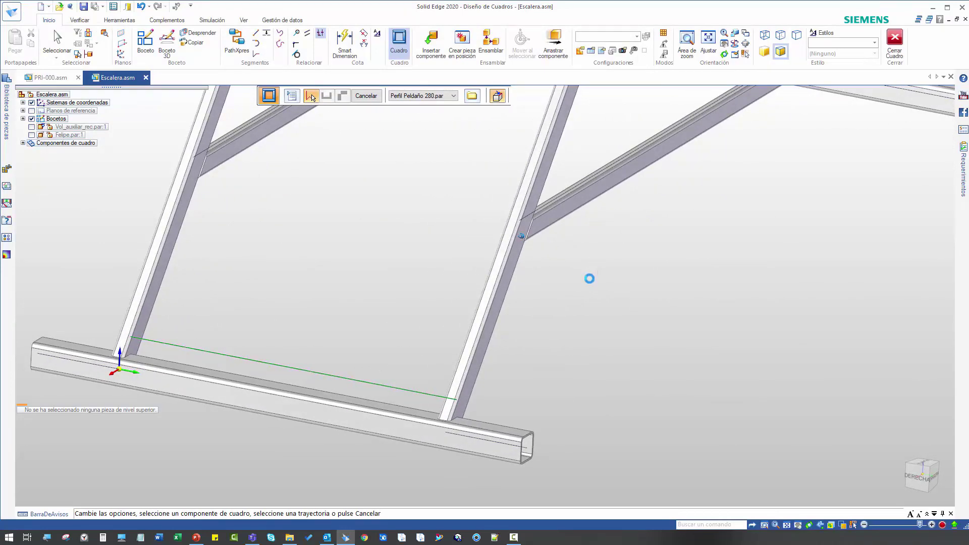
{"action": "left_click", "coordinate": [633, 96]}
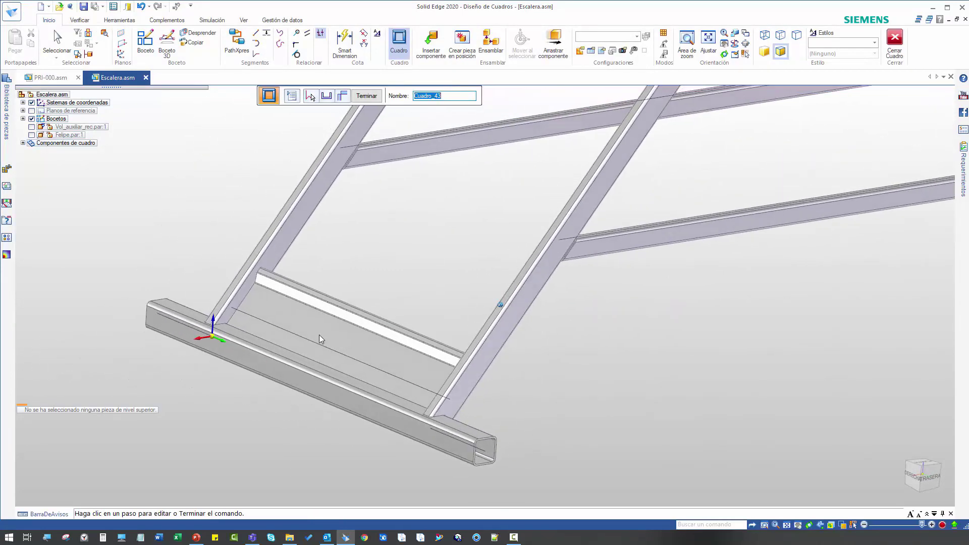
- Try a 50° cross-section orientation on the lowest tread and set it to 230°
{"action": "left_click", "coordinate": [324, 96]}
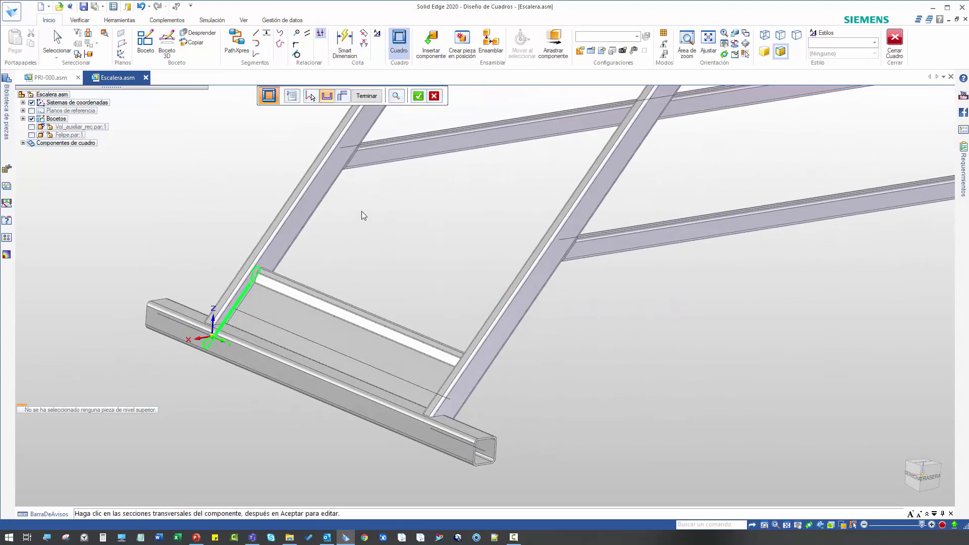
{"action": "left_click", "coordinate": [419, 97]}
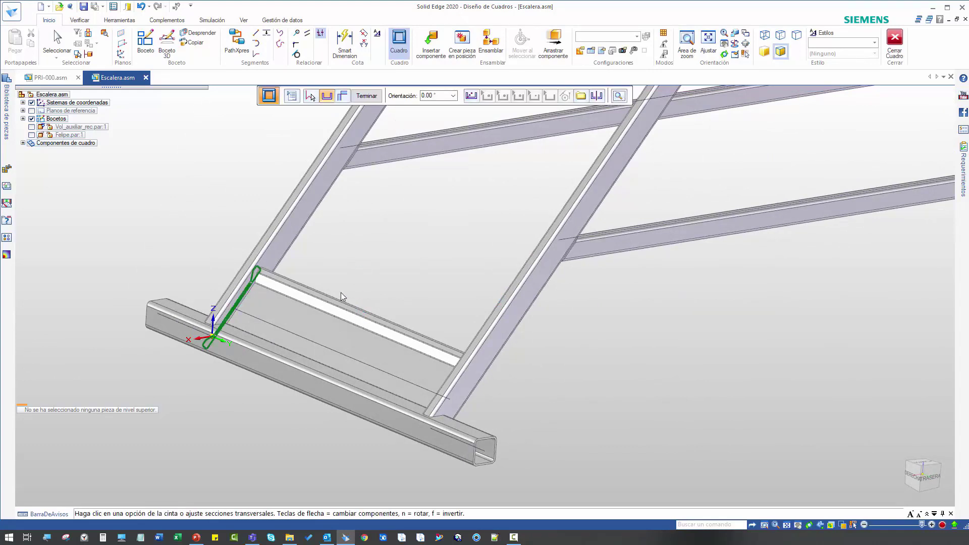
{"action": "left_click", "coordinate": [443, 96]}
{"action": "type", "text": "50"}
{"action": "key", "text": "Return"}
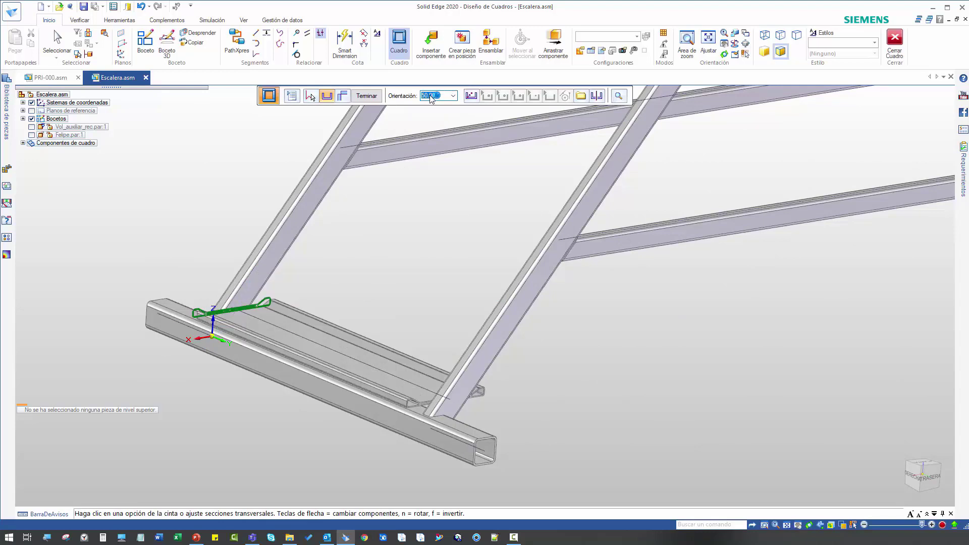
{"action": "left_click", "coordinate": [446, 97]}
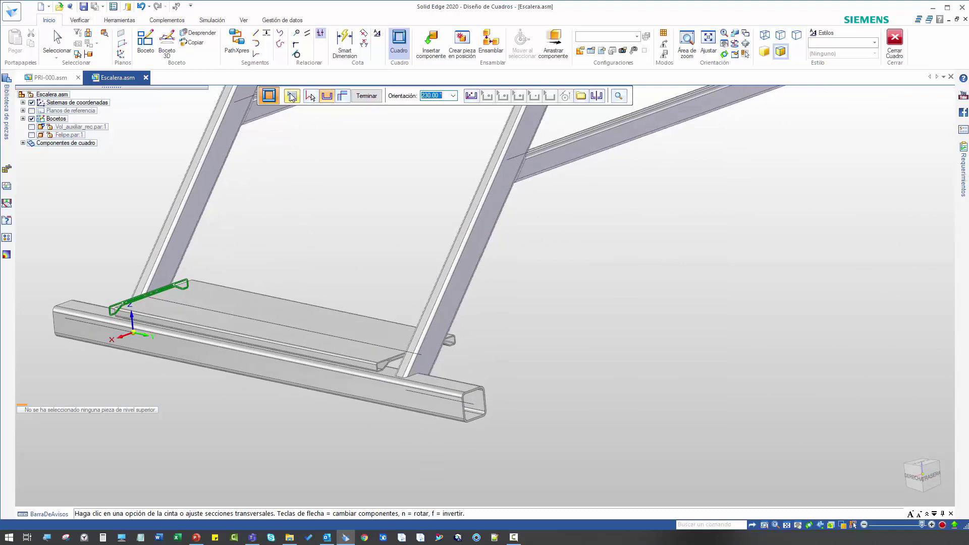
- Examine the frame options, including the additional component settings, and accept them as they are
{"action": "left_click", "coordinate": [291, 96]}
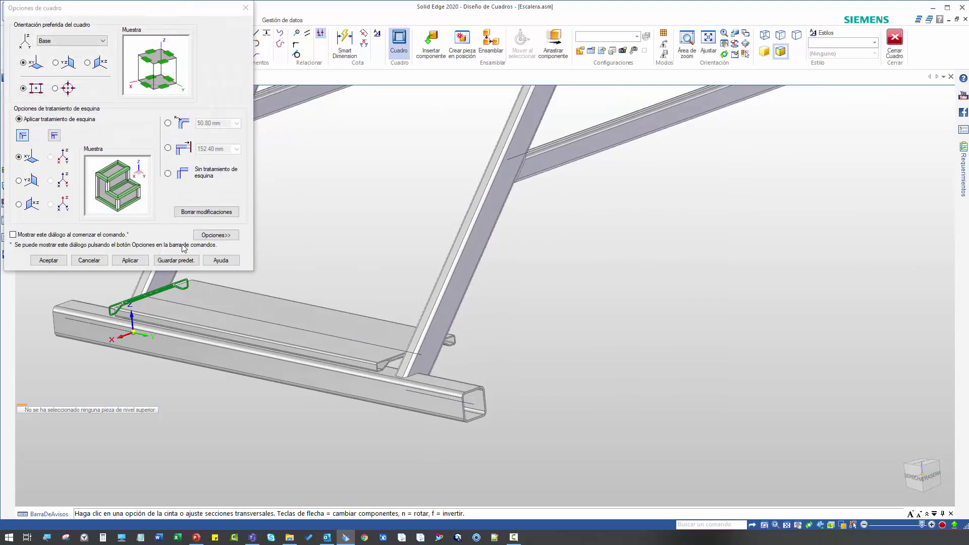
{"action": "left_click", "coordinate": [216, 235]}
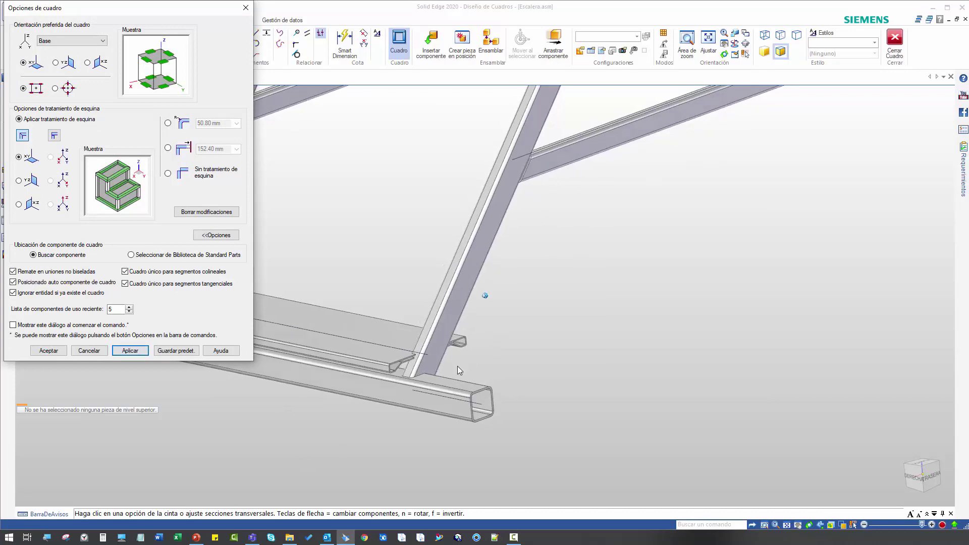
{"action": "left_click", "coordinate": [57, 349]}
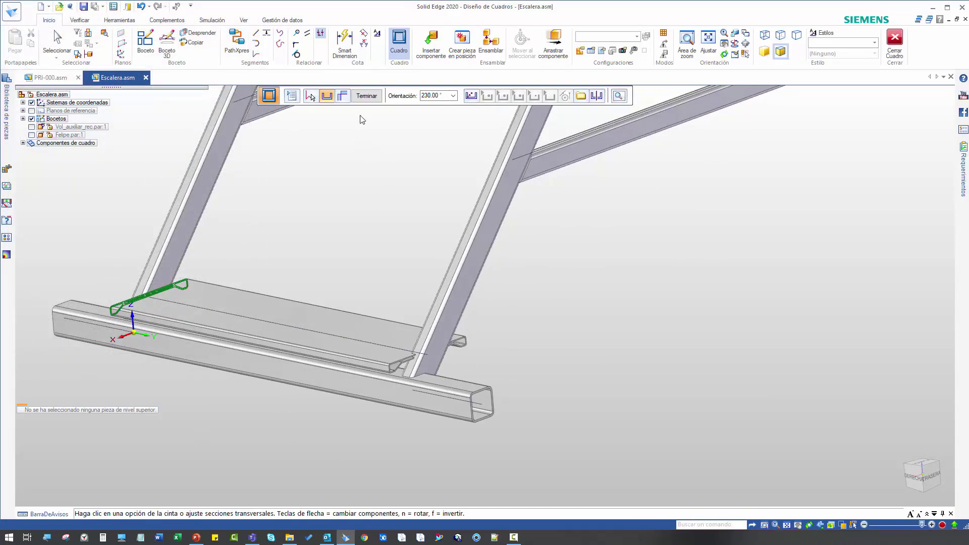
- Finish the lowest tread and leave the frame design environment
{"action": "left_click", "coordinate": [367, 97]}
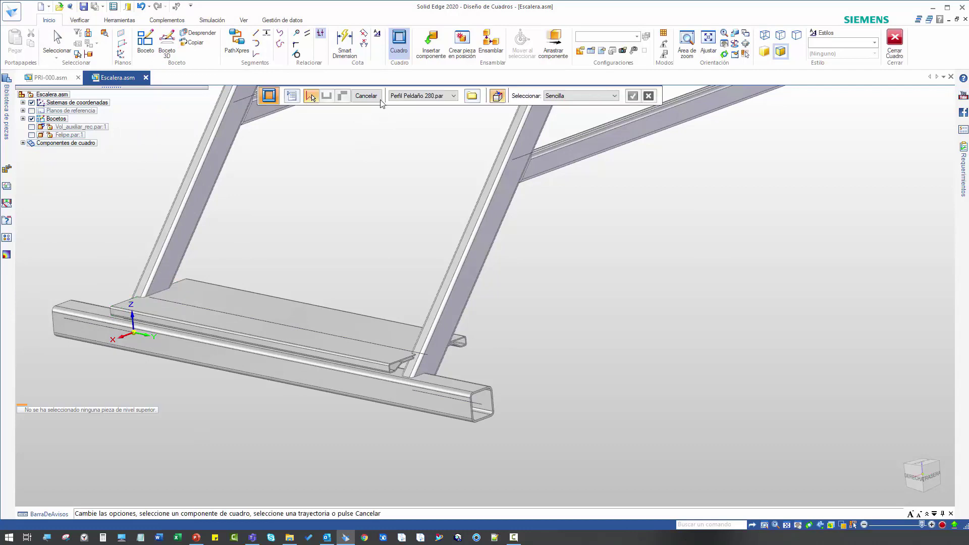
{"action": "left_click", "coordinate": [365, 96]}
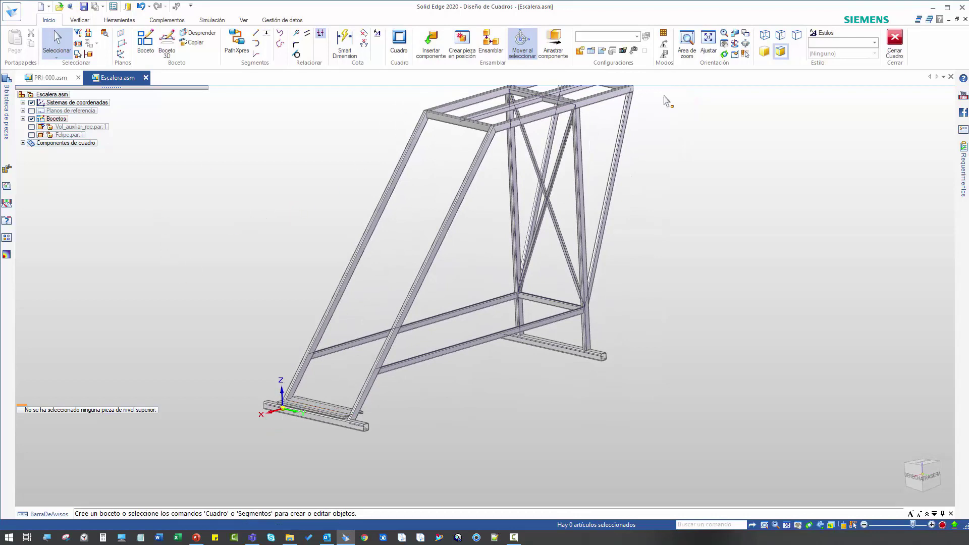
{"action": "left_click", "coordinate": [902, 47]}
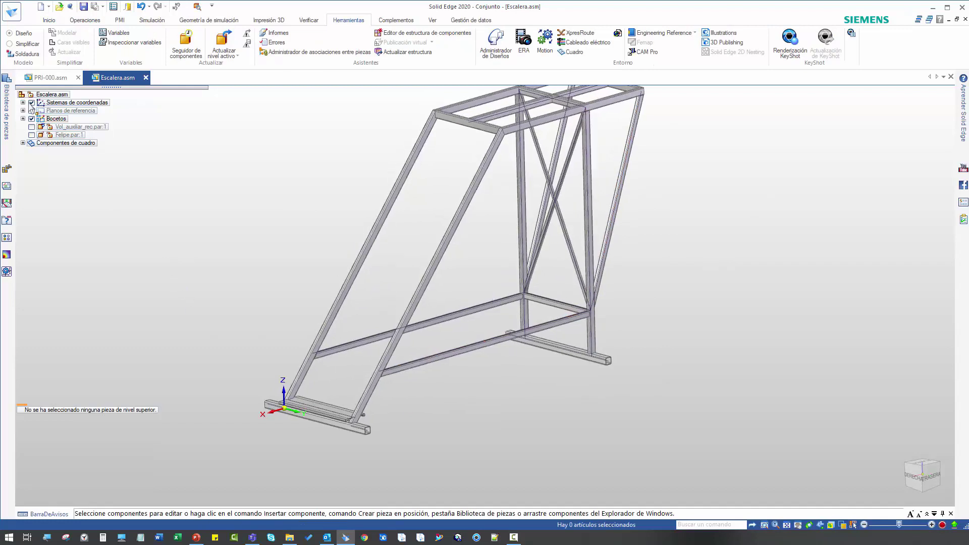
- Show the Vol_auxiliar_rec.par volume and begin a pattern along a curve with the lowest tread as the element to repeat
{"action": "left_click", "coordinate": [31, 126]}
{"action": "scroll", "coordinate": [137, 313], "scroll_direction": "up", "scroll_amount": 5}
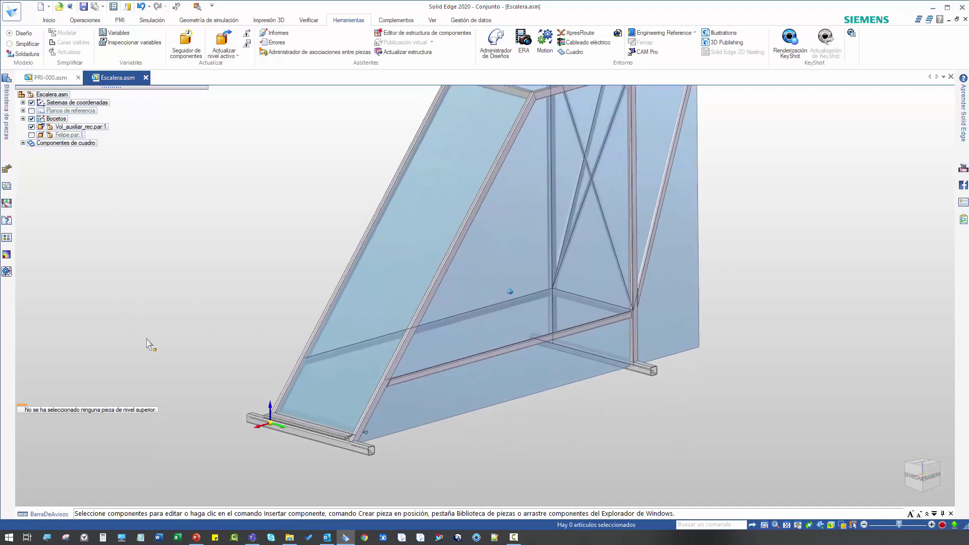
{"action": "left_click", "coordinate": [49, 20]}
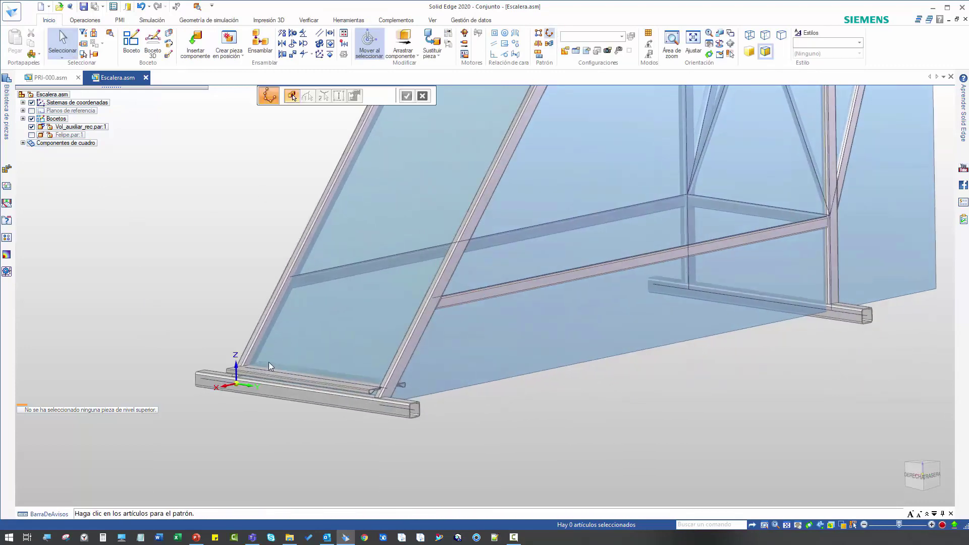
{"action": "left_click", "coordinate": [257, 373]}
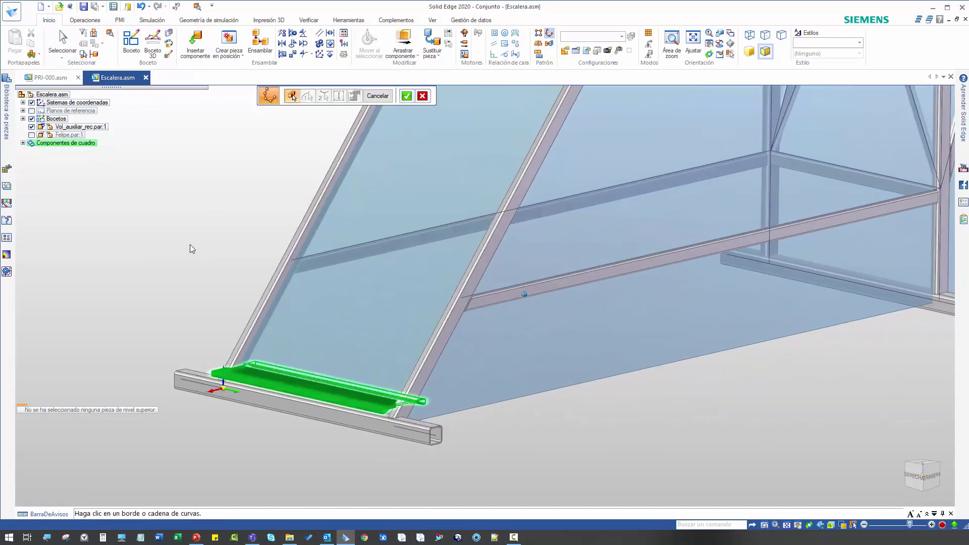
{"action": "right_click", "coordinate": [189, 245]}
- With single-curve selection (Sencilla), use the volume's inclined edge along the stringer as the pattern path, anchored at its lower end
{"action": "scroll", "coordinate": [219, 319], "scroll_direction": "up", "scroll_amount": 3}
{"action": "mouse_move", "coordinate": [219, 299]}
{"action": "middle_mouse_down"}
{"action": "mouse_move", "coordinate": [219, 355]}
{"action": "mouse_move", "coordinate": [190, 362]}
{"action": "mouse_move", "coordinate": [340, 167]}
{"action": "mouse_move", "coordinate": [242, 302]}
{"action": "mouse_move", "coordinate": [250, 316]}
{"action": "middle_mouse_up"}
{"action": "left_click", "coordinate": [507, 95]}
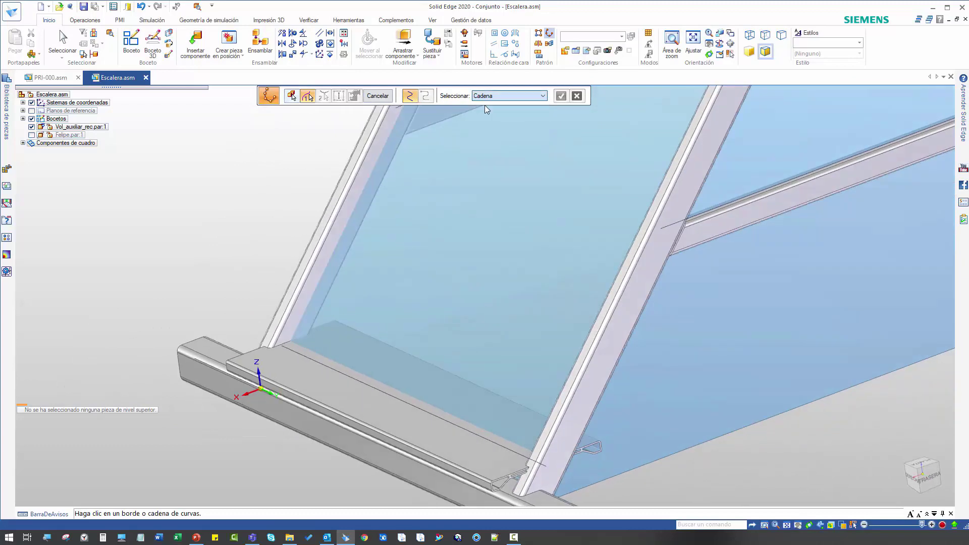
{"action": "left_click", "coordinate": [484, 105]}
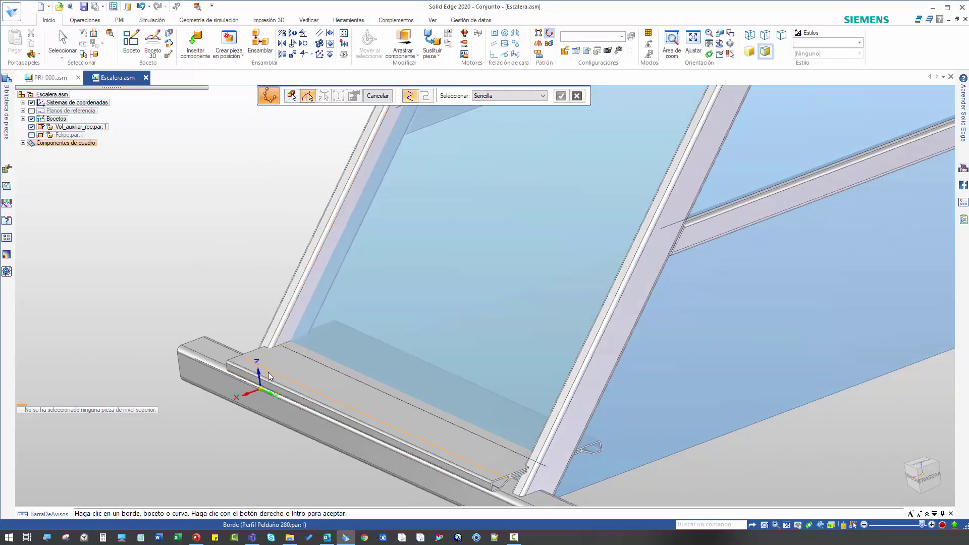
{"action": "scroll", "coordinate": [258, 259], "scroll_direction": "down", "scroll_amount": 3}
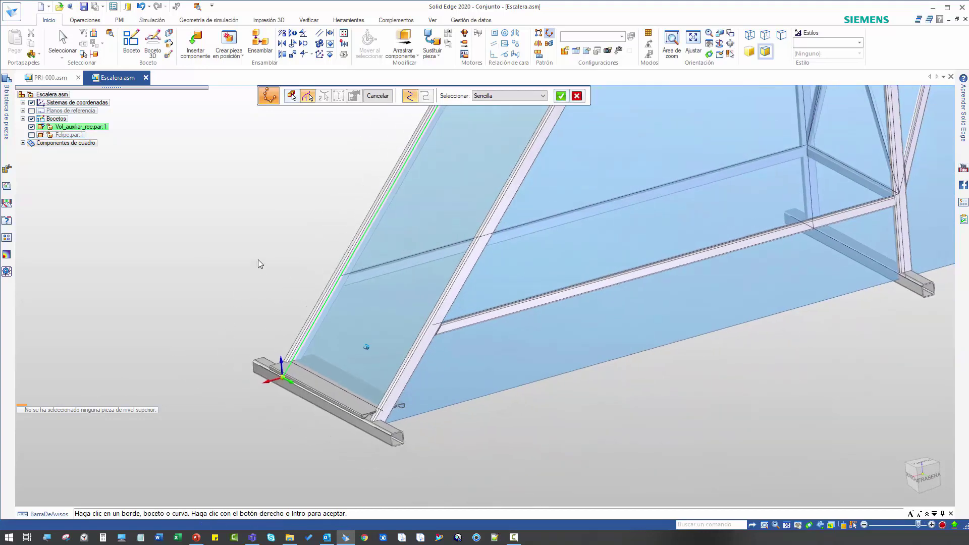
{"action": "right_click", "coordinate": [259, 258]}
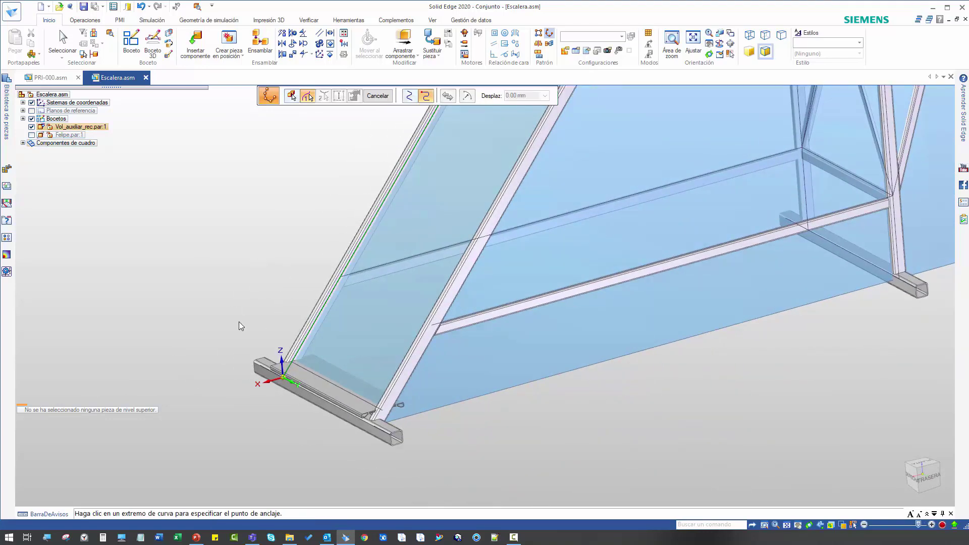
{"action": "left_click", "coordinate": [282, 378]}
{"action": "middle_click_drag", "start_coordinate": [304, 219], "coordinate": [543, 112]}
- Complete the tread pattern with Fijo type, 16 copies and 220 mm spacing, following the curve
{"action": "left_click", "coordinate": [566, 96]}
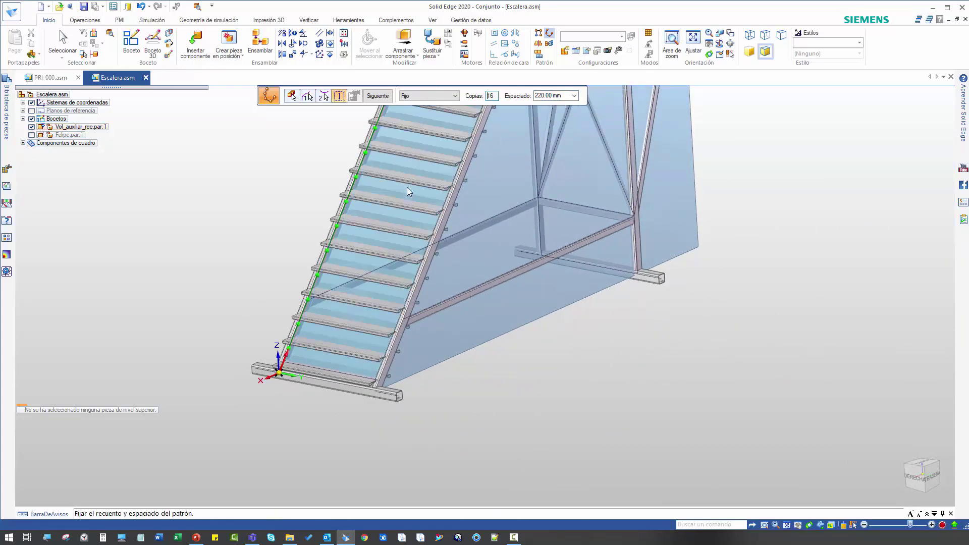
{"action": "scroll", "coordinate": [424, 169], "scroll_direction": "down", "scroll_amount": 3}
{"action": "left_click", "coordinate": [492, 95]}
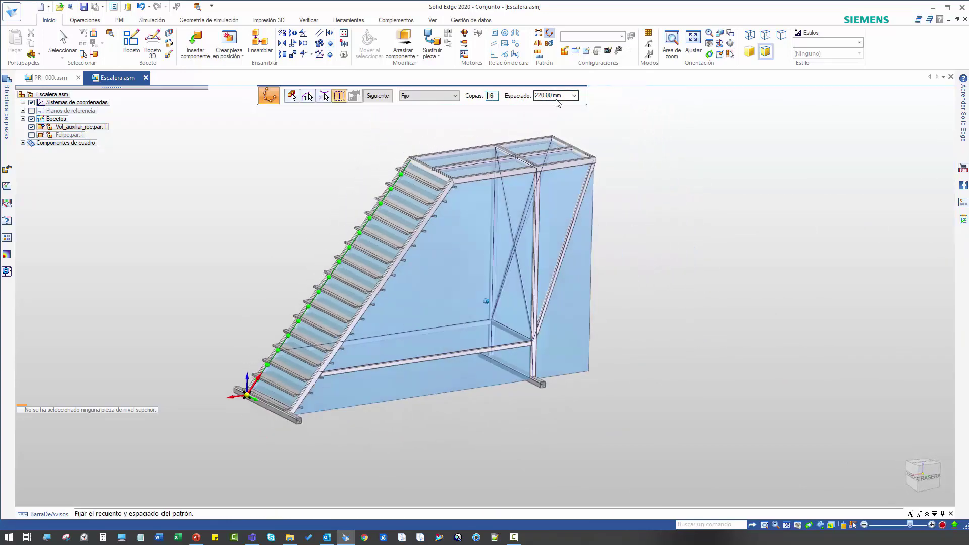
{"action": "left_click", "coordinate": [378, 97]}
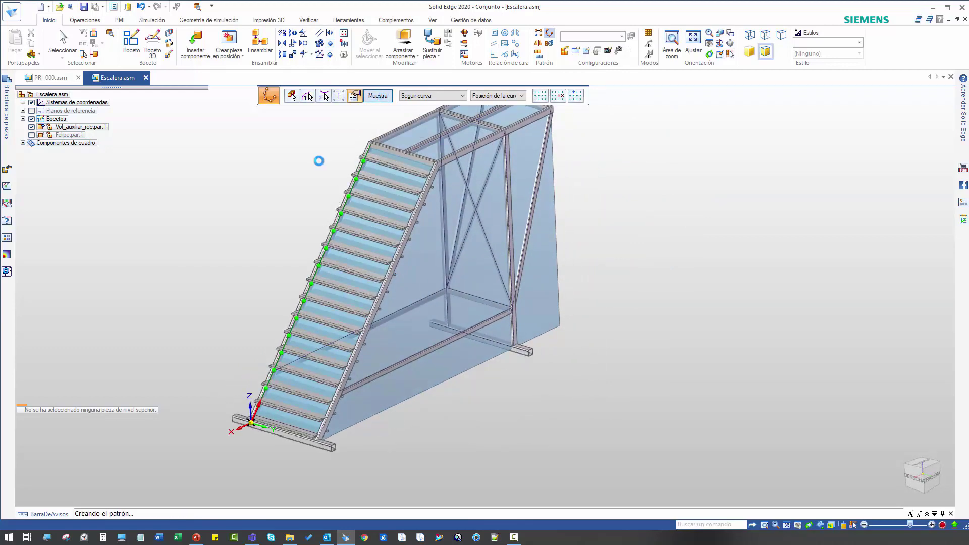
{"action": "left_click", "coordinate": [377, 96]}
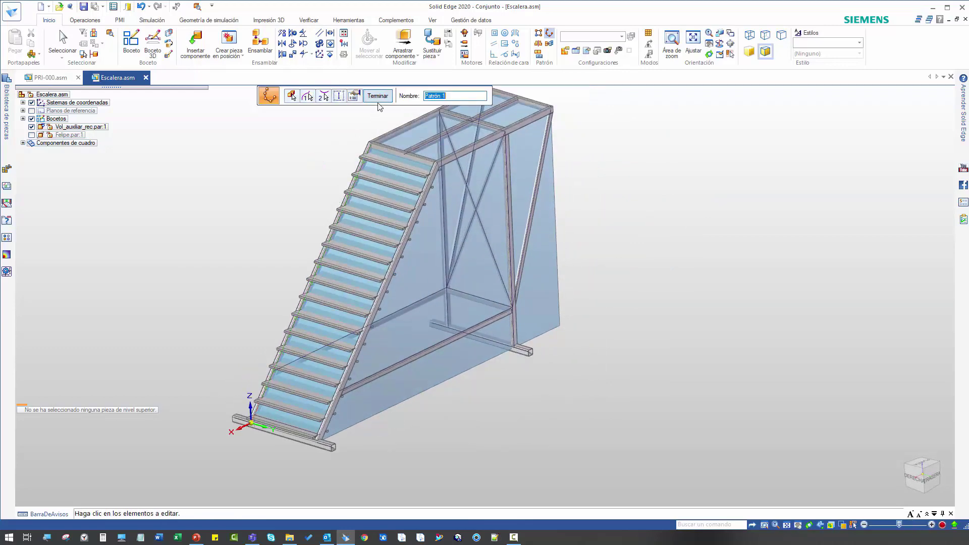
{"action": "left_click", "coordinate": [377, 96]}
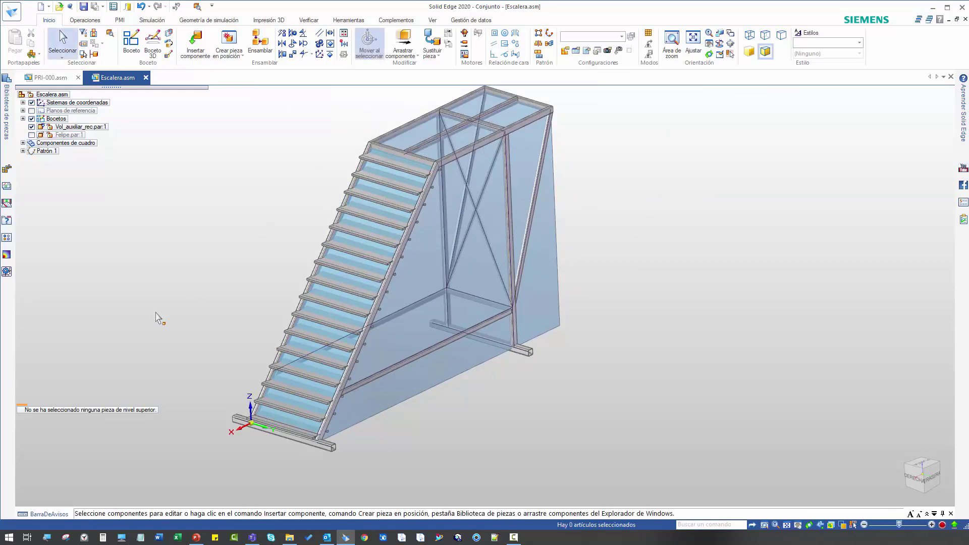
- Hide the Vol_auxiliar_rec.par volume so only the staircase frame and treads are shown
{"action": "middle_click_drag", "start_coordinate": [155, 313], "coordinate": [242, 220]}
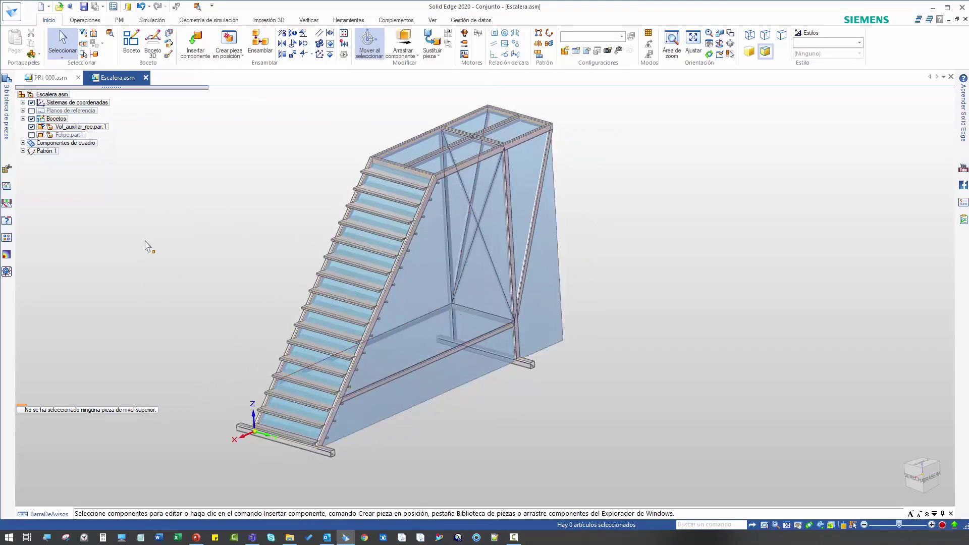
{"action": "middle_click_drag", "start_coordinate": [145, 232], "coordinate": [298, 251]}
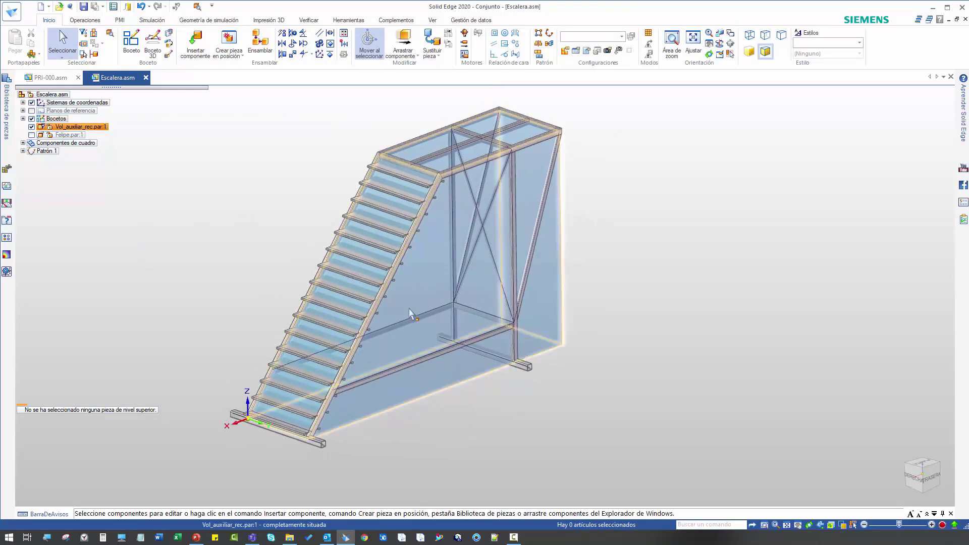
{"action": "left_click", "coordinate": [31, 127]}
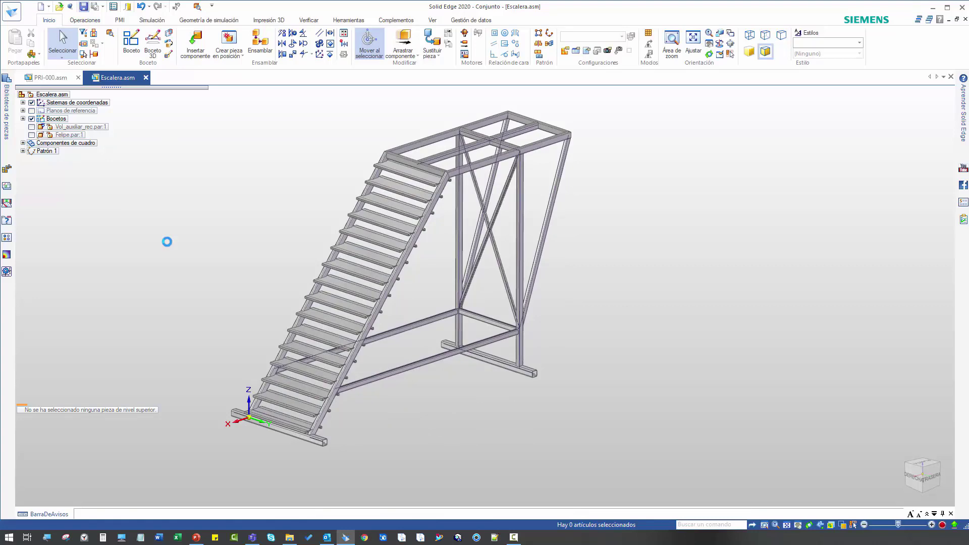
{"action": "middle_click_drag", "start_coordinate": [323, 443], "coordinate": [207, 198]}
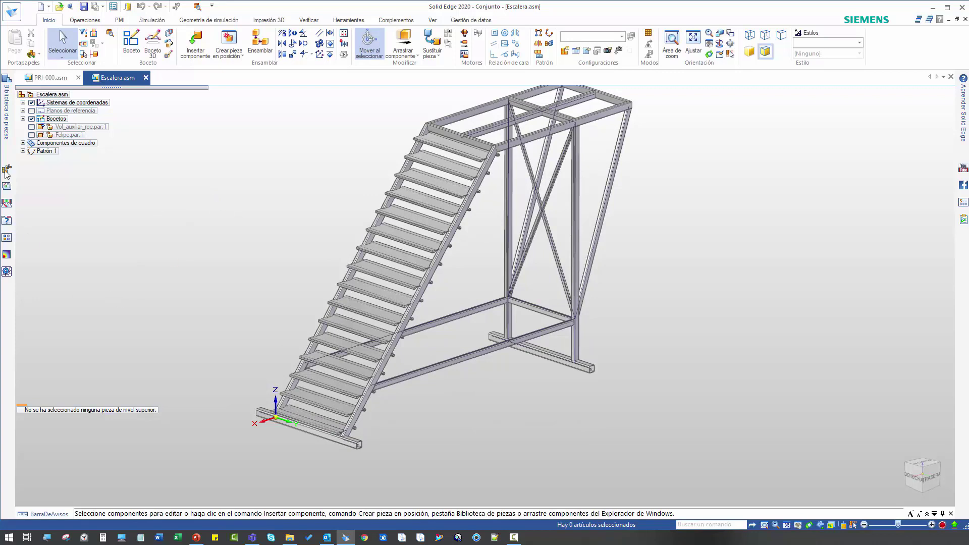
- Insert the caster wheel Rueda 6pulg.par from the Escalera folder of the parts library into the assembly
{"action": "left_click", "coordinate": [7, 126]}
{"action": "left_click", "coordinate": [107, 86]}
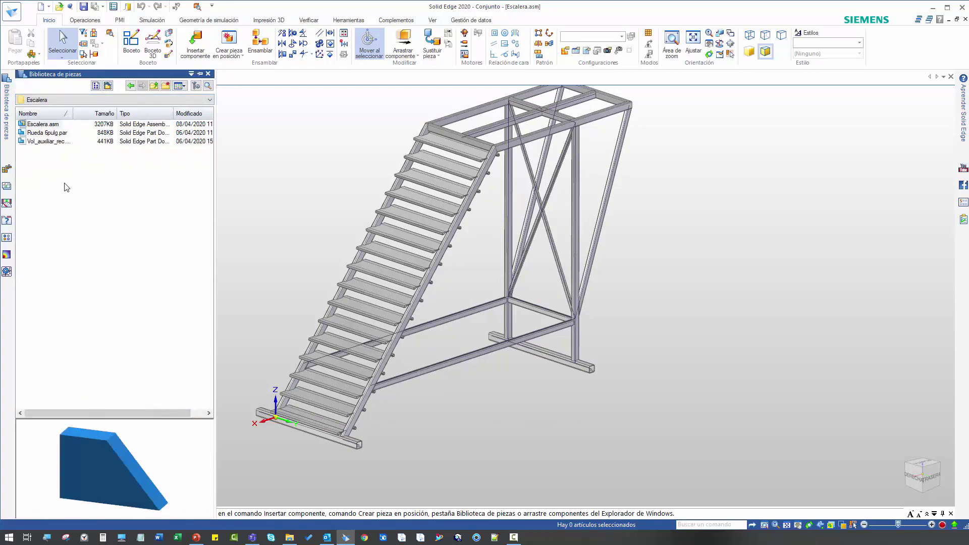
{"action": "left_click", "coordinate": [154, 87]}
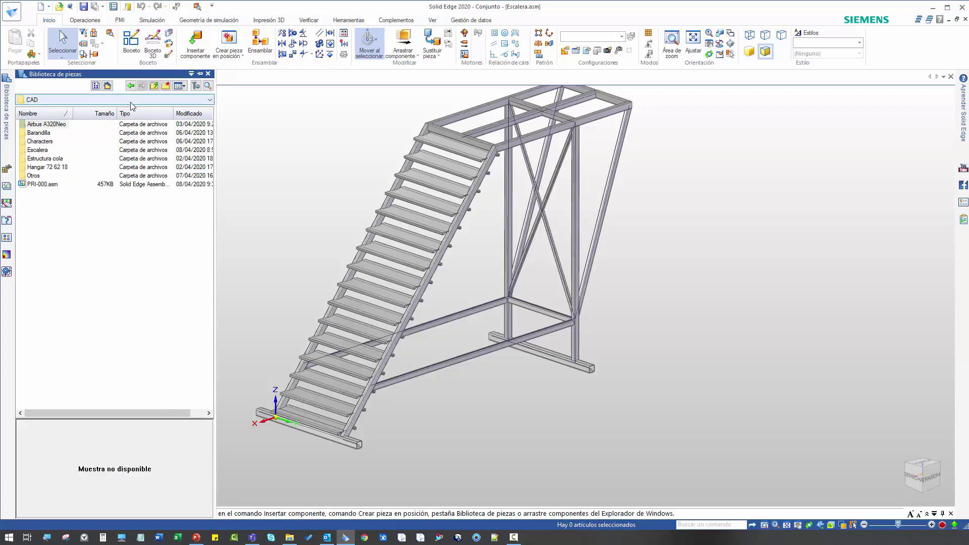
{"action": "double_click", "coordinate": [38, 150]}
{"action": "left_click", "coordinate": [40, 134]}
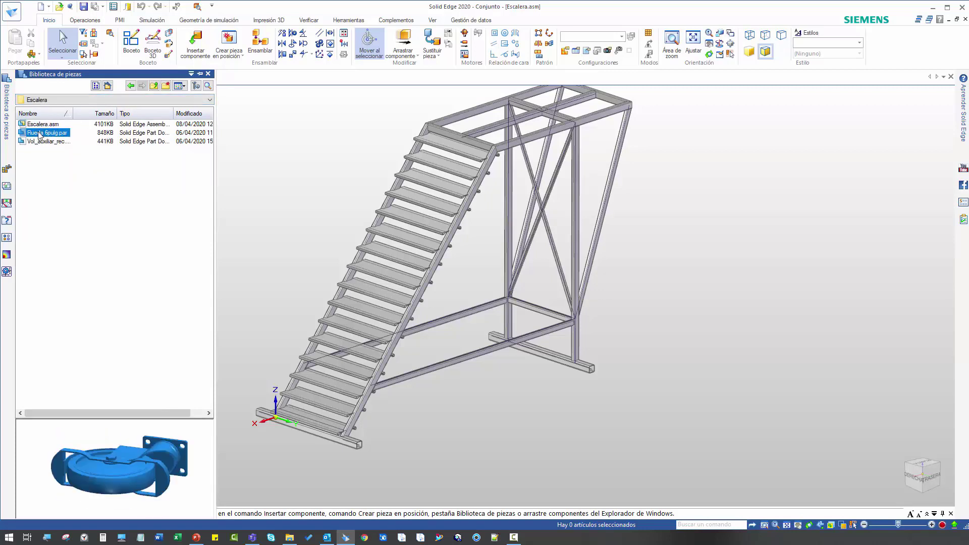
{"action": "mouse_move", "coordinate": [124, 445]}
{"action": "middle_mouse_down"}
{"action": "mouse_move", "coordinate": [14, 474]}
{"action": "mouse_move", "coordinate": [71, 476]}
{"action": "mouse_move", "coordinate": [127, 460]}
{"action": "middle_mouse_up"}
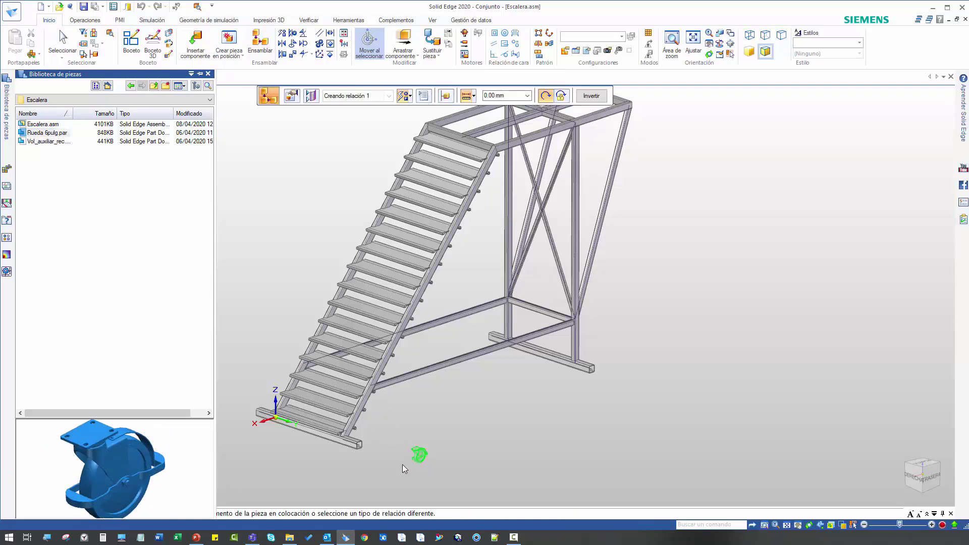
- Position the caster's mounting plate under the end of the stair-foot square tube with three 0 mm relations to the tube's faces
{"action": "scroll", "coordinate": [425, 362], "scroll_direction": "up", "scroll_amount": 2}
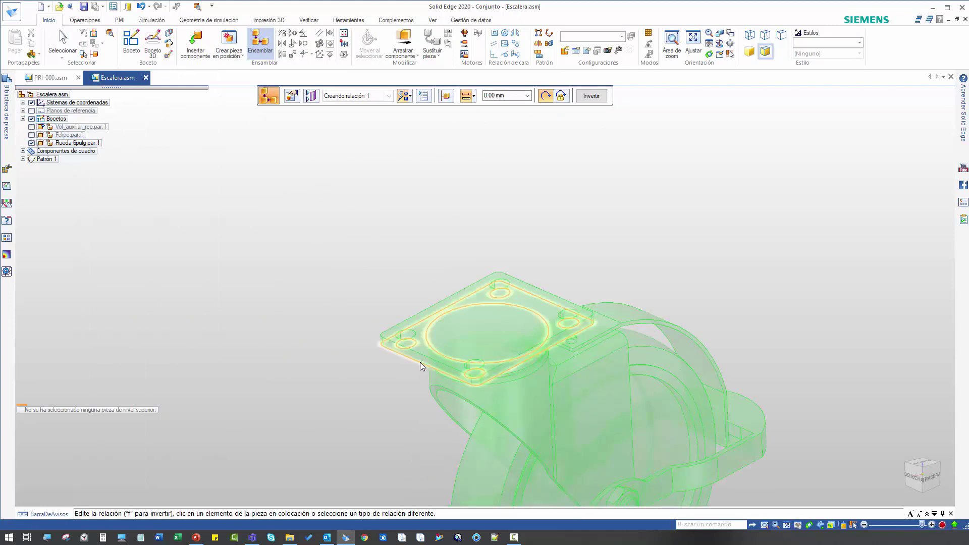
{"action": "left_click", "coordinate": [420, 360]}
{"action": "left_click", "coordinate": [231, 300]}
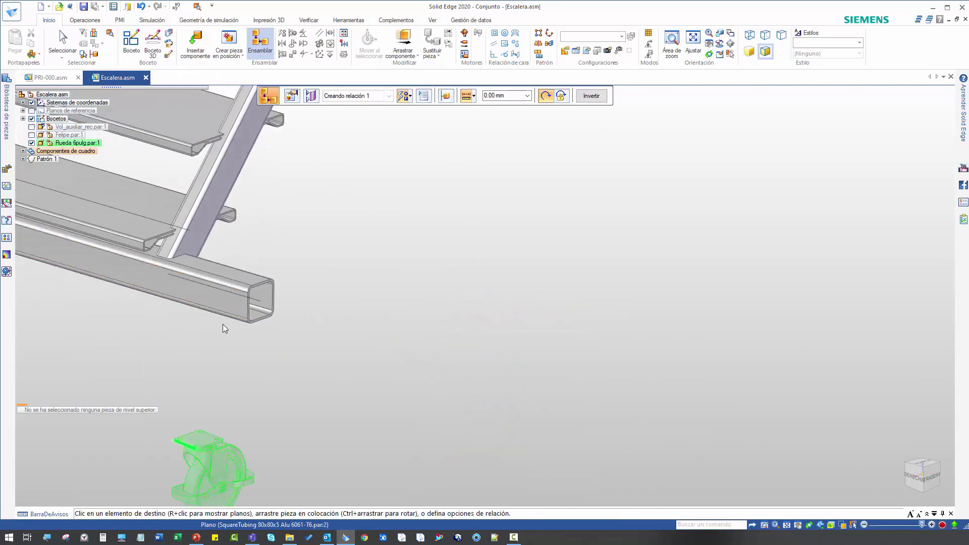
{"action": "left_click", "coordinate": [211, 484]}
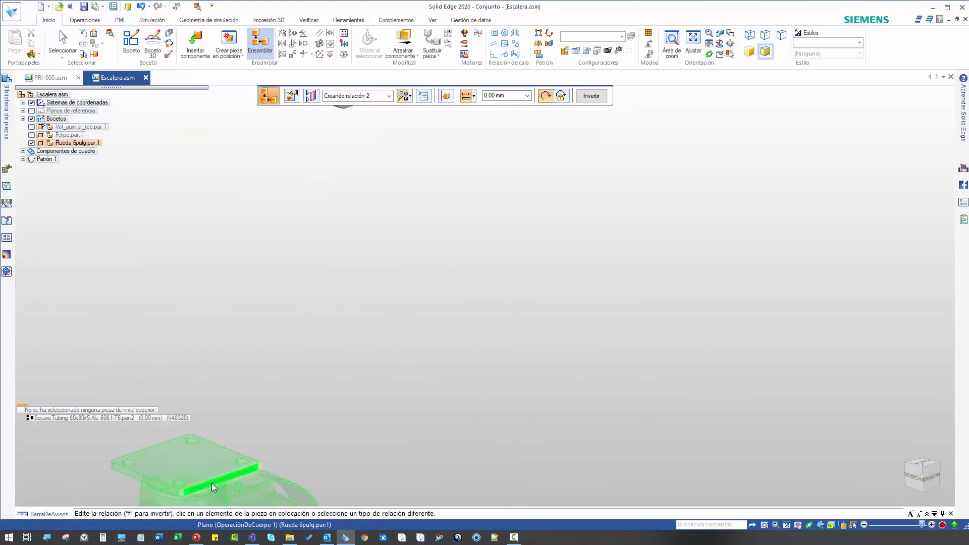
{"action": "left_click", "coordinate": [339, 245]}
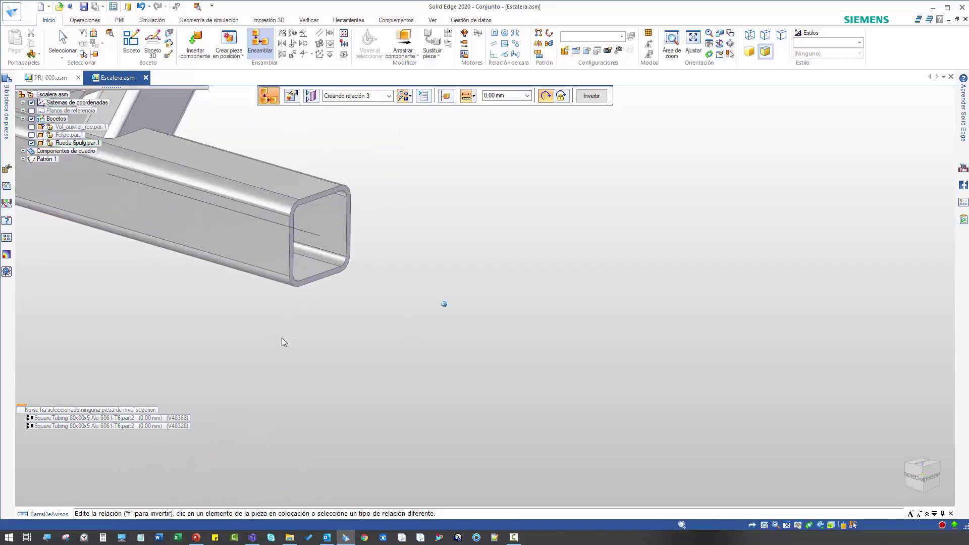
{"action": "left_click", "coordinate": [310, 358]}
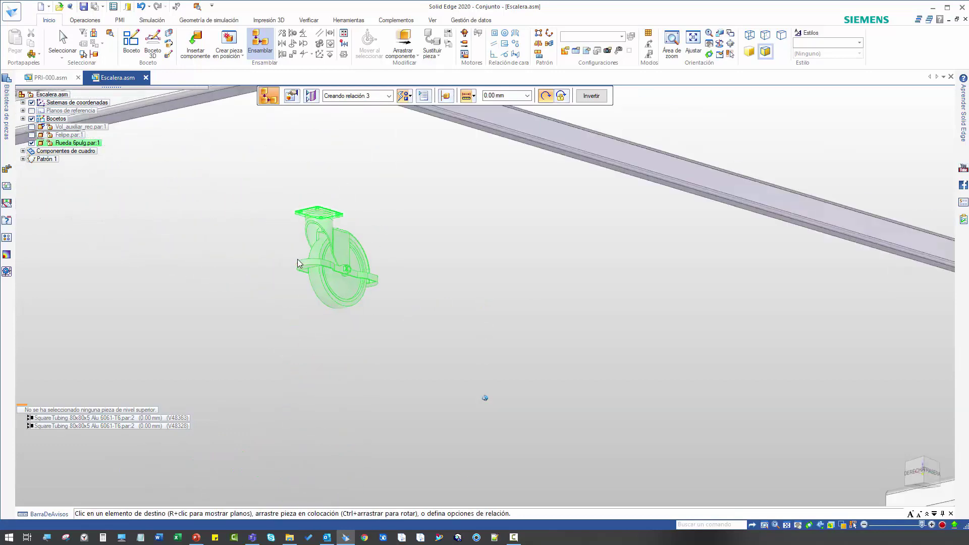
{"action": "left_click", "coordinate": [314, 241]}
{"action": "middle_click_drag", "start_coordinate": [329, 295], "coordinate": [426, 251]}
{"action": "scroll", "coordinate": [473, 169], "scroll_direction": "up", "scroll_amount": 3}
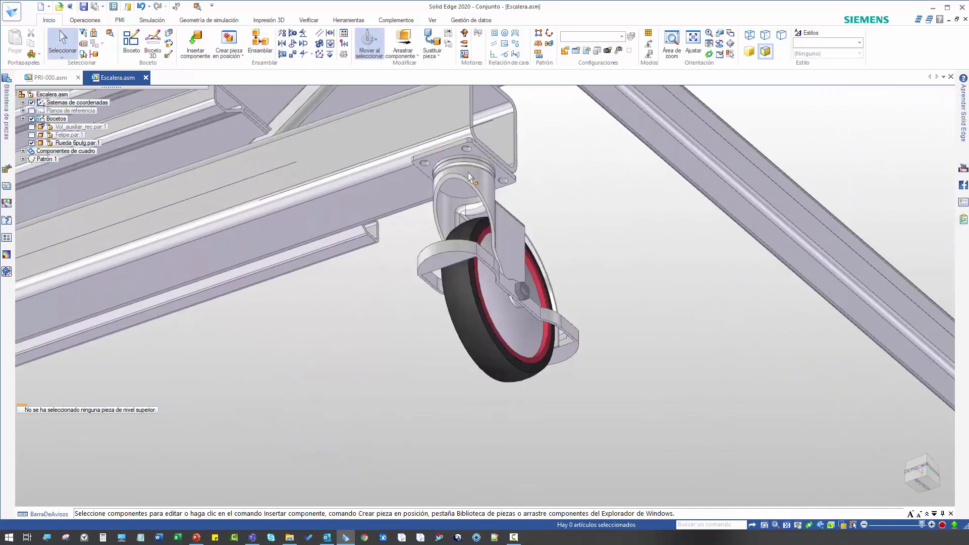
- Copy the caster wheel 1436.50 mm along the stair-foot square tube to its opposite end
{"action": "left_click", "coordinate": [474, 172]}
{"action": "scroll", "coordinate": [417, 181], "scroll_direction": "up", "scroll_amount": 2}
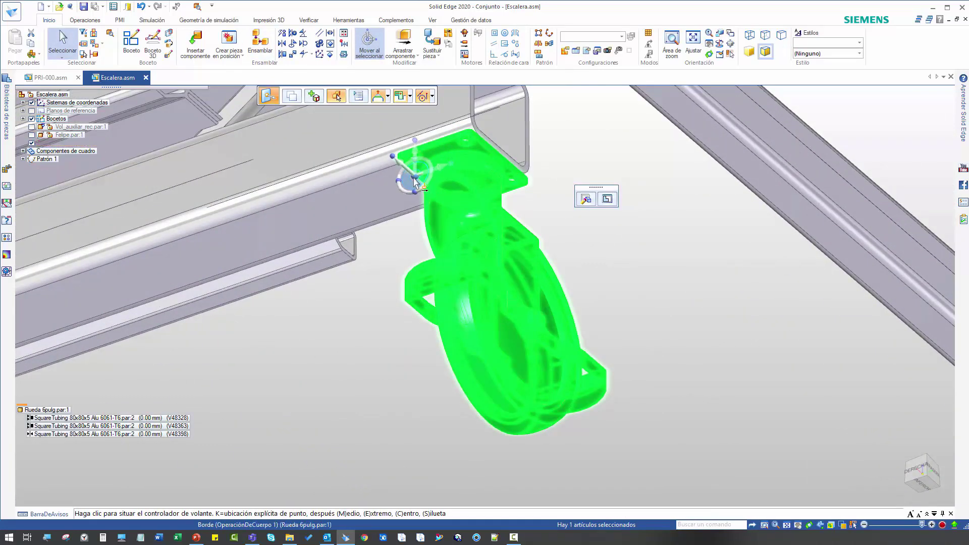
{"action": "scroll", "coordinate": [462, 169], "scroll_direction": "down", "scroll_amount": 3}
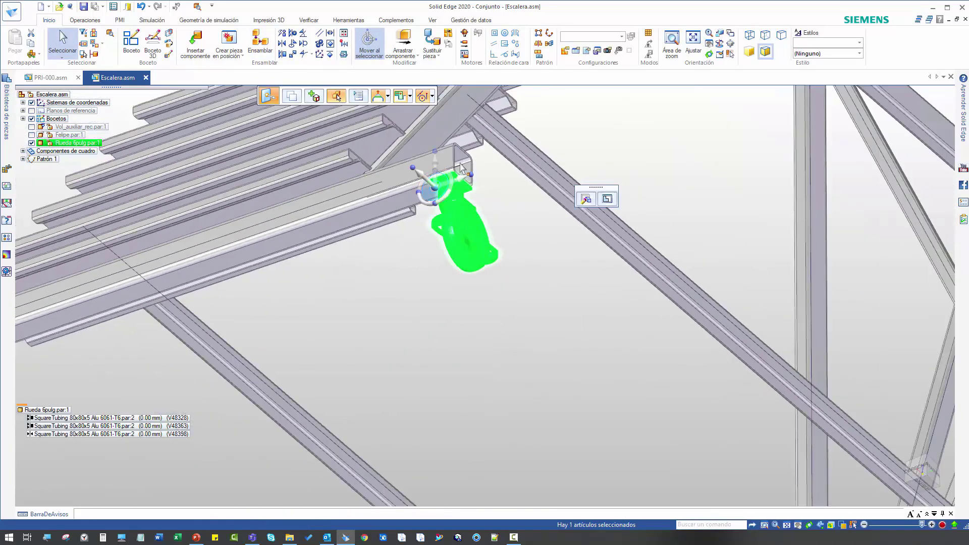
{"action": "left_click", "coordinate": [435, 187]}
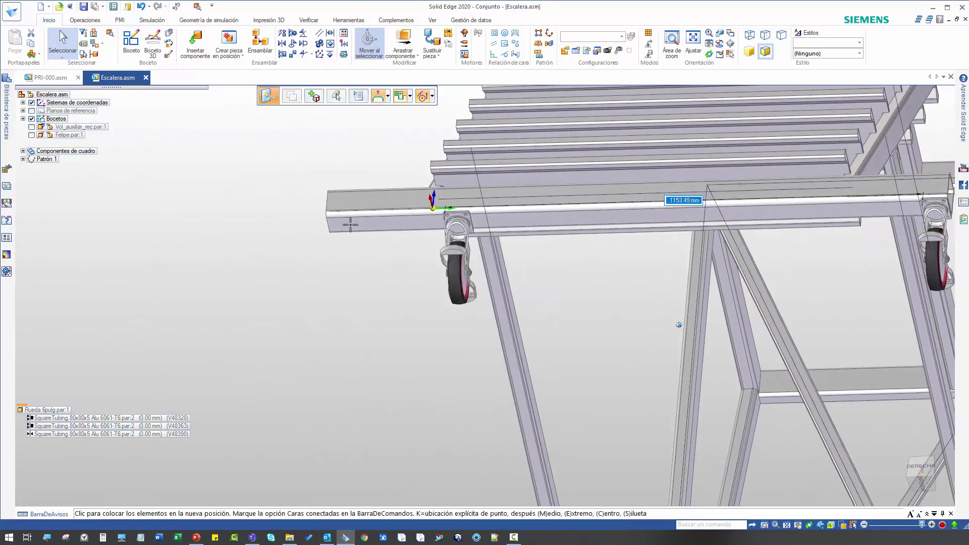
{"action": "scroll", "coordinate": [324, 220], "scroll_direction": "up", "scroll_amount": 2}
{"action": "left_click", "coordinate": [314, 225]}
{"action": "key", "text": "Escape"}
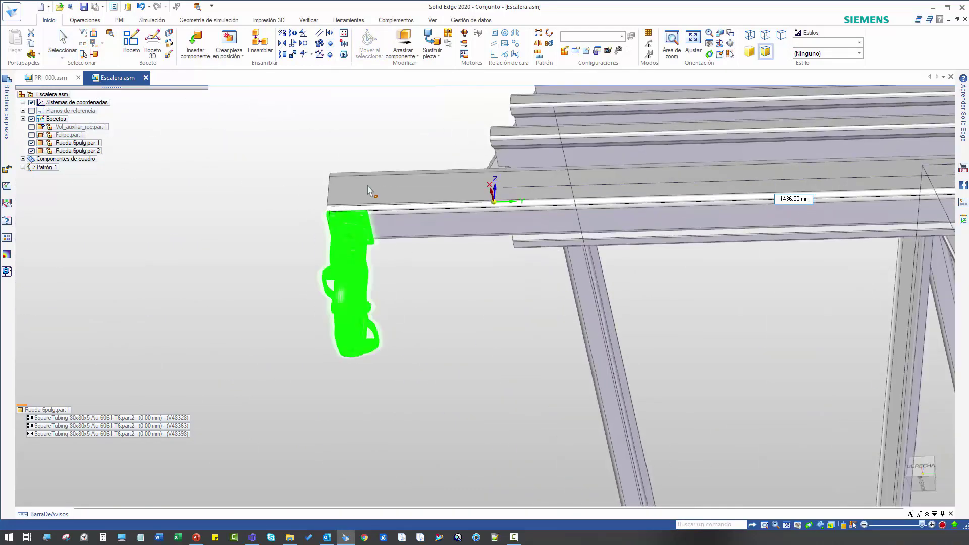
- Relate the copied caster to the stair-foot tube, deleting the affected relations, and align its mounting plate with the tube's end at 0 mm
{"action": "left_click", "coordinate": [371, 190]}
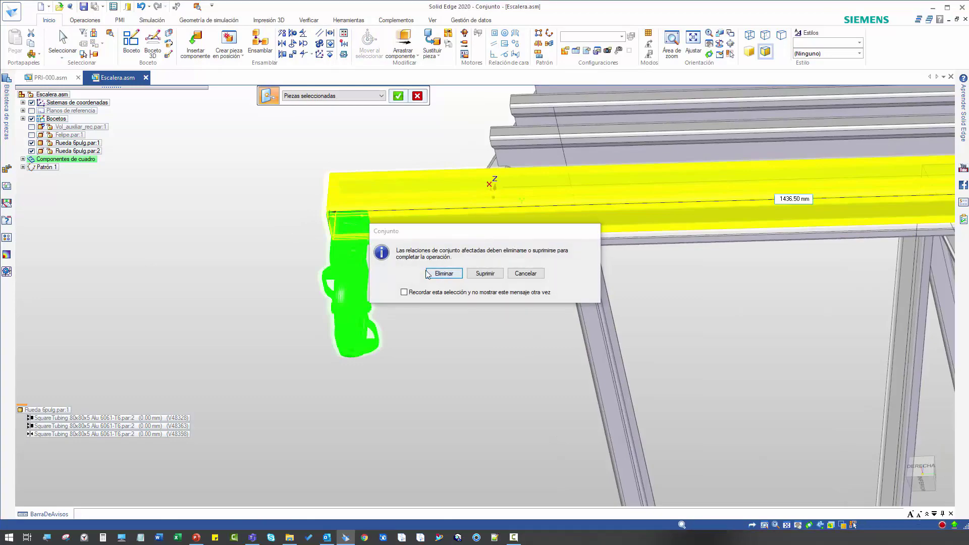
{"action": "left_click", "coordinate": [437, 274]}
{"action": "middle_click_drag", "start_coordinate": [407, 270], "coordinate": [802, 319]}
{"action": "scroll", "coordinate": [731, 272], "scroll_direction": "up", "scroll_amount": 4}
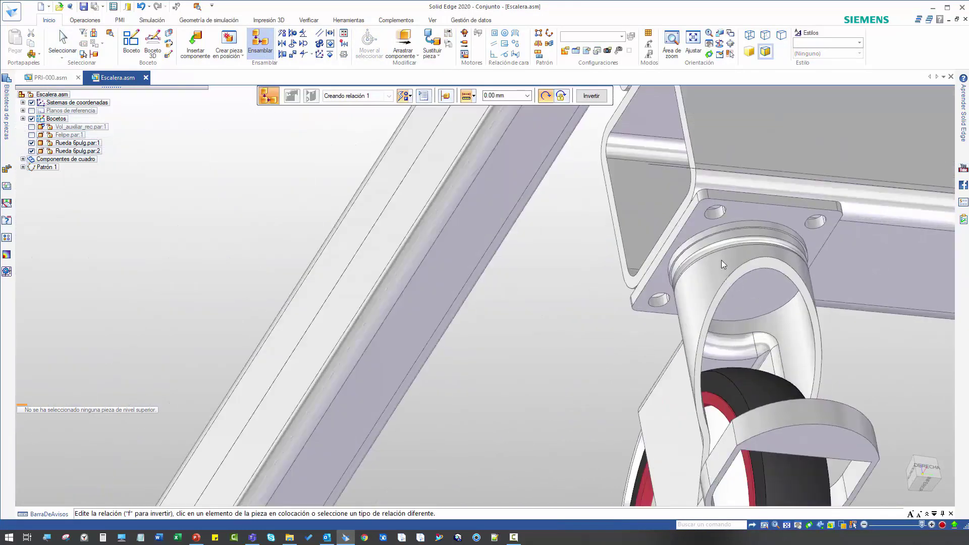
{"action": "left_click", "coordinate": [679, 181]}
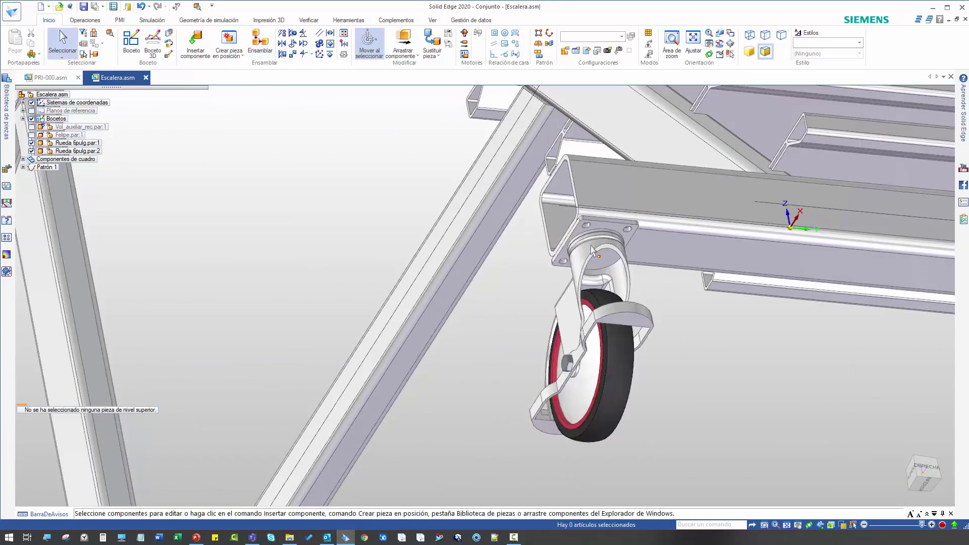
- Copy the second caster 3457.18 mm to the end of the rear base tube and relate it to that tube
{"action": "left_click", "coordinate": [596, 243]}
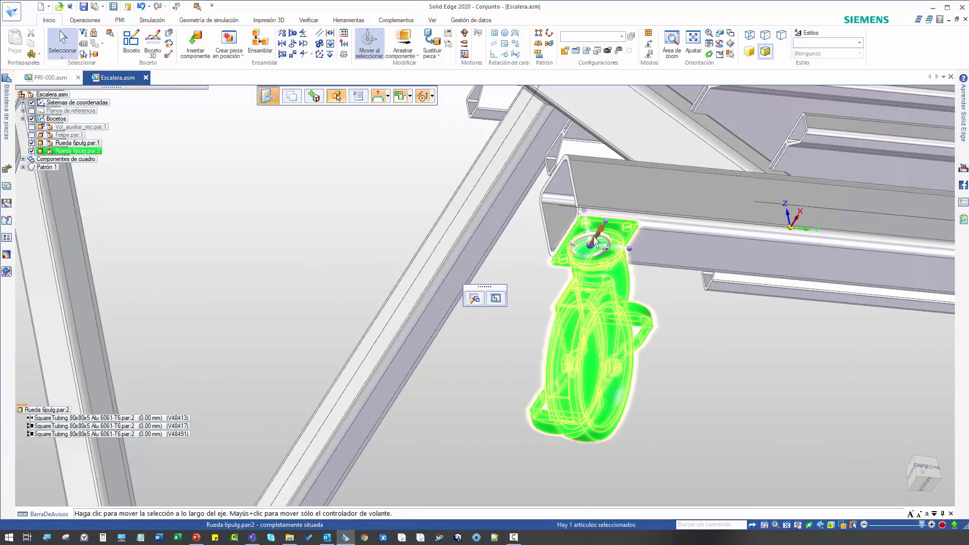
{"action": "scroll", "coordinate": [596, 244], "scroll_direction": "up", "scroll_amount": 3}
{"action": "left_click", "coordinate": [603, 244]}
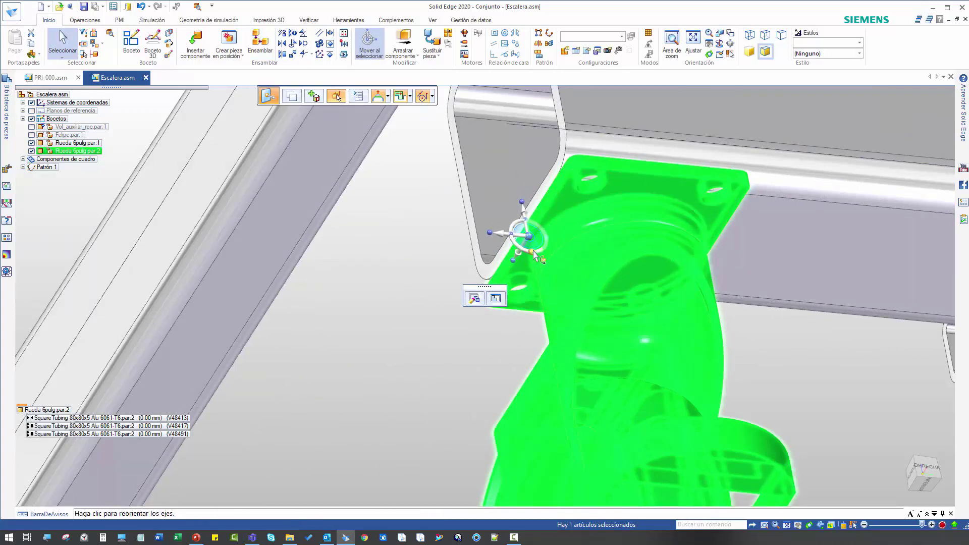
{"action": "left_click", "coordinate": [538, 248]}
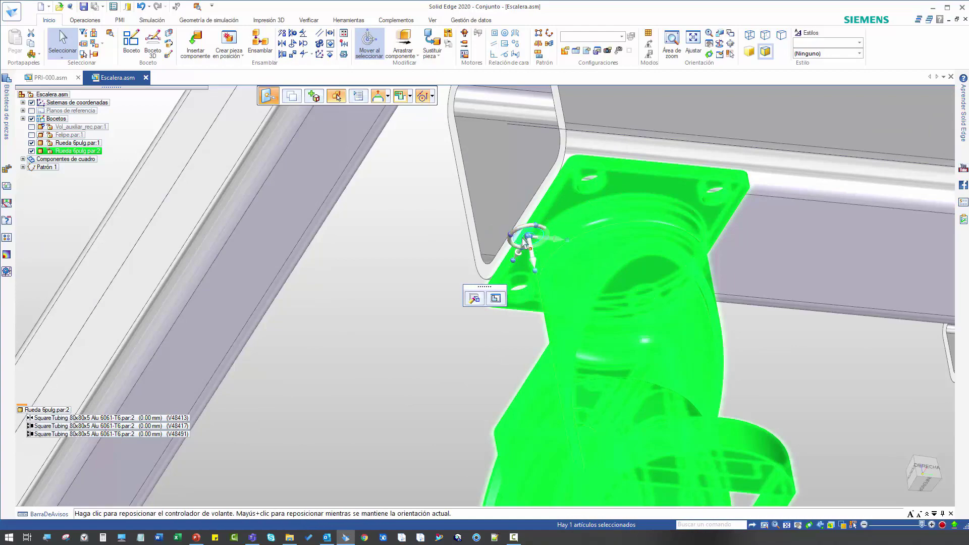
{"action": "left_click", "coordinate": [523, 241]}
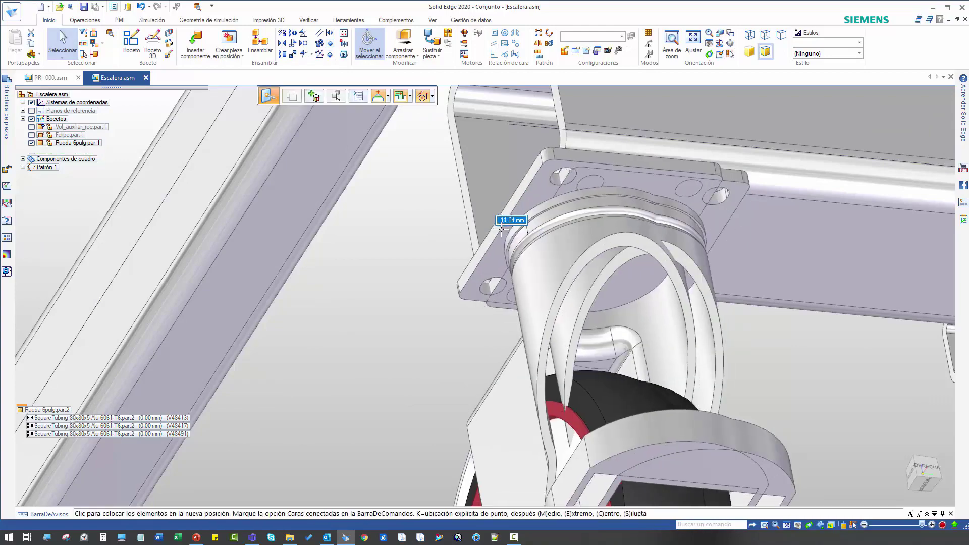
{"action": "scroll", "coordinate": [530, 202], "scroll_direction": "down", "scroll_amount": 2}
{"action": "scroll", "coordinate": [567, 149], "scroll_direction": "down", "scroll_amount": 6}
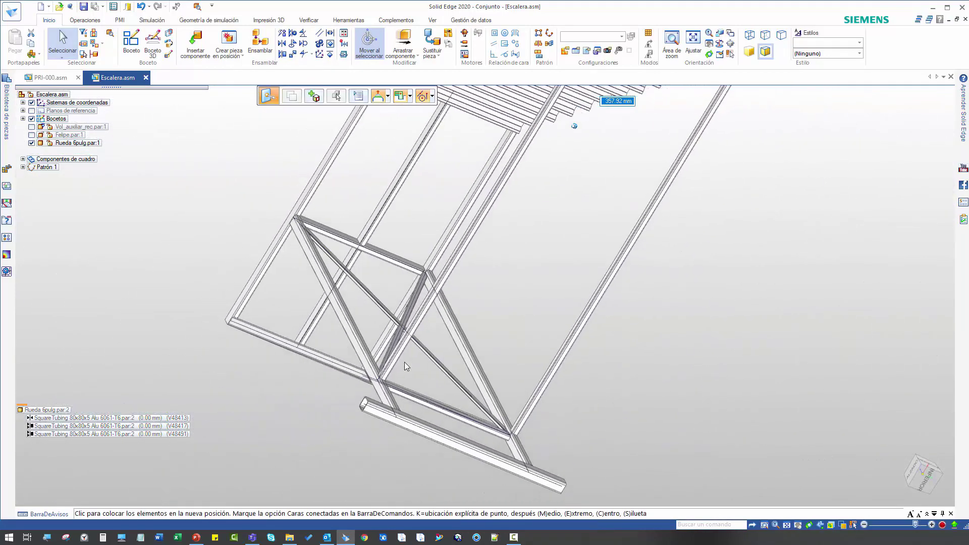
{"action": "scroll", "coordinate": [389, 372], "scroll_direction": "up", "scroll_amount": 6}
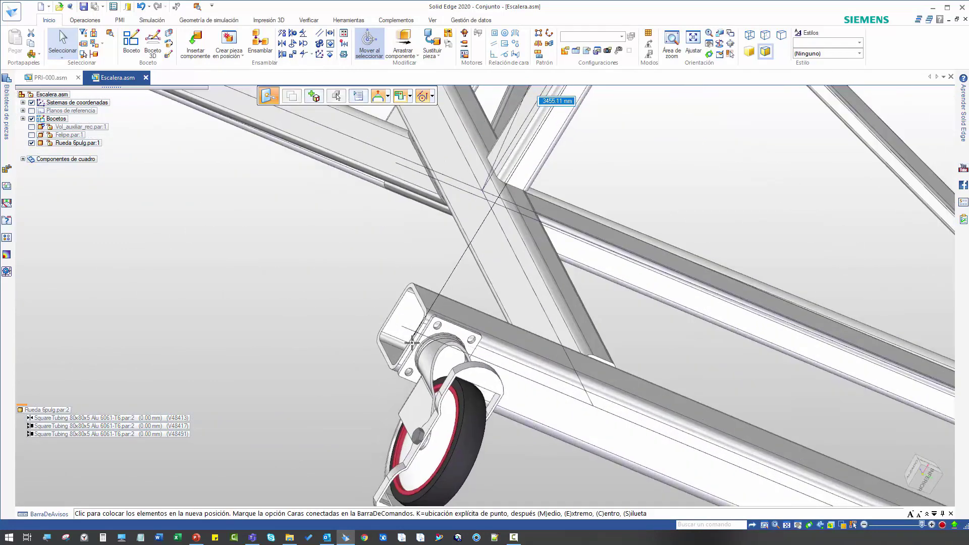
{"action": "left_click", "coordinate": [413, 340]}
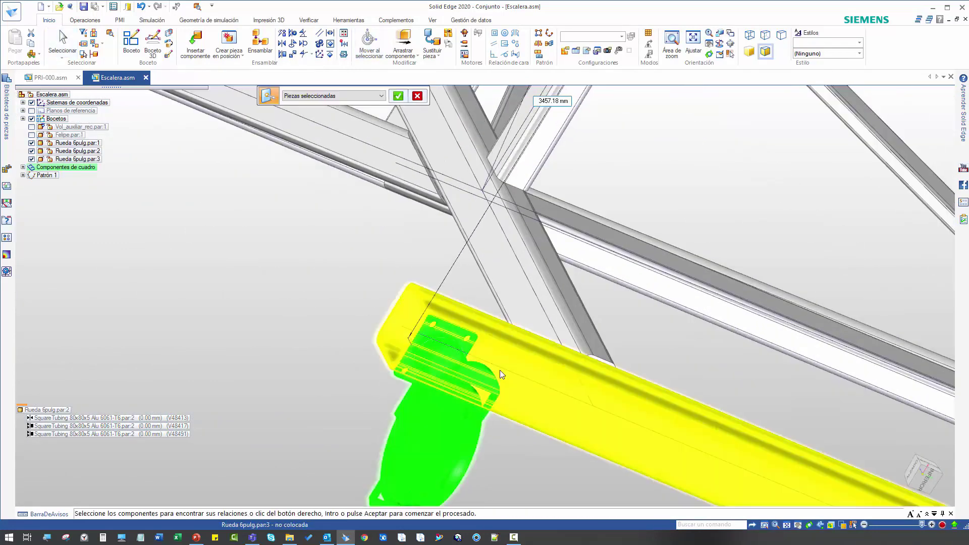
{"action": "key", "text": "Escape"}
- Copy the third caster 1436.50 mm along the rear base tube to its other end
{"action": "middle_click_drag", "start_coordinate": [360, 327], "coordinate": [328, 304]}
{"action": "left_click", "coordinate": [328, 307]}
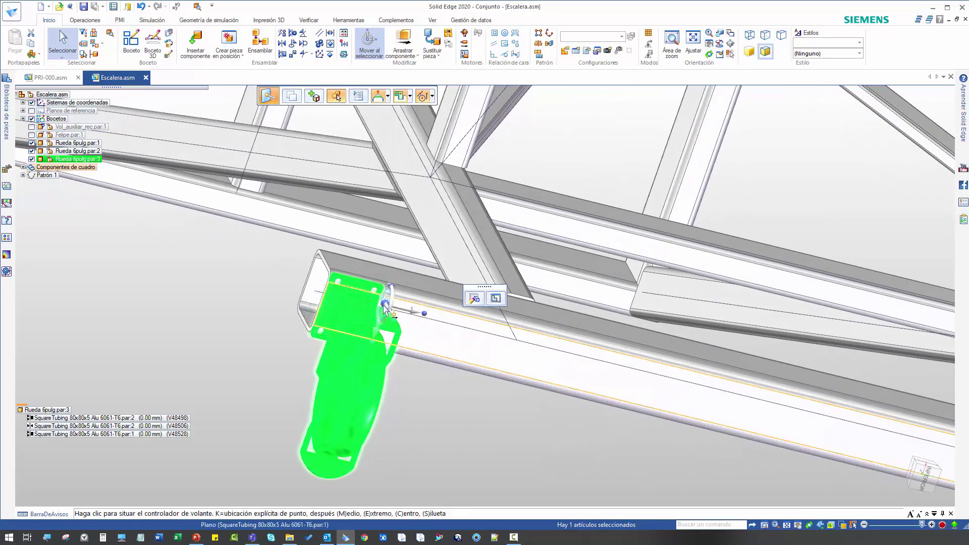
{"action": "scroll", "coordinate": [382, 309], "scroll_direction": "up", "scroll_amount": 3}
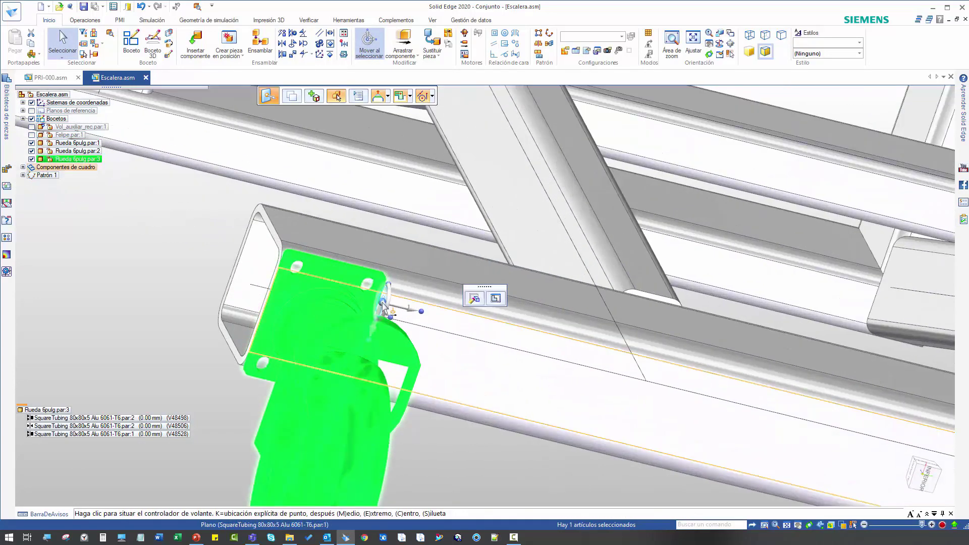
{"action": "left_click", "coordinate": [412, 312]}
{"action": "scroll", "coordinate": [253, 285], "scroll_direction": "down", "scroll_amount": 8}
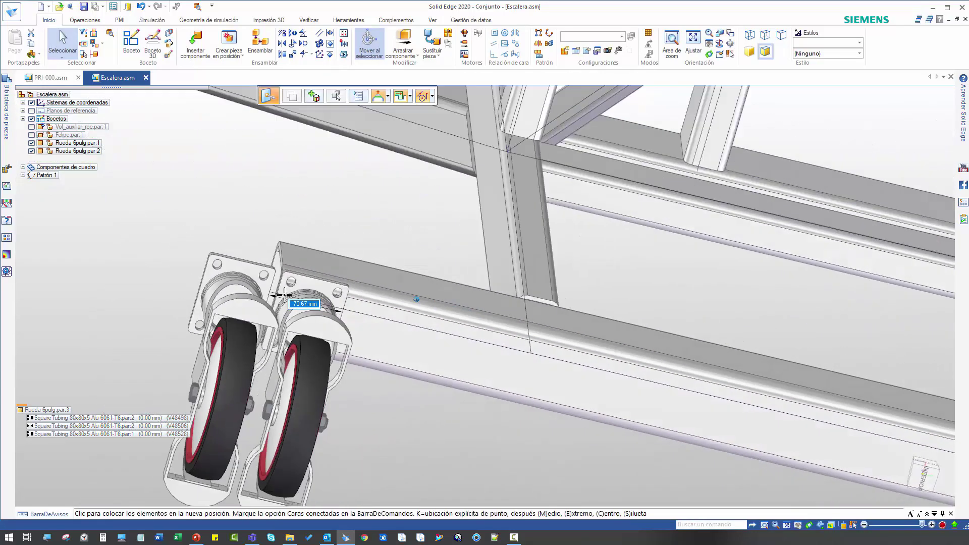
{"action": "scroll", "coordinate": [410, 313], "scroll_direction": "down", "scroll_amount": 4}
{"action": "scroll", "coordinate": [721, 408], "scroll_direction": "up", "scroll_amount": 4}
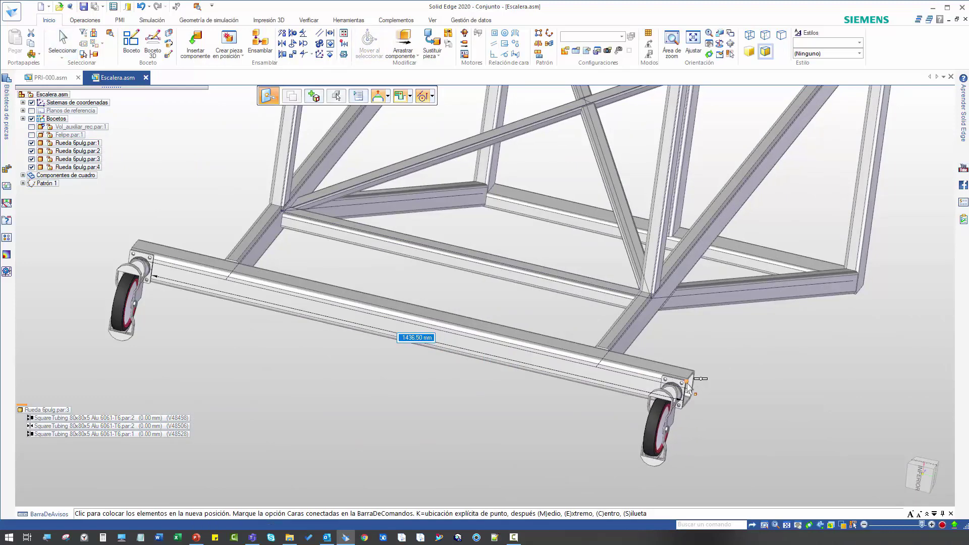
- Relate the fourth caster to the rear base tube, deleting the affected relations, and align its plate with the tube's end at 0 mm
{"action": "left_click", "coordinate": [688, 388]}
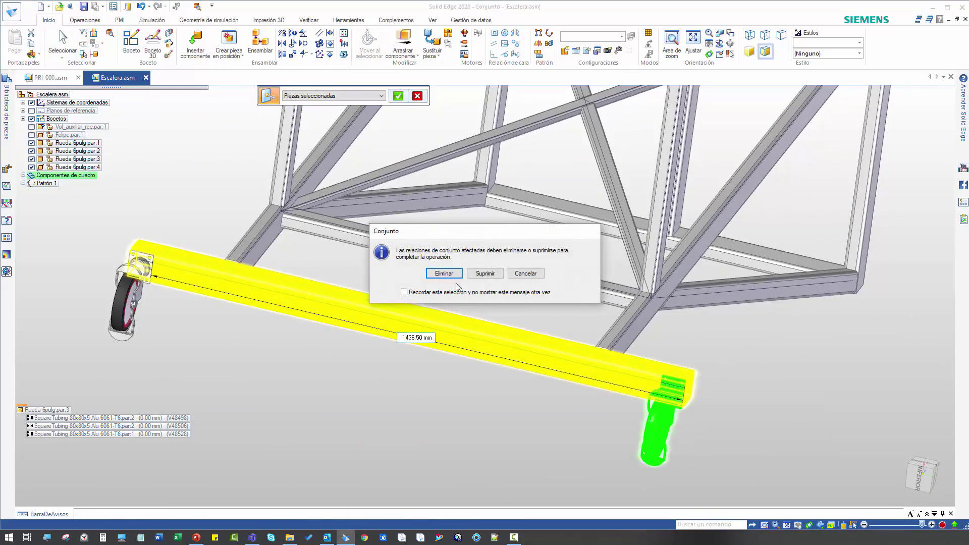
{"action": "left_click", "coordinate": [454, 274]}
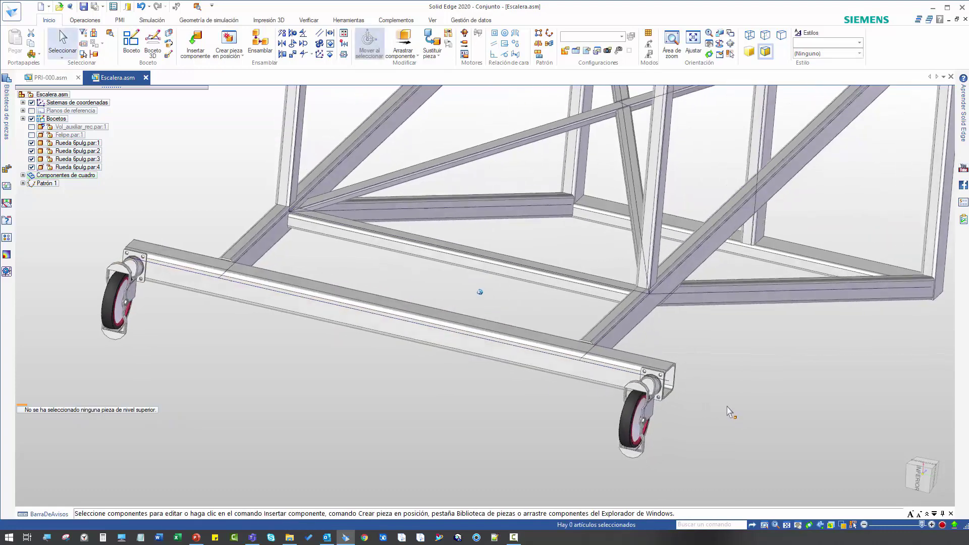
{"action": "scroll", "coordinate": [501, 338], "scroll_direction": "up", "scroll_amount": 3}
{"action": "left_click", "coordinate": [457, 279]}
{"action": "left_click", "coordinate": [469, 282]}
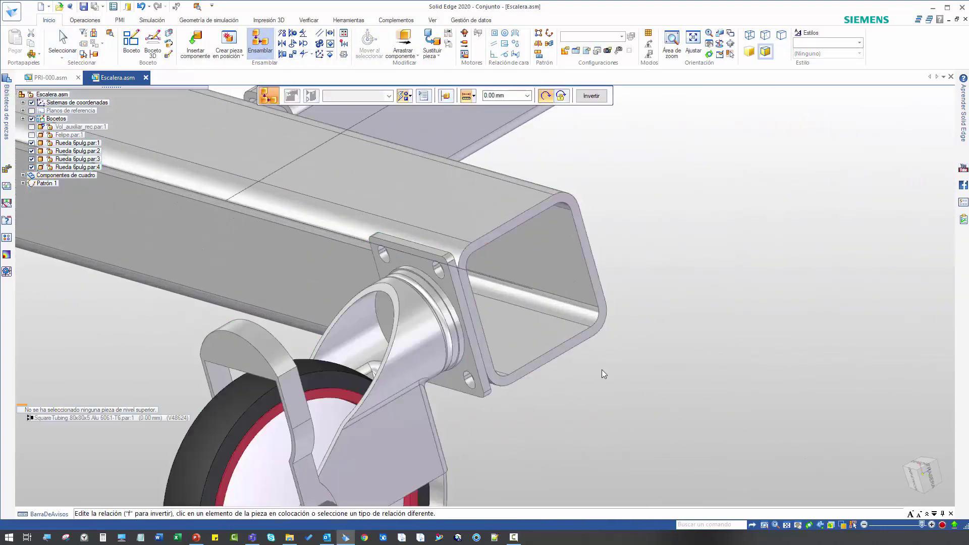
{"action": "key", "text": "Escape"}
- Hide the assembly's sketches so the staircase shows only its frame, treads and casters
{"action": "scroll", "coordinate": [454, 315], "scroll_direction": "down", "scroll_amount": 6}
{"action": "middle_click_drag", "start_coordinate": [463, 312], "coordinate": [457, 322]}
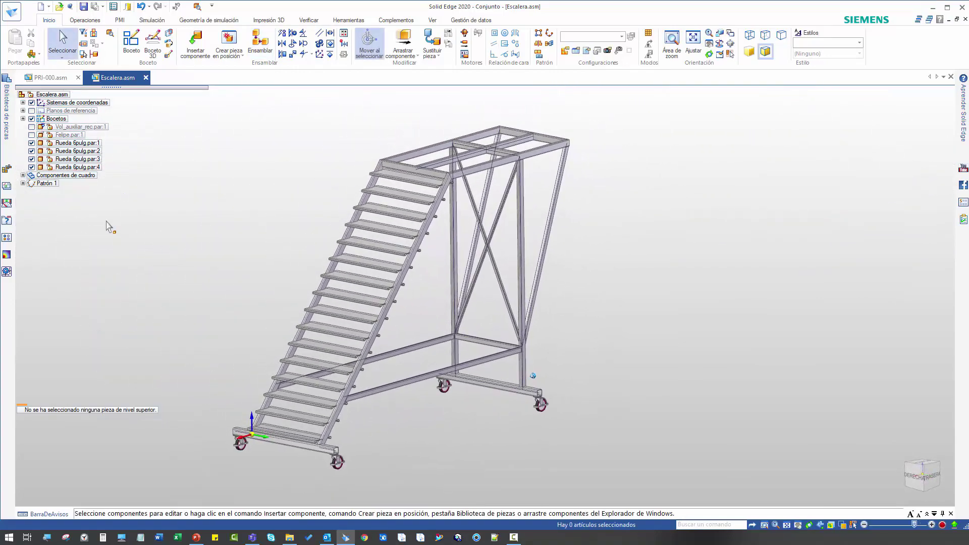
{"action": "left_click", "coordinate": [31, 118]}
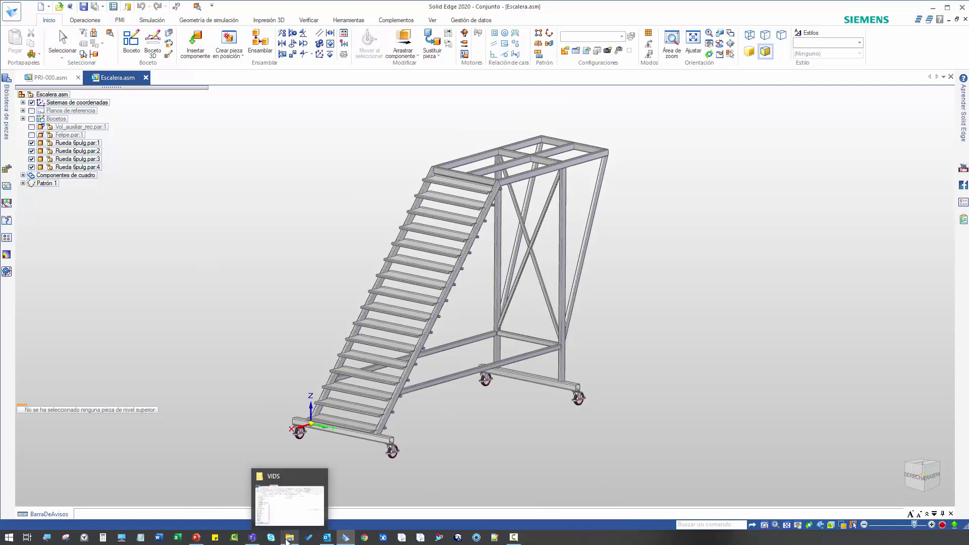
- Open the right-hand railing assembly, Barandilla derecha.asm, from the Barandilla folder of the parts library in its own window
{"action": "left_click", "coordinate": [7, 90]}
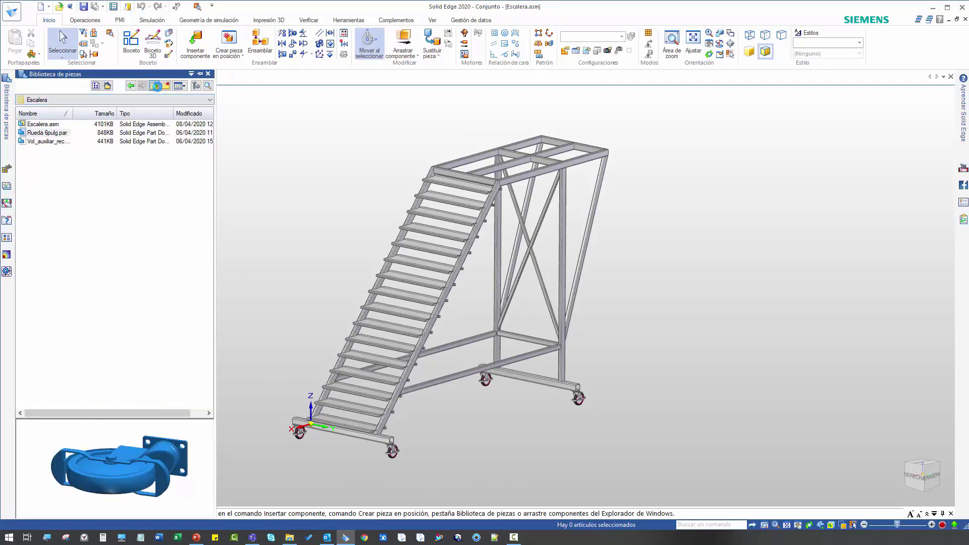
{"action": "left_click", "coordinate": [154, 86]}
{"action": "double_click", "coordinate": [39, 133]}
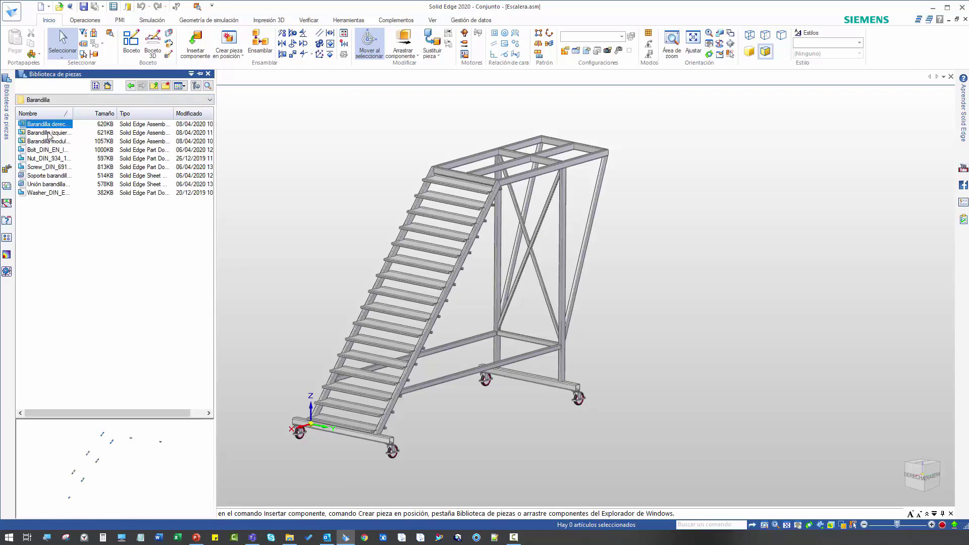
{"action": "right_click", "coordinate": [51, 129]}
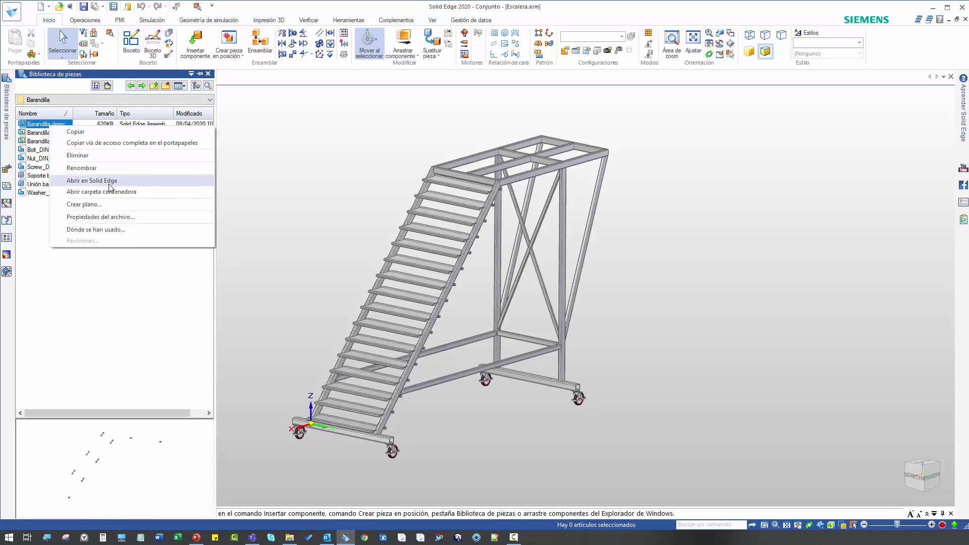
{"action": "left_click", "coordinate": [92, 181]}
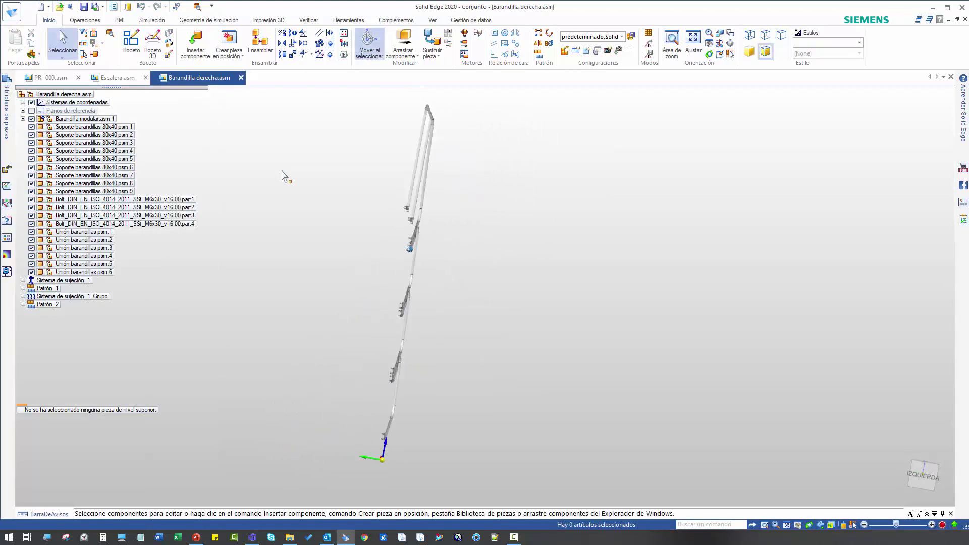
- Examine the Barandilla modular.asm subassembly and the supports and joints along the railing
{"action": "left_click", "coordinate": [104, 120]}
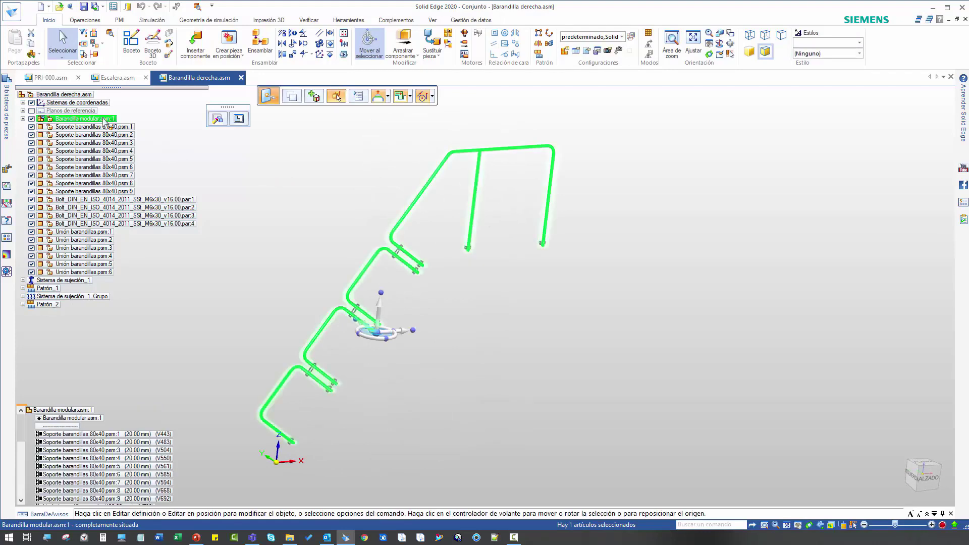
{"action": "left_click", "coordinate": [269, 216]}
{"action": "scroll", "coordinate": [411, 237], "scroll_direction": "up", "scroll_amount": 5}
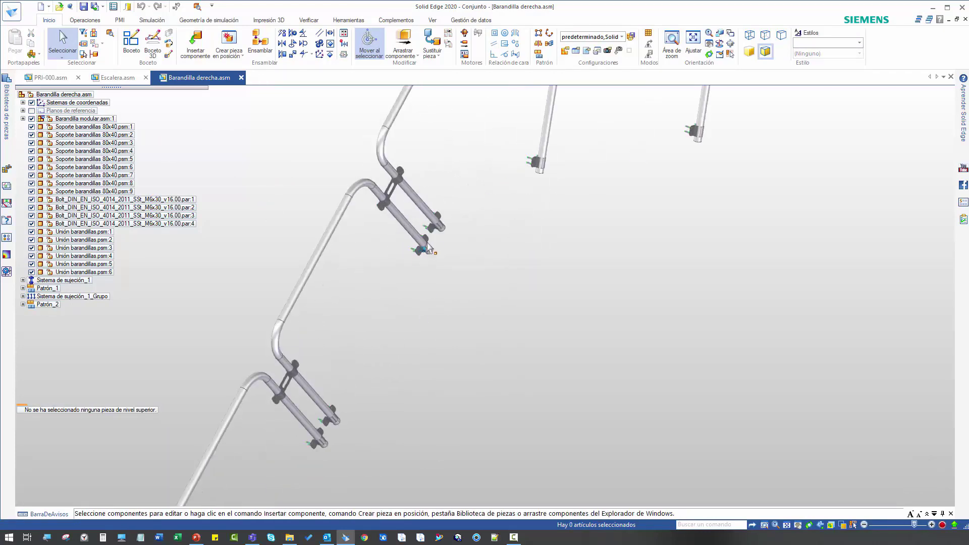
{"action": "scroll", "coordinate": [371, 183], "scroll_direction": "down", "scroll_amount": 5}
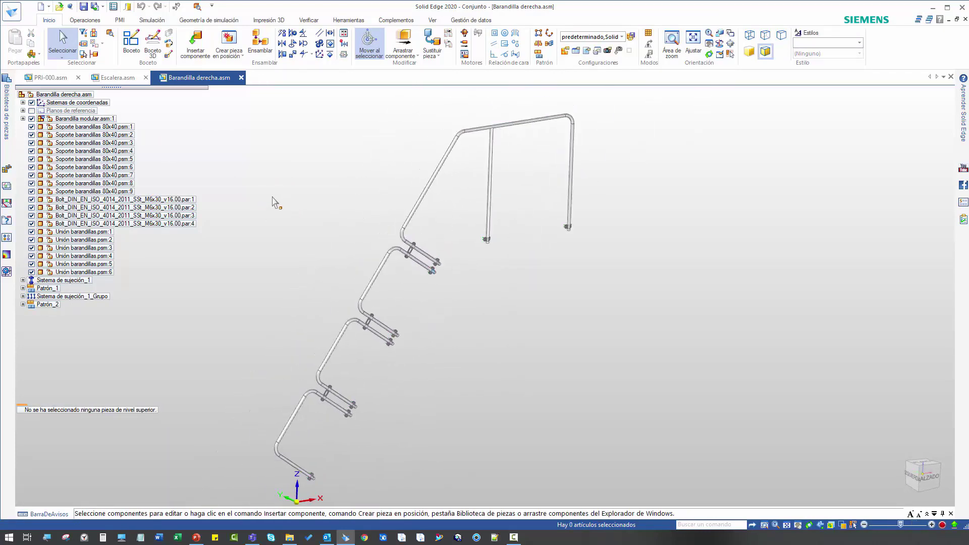
- Return to Escalera.asm and show the Vol_auxiliar_rec.par volume around the staircase
{"action": "left_click", "coordinate": [115, 77]}
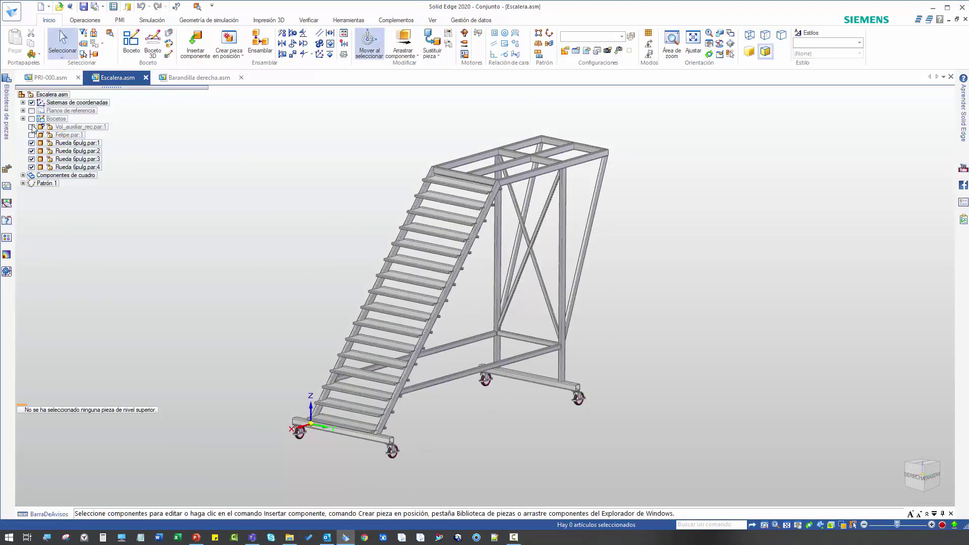
{"action": "left_click", "coordinate": [31, 126]}
{"action": "key", "text": "ctrl+f"}
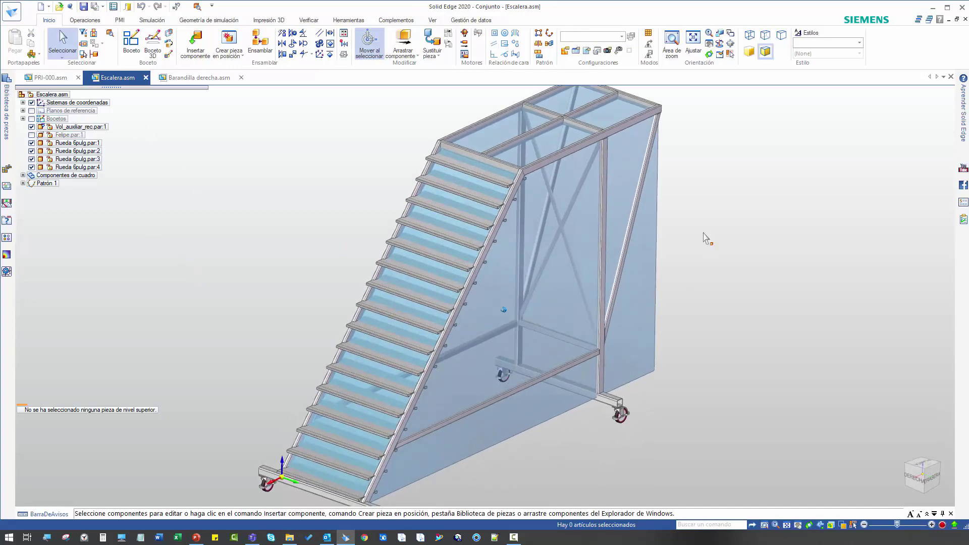
- Select the auxiliary volume's side face with face priority to examine its dimensions, and return to Barandilla derecha.asm
{"action": "left_click", "coordinate": [62, 58]}
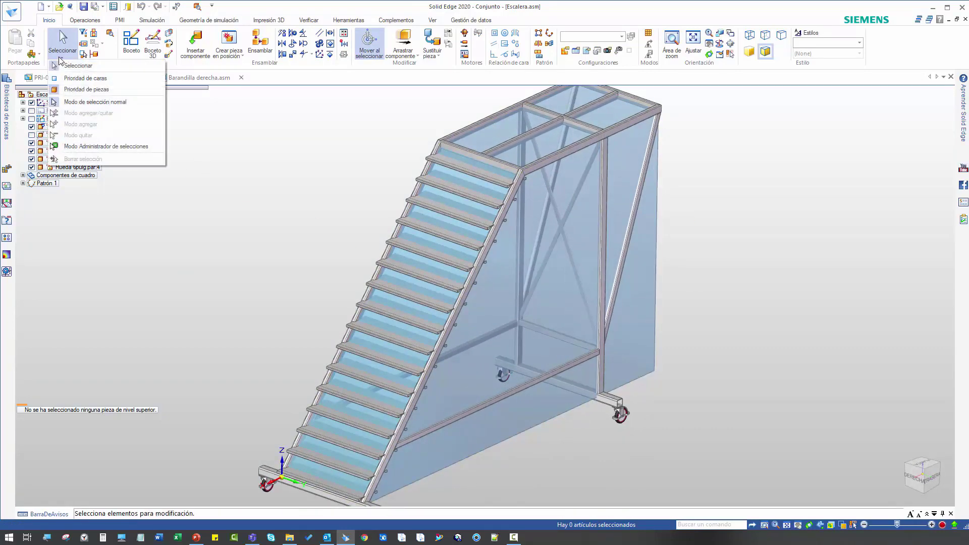
{"action": "left_click", "coordinate": [84, 77]}
{"action": "middle_click_drag", "start_coordinate": [372, 257], "coordinate": [293, 277]}
{"action": "left_click", "coordinate": [240, 366]}
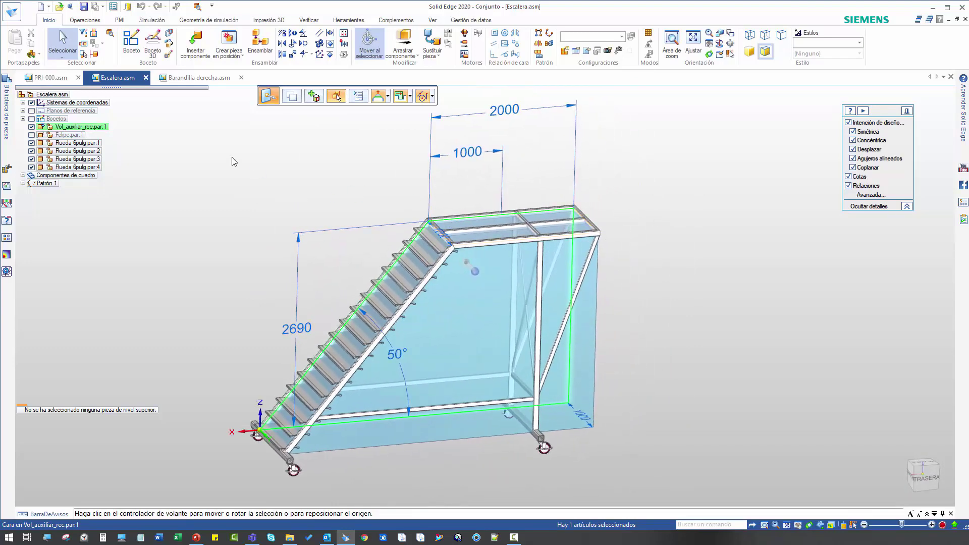
{"action": "left_click", "coordinate": [198, 77]}
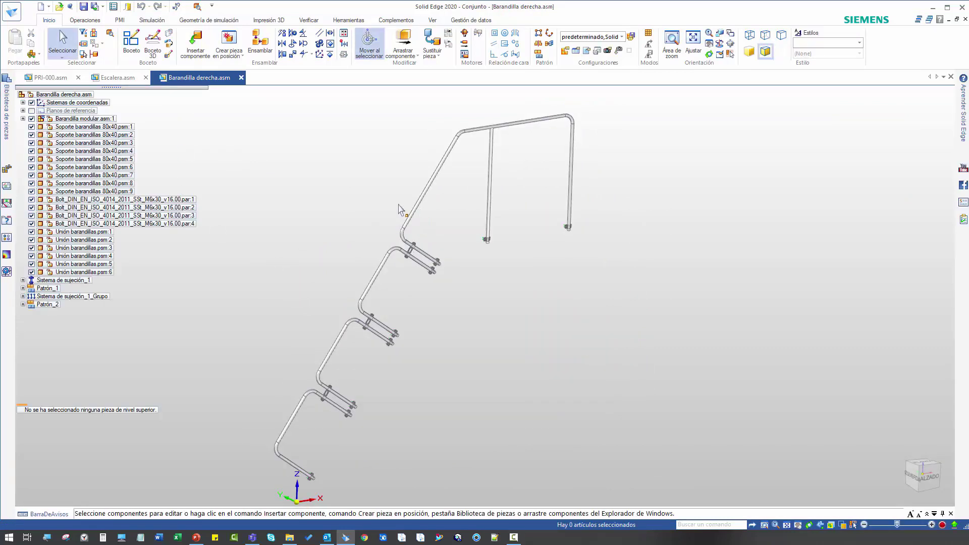
- Set Barandilla modular.asm's variables Alto_barandilla to 2690, Angulo_barandilla to 50 and Largo_plataforma to 2000, and save the right-hand railing assembly
{"action": "left_click", "coordinate": [348, 20]}
{"action": "left_click", "coordinate": [127, 43]}
{"action": "left_click", "coordinate": [102, 121]}
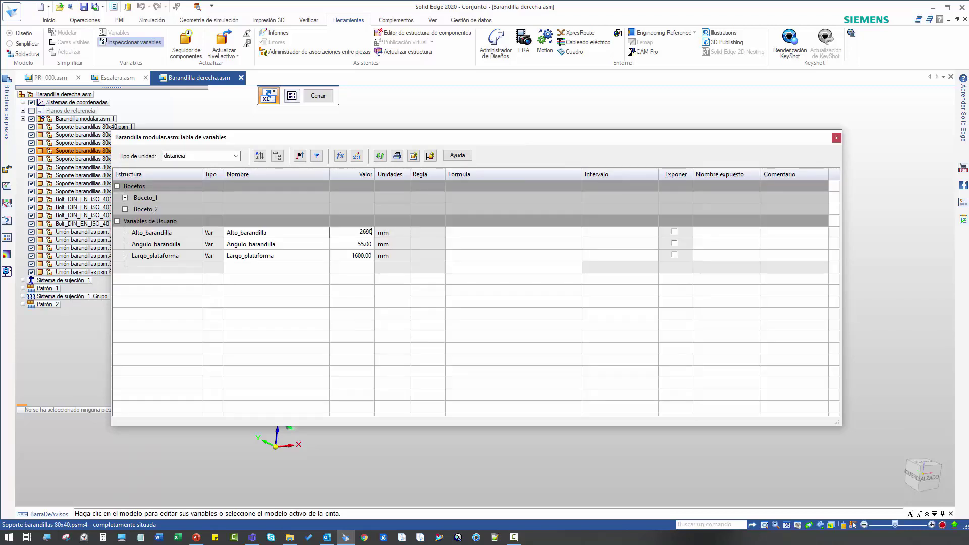
{"action": "key", "text": "Return"}
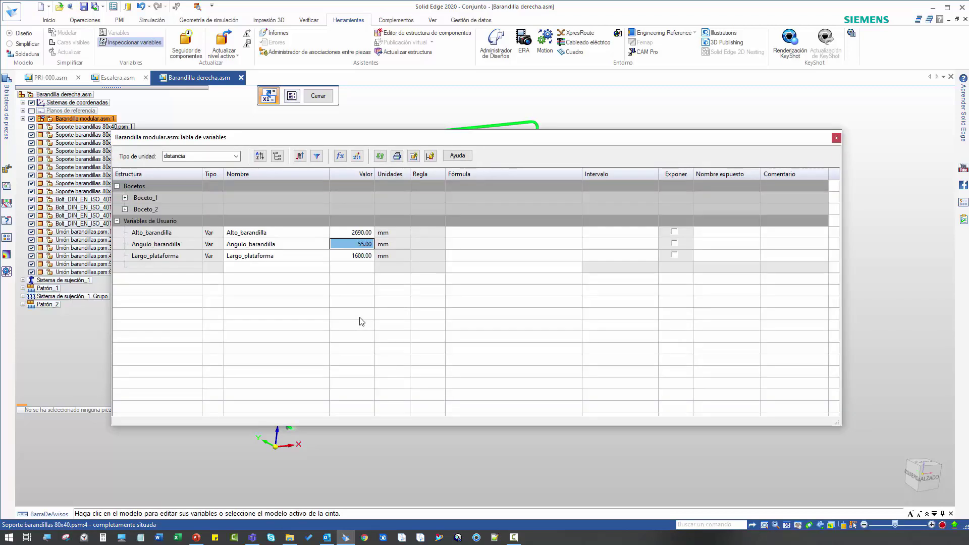
{"action": "key", "text": "Return"}
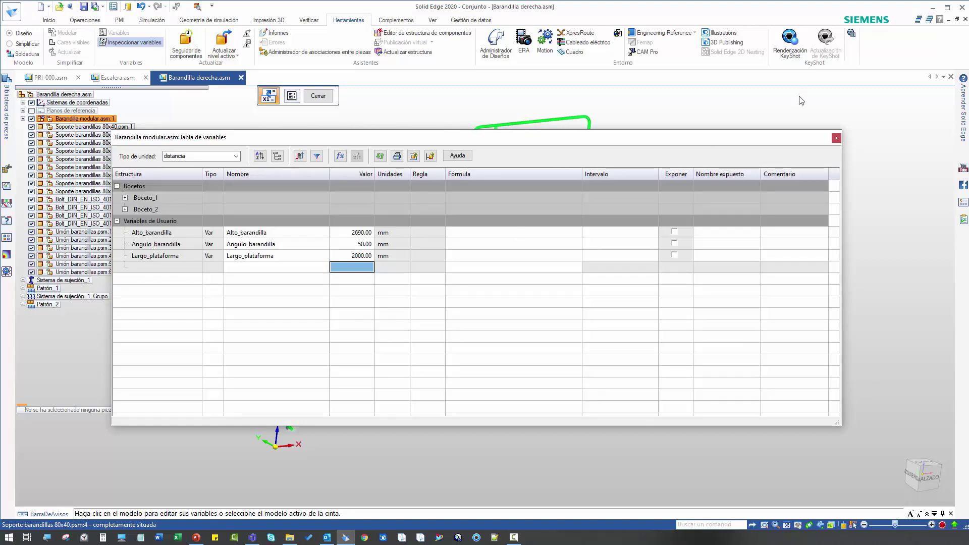
{"action": "left_click", "coordinate": [837, 138]}
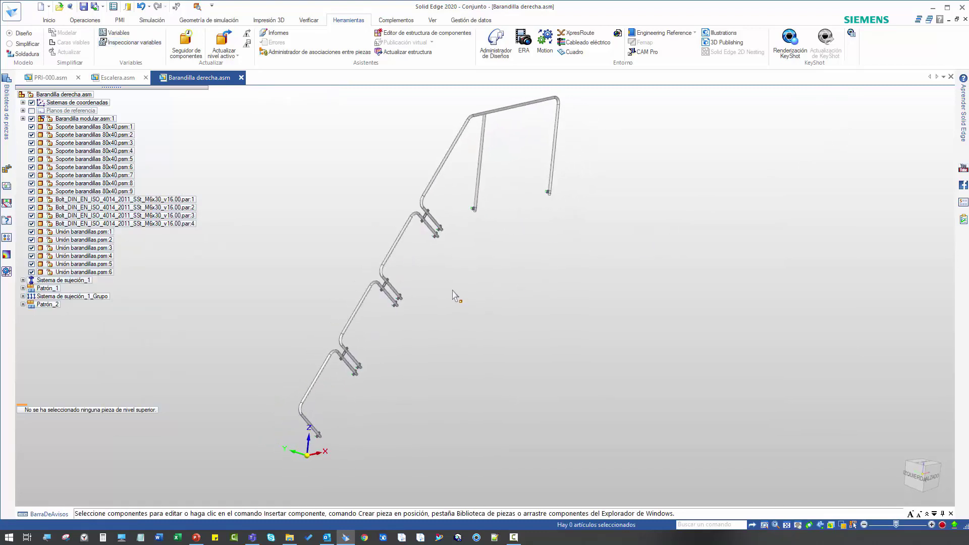
{"action": "left_click", "coordinate": [84, 6]}
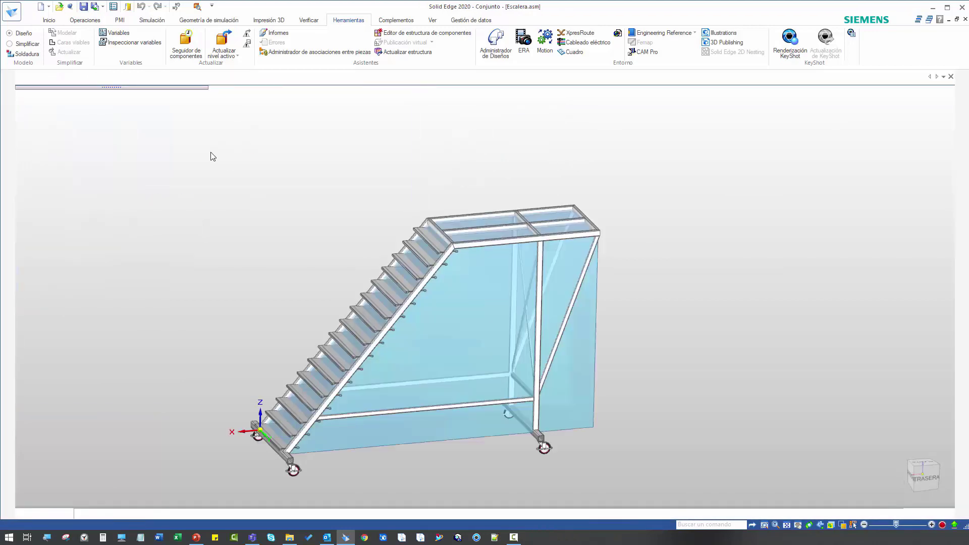
- Open Barandilla izquierda.asm from the parts library's Barandilla folder and examine the left-hand railing's shape
{"action": "left_click", "coordinate": [6, 126]}
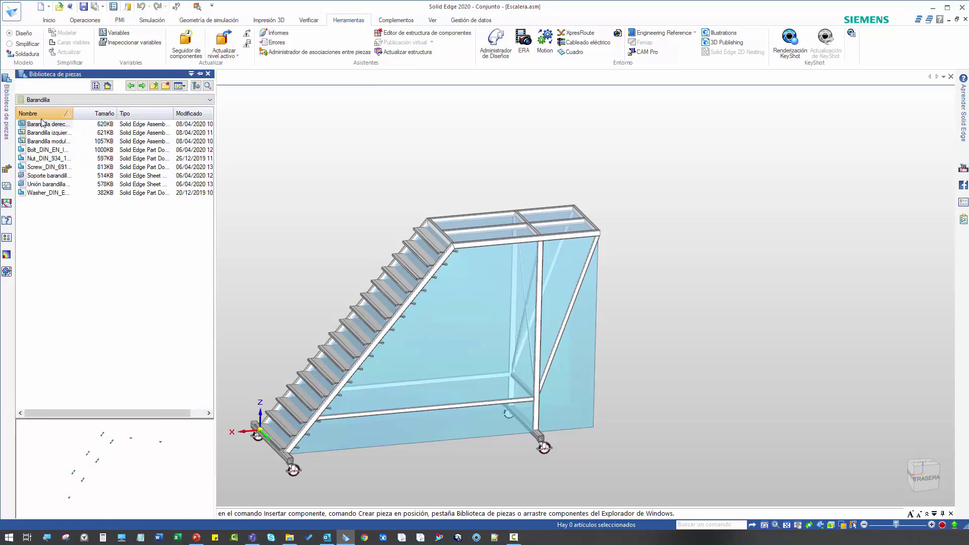
{"action": "right_click", "coordinate": [60, 138]}
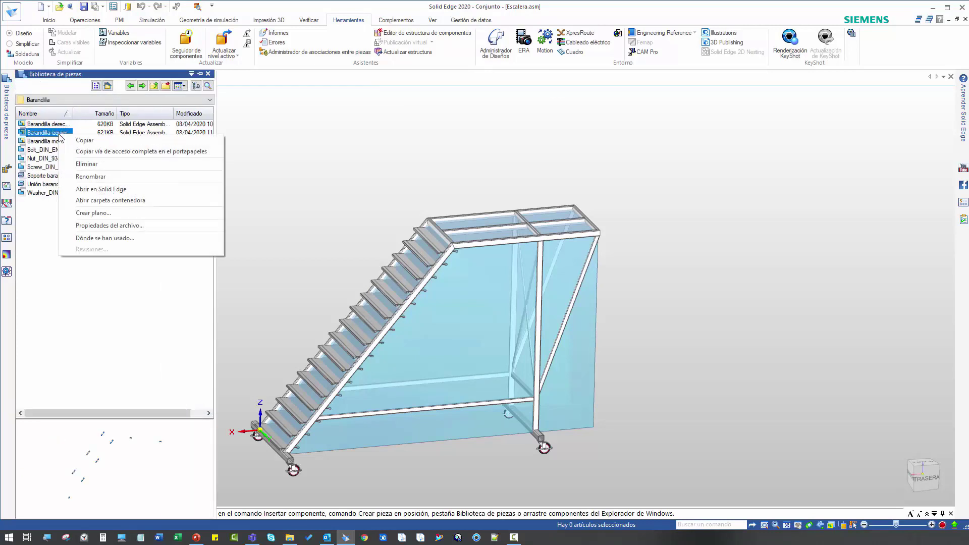
{"action": "left_click", "coordinate": [125, 189]}
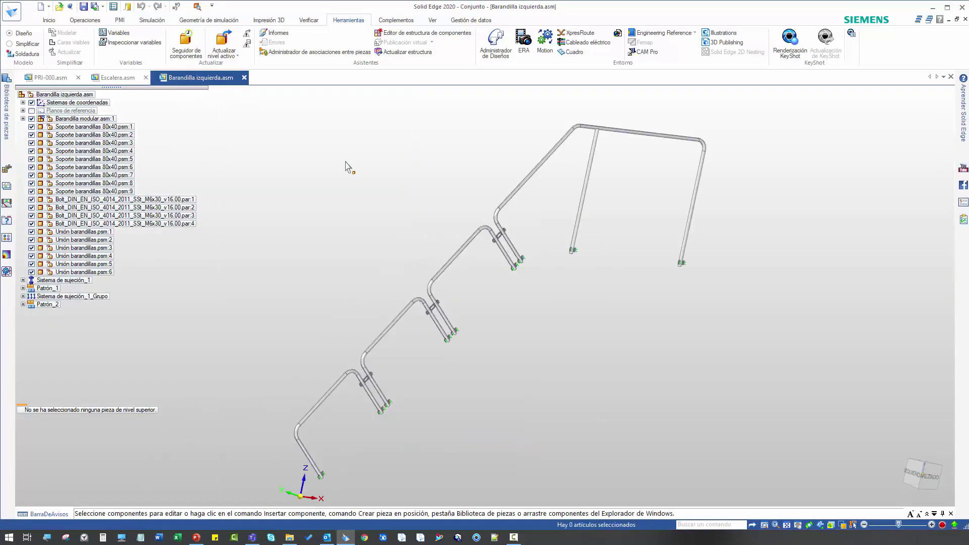
{"action": "scroll", "coordinate": [343, 192], "scroll_direction": "down", "scroll_amount": 2}
{"action": "middle_click_drag", "start_coordinate": [491, 229], "coordinate": [423, 225]}
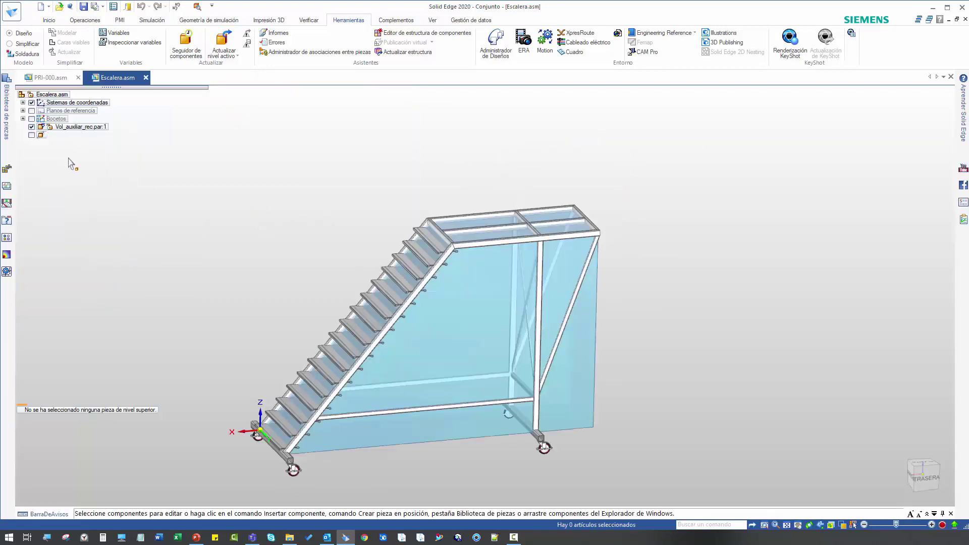
- Hide Vol_auxiliar_rec.par in Escalera.asm and insert Barandilla derecha.asm from the parts library beside the staircase
{"action": "left_click", "coordinate": [31, 127]}
{"action": "left_click", "coordinate": [7, 126]}
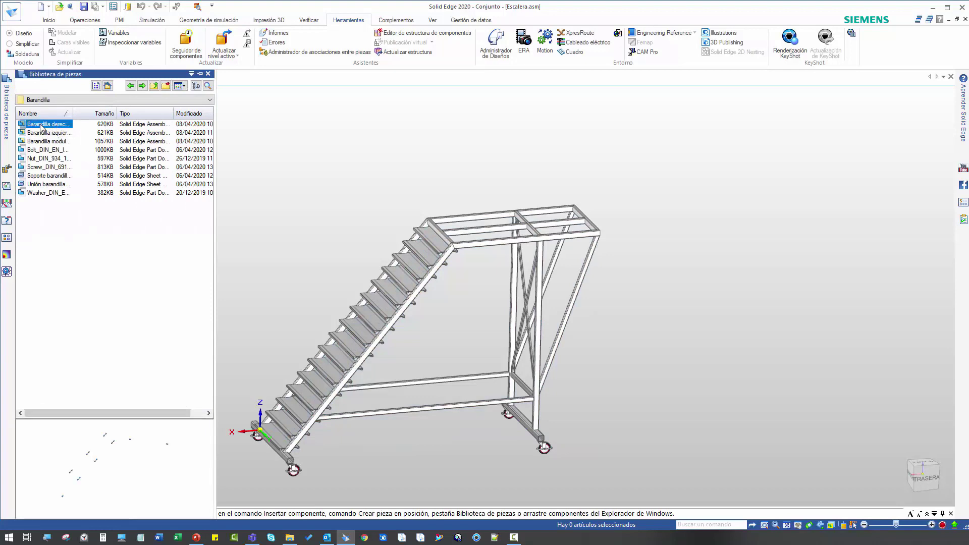
{"action": "left_click_drag", "start_coordinate": [319, 154], "coordinate": [375, 256]}
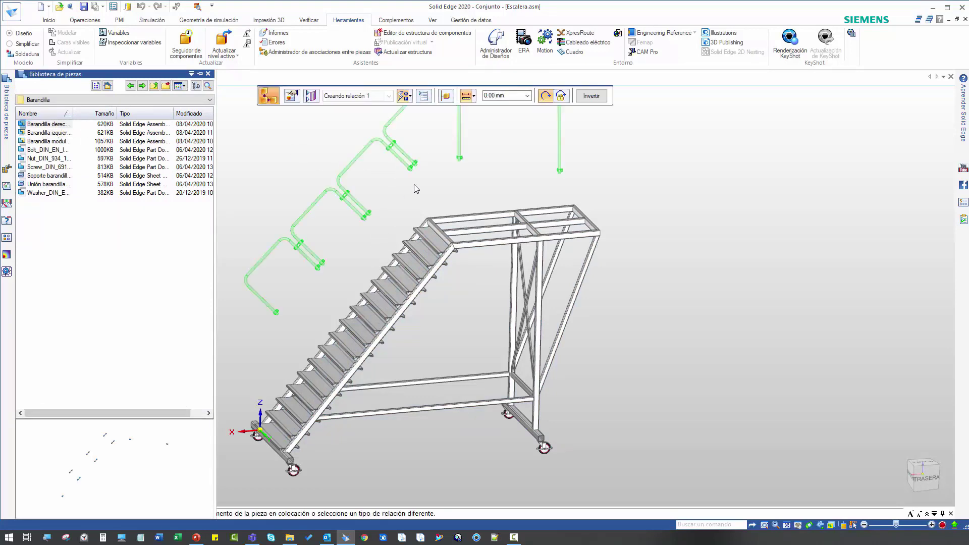
- Mate the flat flange face of the right railing's platform-post bracket with the outer side face of the platform beam
{"action": "scroll", "coordinate": [556, 183], "scroll_direction": "up", "scroll_amount": 10}
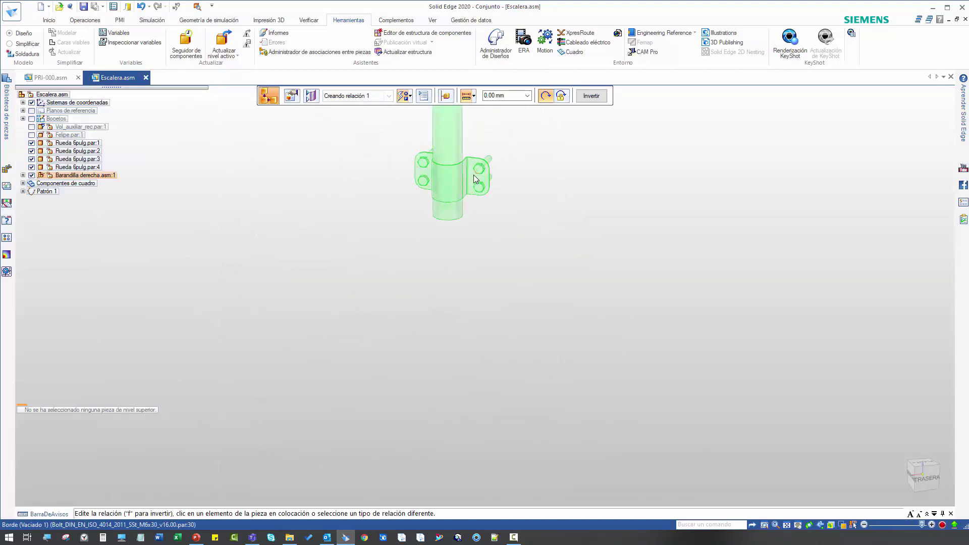
{"action": "right_click", "coordinate": [482, 180]}
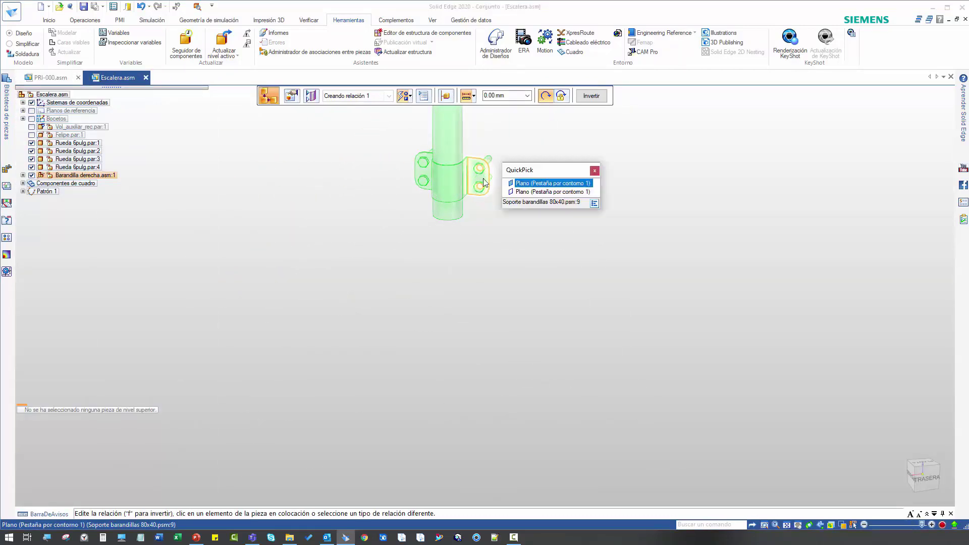
{"action": "left_click", "coordinate": [522, 187]}
{"action": "scroll", "coordinate": [494, 169], "scroll_direction": "down", "scroll_amount": 10}
{"action": "left_click", "coordinate": [558, 301]}
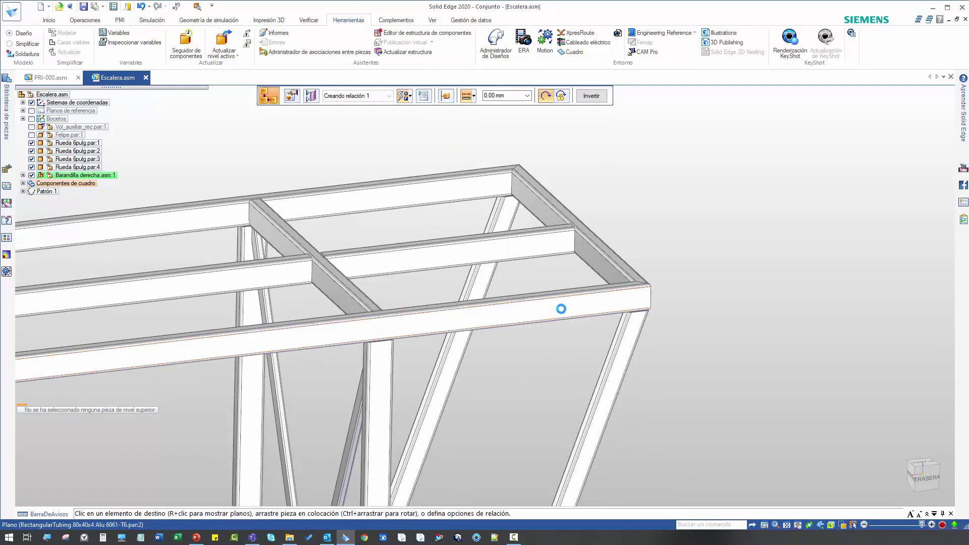
- Relate the end face of the right railing's platform post to the platform side beam with a 0.00 mm offset
{"action": "middle_click_drag", "start_coordinate": [561, 309], "coordinate": [398, 179]}
{"action": "scroll", "coordinate": [400, 183], "scroll_direction": "up", "scroll_amount": 5}
{"action": "left_click", "coordinate": [400, 208]}
{"action": "left_click", "coordinate": [399, 205]}
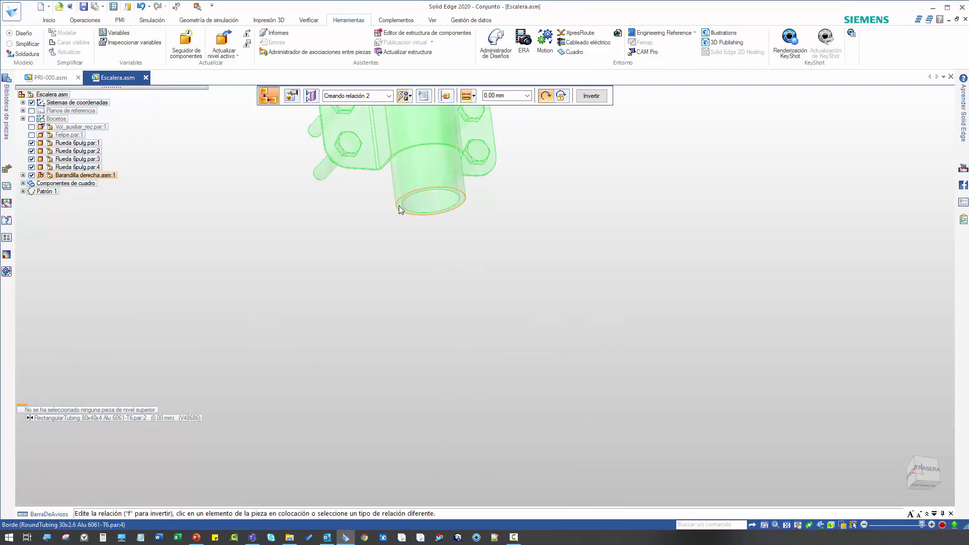
{"action": "left_click", "coordinate": [401, 202]}
{"action": "scroll", "coordinate": [398, 204], "scroll_direction": "down", "scroll_amount": 8}
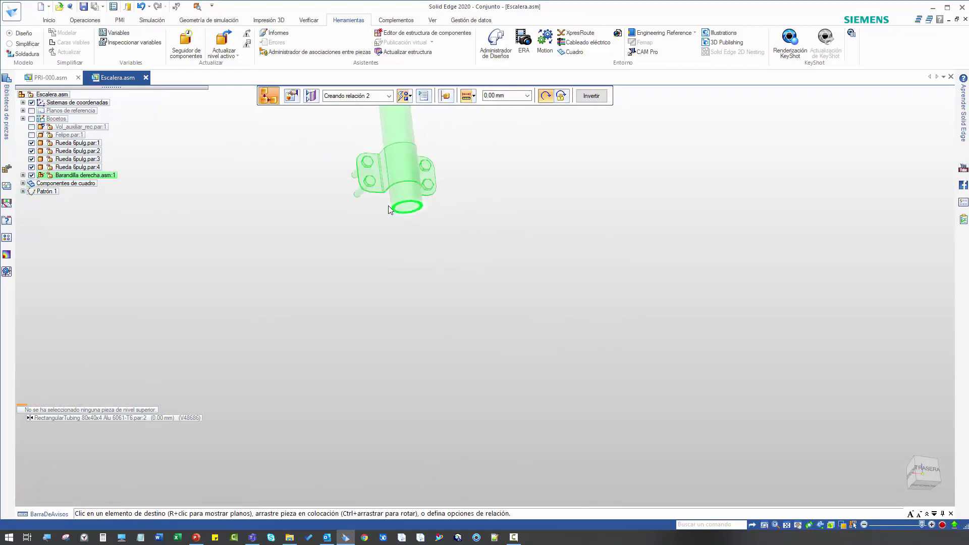
{"action": "scroll", "coordinate": [435, 302], "scroll_direction": "up", "scroll_amount": 5}
{"action": "left_click", "coordinate": [422, 392]}
- Relate the right railing's lowest tube end to the underside face of the stair stringer to fully position the railing
{"action": "scroll", "coordinate": [410, 243], "scroll_direction": "down", "scroll_amount": 6}
{"action": "middle_click_drag", "start_coordinate": [406, 245], "coordinate": [374, 176]}
{"action": "scroll", "coordinate": [188, 385], "scroll_direction": "up", "scroll_amount": 7}
{"action": "scroll", "coordinate": [172, 330], "scroll_direction": "up", "scroll_amount": 6}
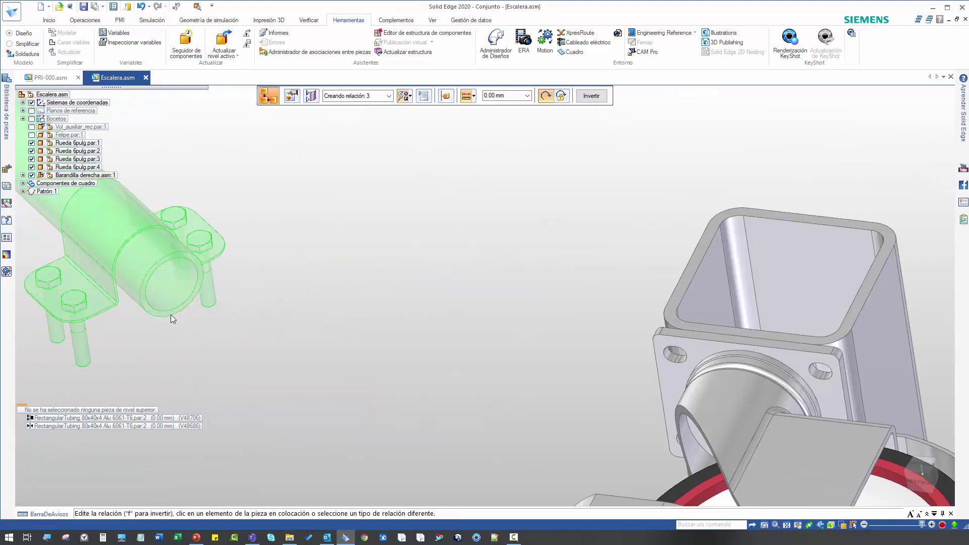
{"action": "left_click", "coordinate": [170, 314]}
{"action": "scroll", "coordinate": [303, 265], "scroll_direction": "down", "scroll_amount": 6}
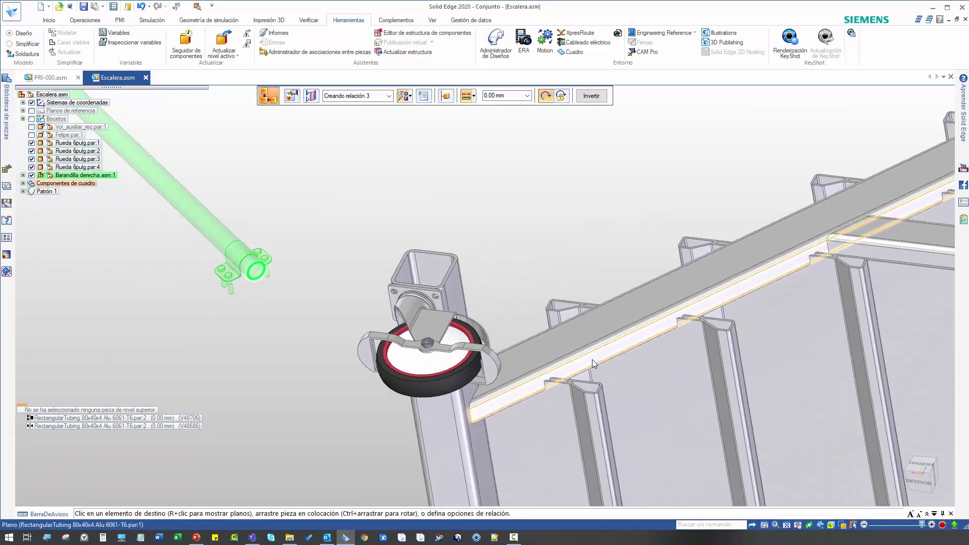
{"action": "left_click", "coordinate": [592, 360]}
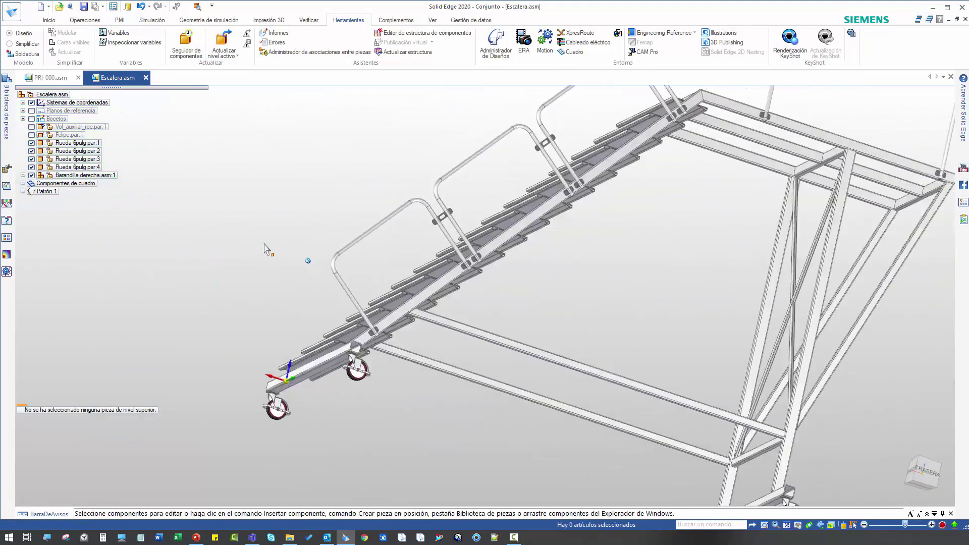
- Insert Barandilla izquierda.asm from the parts library's Barandilla folder into the staircase assembly
{"action": "left_click", "coordinate": [6, 123]}
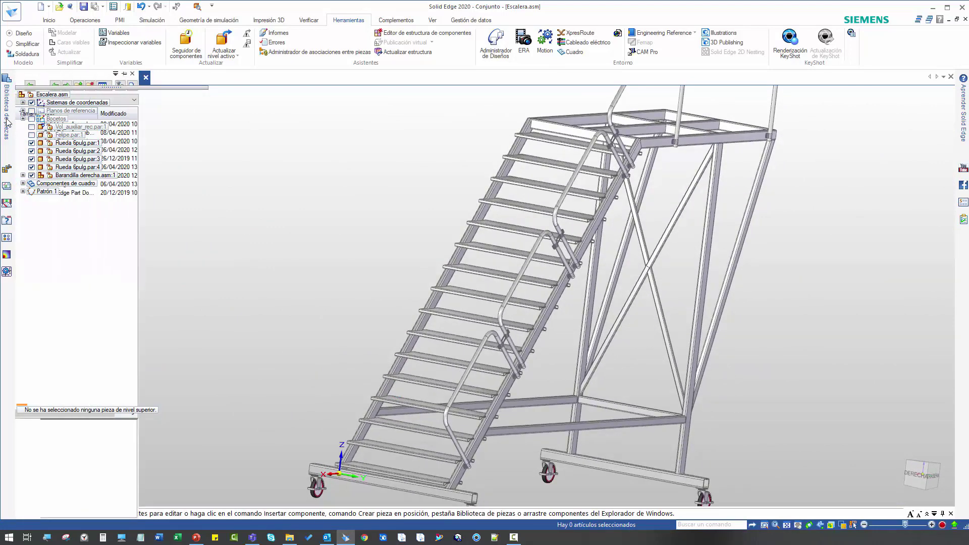
{"action": "left_click", "coordinate": [48, 134]}
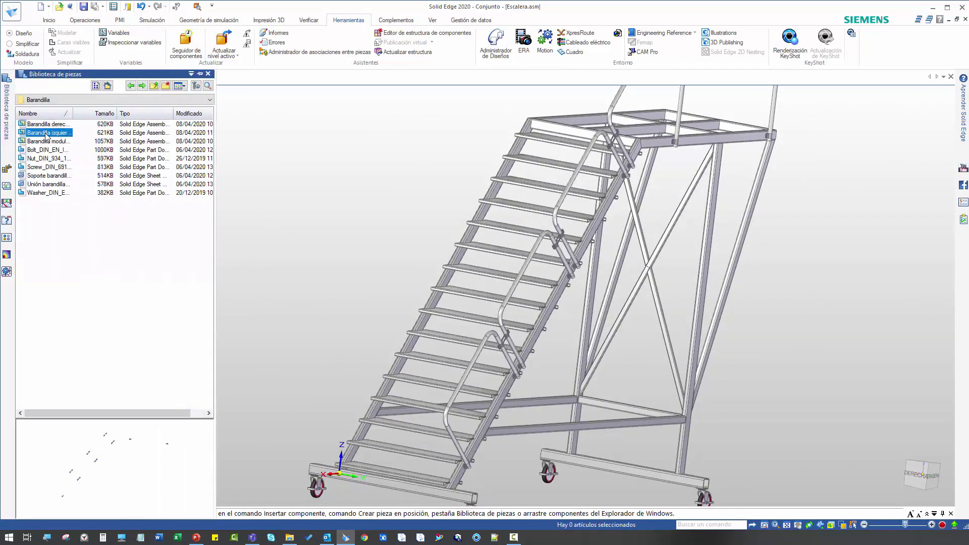
{"action": "left_click_drag", "start_coordinate": [328, 169], "coordinate": [374, 277]}
- Mate the flange face of the left railing's lowest support bracket with the outer side face of the left stair stringer
{"action": "middle_click_drag", "start_coordinate": [328, 256], "coordinate": [354, 262]}
{"action": "scroll", "coordinate": [381, 218], "scroll_direction": "down", "scroll_amount": 3}
{"action": "scroll", "coordinate": [270, 396], "scroll_direction": "up", "scroll_amount": 5}
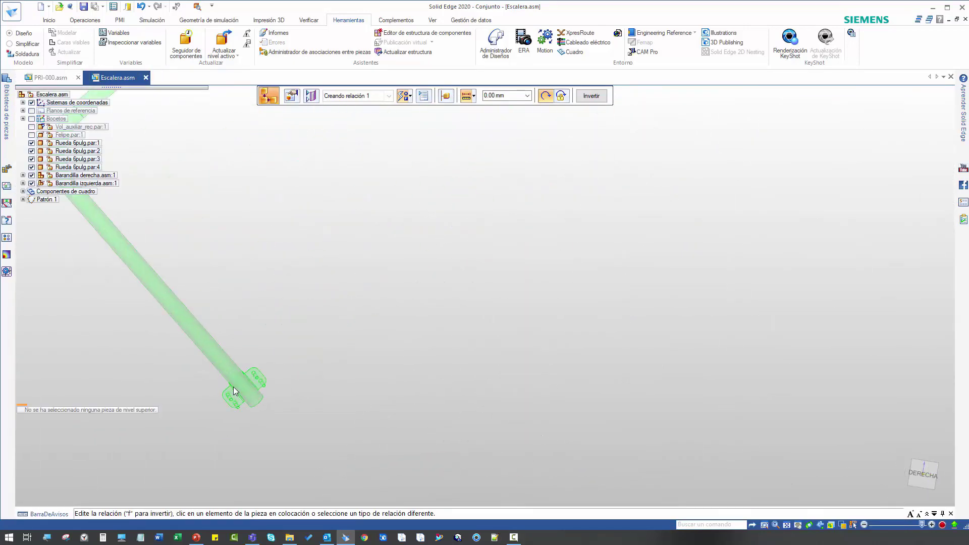
{"action": "left_click", "coordinate": [261, 382]}
{"action": "scroll", "coordinate": [439, 299], "scroll_direction": "down", "scroll_amount": 5}
{"action": "middle_click_drag", "start_coordinate": [492, 314], "coordinate": [614, 362]}
{"action": "left_click", "coordinate": [613, 361]}
- Relate the end face of the left railing's lowest tube to the underside face of the left stair stringer
{"action": "scroll", "coordinate": [613, 361], "scroll_direction": "up", "scroll_amount": 6}
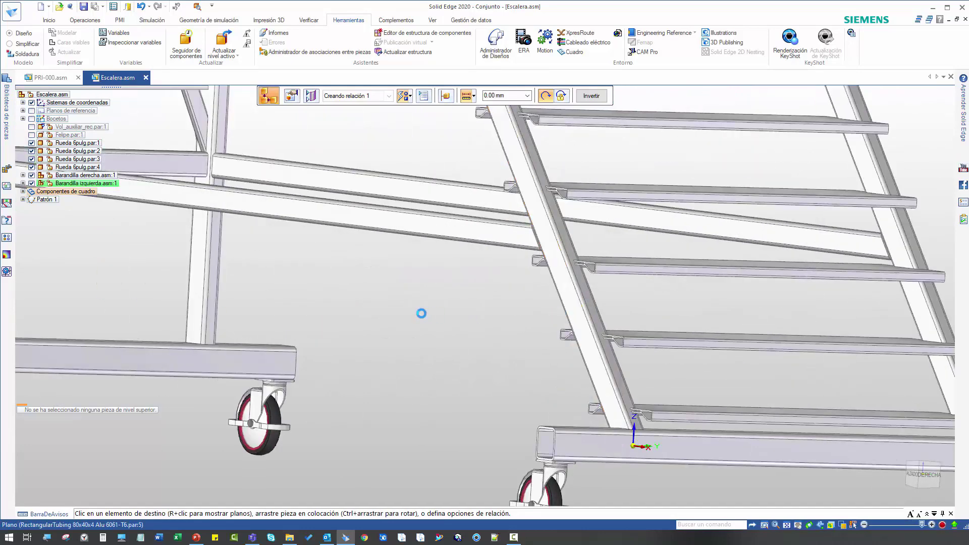
{"action": "scroll", "coordinate": [408, 367], "scroll_direction": "up", "scroll_amount": 8}
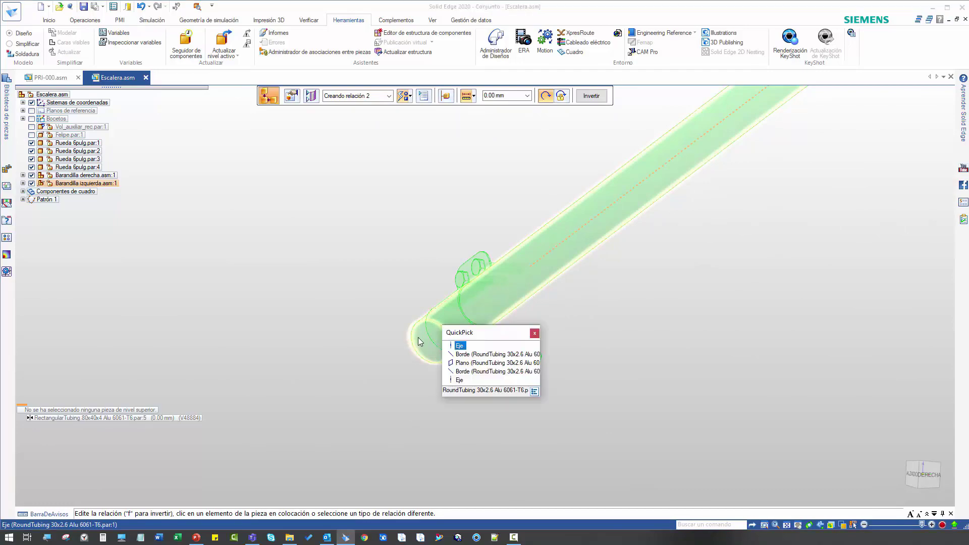
{"action": "left_click", "coordinate": [561, 356]}
{"action": "scroll", "coordinate": [296, 322], "scroll_direction": "down", "scroll_amount": 8}
{"action": "middle_click_drag", "start_coordinate": [356, 317], "coordinate": [459, 331]}
{"action": "scroll", "coordinate": [458, 330], "scroll_direction": "up", "scroll_amount": 4}
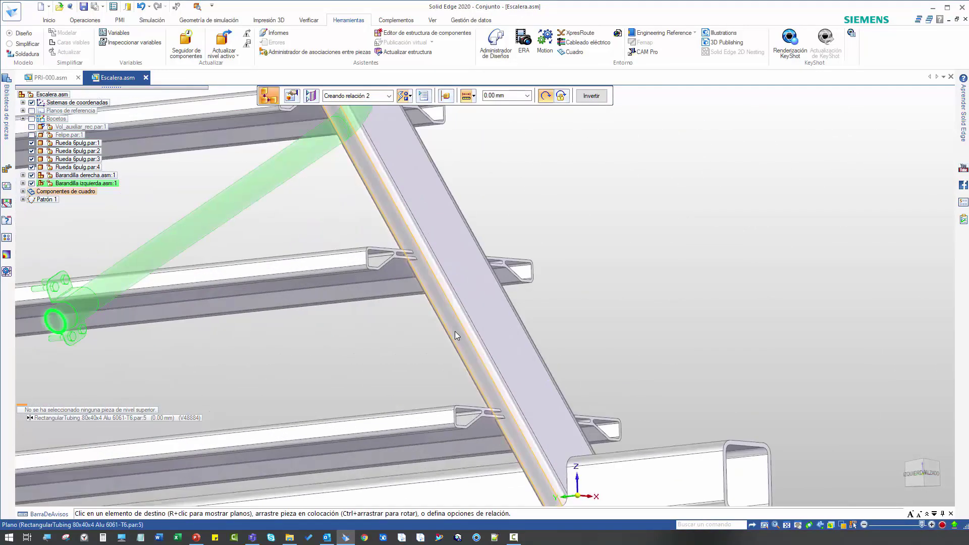
{"action": "left_click", "coordinate": [489, 324]}
- Relate the left railing's platform-post end face to the underside of the platform side beam to fully position the railing
{"action": "scroll", "coordinate": [507, 309], "scroll_direction": "down", "scroll_amount": 6}
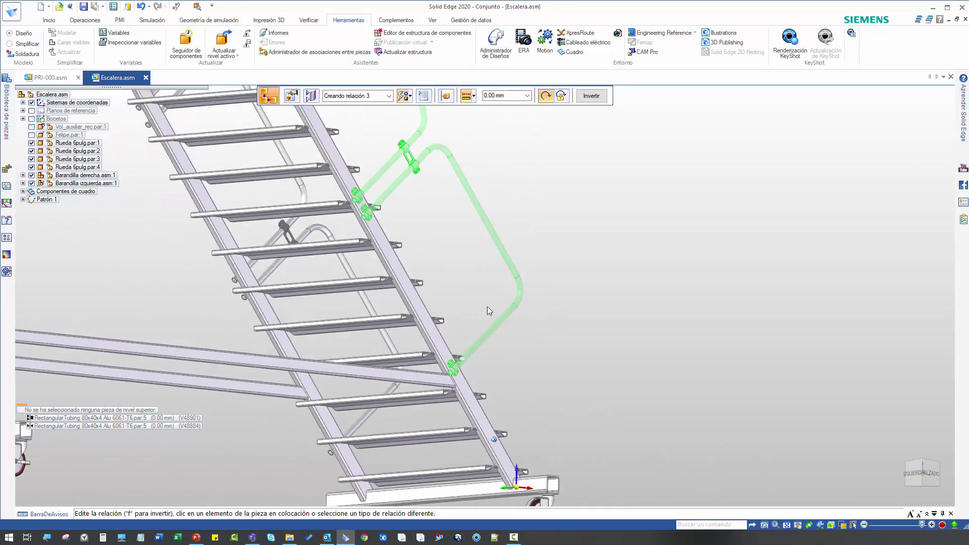
{"action": "middle_click_drag", "start_coordinate": [372, 275], "coordinate": [415, 225]}
{"action": "scroll", "coordinate": [399, 202], "scroll_direction": "up", "scroll_amount": 8}
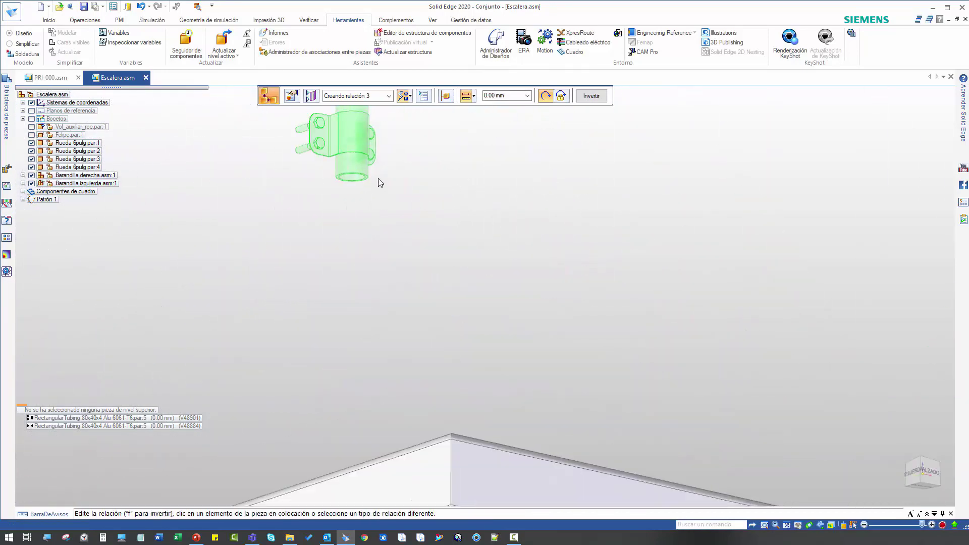
{"action": "left_click", "coordinate": [383, 191]}
{"action": "scroll", "coordinate": [403, 202], "scroll_direction": "down", "scroll_amount": 8}
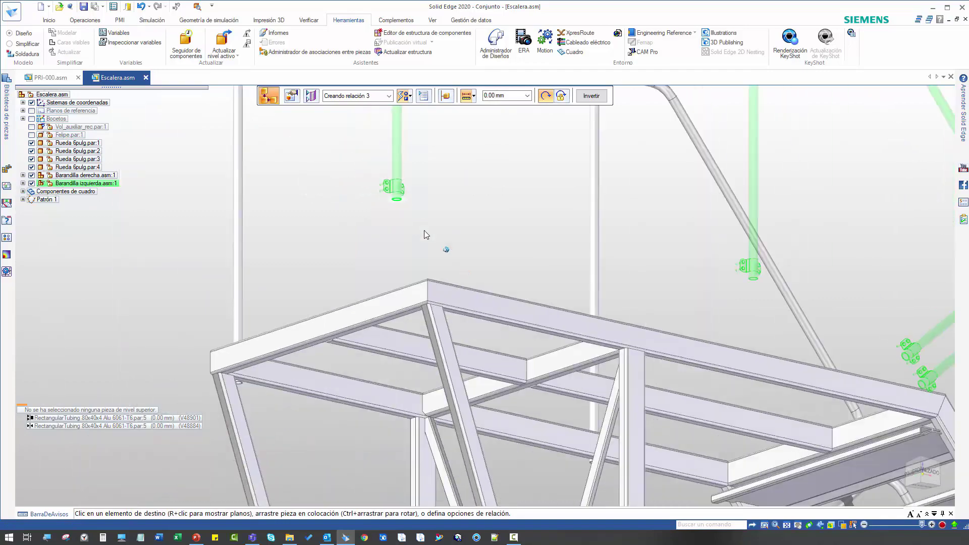
{"action": "scroll", "coordinate": [452, 313], "scroll_direction": "up", "scroll_amount": 6}
{"action": "left_click", "coordinate": [455, 301]}
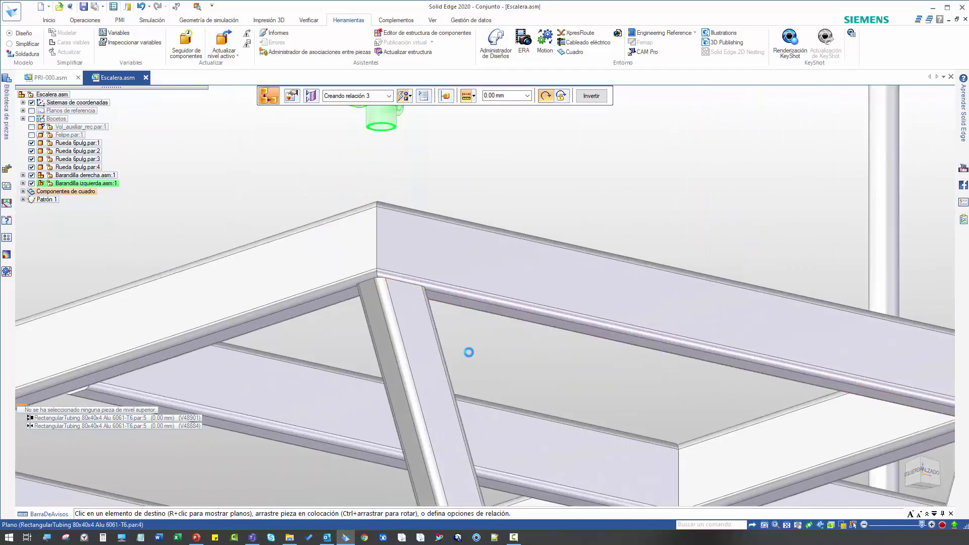
{"action": "scroll", "coordinate": [273, 253], "scroll_direction": "down", "scroll_amount": 3}
{"action": "key", "text": "ctrl+i"}
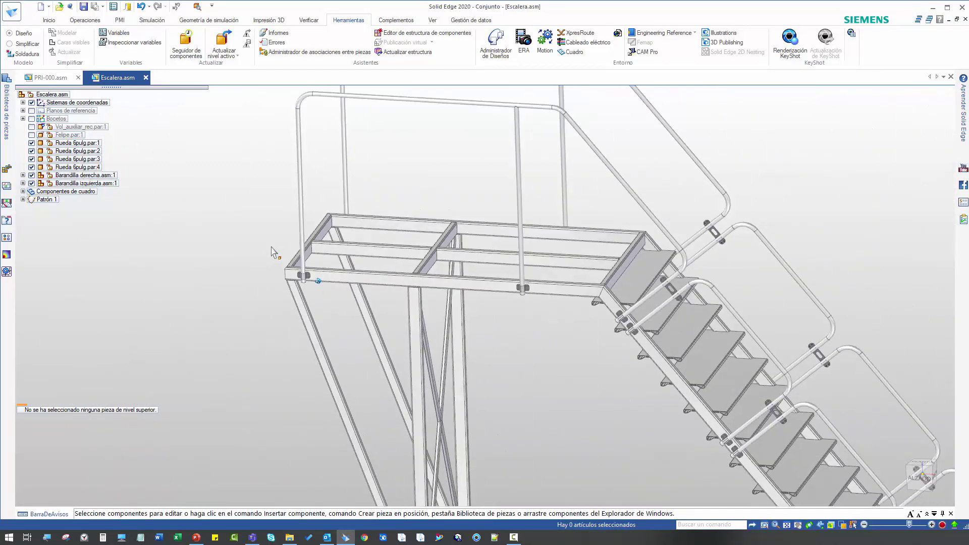
- Show the worker mannequin on the platform and view the complete staircase with both railings
{"action": "left_click", "coordinate": [31, 134]}
{"action": "middle_click_drag", "start_coordinate": [214, 245], "coordinate": [558, 214]}
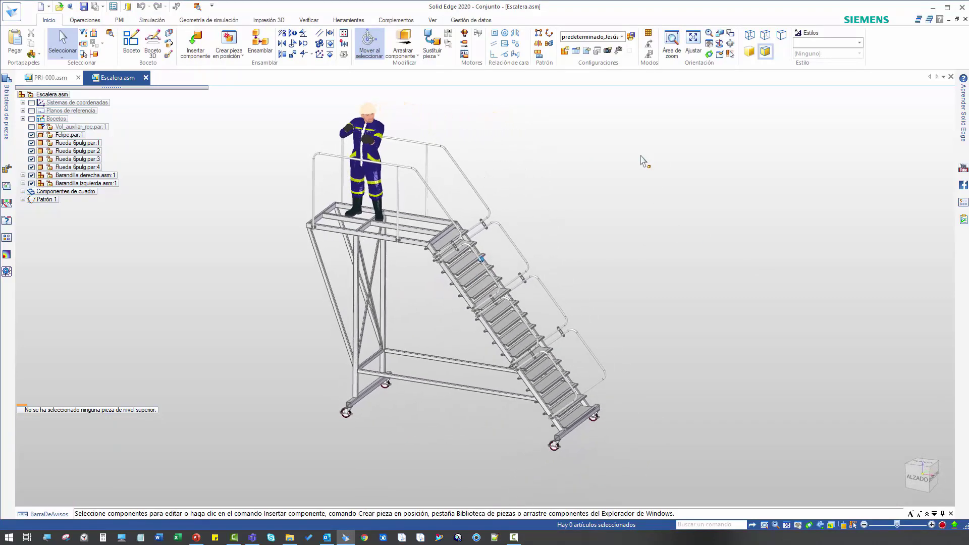
- Show only the frame components (Componentes de cuadro) and Patrón 1 of the staircase, hiding everything else
{"action": "left_click", "coordinate": [67, 192]}
{"action": "left_click", "coordinate": [45, 200], "text": "ctrl"}
{"action": "right_click", "coordinate": [44, 201]}
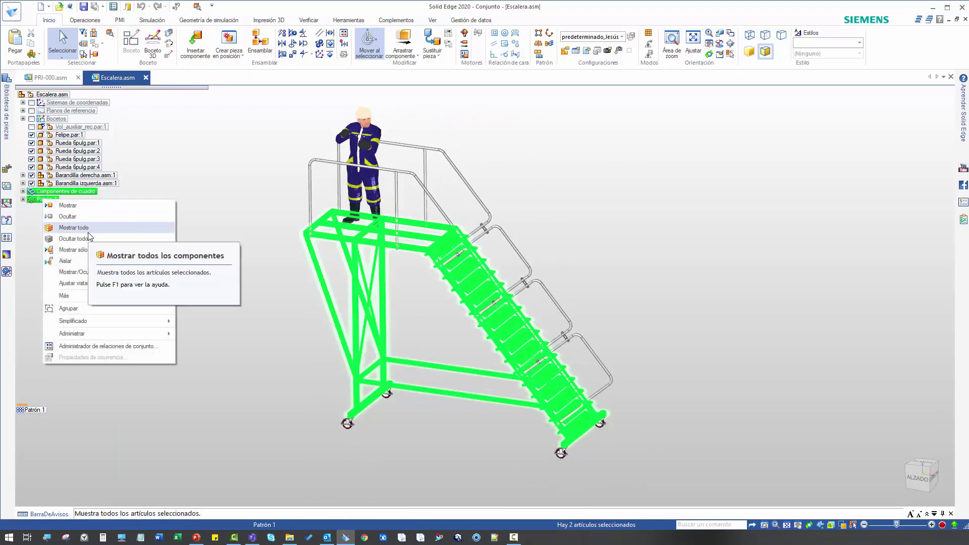
{"action": "left_click", "coordinate": [73, 250]}
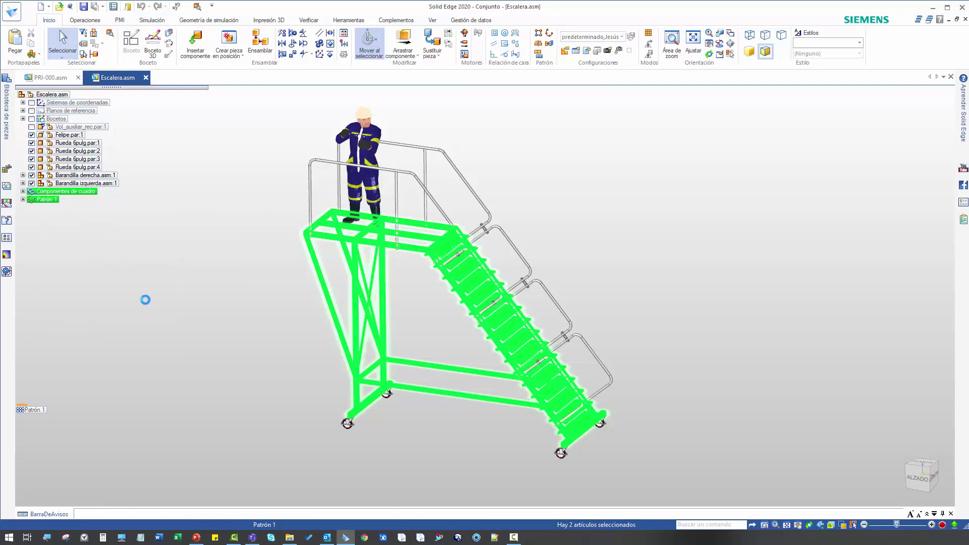
- Show the frame components (Componentes de cuadro) of Barandilla modular within both the right and the left railing subassemblies
{"action": "left_click", "coordinate": [23, 175]}
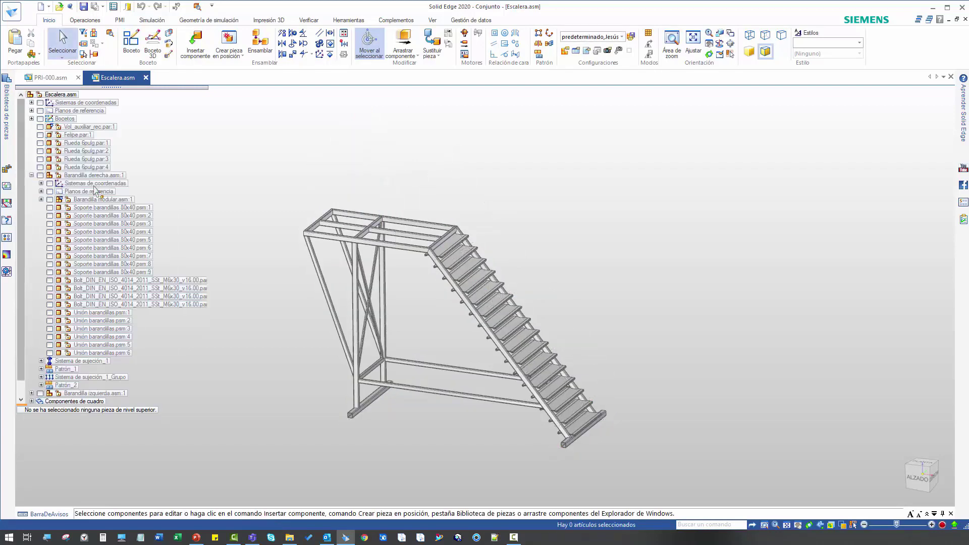
{"action": "left_click", "coordinate": [42, 200]}
{"action": "right_click", "coordinate": [81, 233]}
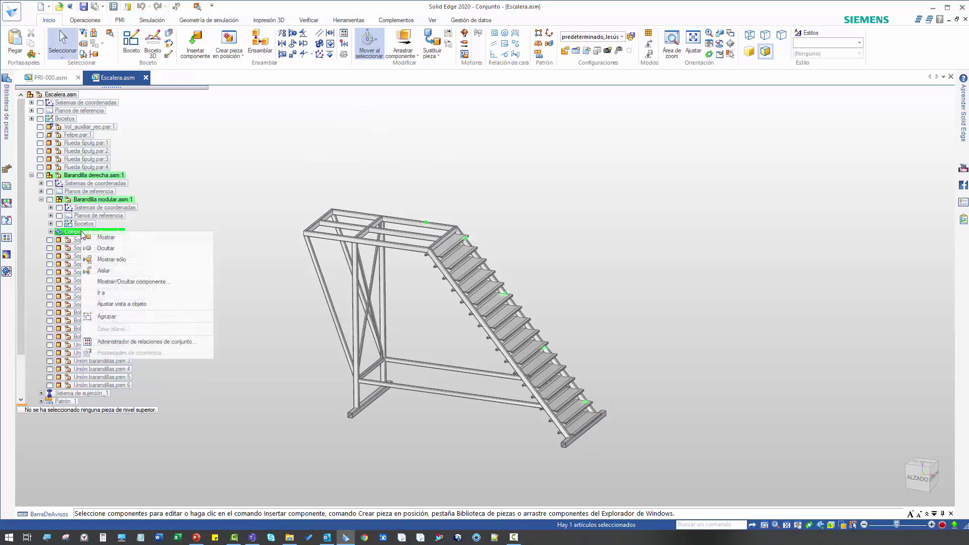
{"action": "left_click", "coordinate": [104, 237]}
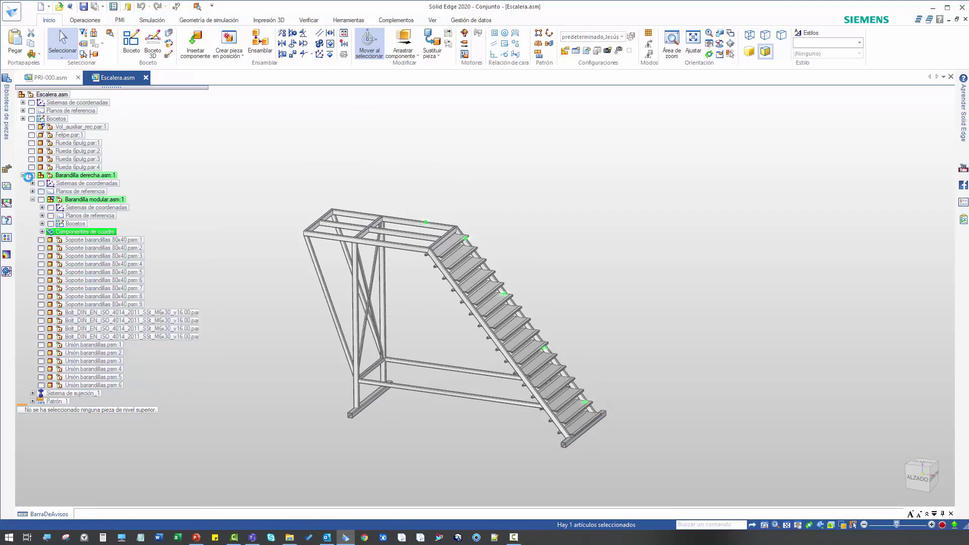
{"action": "left_click", "coordinate": [22, 184]}
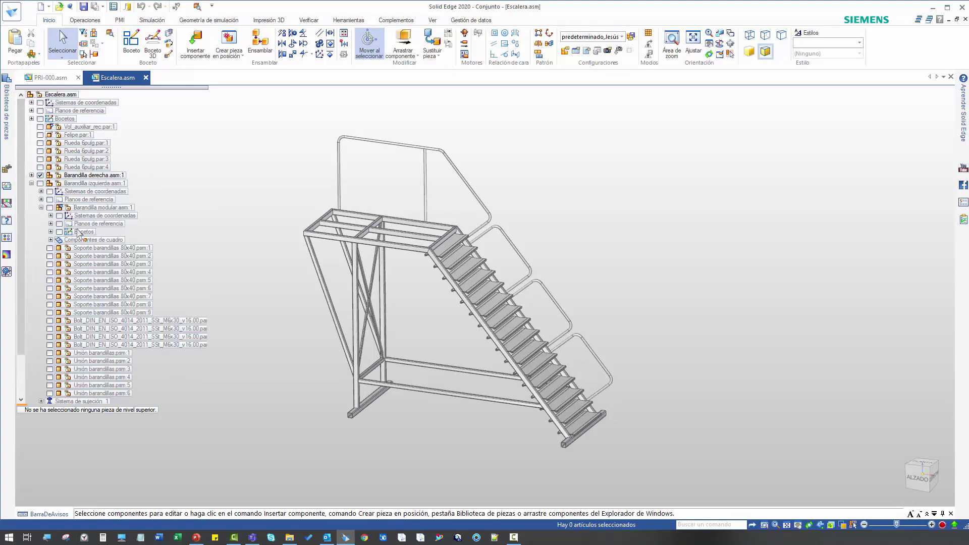
{"action": "right_click", "coordinate": [84, 244]}
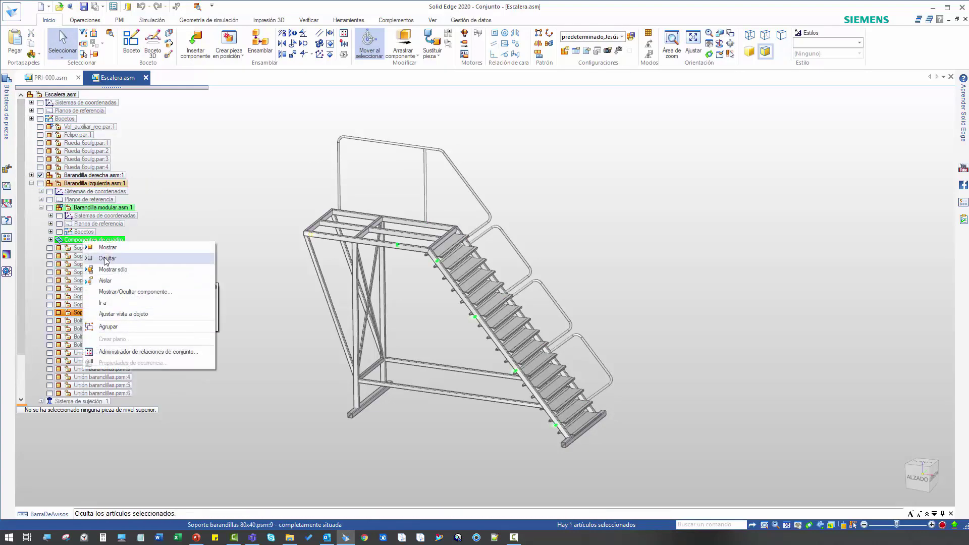
{"action": "left_click", "coordinate": [106, 251]}
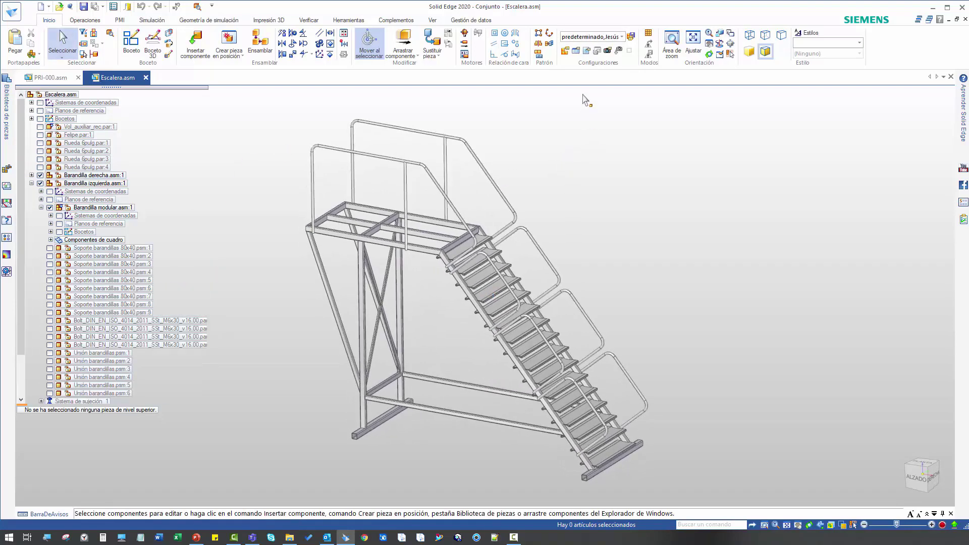
- Save the current component visibility as a new display configuration named Solo cuadros
{"action": "left_click", "coordinate": [567, 52]}
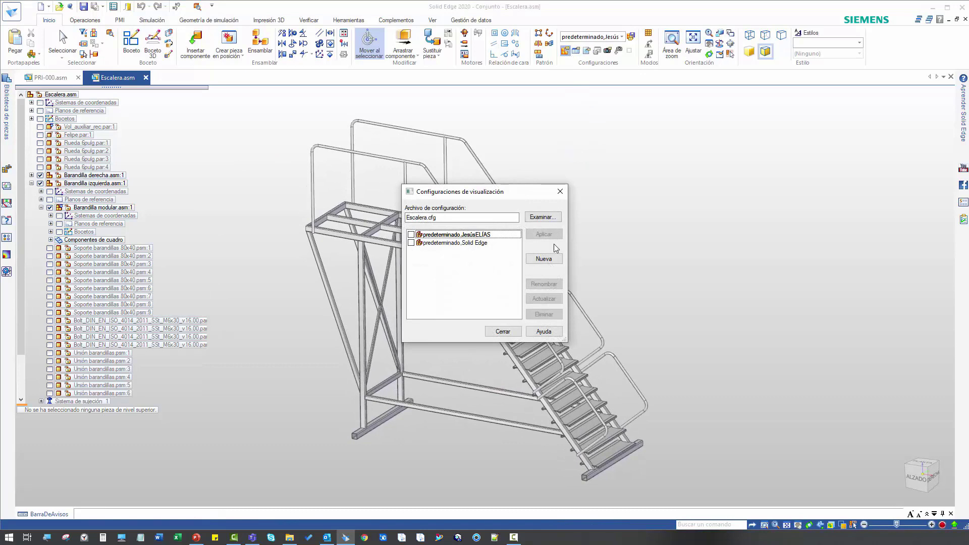
{"action": "left_click", "coordinate": [543, 259]}
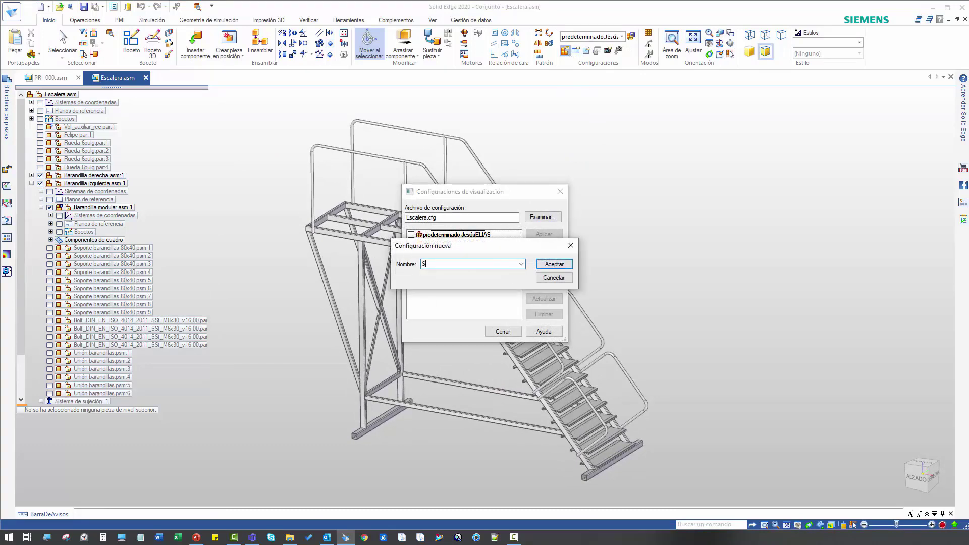
{"action": "key", "text": "Return"}
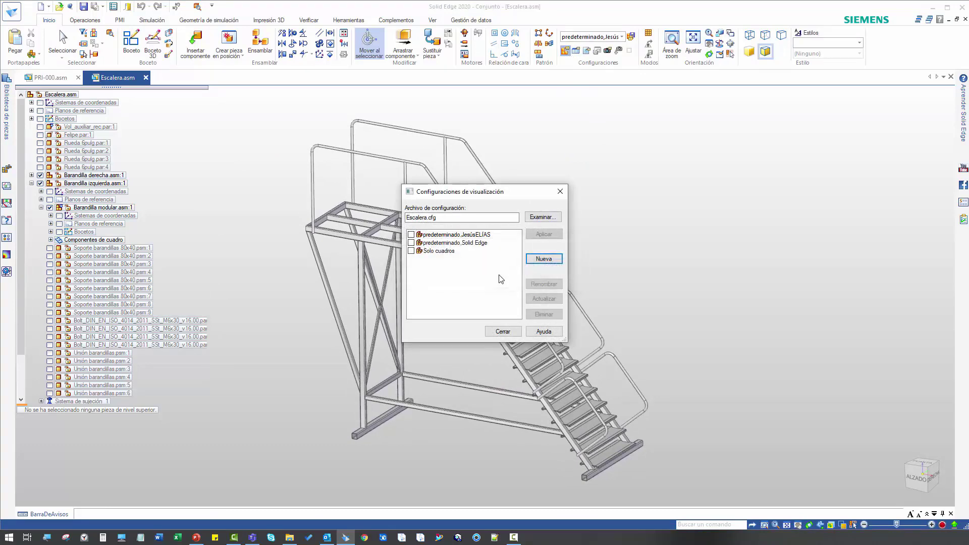
{"action": "left_click", "coordinate": [503, 331]}
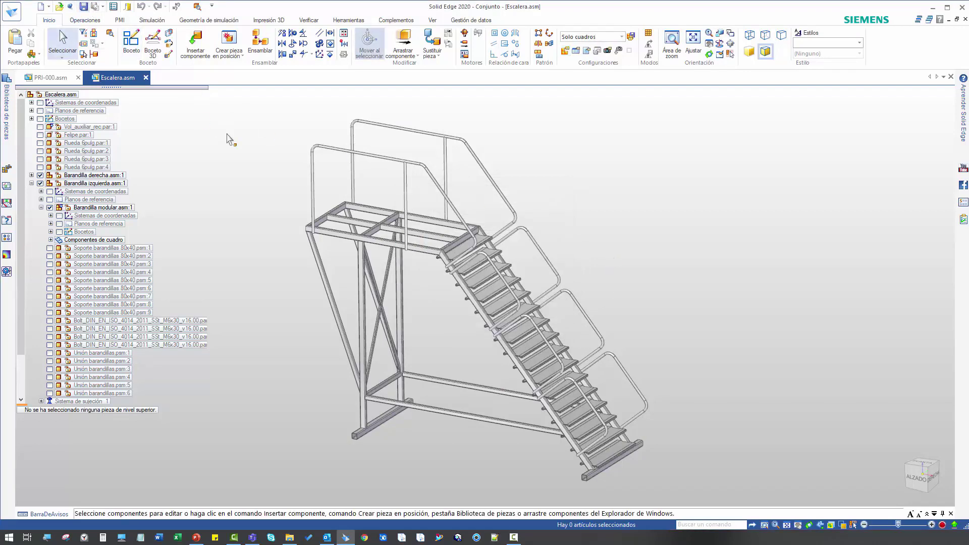
- Create a drawing of the active staircase model from the Plano ISO mm - Cuadros y Bastidores.dft template
{"action": "left_click", "coordinate": [49, 6]}
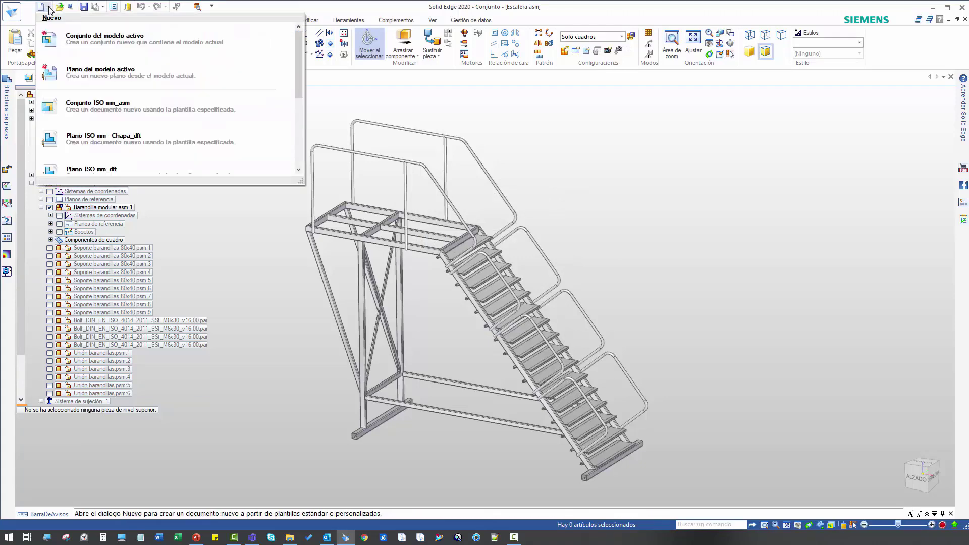
{"action": "left_click", "coordinate": [118, 76]}
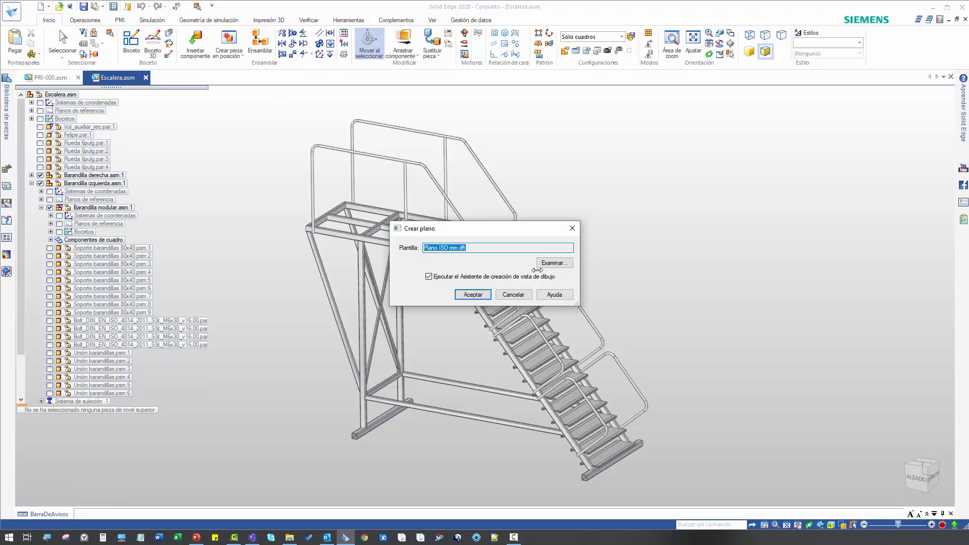
{"action": "left_click", "coordinate": [552, 262]}
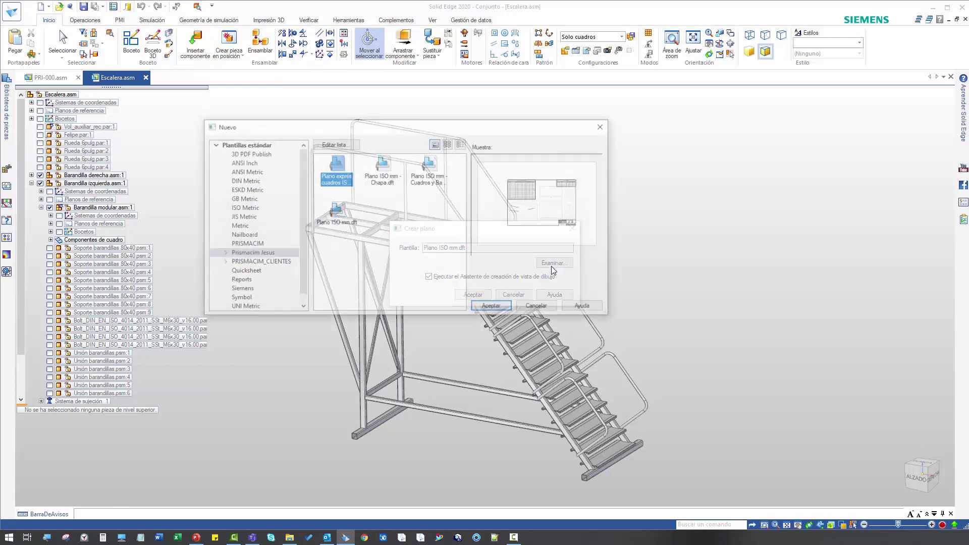
{"action": "left_click", "coordinate": [430, 182]}
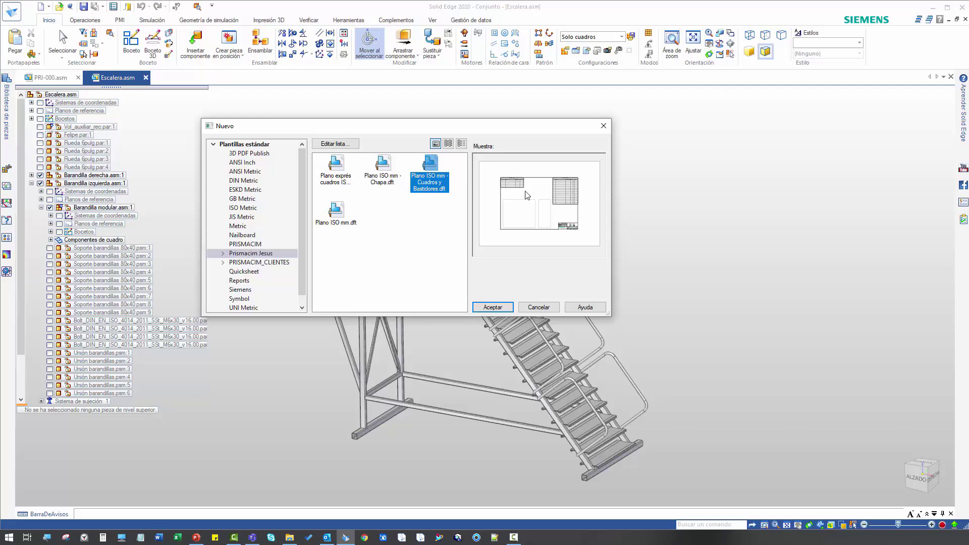
{"action": "left_click", "coordinate": [504, 309]}
{"action": "left_click", "coordinate": [462, 294]}
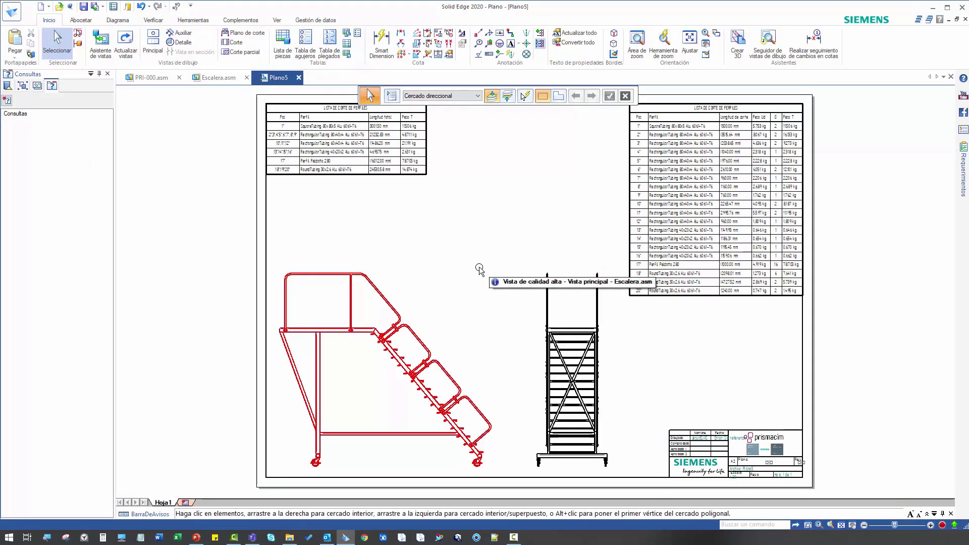
- Assign the Solo cuadros display configuration to the staircase's side view in its view properties
{"action": "left_click", "coordinate": [411, 349]}
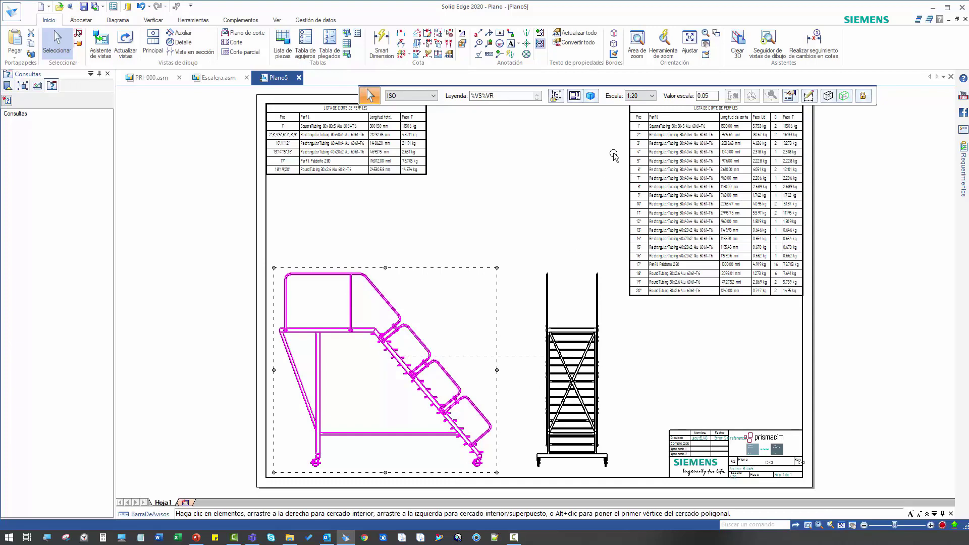
{"action": "left_click", "coordinate": [787, 96]}
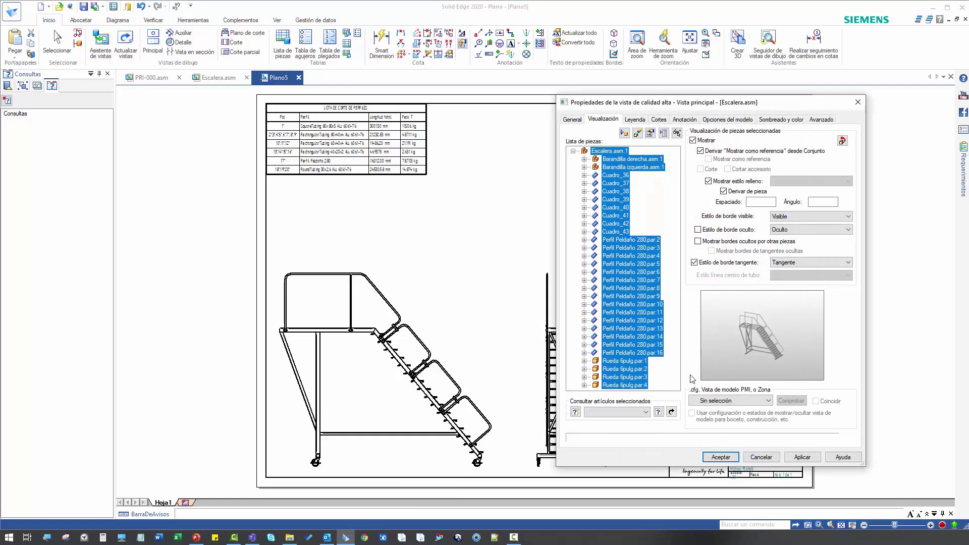
{"action": "left_click", "coordinate": [706, 401]}
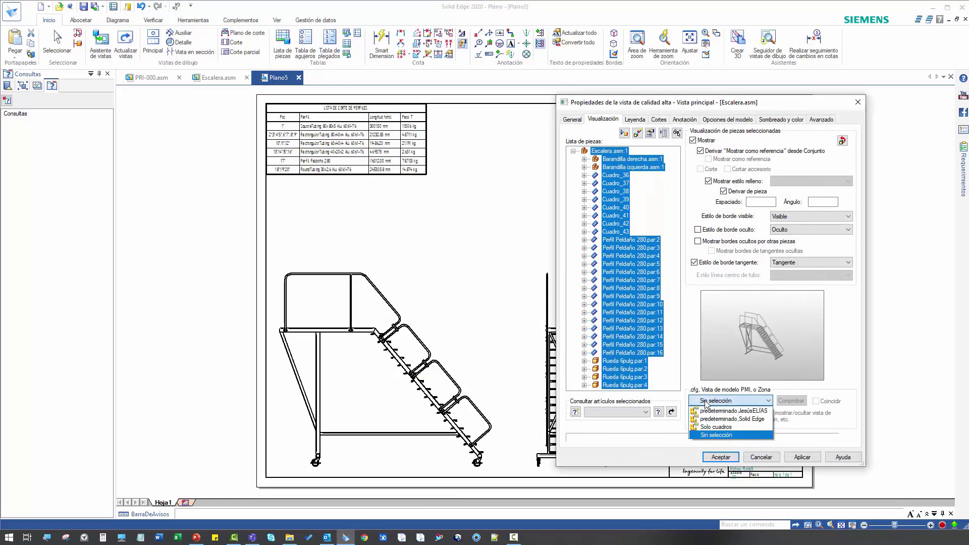
{"action": "left_click", "coordinate": [716, 427]}
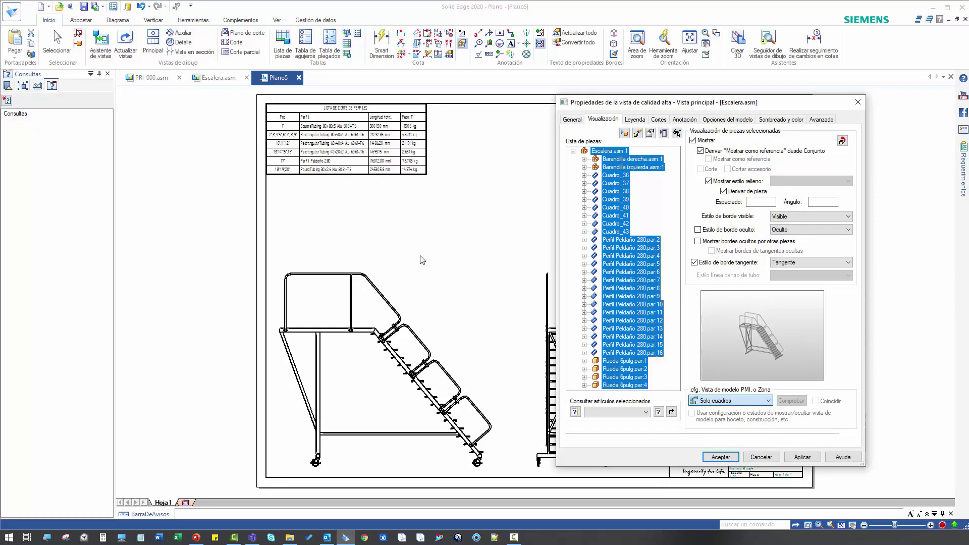
- Assign the Solo cuadros configuration to the staircase's end view as well, and update the drawing views
{"action": "left_click", "coordinate": [551, 341]}
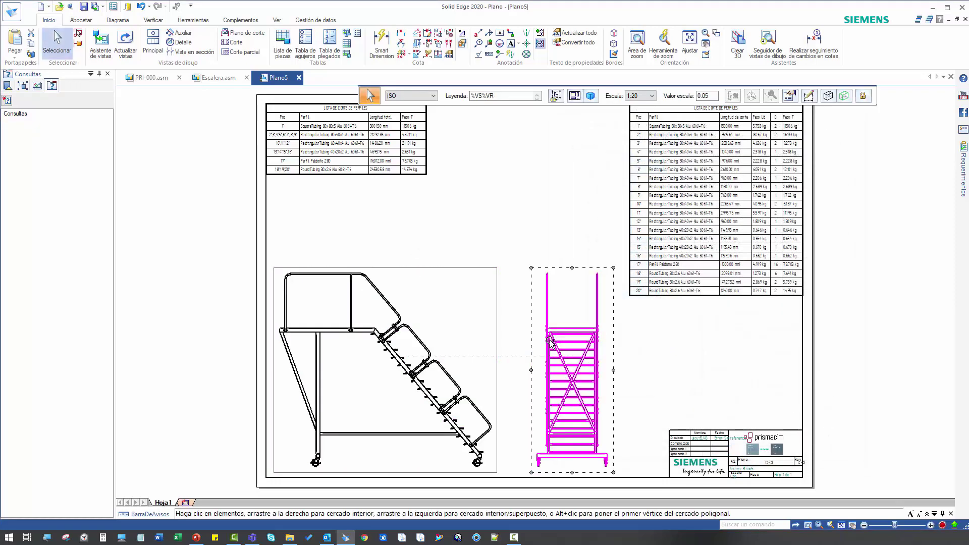
{"action": "left_click", "coordinate": [792, 99]}
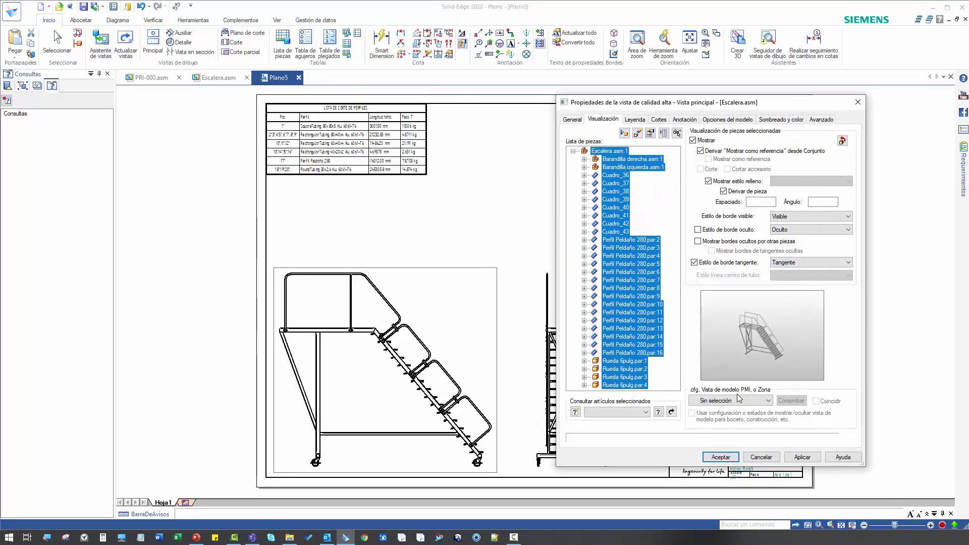
{"action": "left_click", "coordinate": [721, 401]}
{"action": "left_click", "coordinate": [716, 427]}
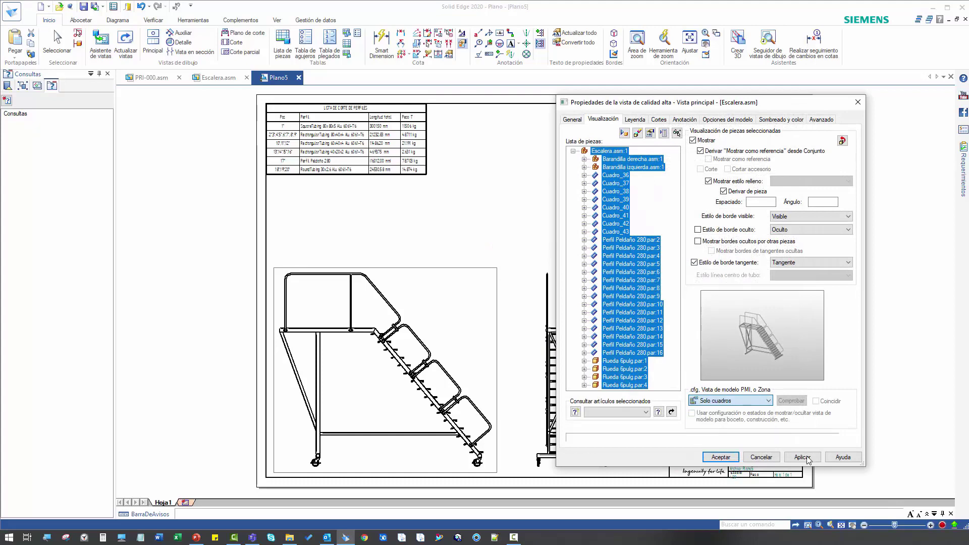
{"action": "left_click", "coordinate": [720, 458]}
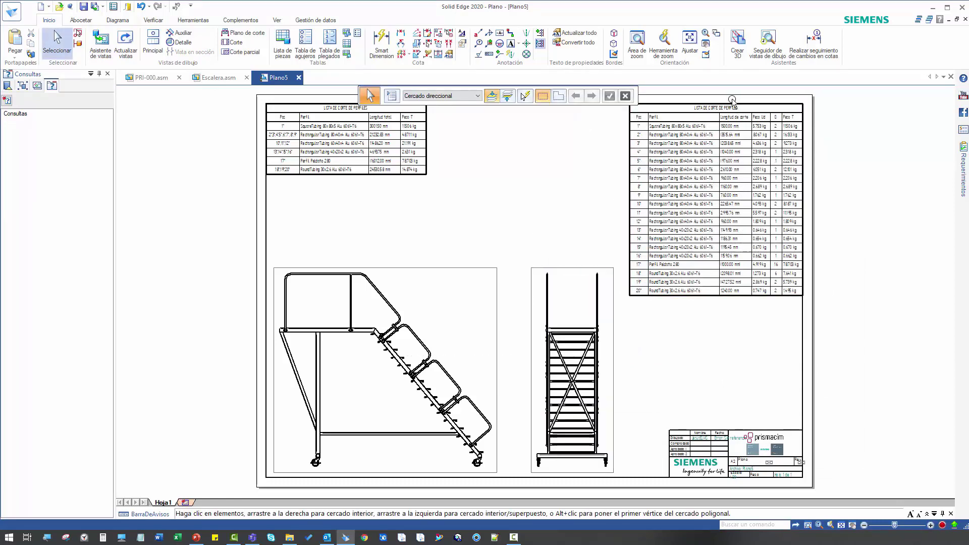
{"action": "left_click", "coordinate": [126, 40]}
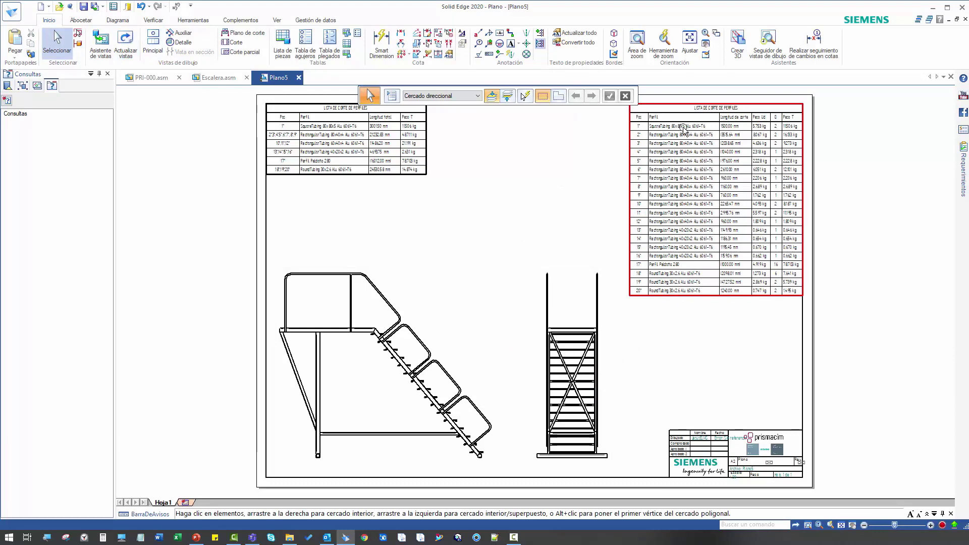
- Examine the two profile cut lists and the updated side and end views on the sheet
{"action": "scroll", "coordinate": [729, 111], "scroll_direction": "up", "scroll_amount": 2}
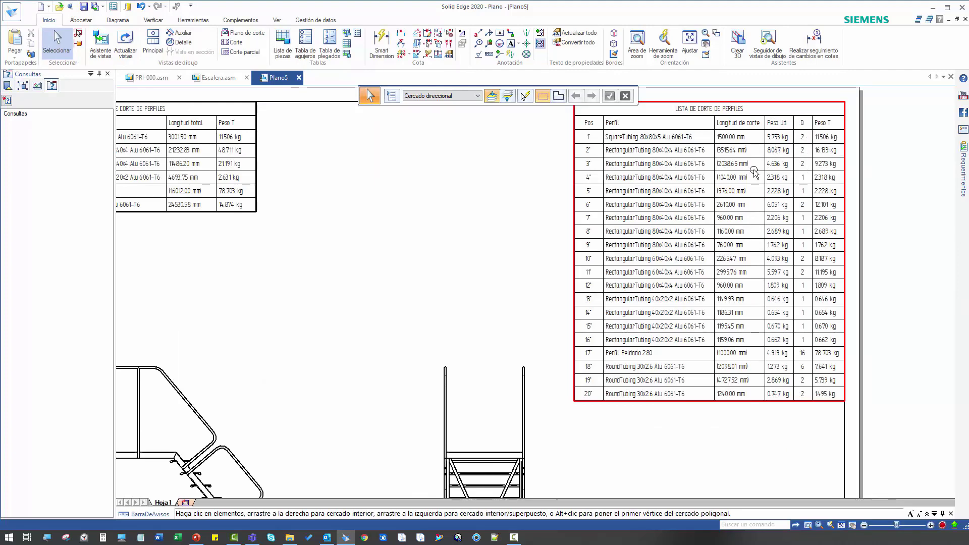
{"action": "scroll", "coordinate": [637, 173], "scroll_direction": "down", "scroll_amount": 1}
{"action": "middle_click_drag", "start_coordinate": [449, 179], "coordinate": [637, 218]}
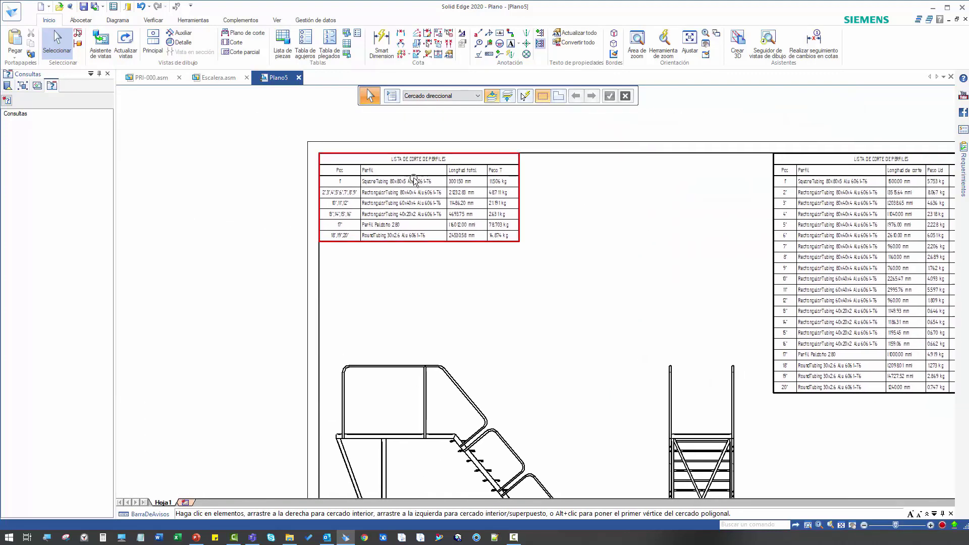
{"action": "scroll", "coordinate": [414, 180], "scroll_direction": "up", "scroll_amount": 2}
{"action": "scroll", "coordinate": [698, 252], "scroll_direction": "down", "scroll_amount": 2}
{"action": "middle_click_drag", "start_coordinate": [702, 268], "coordinate": [596, 160]}
{"action": "mouse_move", "coordinate": [572, 259]}
{"action": "middle_mouse_down"}
{"action": "mouse_move", "coordinate": [561, 210]}
{"action": "mouse_move", "coordinate": [538, 173]}
{"action": "middle_mouse_up"}
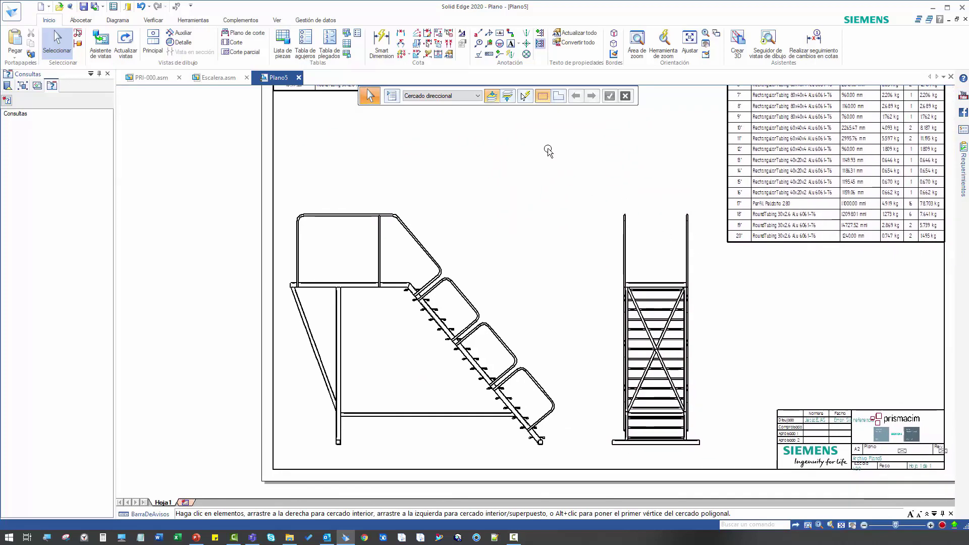
- Add automatic item balloons to the staircase's end view with the parts list command and a saved settings set
{"action": "left_click", "coordinate": [283, 44]}
{"action": "left_click", "coordinate": [622, 248]}
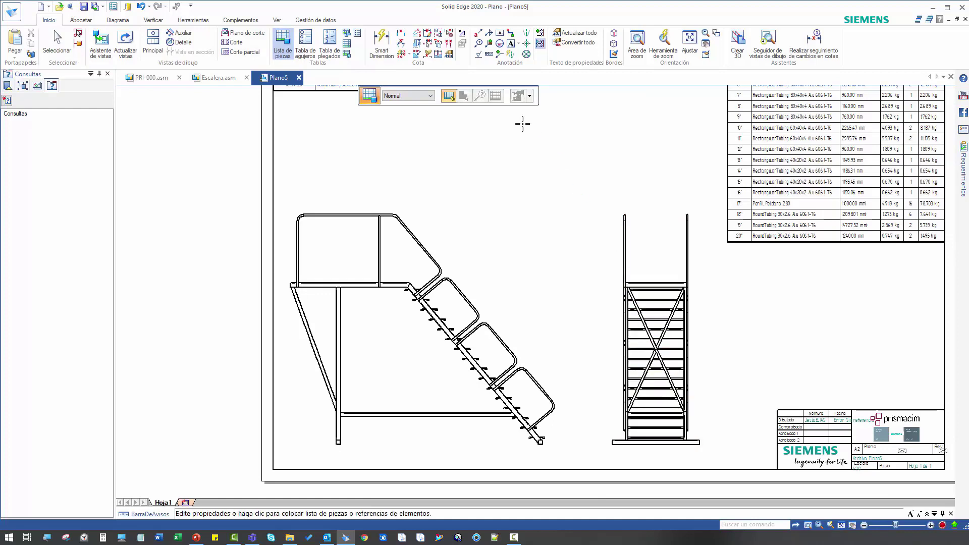
{"action": "left_click", "coordinate": [530, 96]}
{"action": "left_click", "coordinate": [540, 126]}
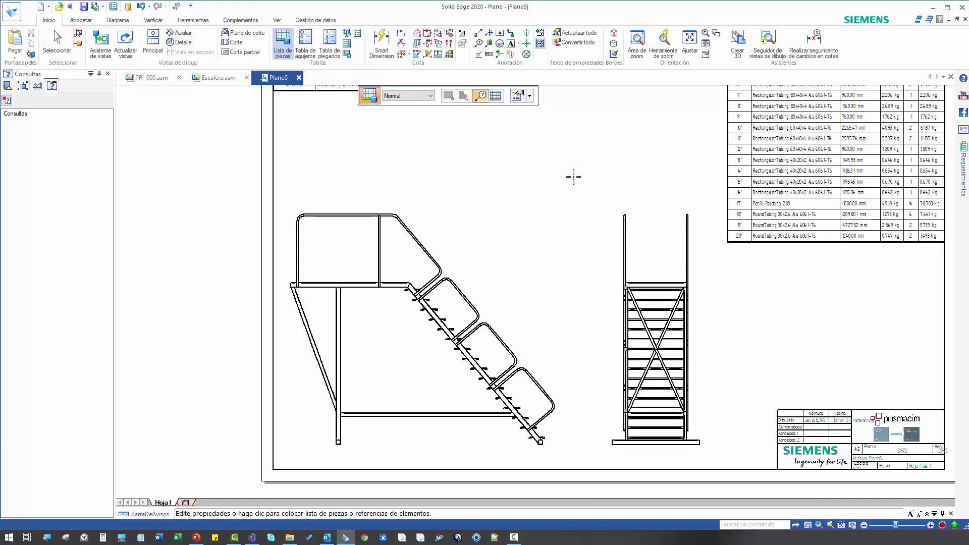
{"action": "middle_click_drag", "start_coordinate": [541, 175], "coordinate": [511, 179]}
{"action": "left_click", "coordinate": [596, 238]}
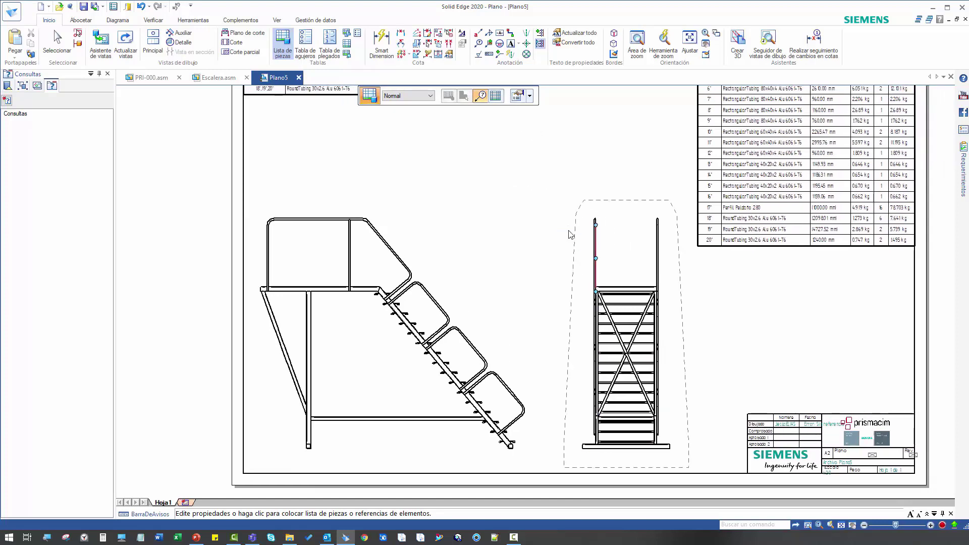
- Add automatic item balloons to the staircase's side view using the same saved parts list settings
{"action": "middle_click_drag", "start_coordinate": [446, 210], "coordinate": [562, 229]}
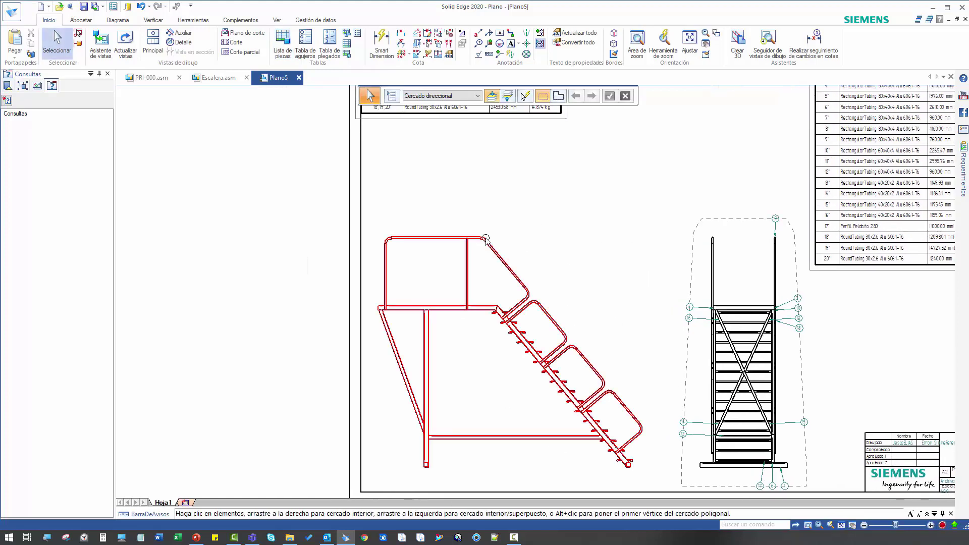
{"action": "left_click", "coordinate": [283, 44]}
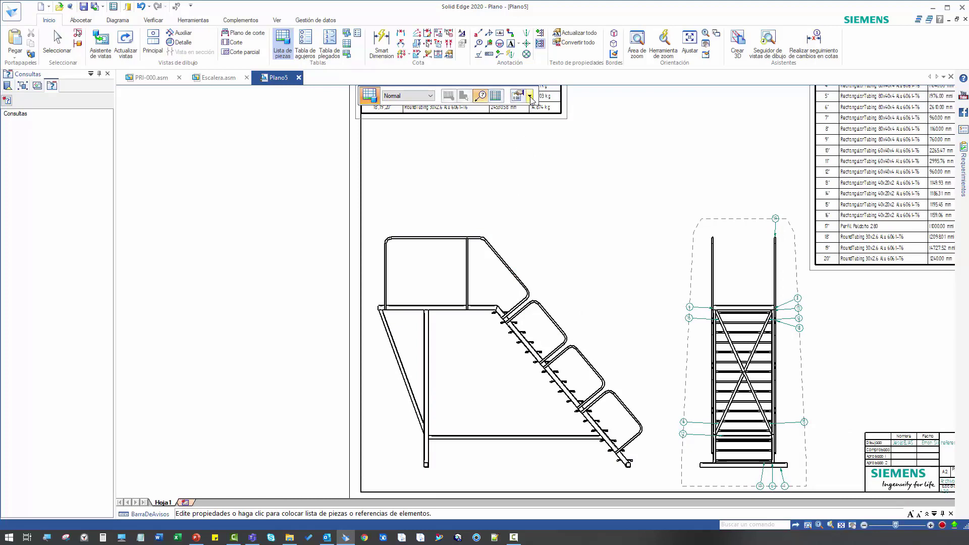
{"action": "left_click", "coordinate": [531, 98]}
{"action": "left_click", "coordinate": [536, 127]}
{"action": "left_click", "coordinate": [482, 232]}
- Shift the ballooned side view slightly toward the end view, away from the sheet border
{"action": "middle_click_drag", "start_coordinate": [626, 237], "coordinate": [631, 203]}
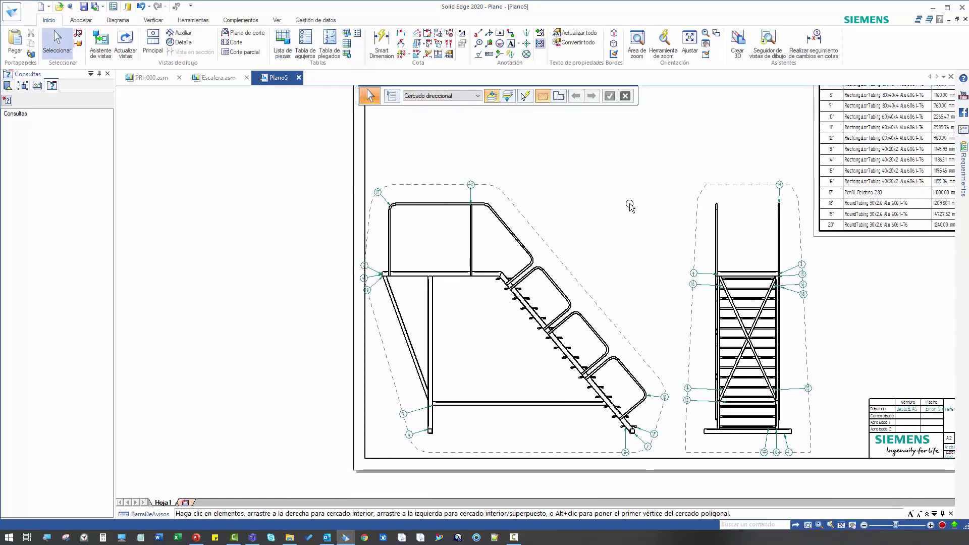
{"action": "left_click", "coordinate": [532, 269]}
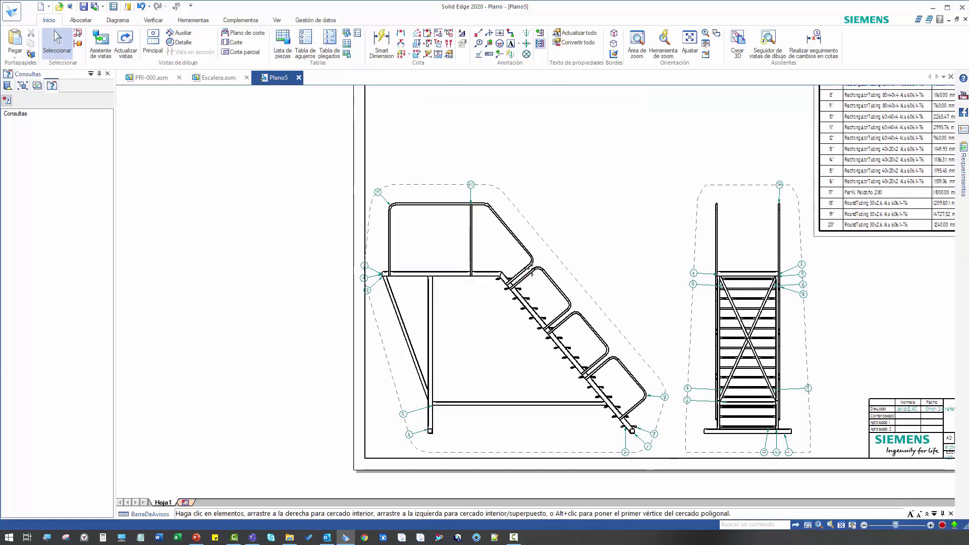
{"action": "left_click_drag", "start_coordinate": [538, 265], "coordinate": [550, 262]}
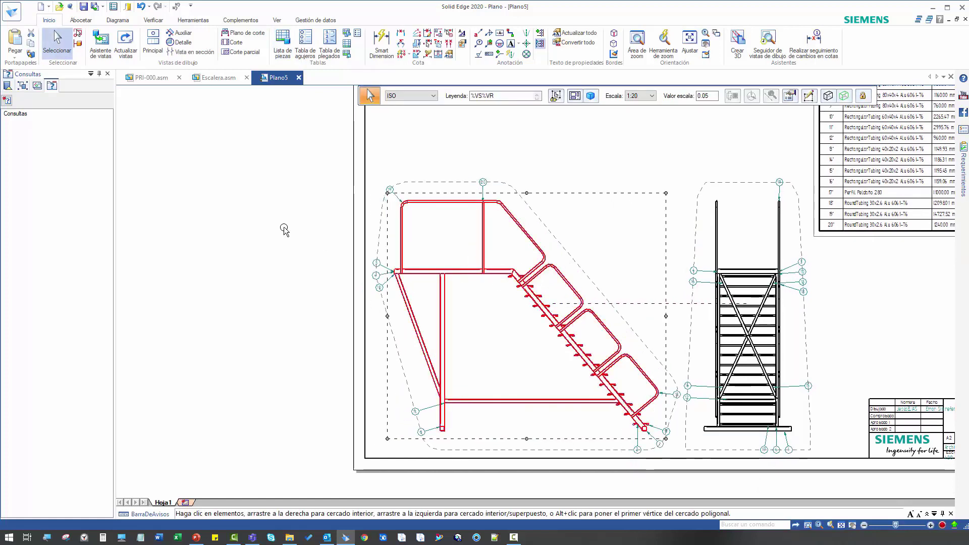
- Save the drawing as Escalera.dft, overwriting the existing file
{"action": "left_click", "coordinate": [280, 228]}
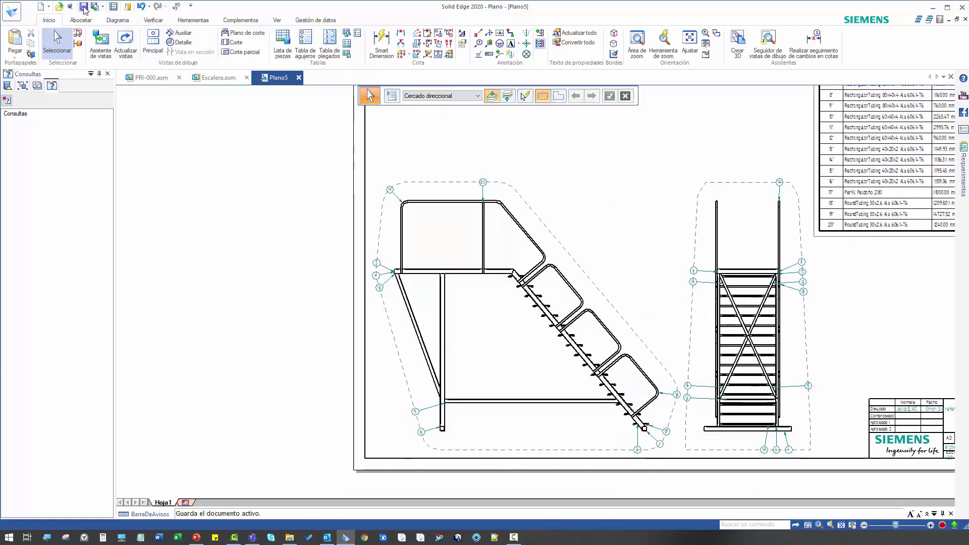
{"action": "key", "text": "ctrl+s"}
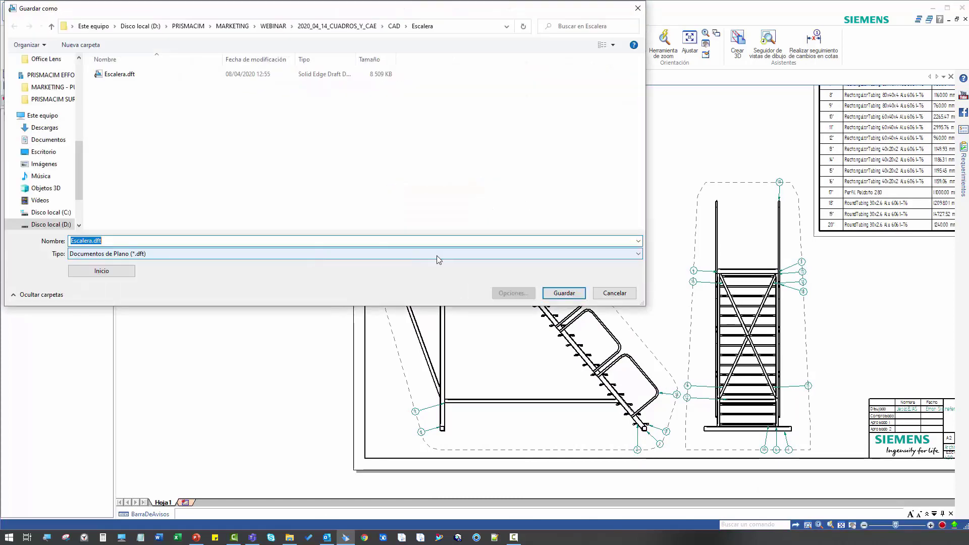
{"action": "left_click", "coordinate": [559, 294]}
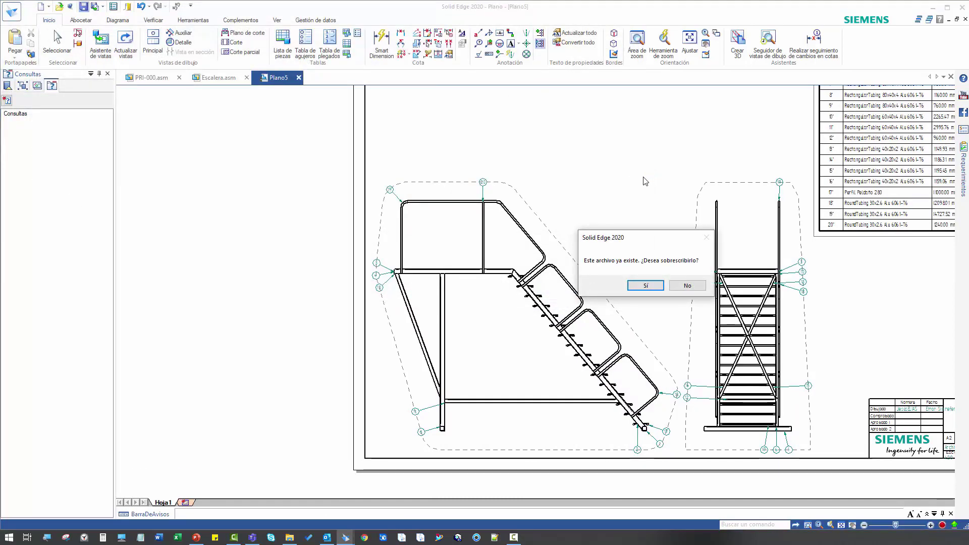
{"action": "left_click", "coordinate": [645, 285]}
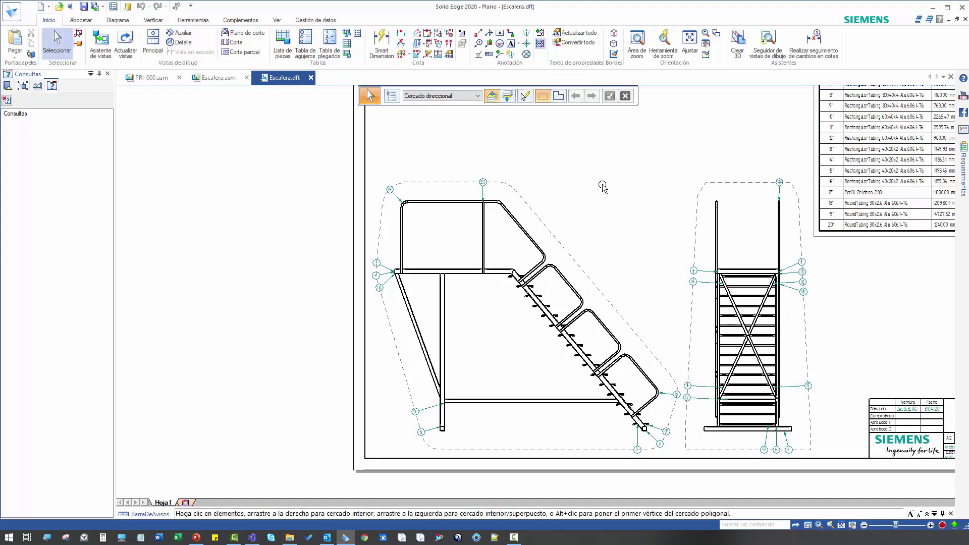
- Show all components in Escalera.asm, hide the worker figure and Vol_auxiliar_rec, and collapse the left railing's structure
{"action": "left_click", "coordinate": [225, 79]}
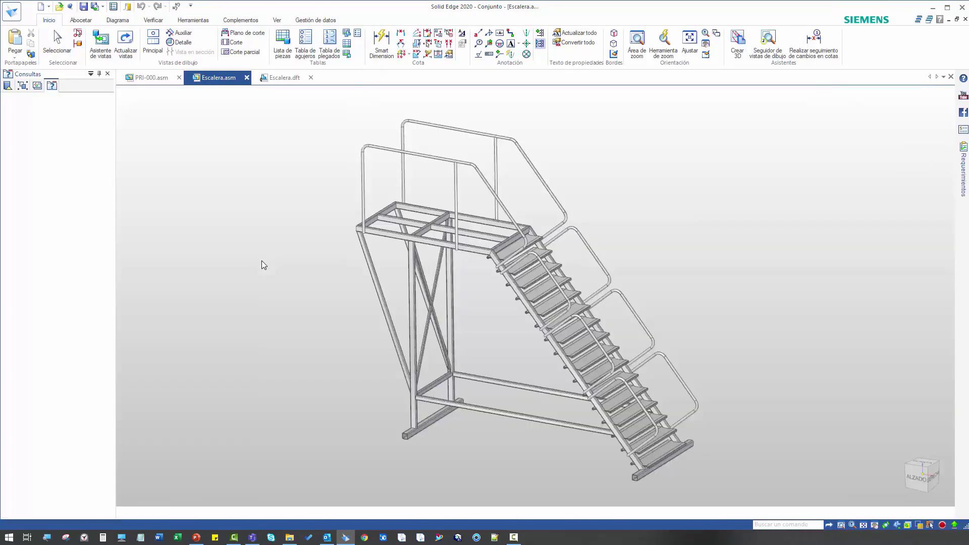
{"action": "right_click", "coordinate": [209, 180]}
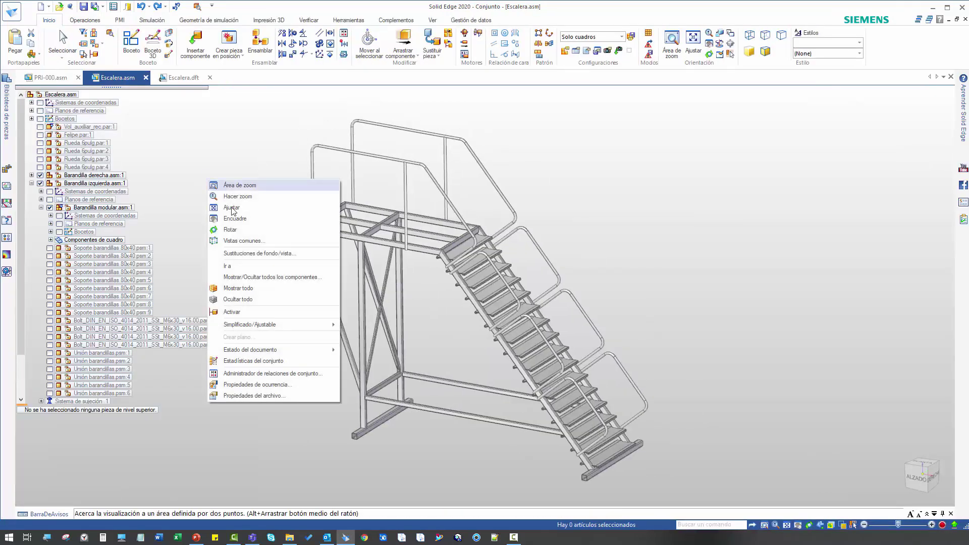
{"action": "left_click", "coordinate": [268, 289]}
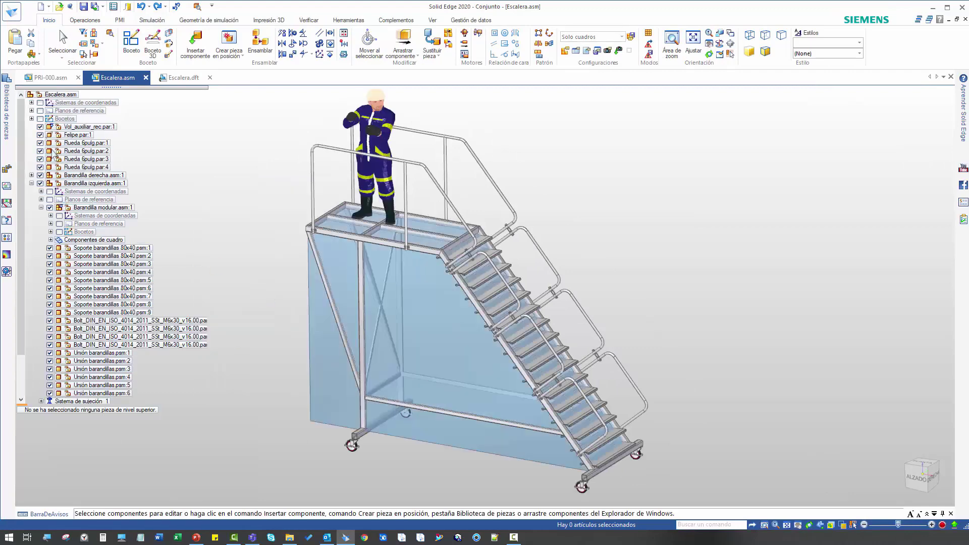
{"action": "left_click", "coordinate": [40, 135]}
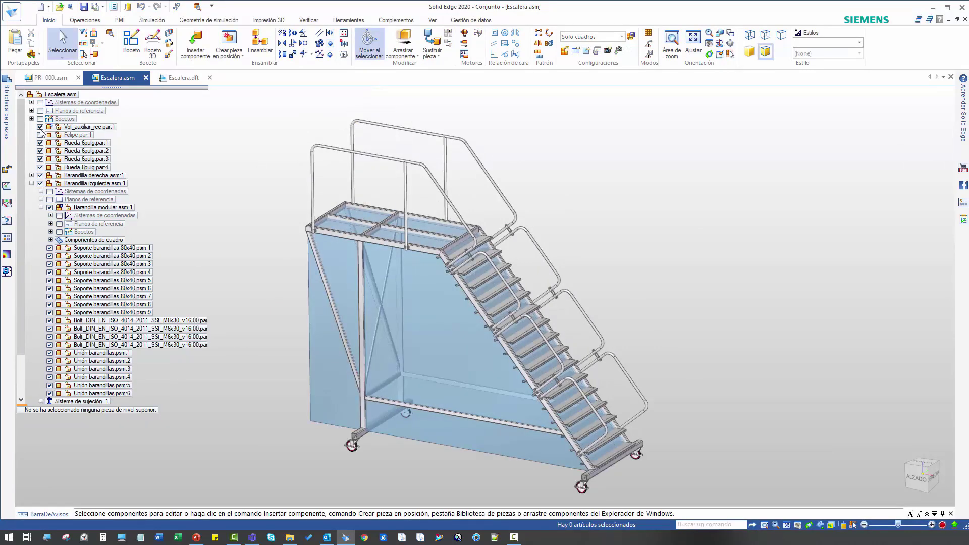
{"action": "left_click", "coordinate": [41, 127]}
{"action": "left_click", "coordinate": [32, 183]}
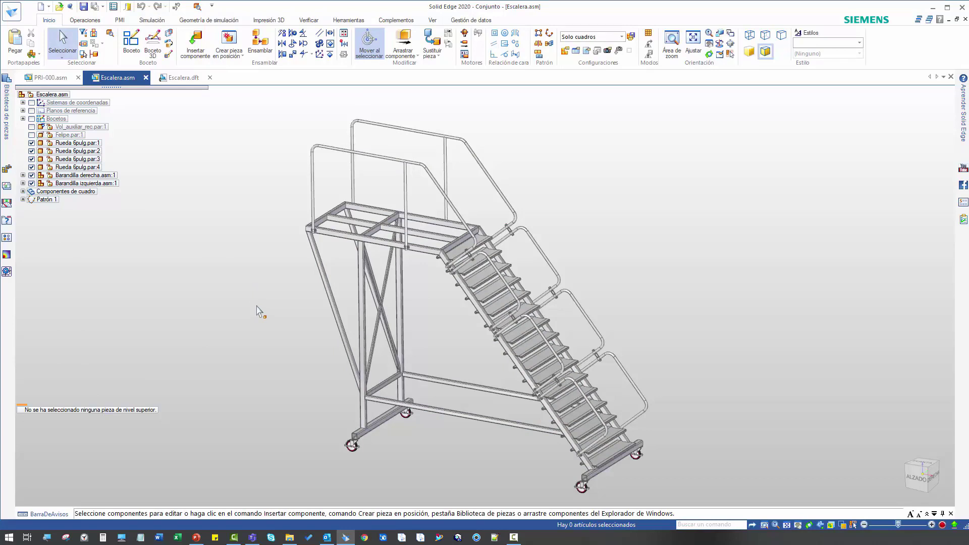
- Hide the staircase's auxiliary volume Vol_auxiliar_rec in the hangar assembly PRI-000.asm
{"action": "left_click", "coordinate": [49, 77]}
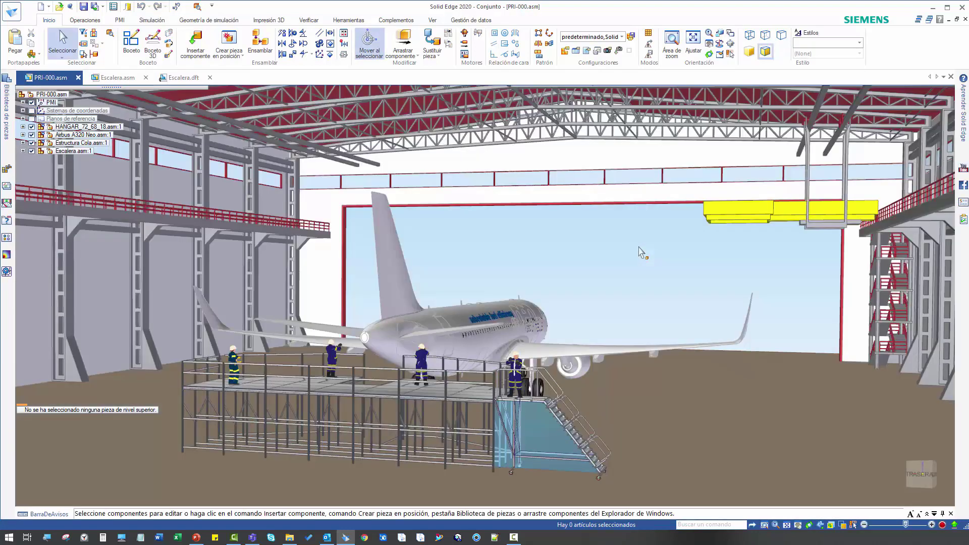
{"action": "left_click", "coordinate": [544, 431]}
{"action": "right_click", "coordinate": [592, 230]}
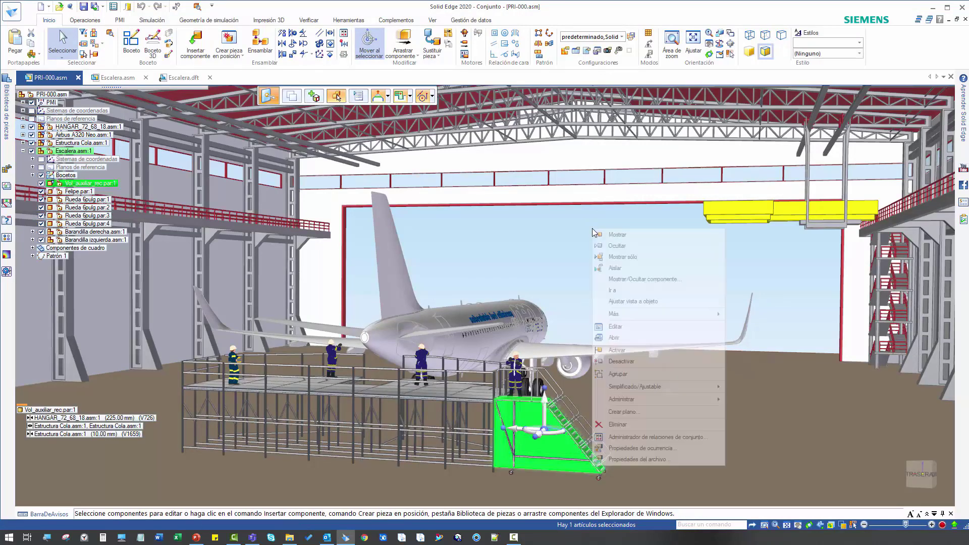
{"action": "left_click", "coordinate": [614, 247]}
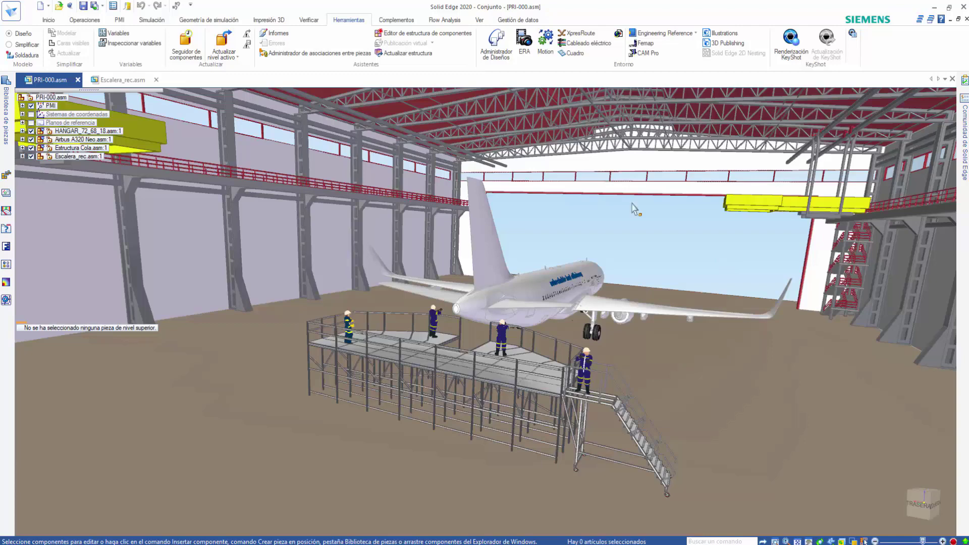
- Hide the component group Grupo de conjunto_1 in Escalera_rec.asm to leave only the staircase frame shown
{"action": "left_click", "coordinate": [121, 79]}
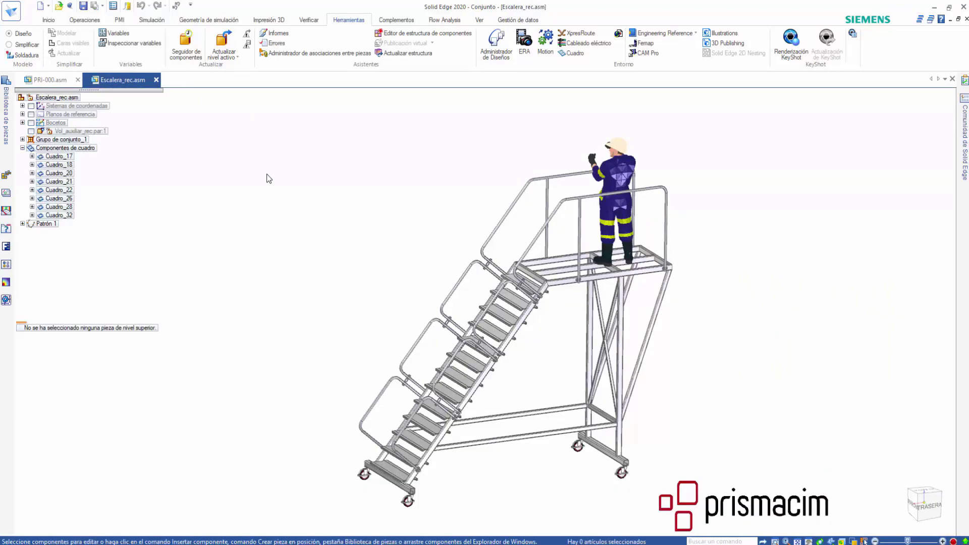
{"action": "right_click", "coordinate": [52, 140]}
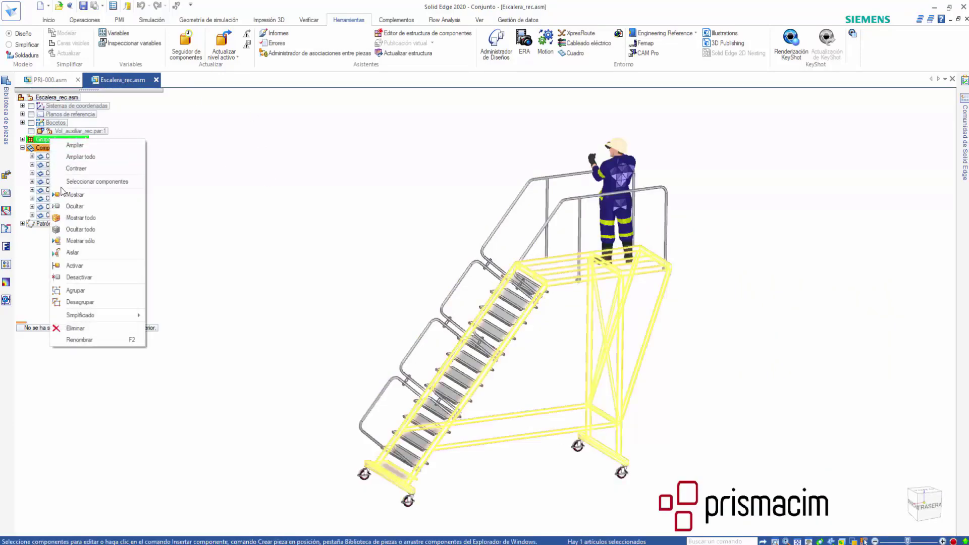
{"action": "left_click", "coordinate": [81, 207]}
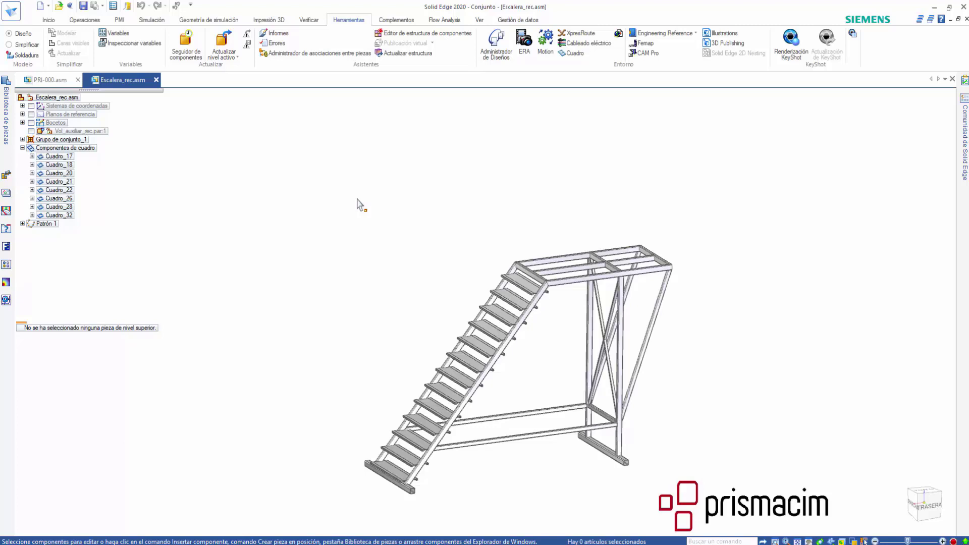
- In the frame environment, create a linear static study with beam mesh, adding applied load, constraint force and beam end reaction results
{"action": "left_click", "coordinate": [572, 56]}
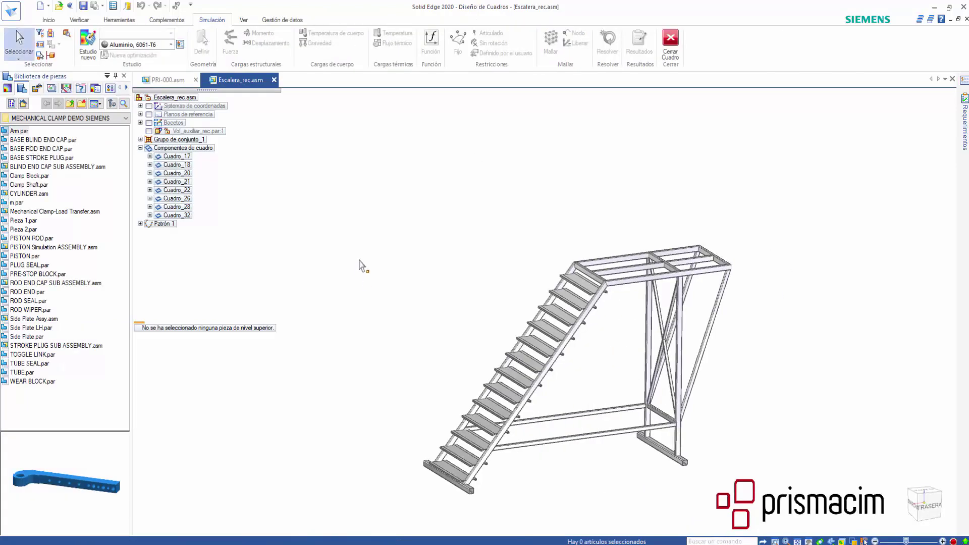
{"action": "left_click", "coordinate": [8, 89]}
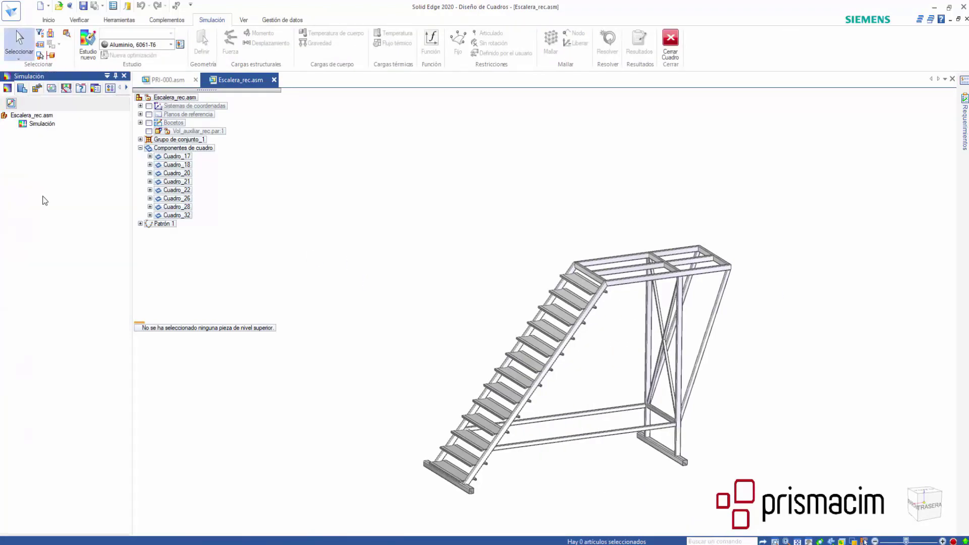
{"action": "left_click", "coordinate": [87, 45]}
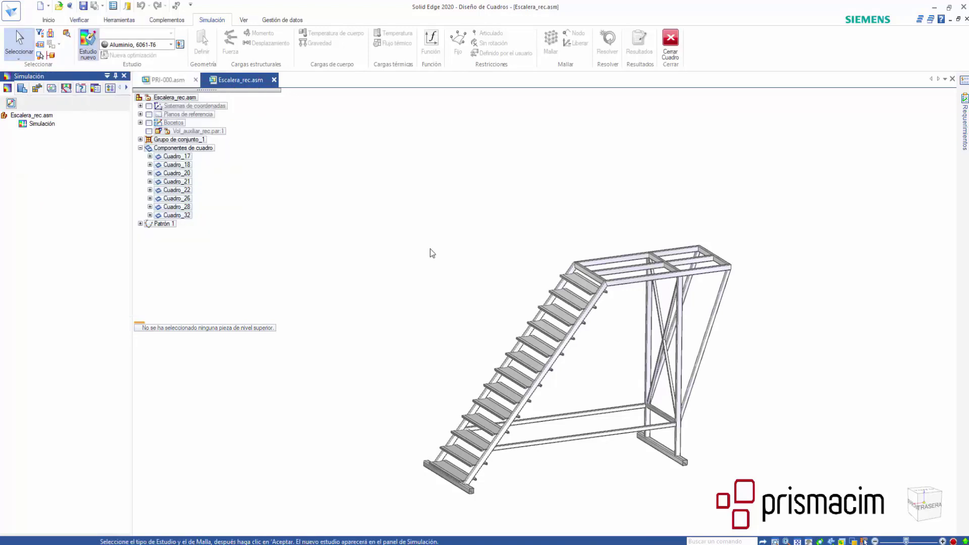
{"action": "left_click_drag", "start_coordinate": [474, 86], "coordinate": [398, 87]}
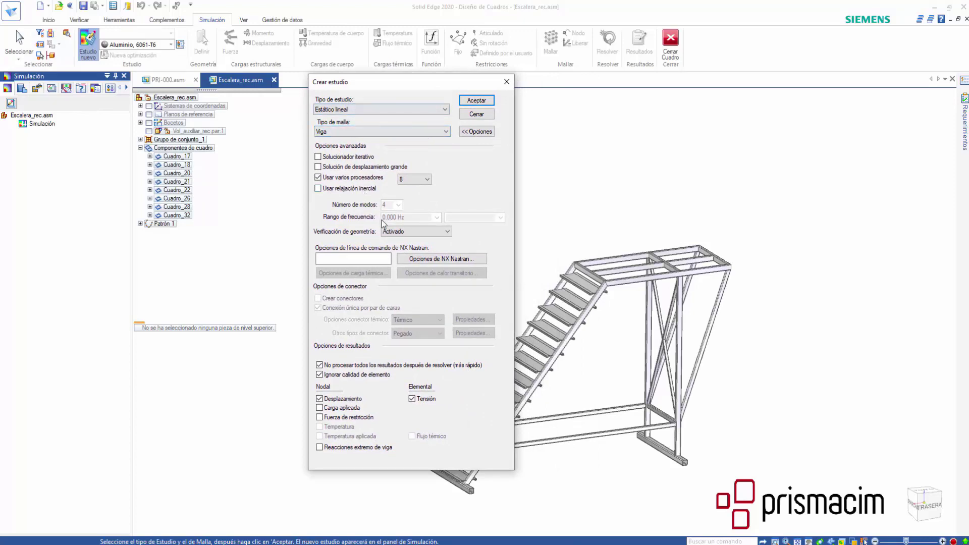
{"action": "left_click", "coordinate": [414, 232]}
{"action": "left_click", "coordinate": [415, 238]}
{"action": "left_click", "coordinate": [319, 447]}
{"action": "left_click", "coordinate": [319, 417]}
{"action": "left_click", "coordinate": [318, 408]}
{"action": "left_click", "coordinate": [475, 100]}
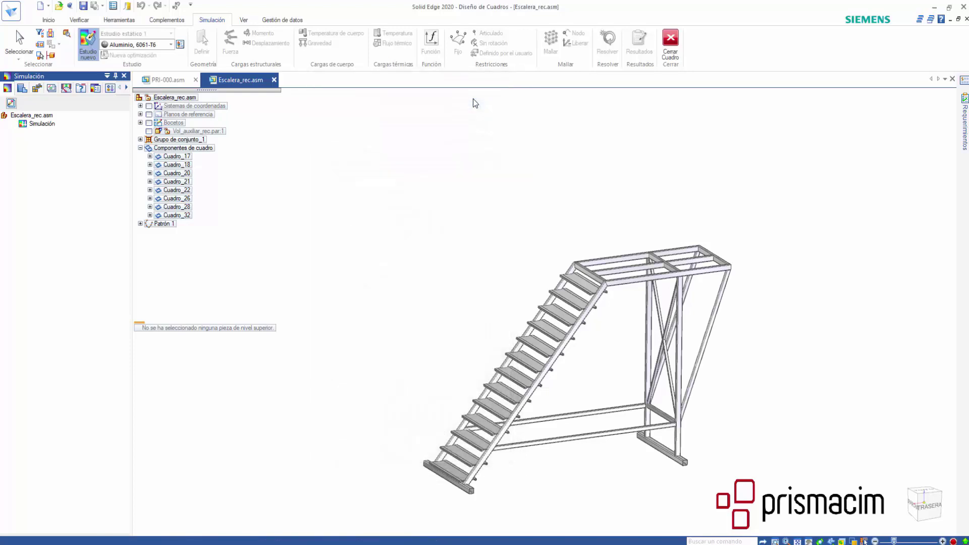
- Include all the staircase's frame members in the study geometry and inspect the beam connection between a tread and its stringer
{"action": "left_click_drag", "start_coordinate": [361, 158], "coordinate": [749, 510]}
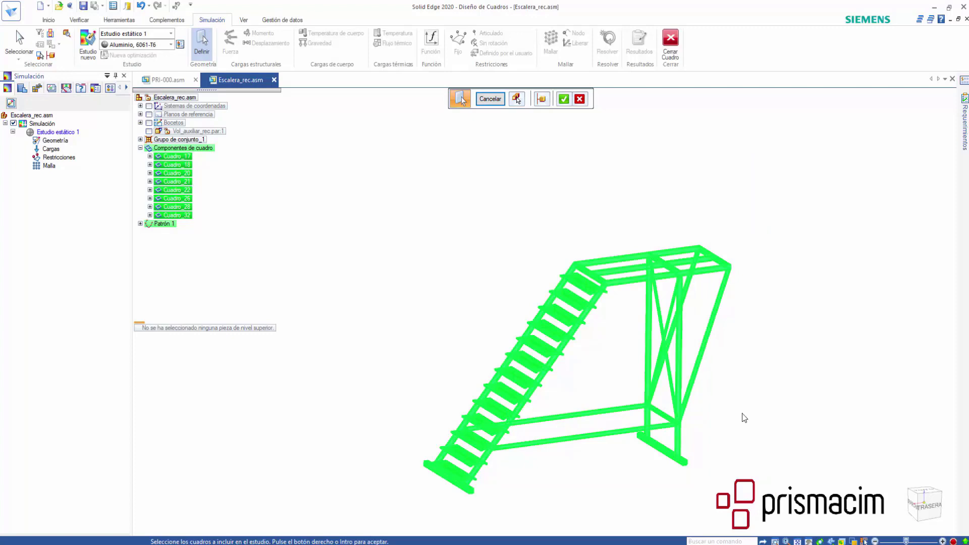
{"action": "left_click", "coordinate": [564, 99]}
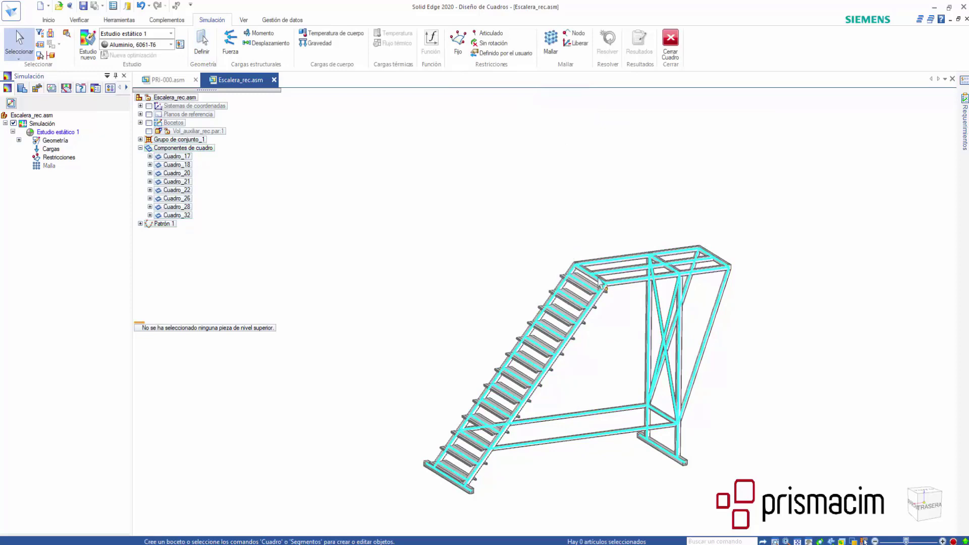
{"action": "scroll", "coordinate": [622, 348], "scroll_direction": "up", "scroll_amount": 6}
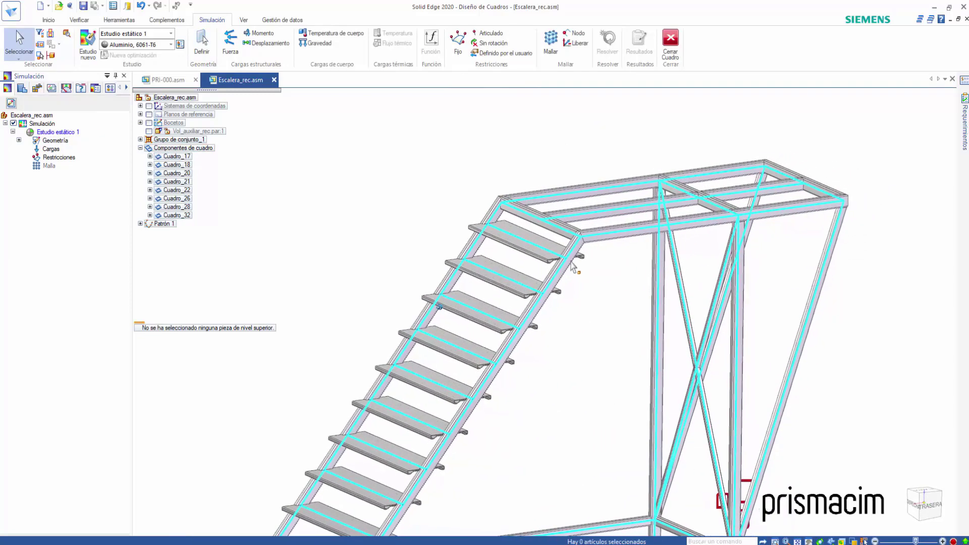
{"action": "scroll", "coordinate": [575, 275], "scroll_direction": "up", "scroll_amount": 5}
{"action": "scroll", "coordinate": [557, 265], "scroll_direction": "up", "scroll_amount": 4}
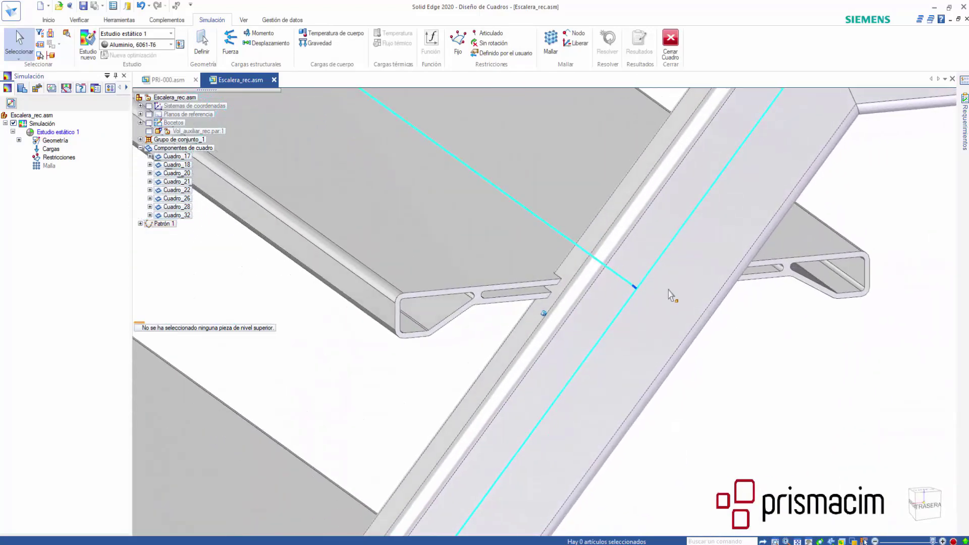
{"action": "scroll", "coordinate": [651, 298], "scroll_direction": "down", "scroll_amount": 5}
{"action": "scroll", "coordinate": [634, 297], "scroll_direction": "down", "scroll_amount": 6}
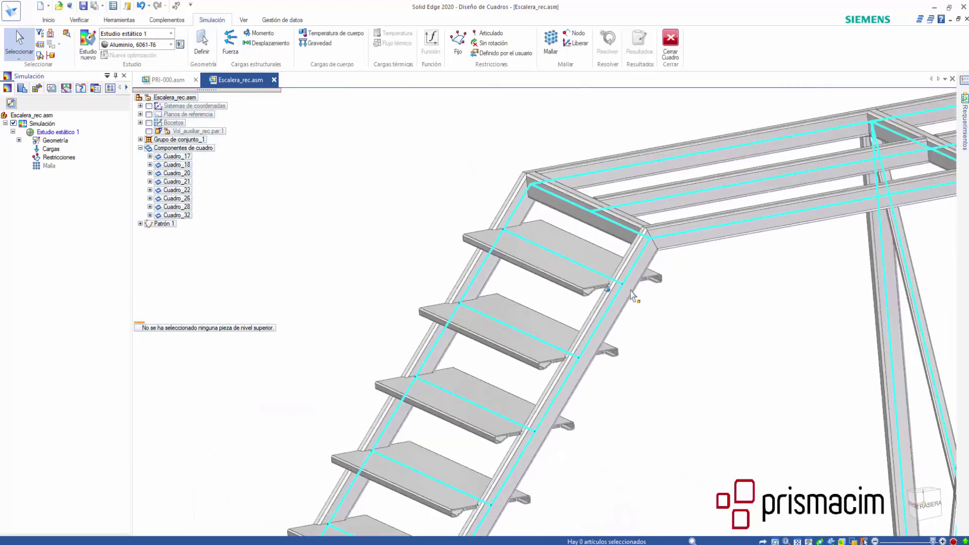
{"action": "scroll", "coordinate": [649, 291], "scroll_direction": "down", "scroll_amount": 6}
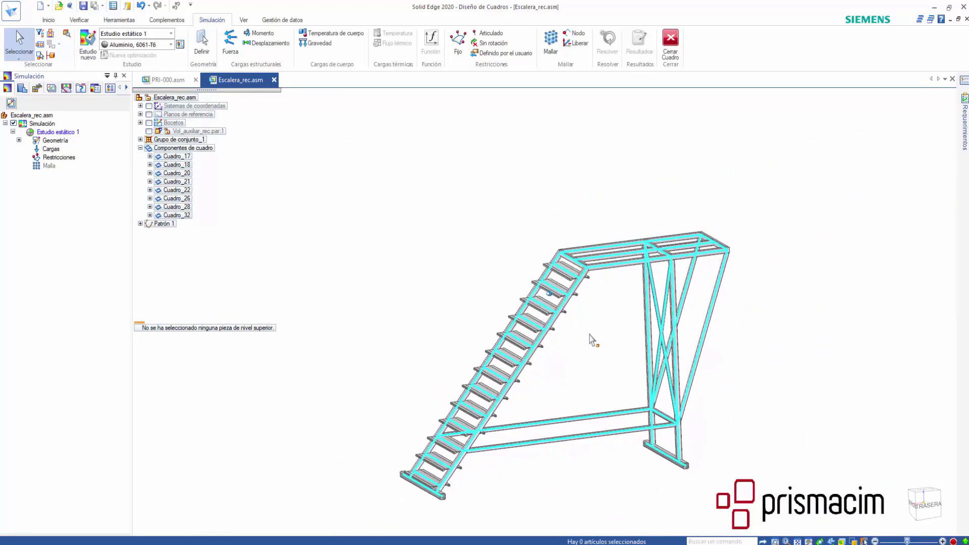
- Apply a downward force of 5000 N to the platform's beam curves, and hide the study loads
{"action": "left_click", "coordinate": [231, 40]}
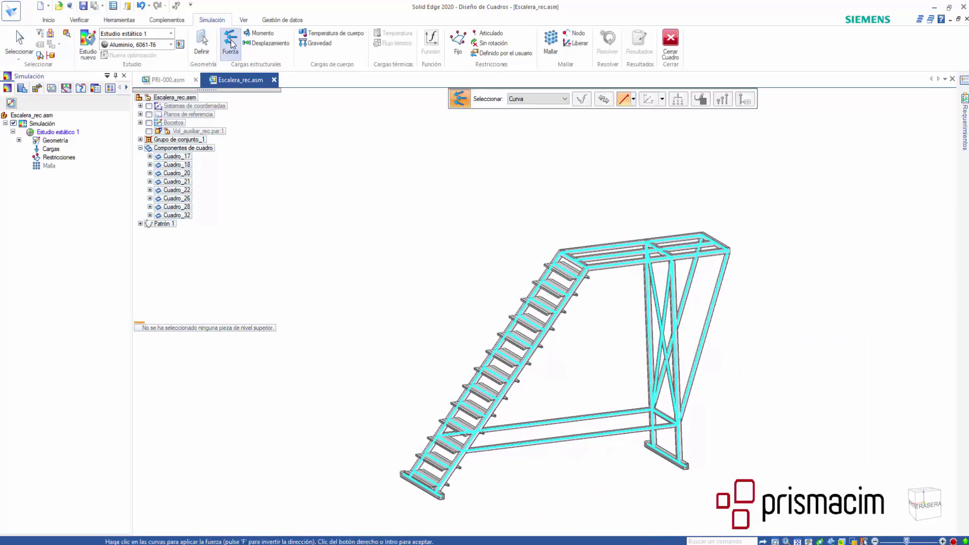
{"action": "left_click", "coordinate": [569, 258]}
{"action": "left_click", "coordinate": [599, 268]}
{"action": "left_click", "coordinate": [594, 256]}
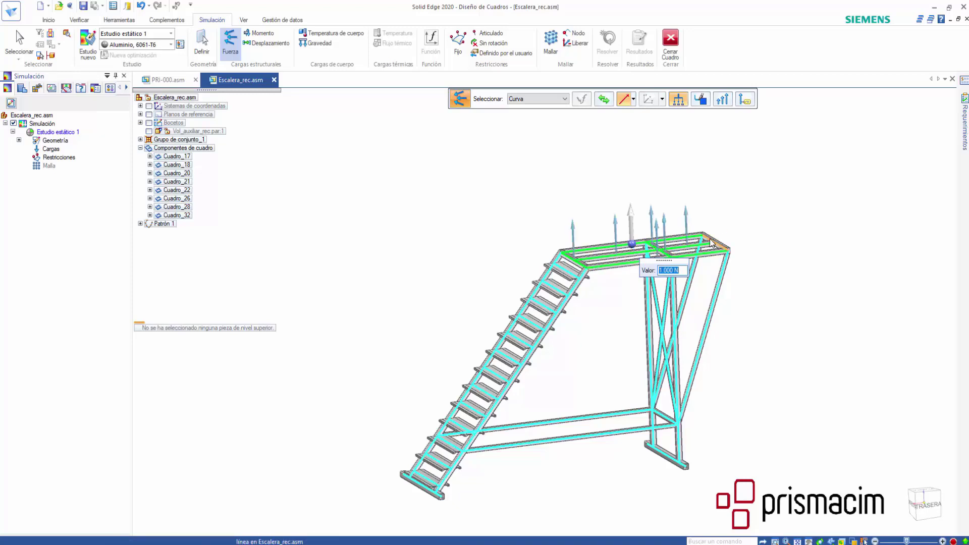
{"action": "type", "text": "f"}
{"action": "type", "text": "5"}
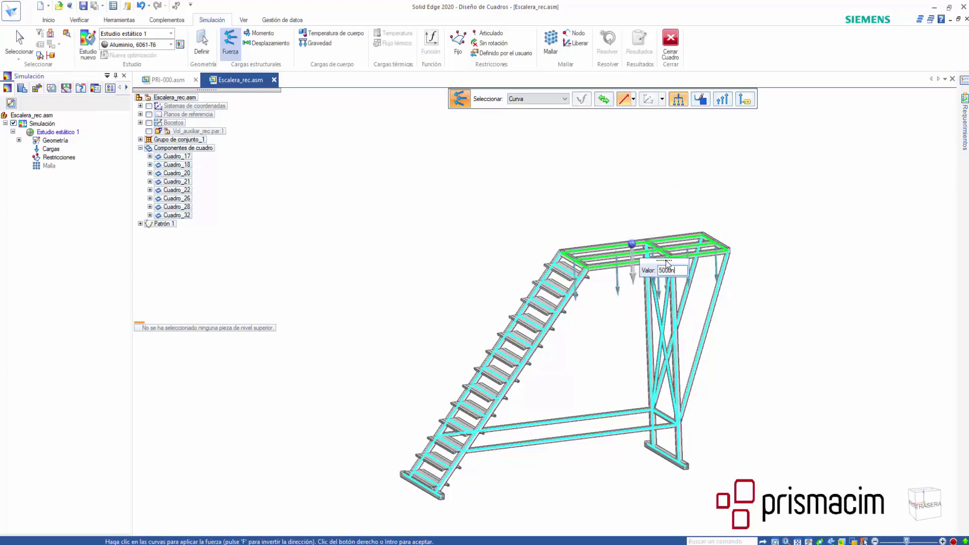
{"action": "type", "text": "000n"}
{"action": "key", "text": "Return"}
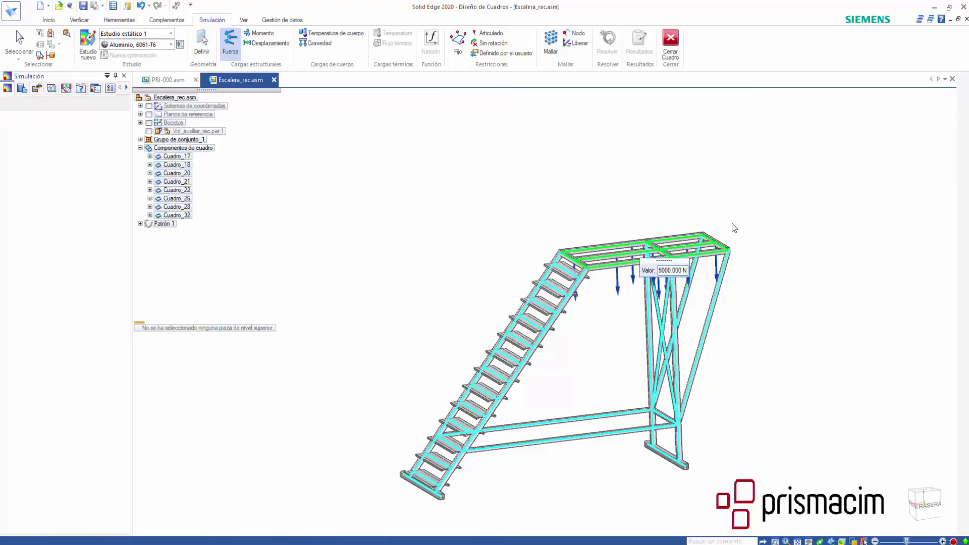
{"action": "left_click", "coordinate": [27, 148]}
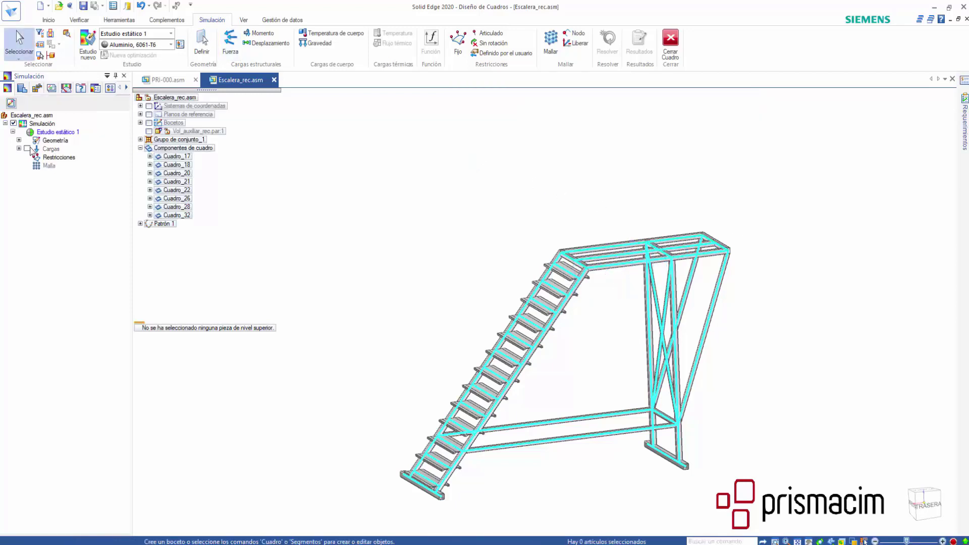
- Apply a pinned constraint to both end nodes of the base crossbar under the platform's vertical legs
{"action": "middle_click_drag", "start_coordinate": [496, 201], "coordinate": [496, 201]}
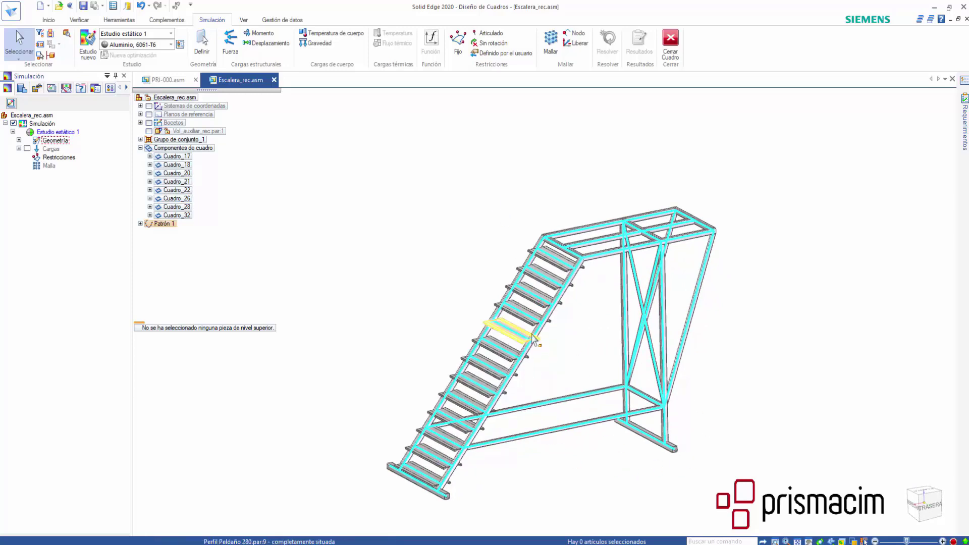
{"action": "left_click", "coordinate": [490, 34]}
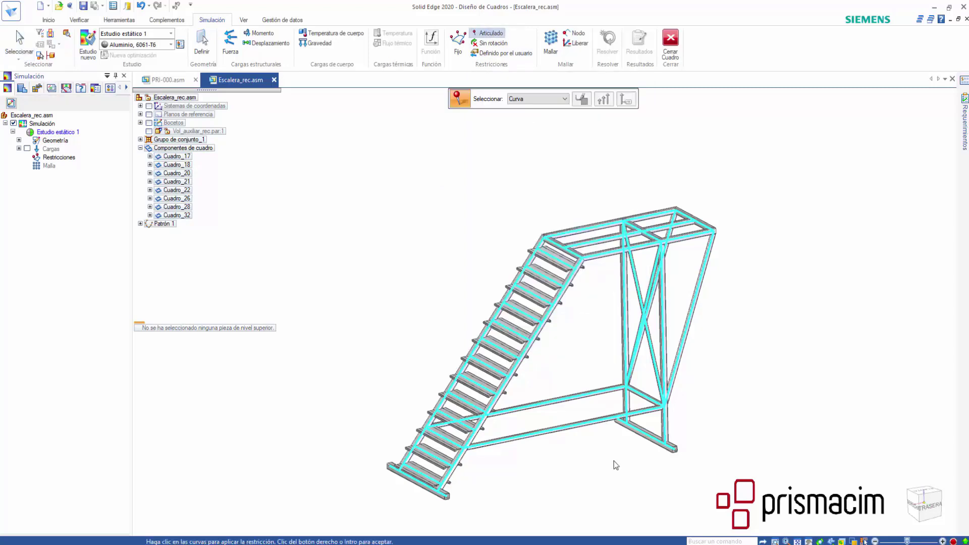
{"action": "left_click", "coordinate": [564, 99]}
{"action": "left_click", "coordinate": [522, 114]}
{"action": "left_click", "coordinate": [675, 450]}
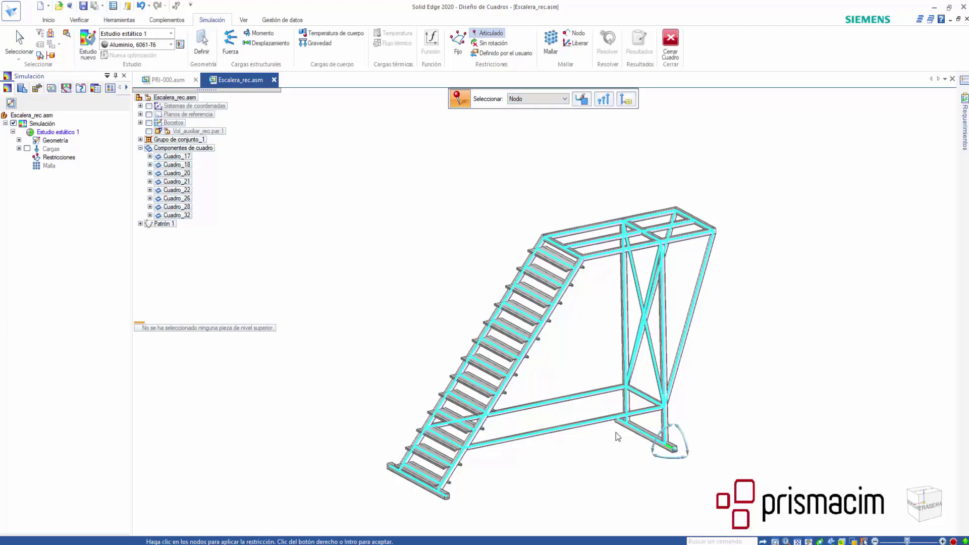
{"action": "left_click", "coordinate": [616, 420]}
{"action": "right_click", "coordinate": [626, 466]}
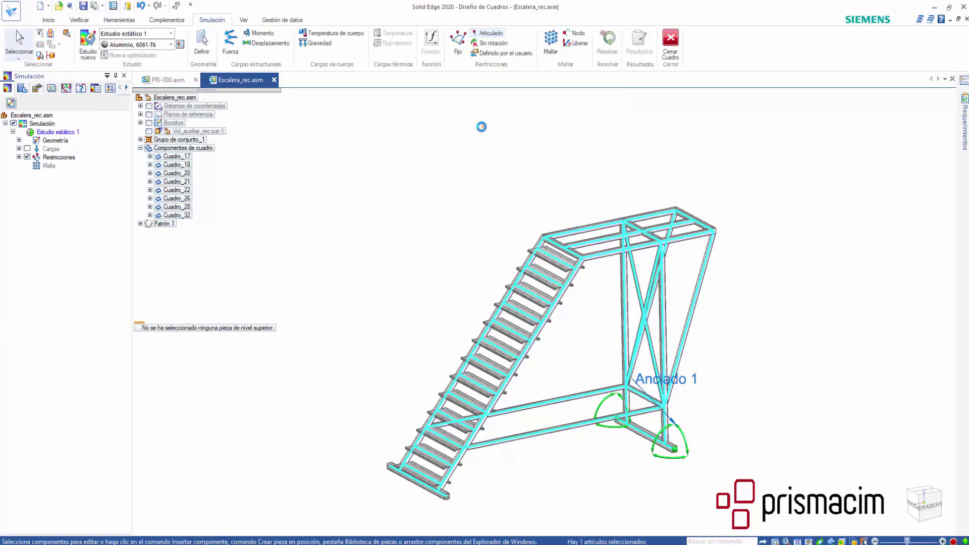
- Apply a user-defined constraint restricting Z translation to both end nodes of the crossbar at the foot of the stairs, and hide the constraints
{"action": "left_click", "coordinate": [500, 53]}
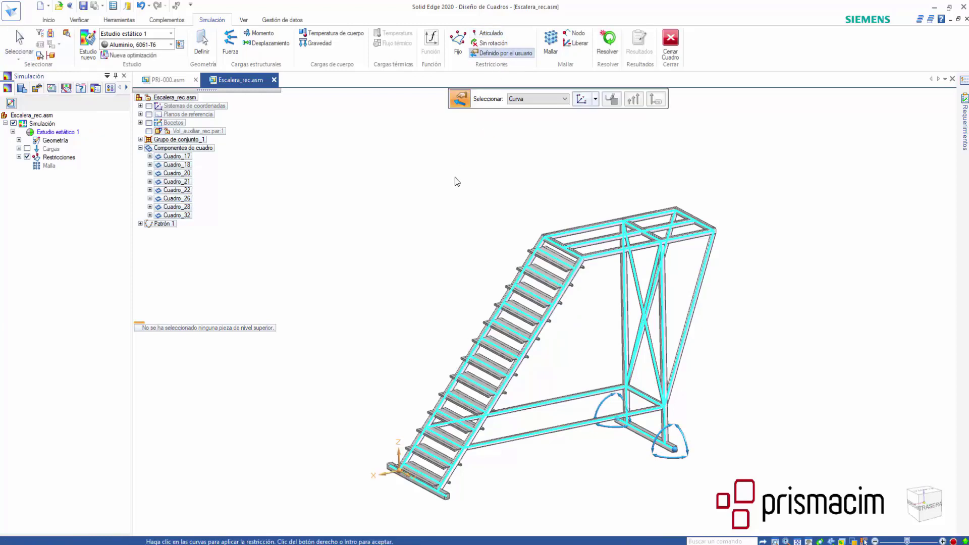
{"action": "left_click", "coordinate": [542, 99]}
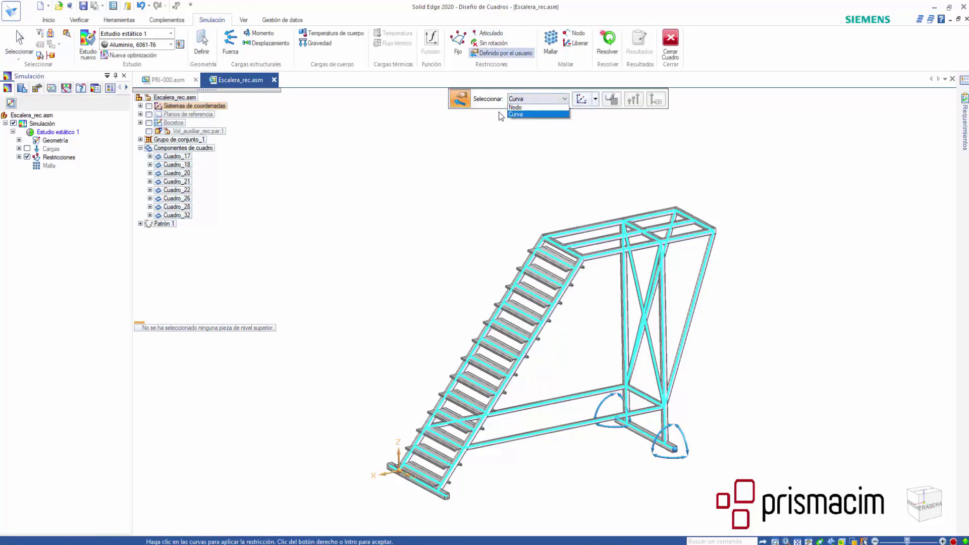
{"action": "left_click", "coordinate": [525, 115]}
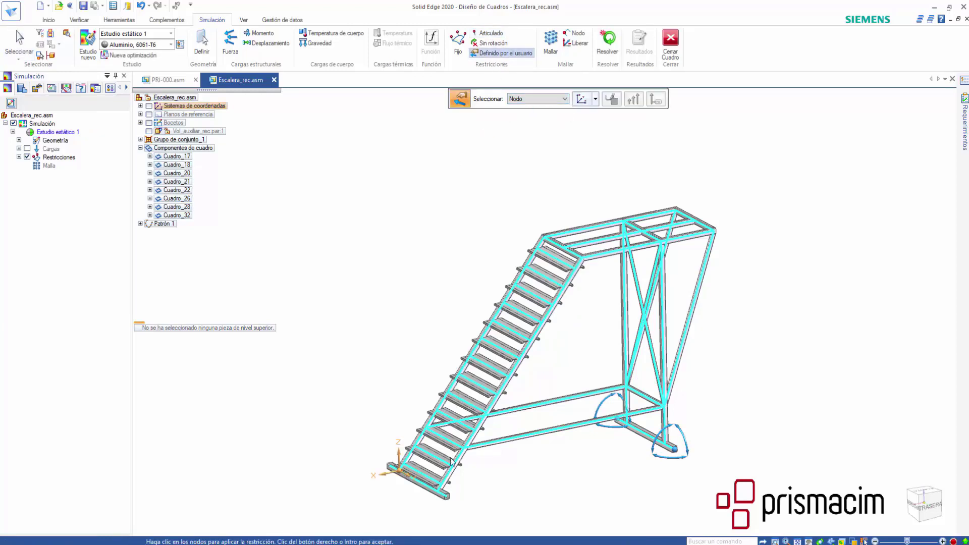
{"action": "left_click", "coordinate": [449, 500]}
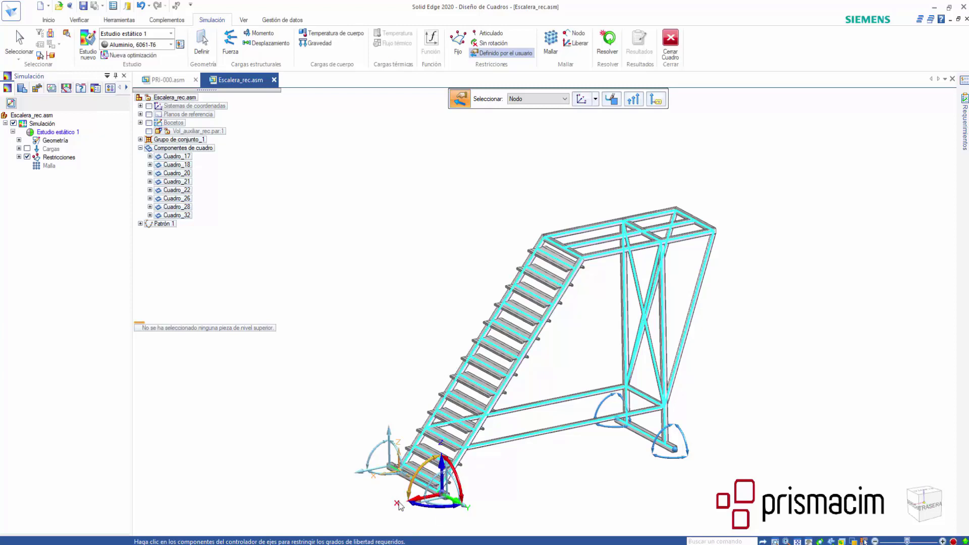
{"action": "left_click", "coordinate": [445, 486]}
{"action": "right_click", "coordinate": [530, 475]}
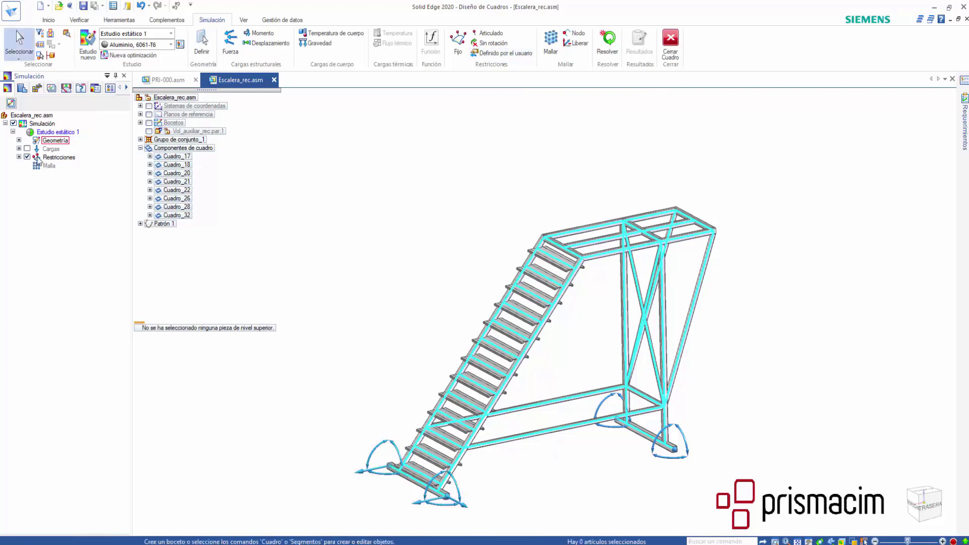
{"action": "left_click", "coordinate": [27, 157]}
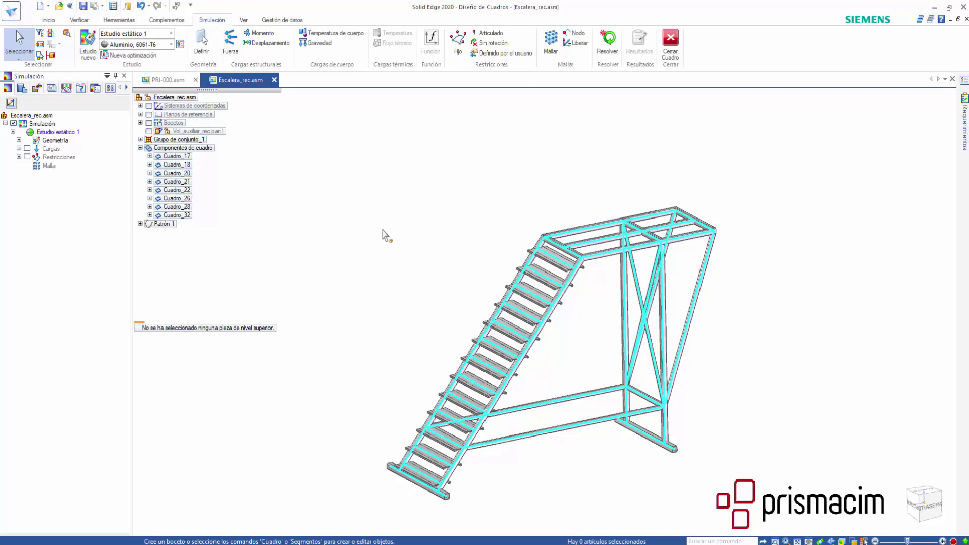
- Solve the static study and display the nodal displacement contour as total translation
{"action": "left_click", "coordinate": [606, 51]}
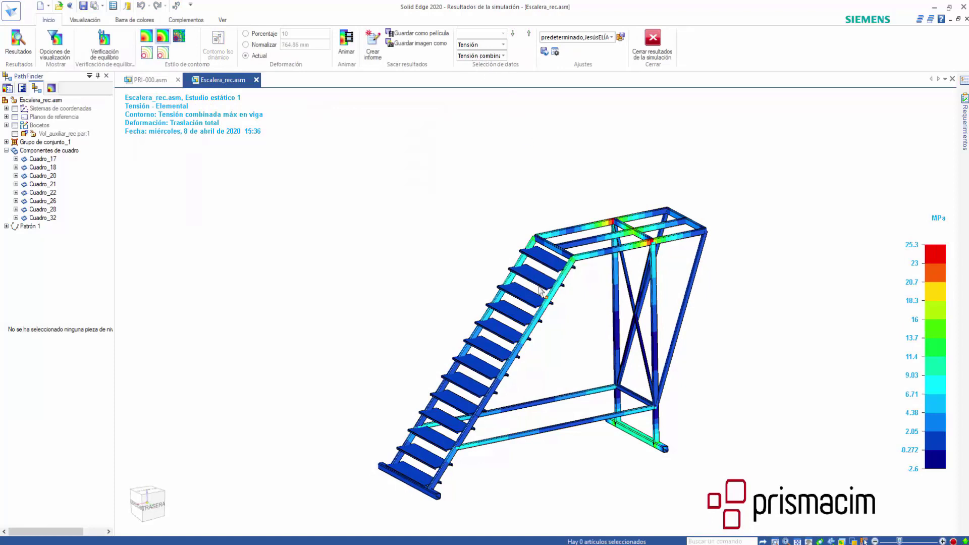
{"action": "left_click", "coordinate": [503, 45]}
{"action": "left_click", "coordinate": [478, 55]}
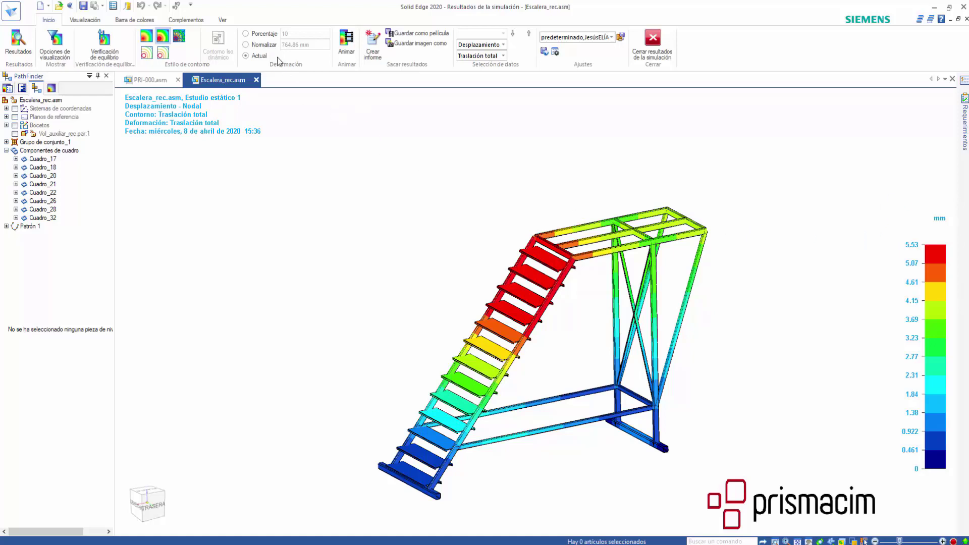
- Animate the displacement at actual scale, and again from the back view with the deformation set to 10 percent
{"action": "left_click", "coordinate": [347, 41]}
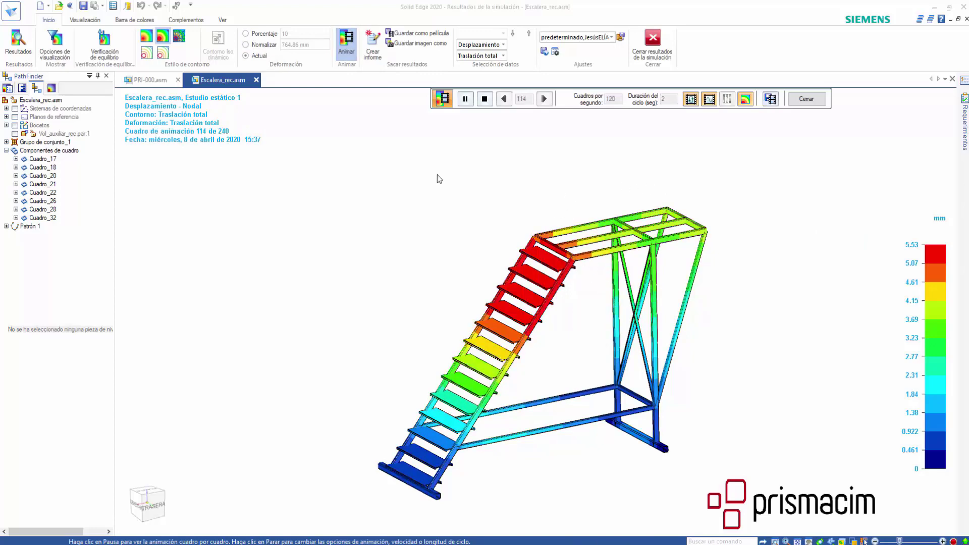
{"action": "left_click", "coordinate": [247, 35]}
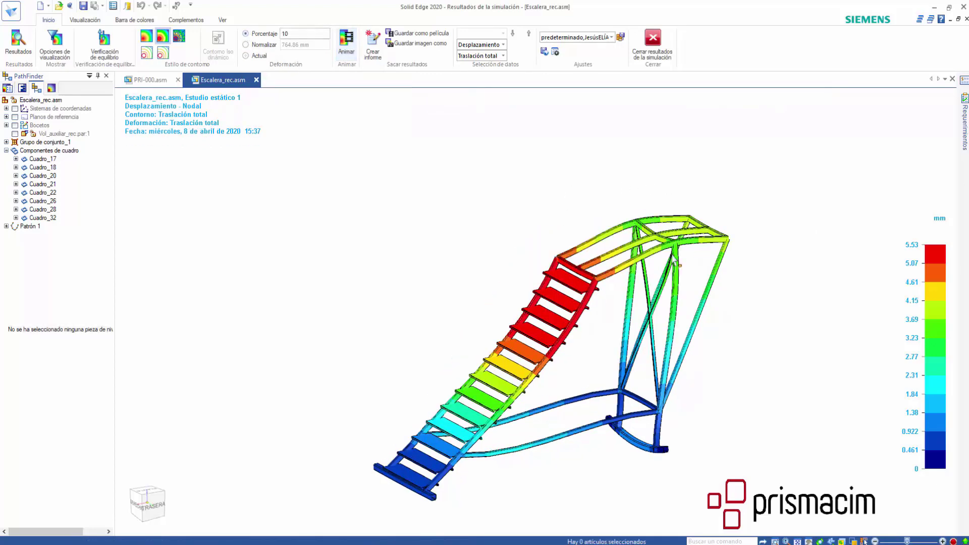
{"action": "left_click", "coordinate": [142, 505]}
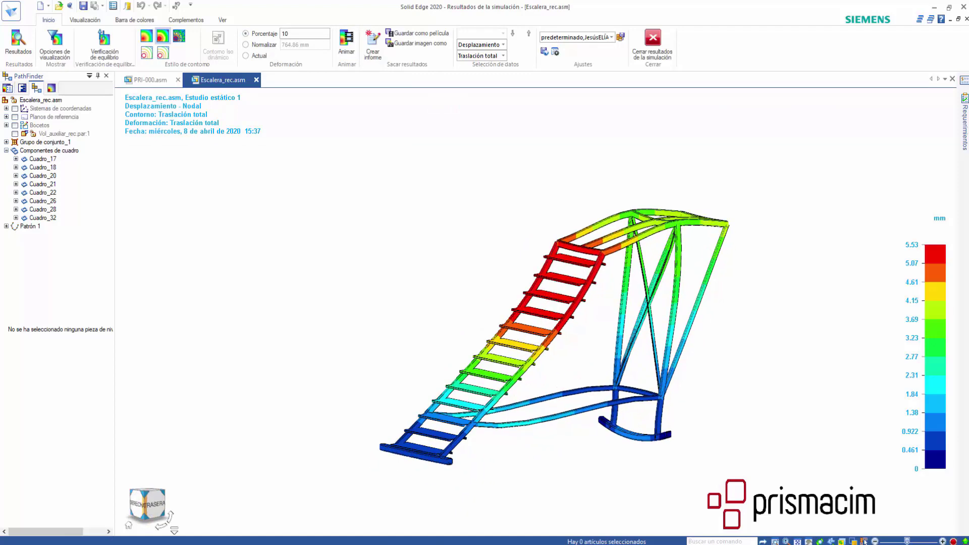
{"action": "left_click", "coordinate": [154, 503]}
{"action": "left_click", "coordinate": [347, 40]}
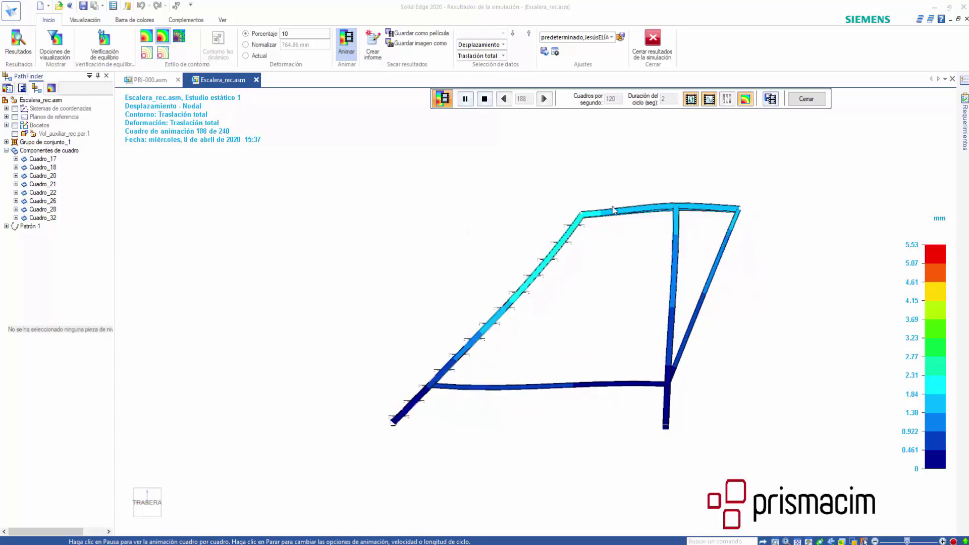
{"action": "left_click", "coordinate": [806, 99]}
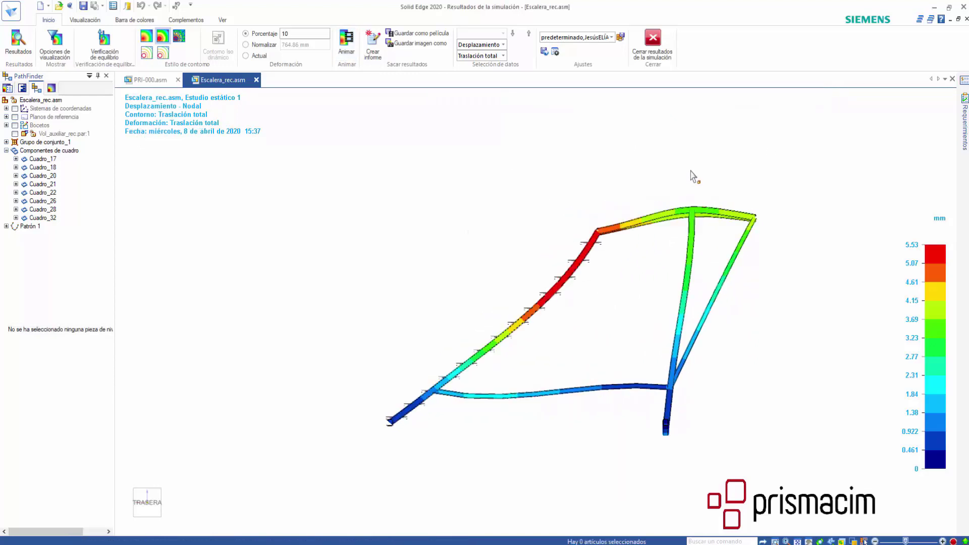
- Examine the deformed frame from the side and from above the stairs, and close the simulation results
{"action": "middle_click_drag", "start_coordinate": [321, 368], "coordinate": [603, 238]}
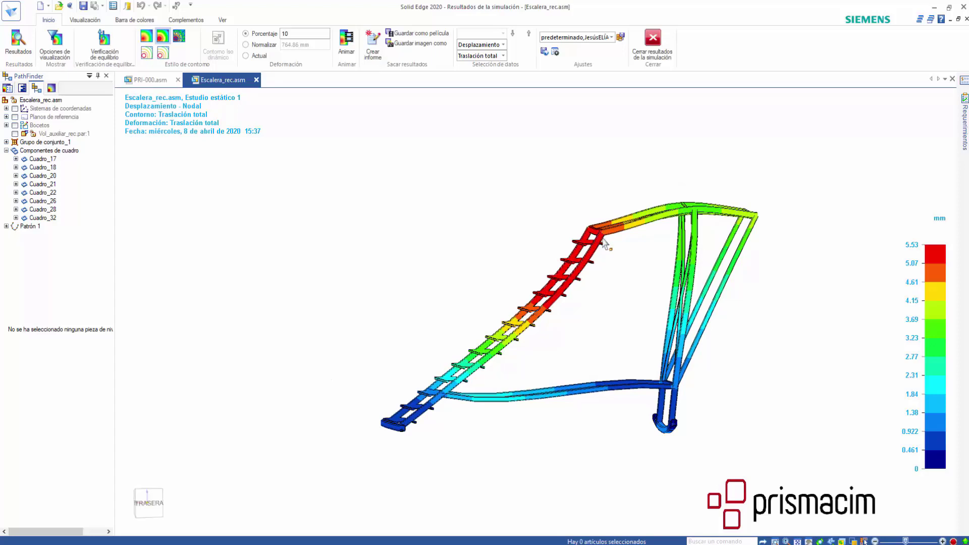
{"action": "left_click", "coordinate": [138, 492]}
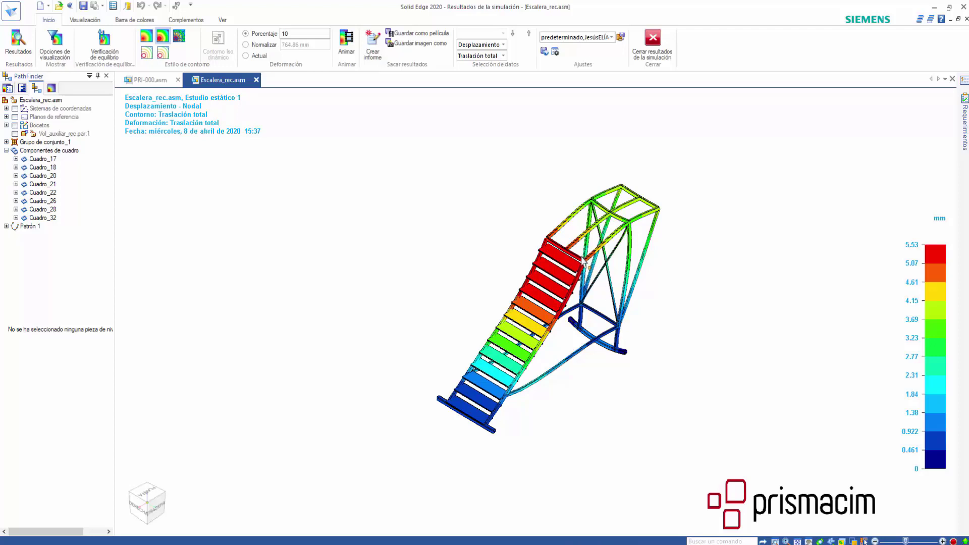
{"action": "middle_click_drag", "start_coordinate": [649, 297], "coordinate": [632, 388]}
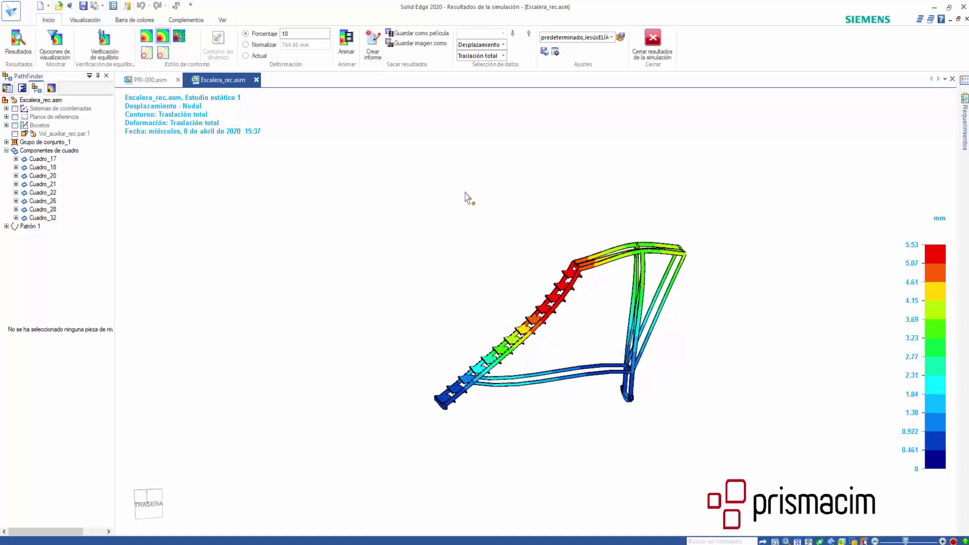
{"action": "left_click", "coordinate": [653, 43]}
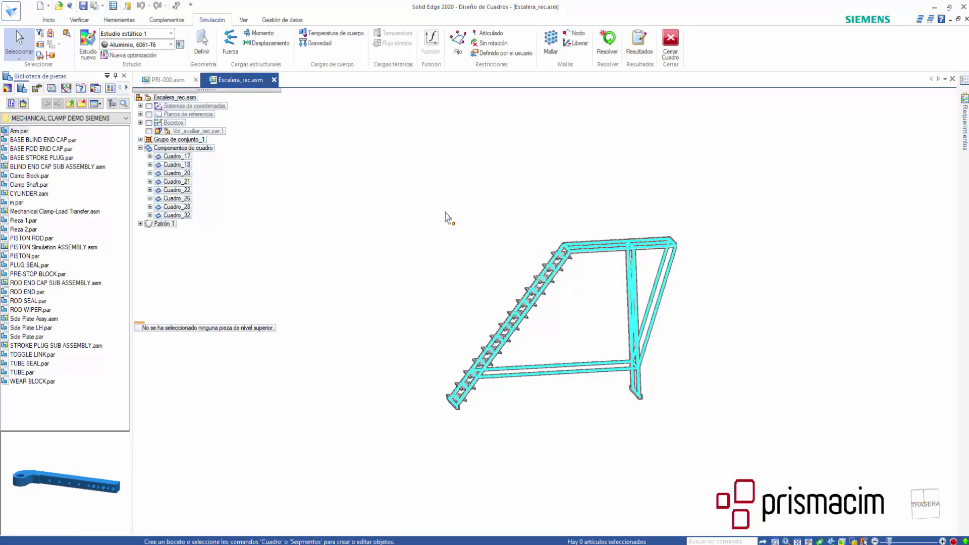
- Show the sketches and create RectangularTubing 80x40x4 frame members along the two diagonal lines from the top of the stairs to the platform legs
{"action": "left_click", "coordinate": [149, 123]}
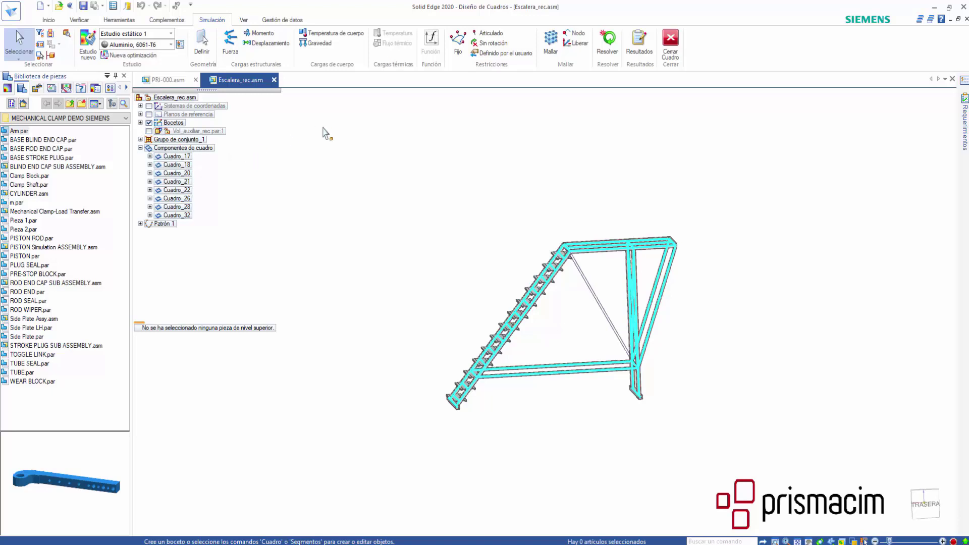
{"action": "left_click", "coordinate": [49, 20]}
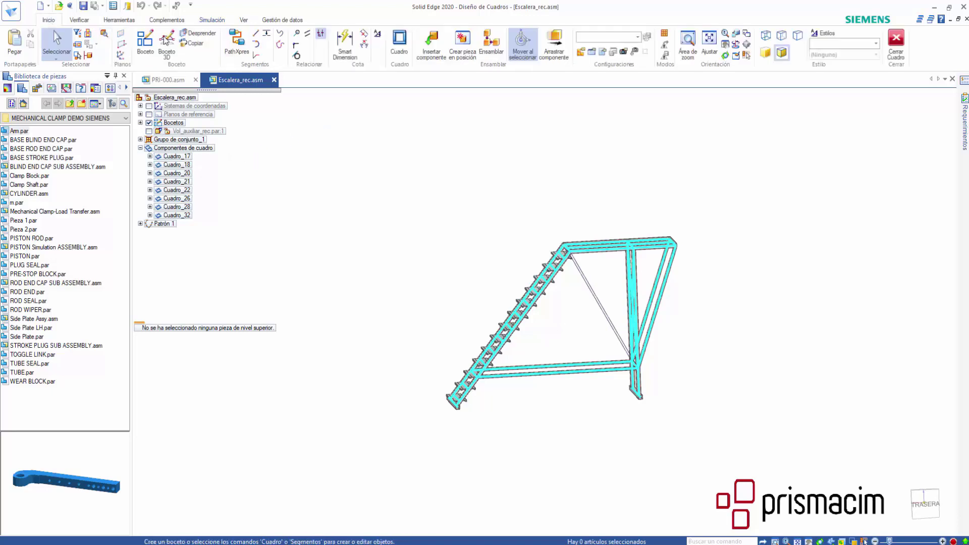
{"action": "left_click", "coordinate": [399, 43]}
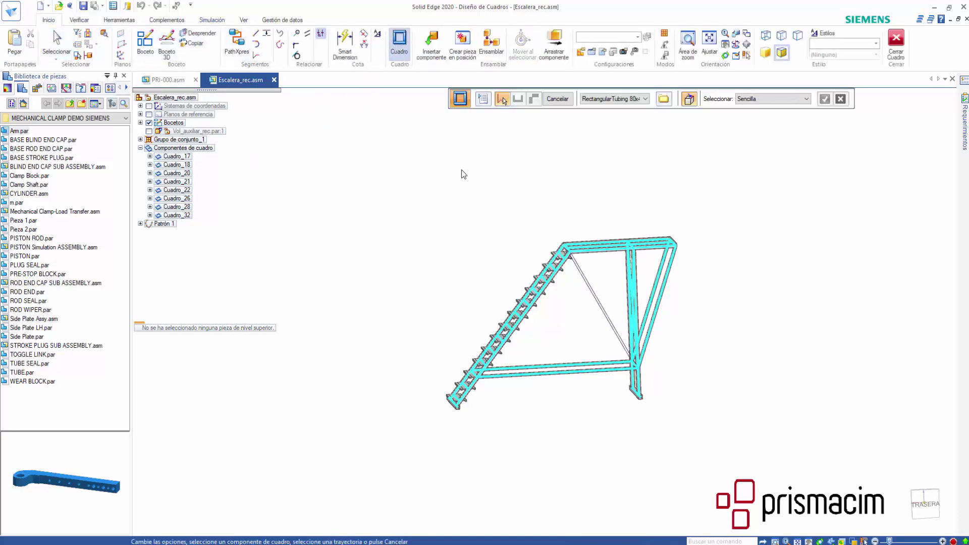
{"action": "middle_click_drag", "start_coordinate": [575, 173], "coordinate": [648, 209]}
{"action": "left_click", "coordinate": [644, 100]}
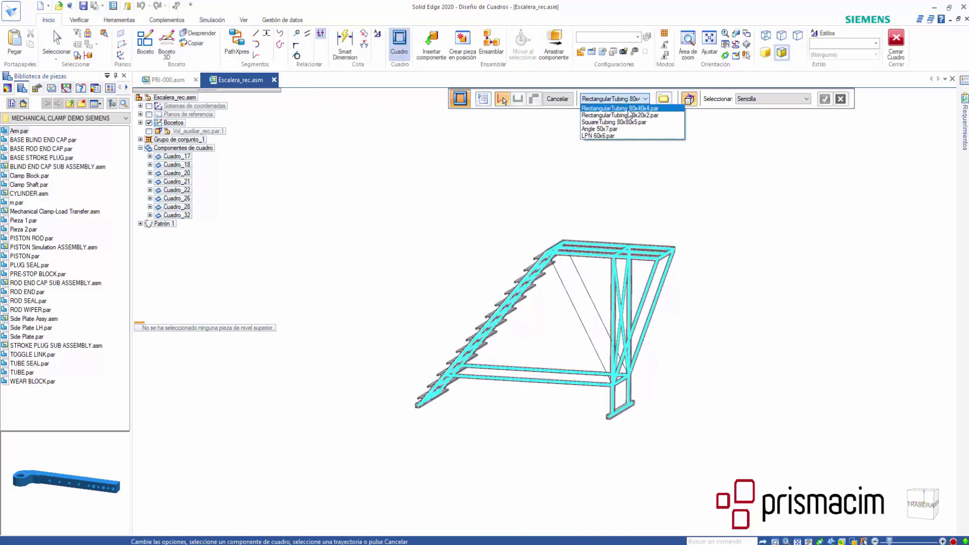
{"action": "left_click", "coordinate": [629, 109]}
{"action": "middle_click_drag", "start_coordinate": [518, 327], "coordinate": [549, 295]}
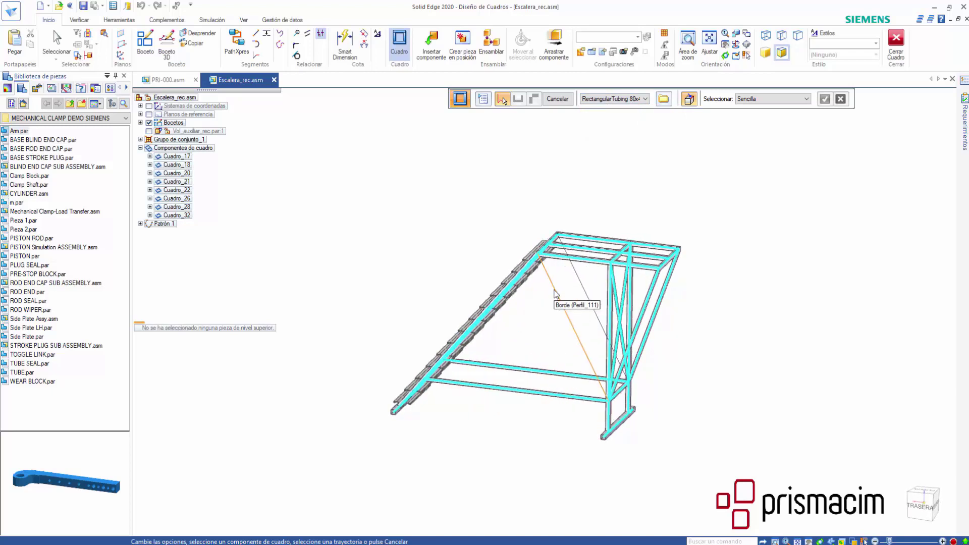
{"action": "left_click", "coordinate": [555, 294]}
{"action": "left_click", "coordinate": [579, 280]}
{"action": "left_click", "coordinate": [824, 100]}
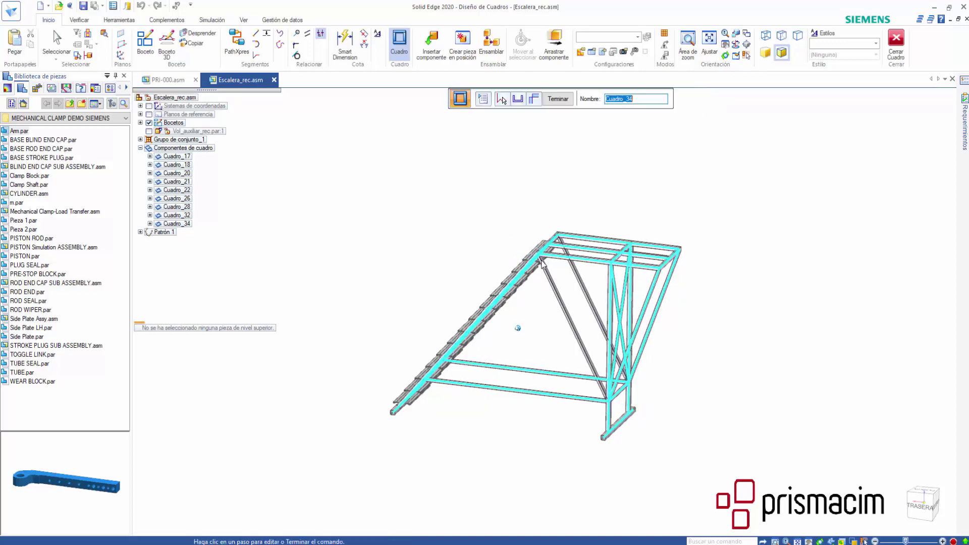
- Check the cross-section orientation of the new diagonal braces at the platform edge, and finish the frame command
{"action": "scroll", "coordinate": [529, 327], "scroll_direction": "up", "scroll_amount": 10}
{"action": "middle_click_drag", "start_coordinate": [528, 327], "coordinate": [512, 343]}
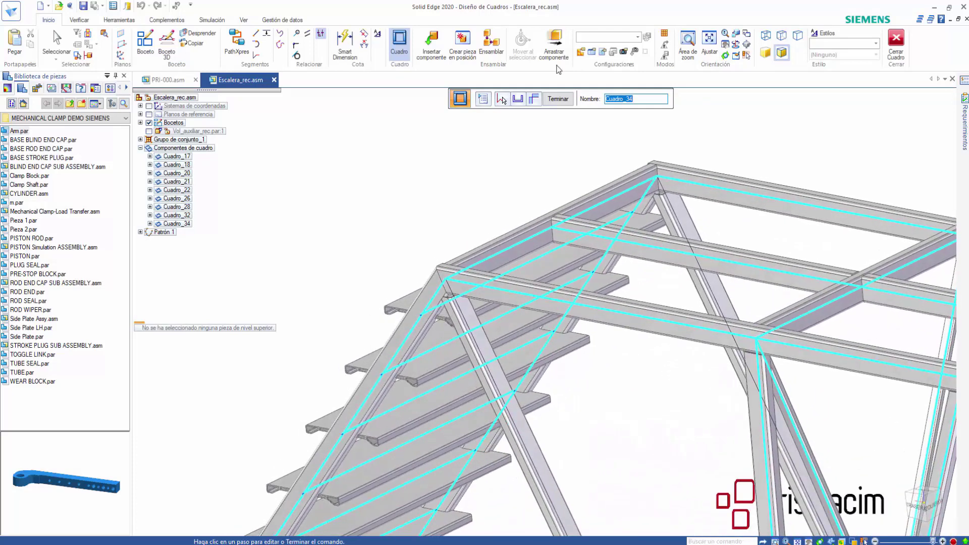
{"action": "left_click", "coordinate": [518, 98]}
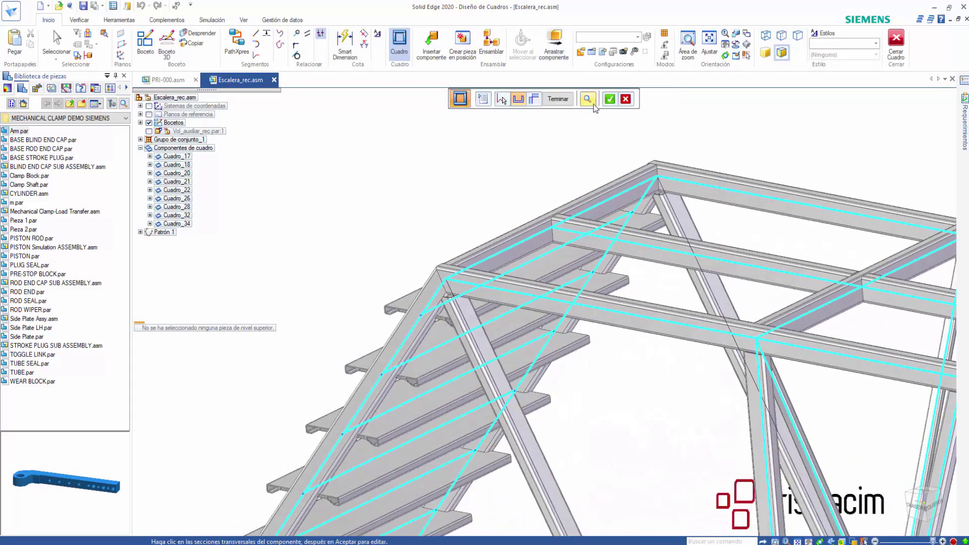
{"action": "left_click", "coordinate": [610, 99]}
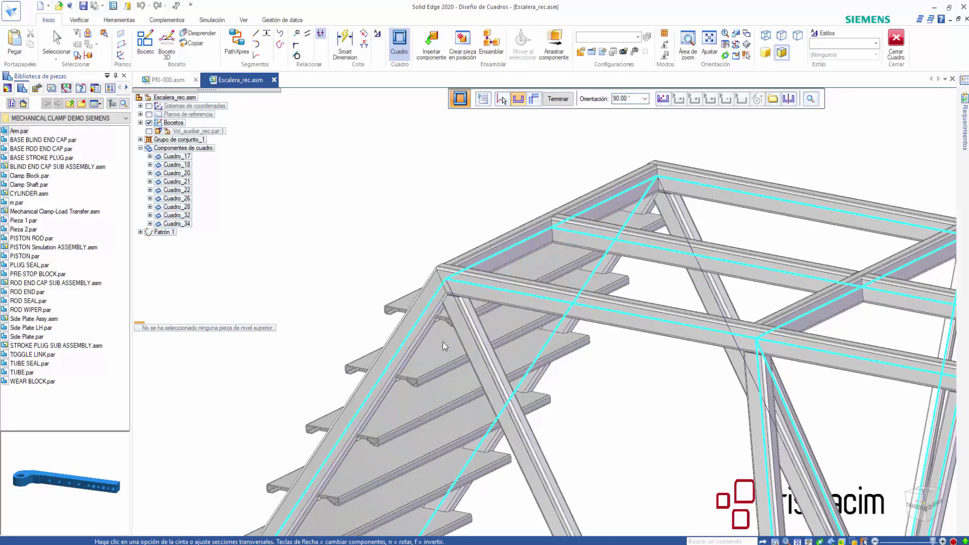
{"action": "right_click", "coordinate": [426, 200]}
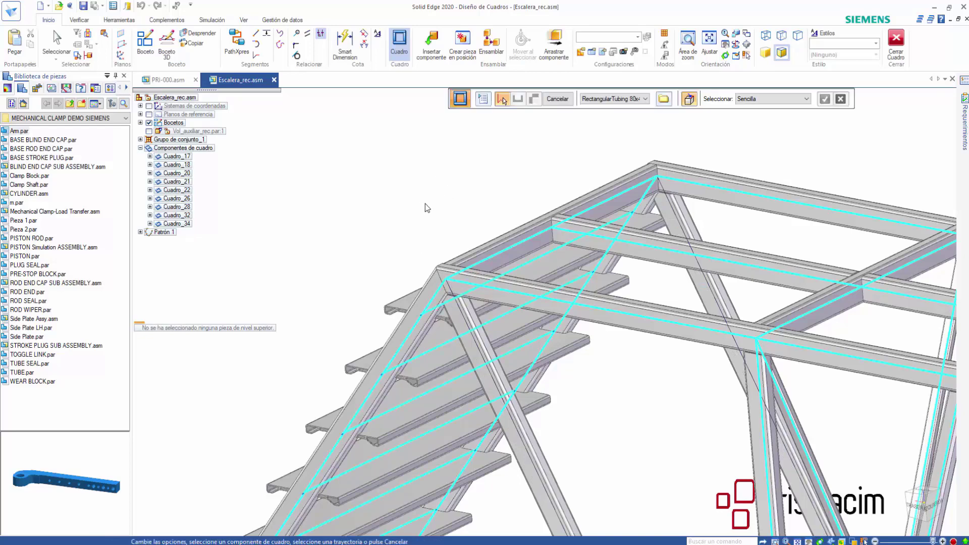
{"action": "scroll", "coordinate": [425, 204], "scroll_direction": "down", "scroll_amount": 4}
{"action": "key", "text": "Escape"}
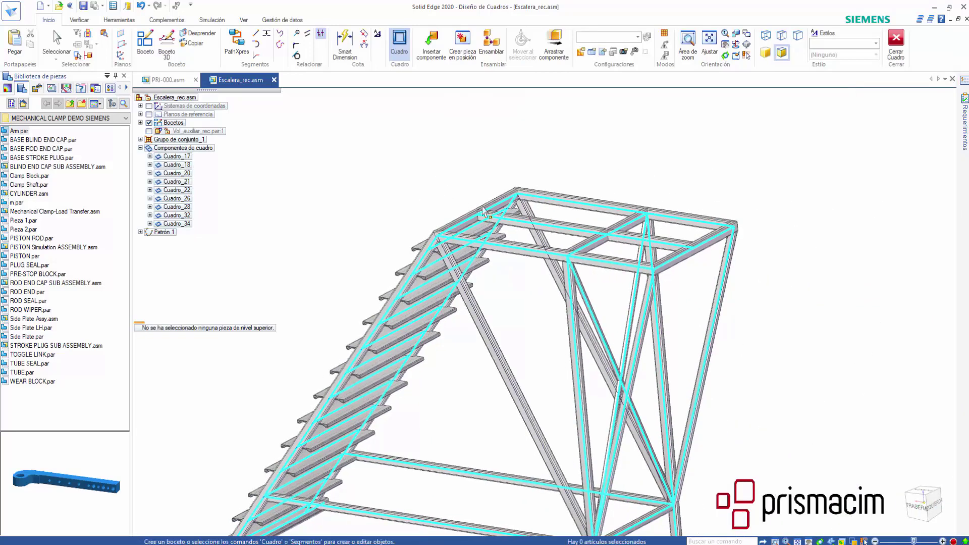
{"action": "middle_click_drag", "start_coordinate": [545, 311], "coordinate": [574, 474]}
{"action": "scroll", "coordinate": [523, 390], "scroll_direction": "down", "scroll_amount": 4}
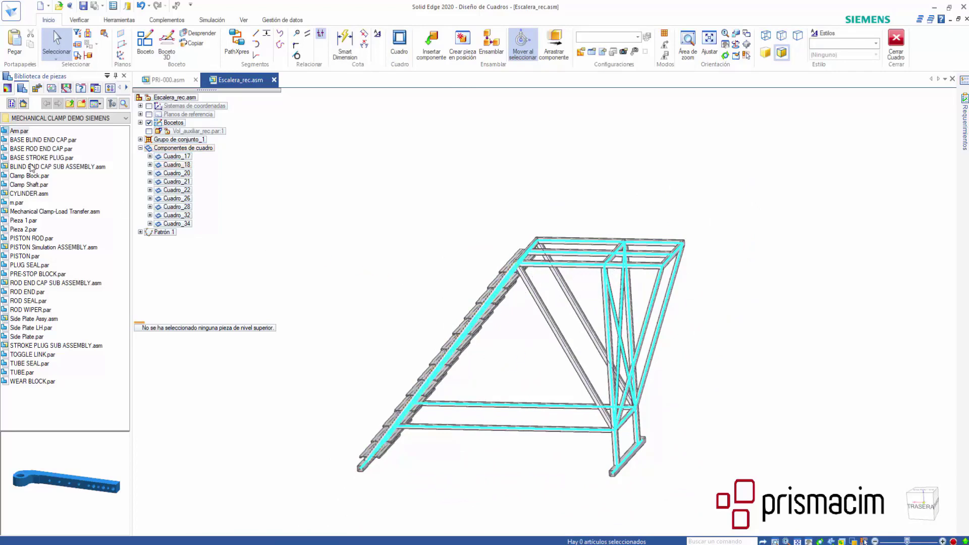
- Redefine the static study's geometry to include the two new diagonal braces
{"action": "left_click", "coordinate": [7, 90]}
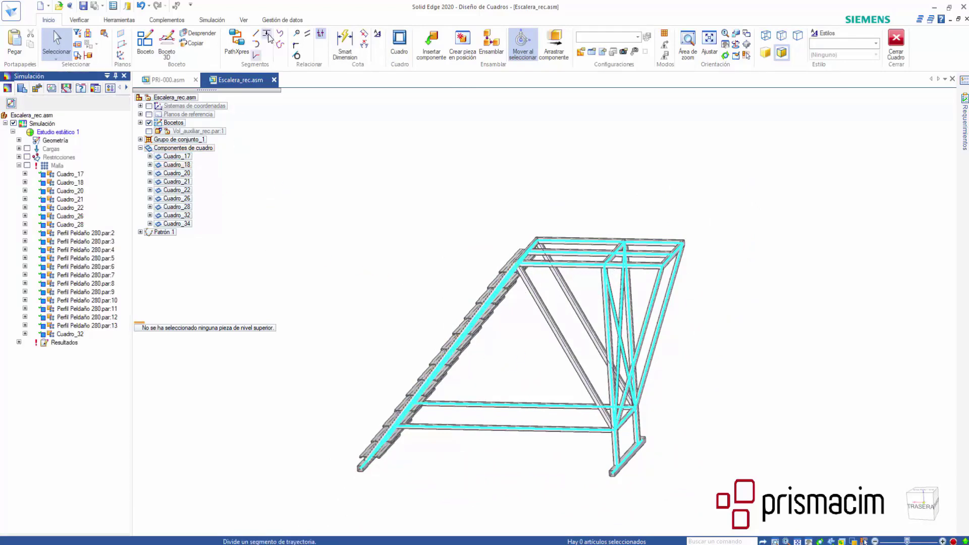
{"action": "left_click", "coordinate": [222, 19]}
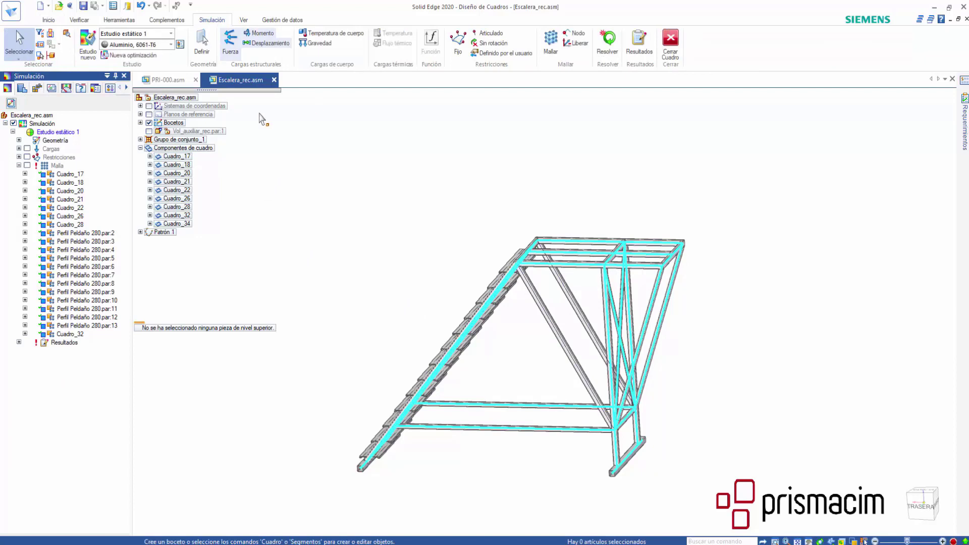
{"action": "left_click", "coordinate": [202, 45]}
{"action": "left_click", "coordinate": [542, 302]}
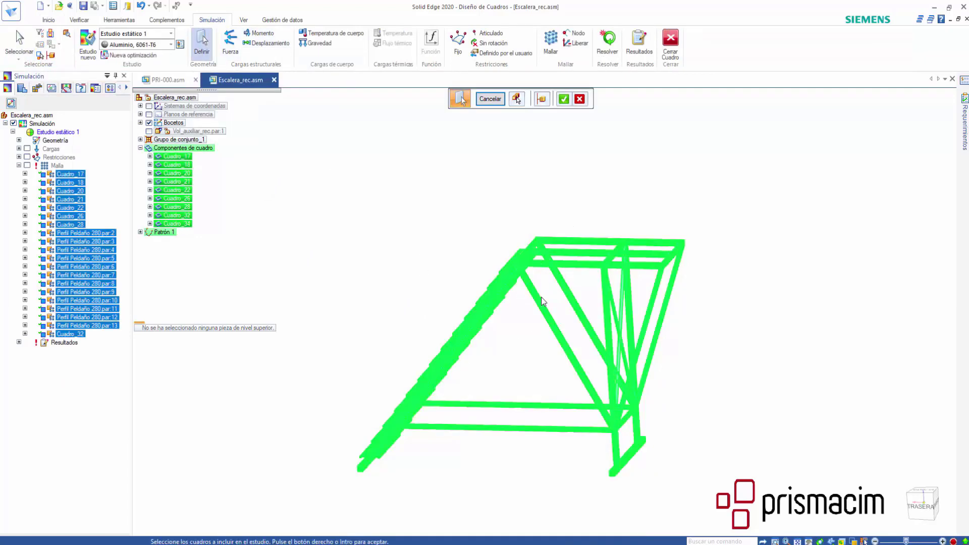
{"action": "left_click", "coordinate": [564, 99]}
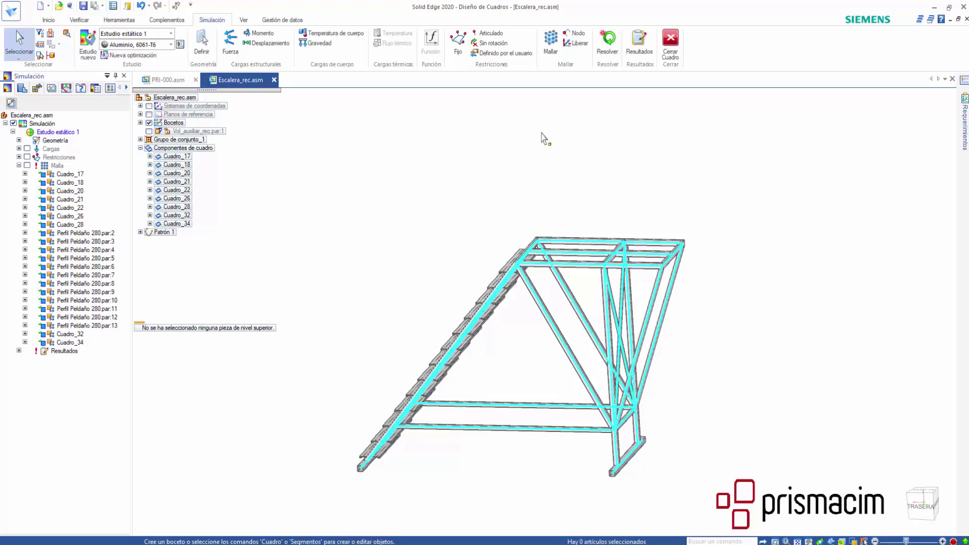
- Solve the study again with the diagonal braces included and display the total translation displacement
{"action": "left_click", "coordinate": [608, 50]}
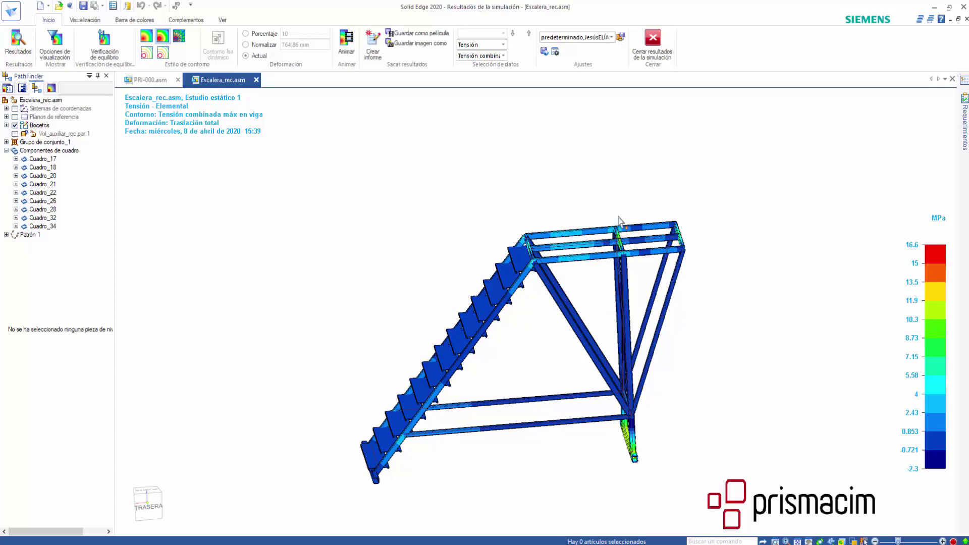
{"action": "left_click", "coordinate": [503, 45]}
{"action": "left_click", "coordinate": [492, 54]}
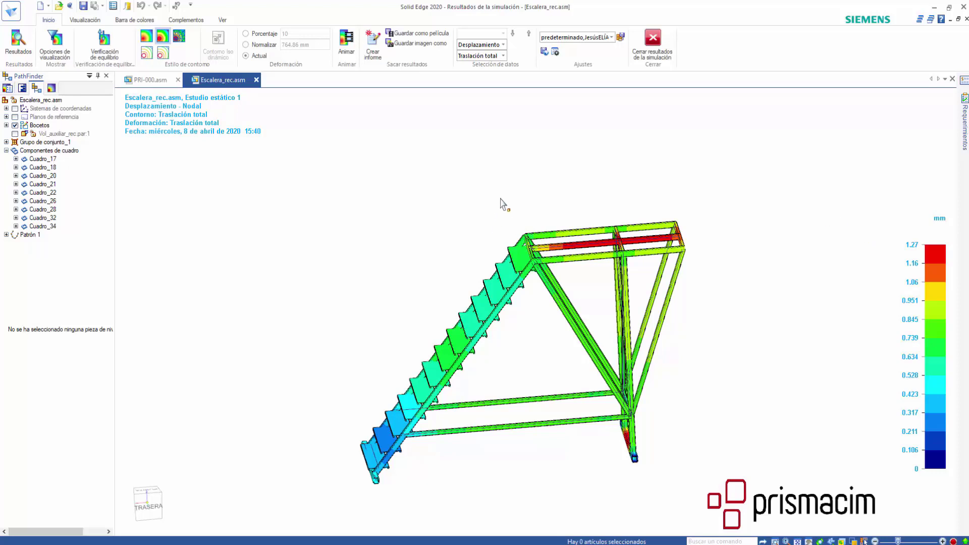
- Show beam diagrams on the total translation result and hide the beam cross sections
{"action": "mouse_move", "coordinate": [502, 203]}
{"action": "middle_mouse_down"}
{"action": "mouse_move", "coordinate": [524, 207]}
{"action": "mouse_move", "coordinate": [543, 186]}
{"action": "mouse_move", "coordinate": [533, 186]}
{"action": "middle_mouse_up"}
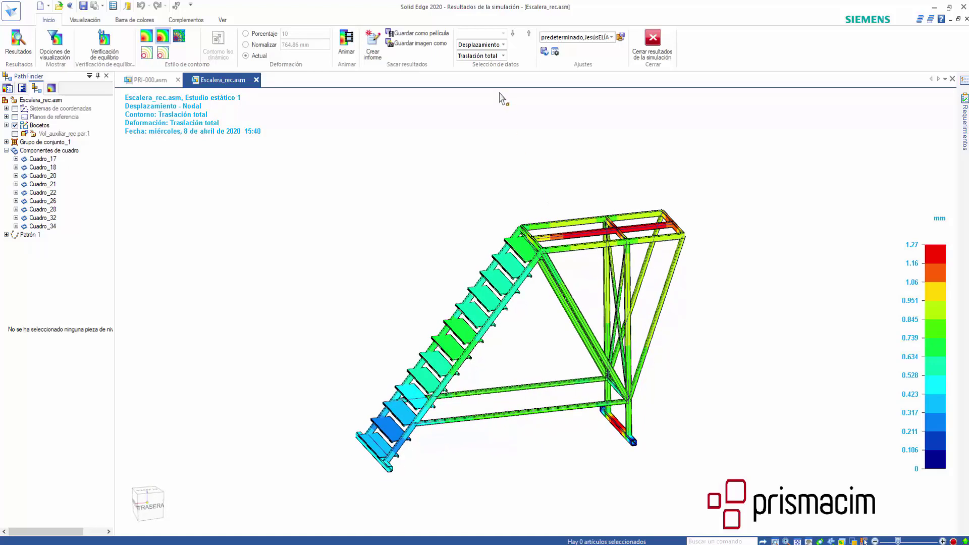
{"action": "left_click", "coordinate": [68, 54]}
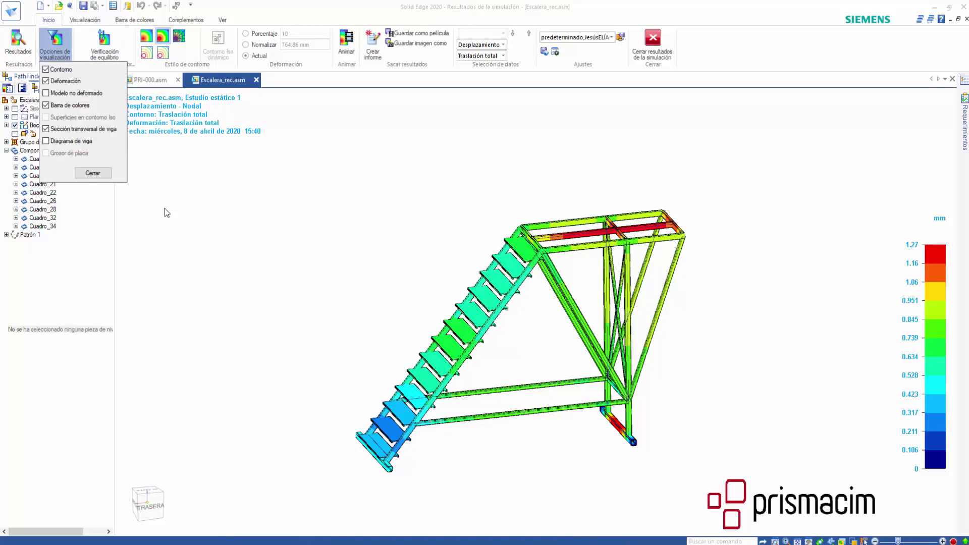
{"action": "left_click", "coordinate": [45, 141]}
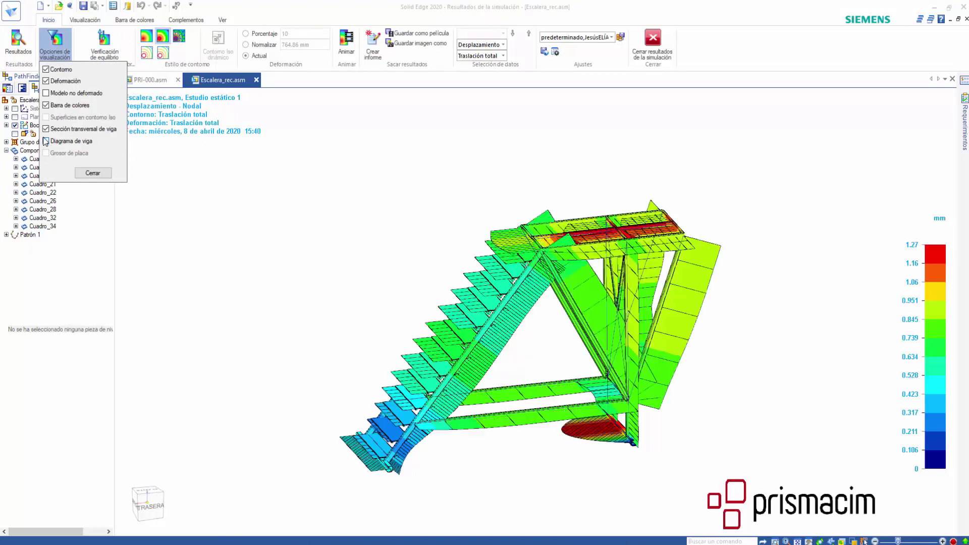
{"action": "left_click", "coordinate": [45, 130]}
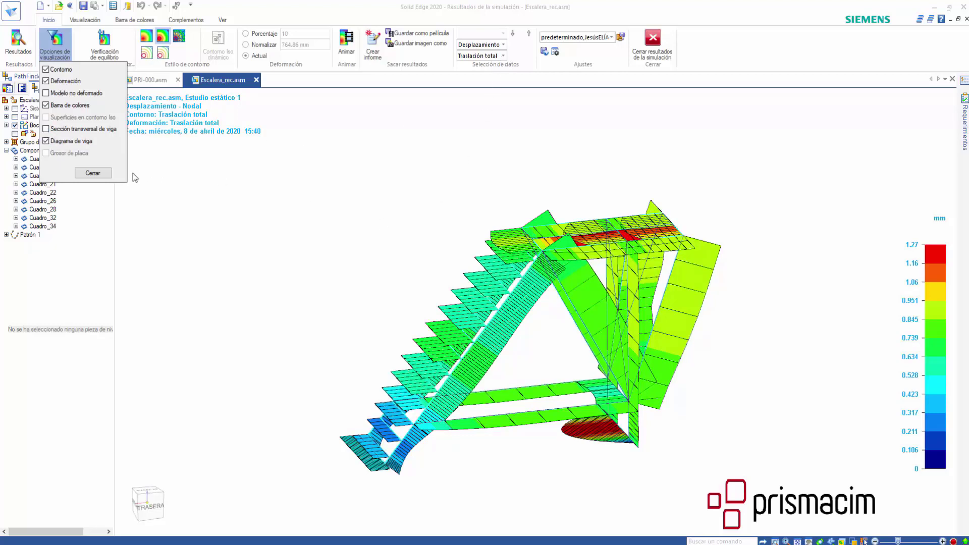
{"action": "left_click", "coordinate": [93, 172]}
- Review the beam end reactions for plane 1 moment, axial force and plane 1 shear force
{"action": "left_click", "coordinate": [503, 45]}
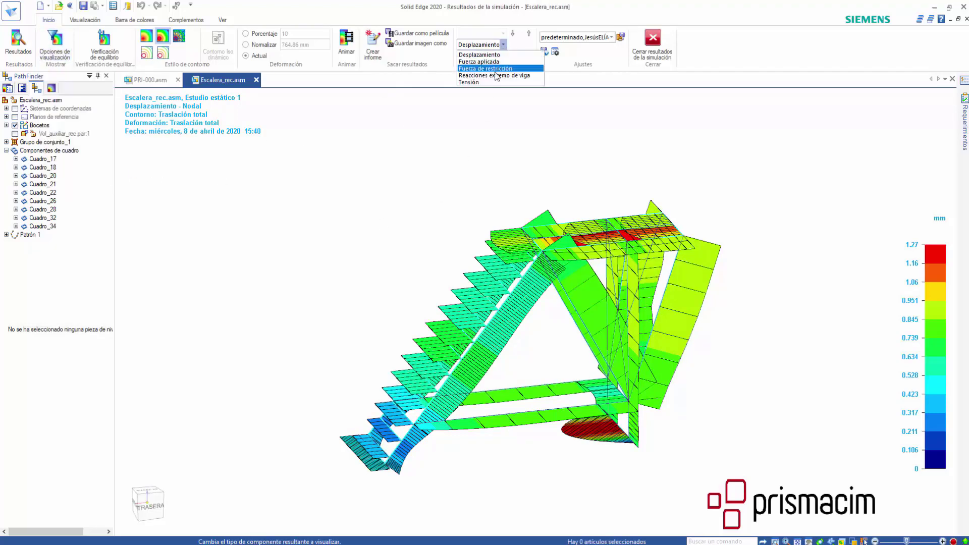
{"action": "left_click", "coordinate": [494, 75]}
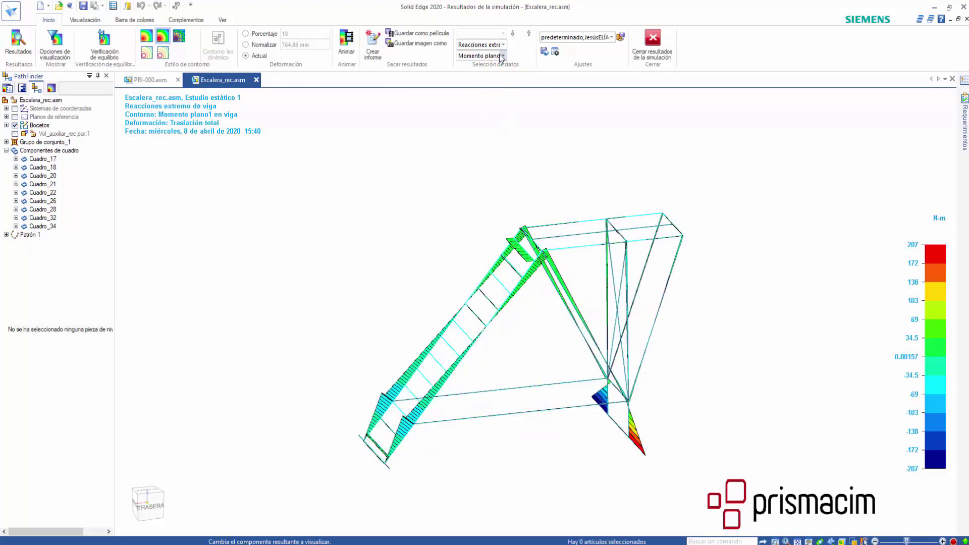
{"action": "left_click", "coordinate": [504, 56]}
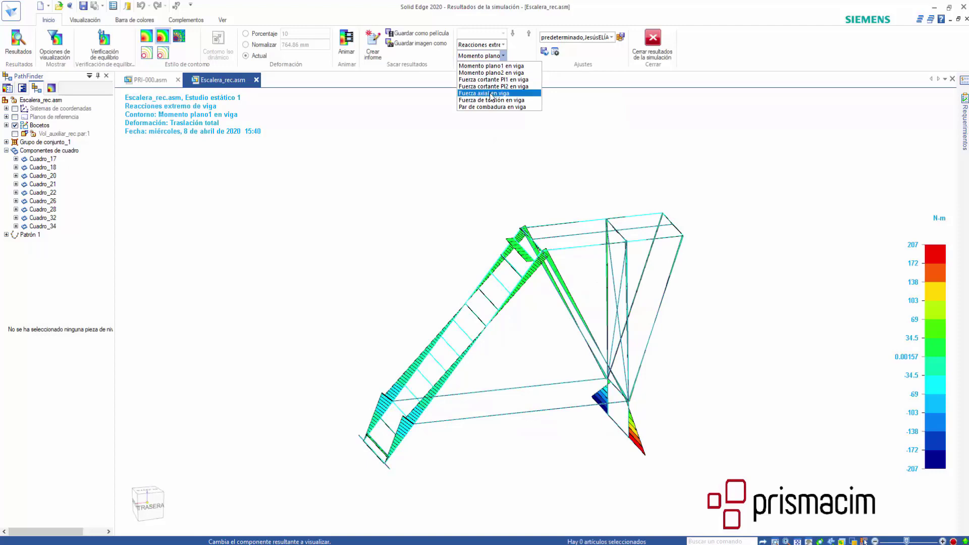
{"action": "left_click", "coordinate": [491, 94]}
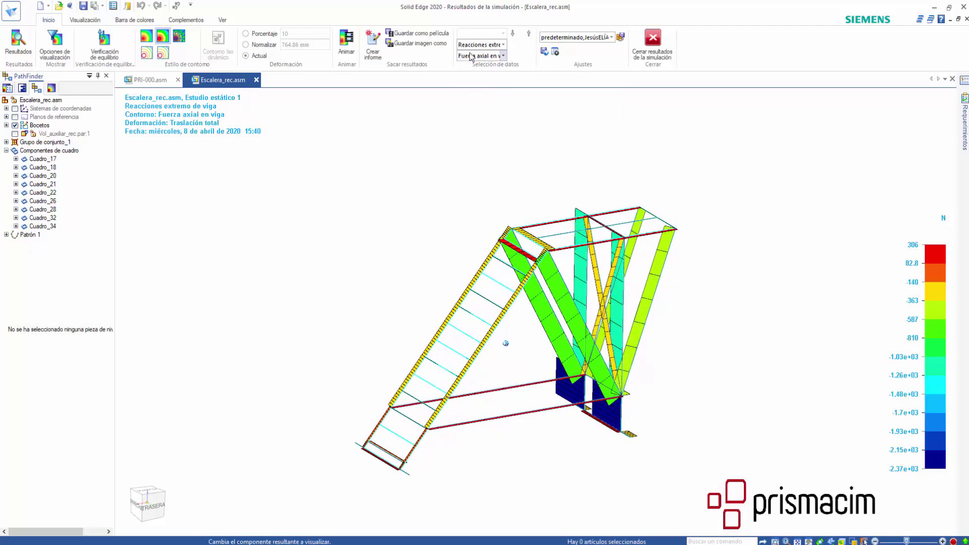
{"action": "left_click", "coordinate": [503, 56]}
{"action": "left_click", "coordinate": [506, 80]}
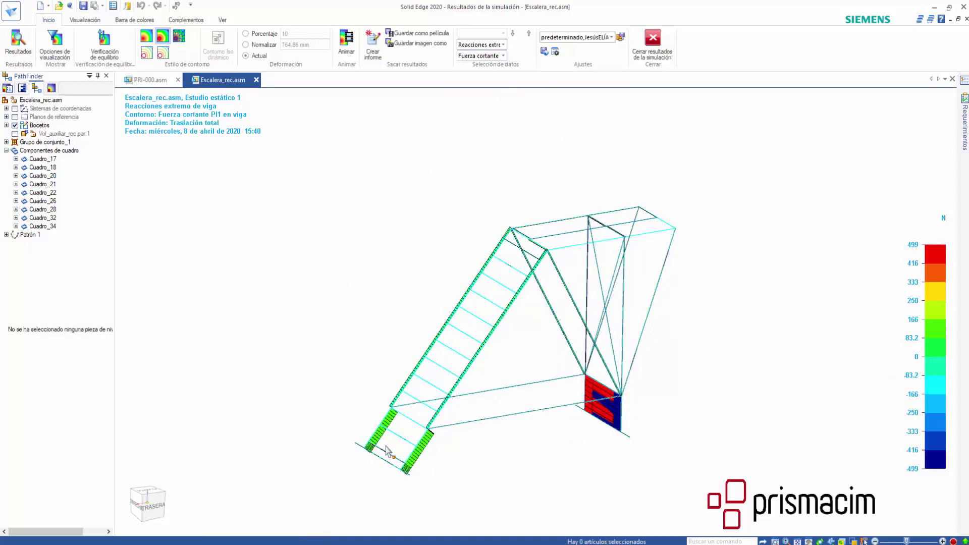
- Return to the displacement result with the sketches hidden, beam cross sections shown and beam diagrams turned off
{"action": "left_click", "coordinate": [501, 45]}
{"action": "left_click", "coordinate": [477, 53]}
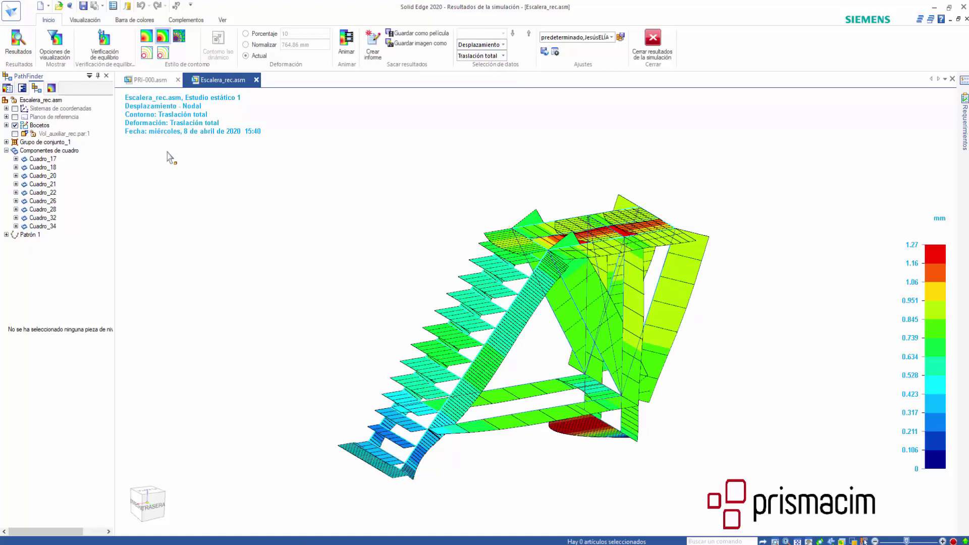
{"action": "left_click", "coordinate": [15, 125]}
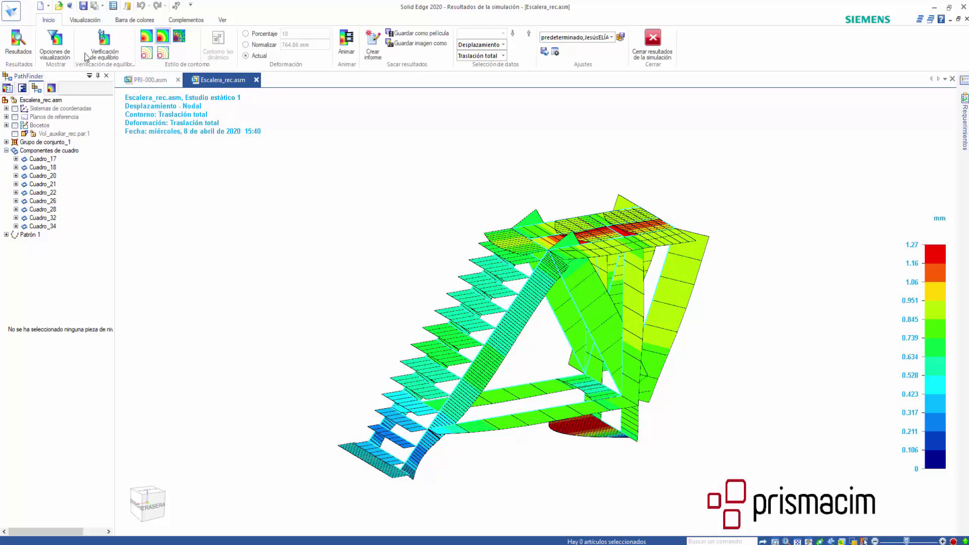
{"action": "left_click", "coordinate": [62, 49]}
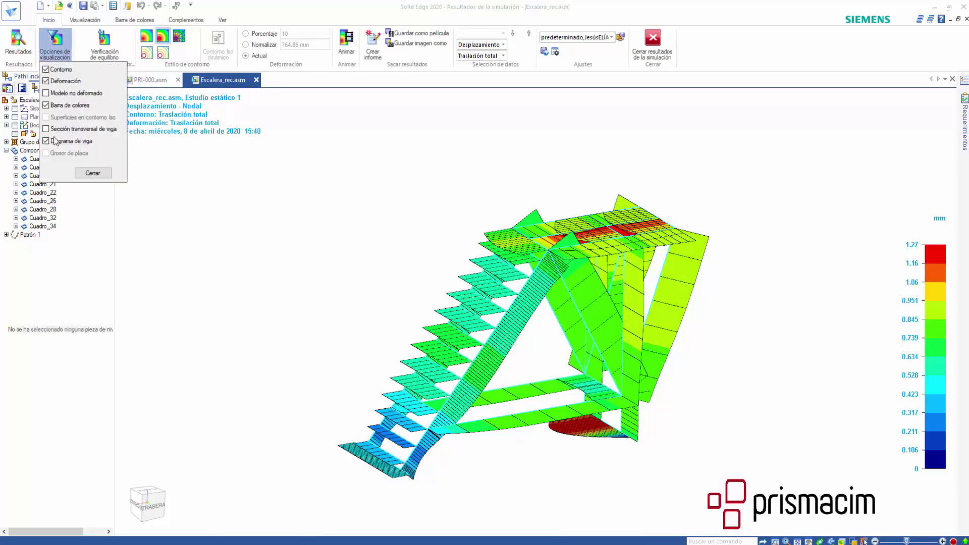
{"action": "left_click", "coordinate": [46, 141]}
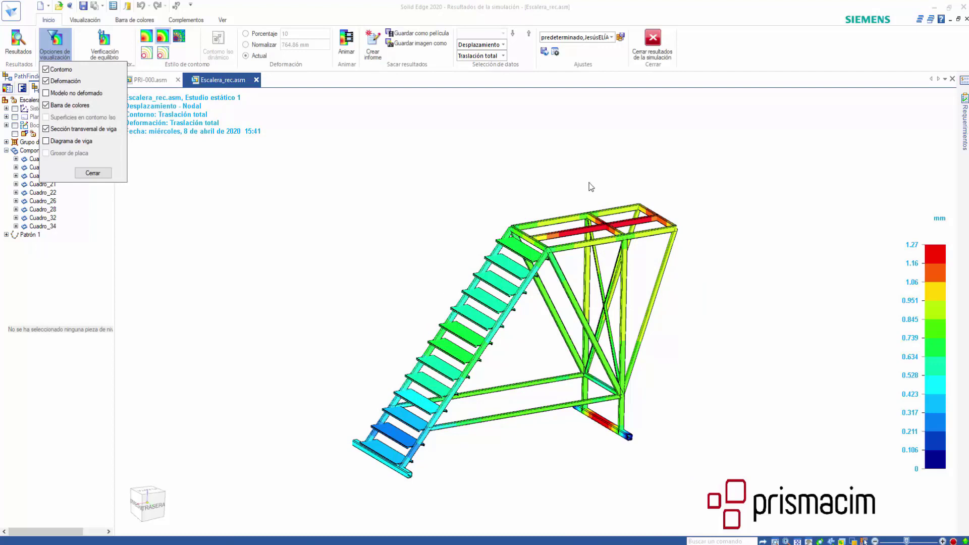
{"action": "left_click", "coordinate": [92, 173]}
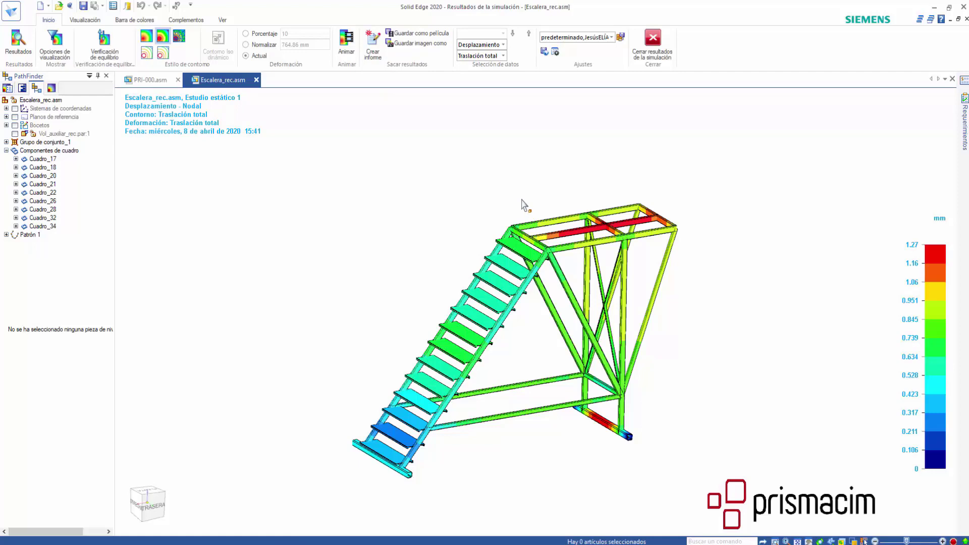
- Close the simulation results and collapse the static study in the simulation tree
{"action": "left_click", "coordinate": [653, 42]}
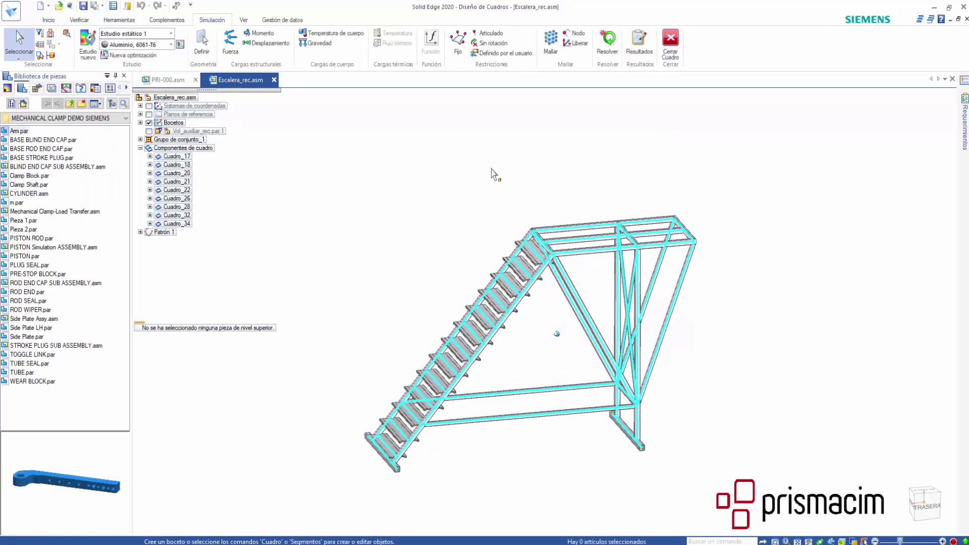
{"action": "left_click", "coordinate": [8, 89]}
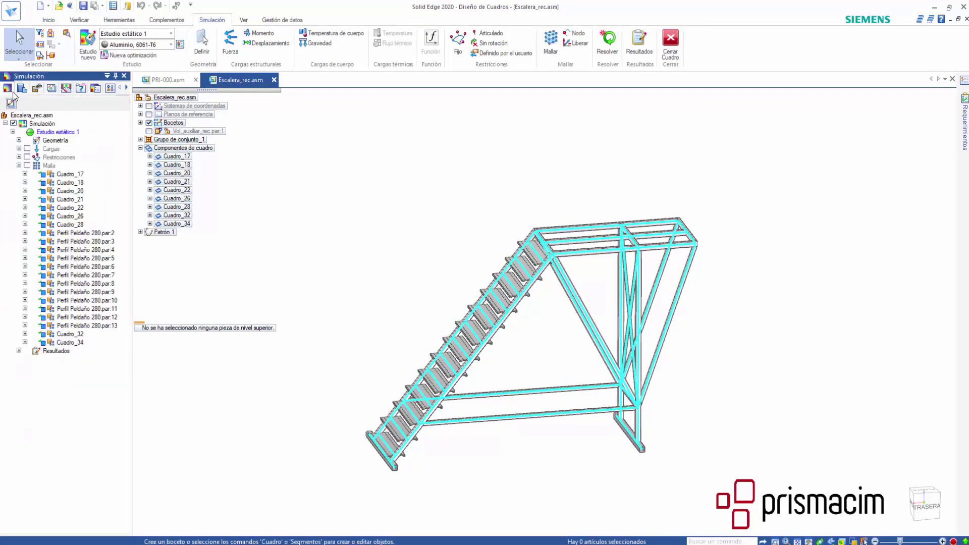
{"action": "left_click", "coordinate": [12, 132]}
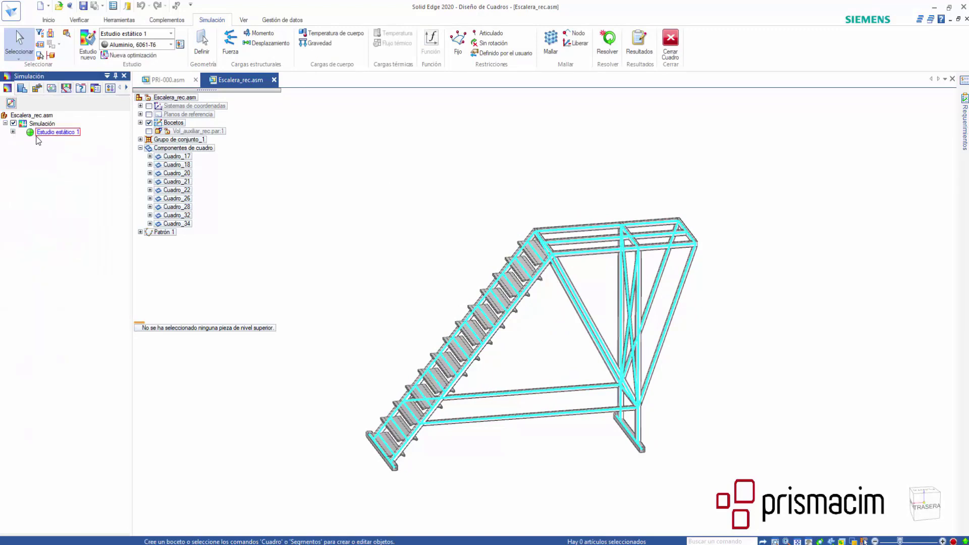
- Create a linear buckling study (Pandeo lineal) with a beam mesh, requesting applied load and beam end reaction results
{"action": "left_click", "coordinate": [85, 46]}
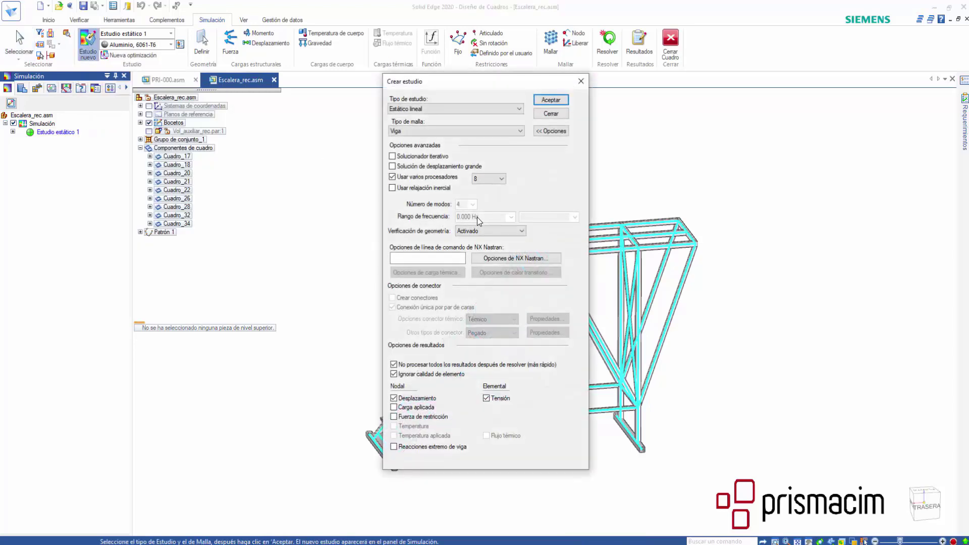
{"action": "left_click", "coordinate": [444, 109]}
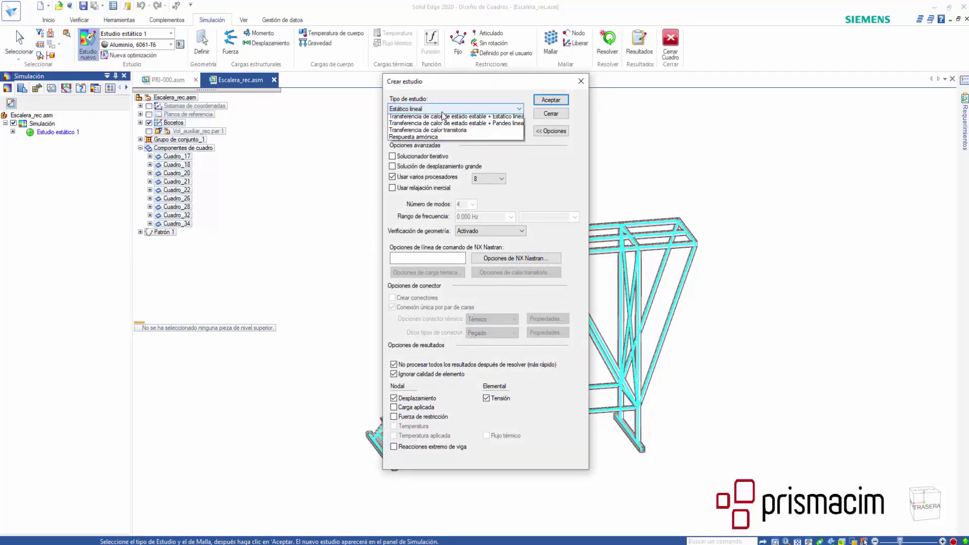
{"action": "left_click", "coordinate": [415, 133]}
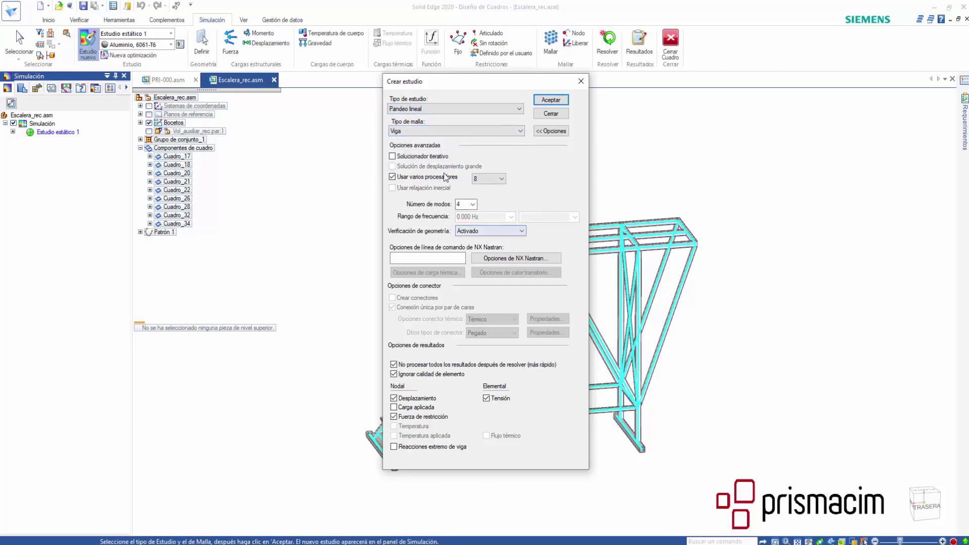
{"action": "left_click", "coordinate": [518, 233]}
{"action": "left_click", "coordinate": [485, 246]}
{"action": "left_click", "coordinate": [394, 407]}
{"action": "left_click", "coordinate": [394, 447]}
{"action": "left_click", "coordinate": [550, 101]}
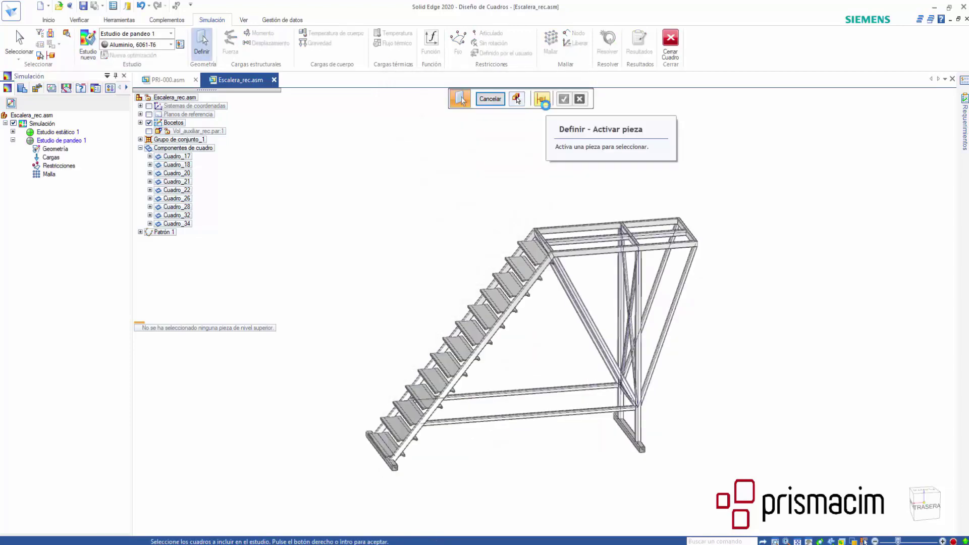
- Define the buckling study's geometry by including every frame member and stair tread
{"action": "left_click_drag", "start_coordinate": [341, 135], "coordinate": [708, 498]}
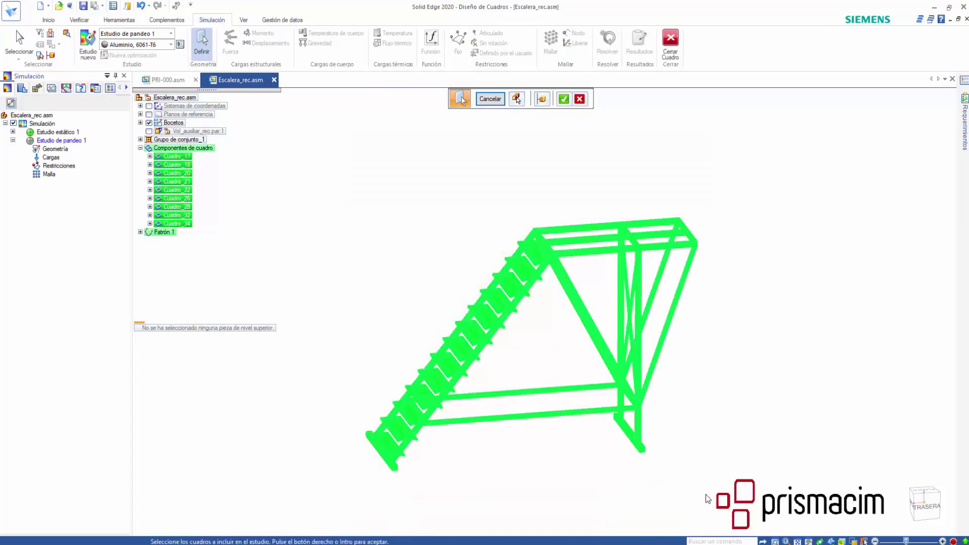
{"action": "left_click", "coordinate": [563, 100]}
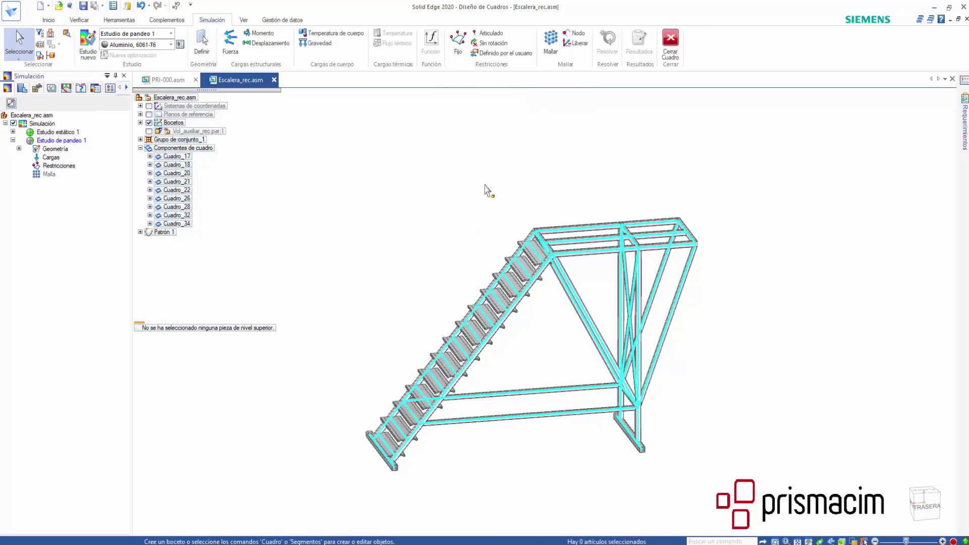
- Apply a downward force of 5000 N to the upper platform beams and hide the load symbols
{"action": "middle_click_drag", "start_coordinate": [500, 192], "coordinate": [500, 185]}
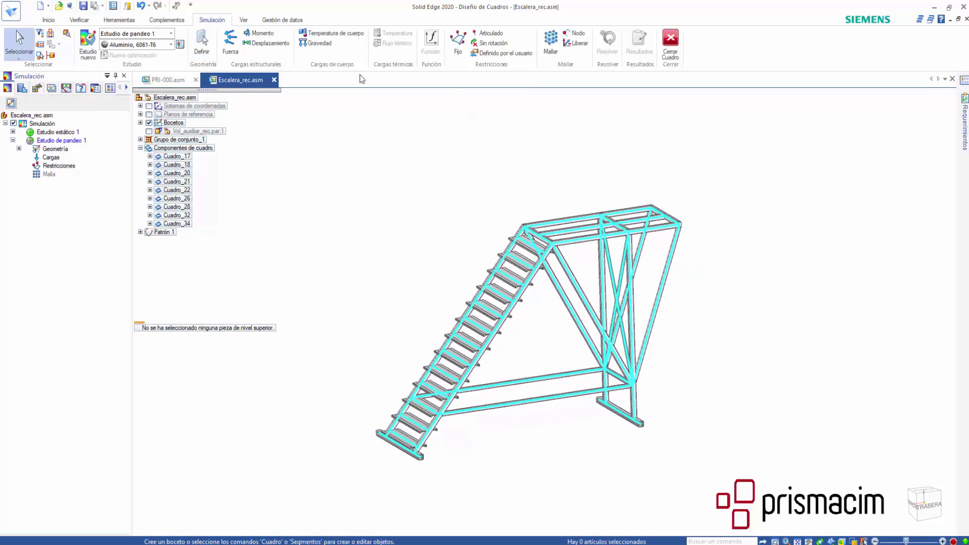
{"action": "left_click", "coordinate": [230, 41]}
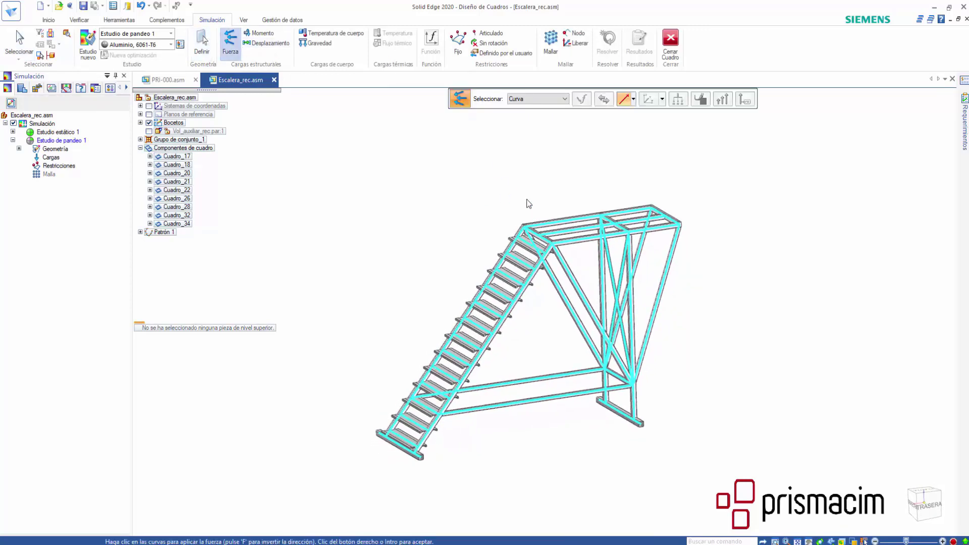
{"action": "left_click", "coordinate": [588, 217]}
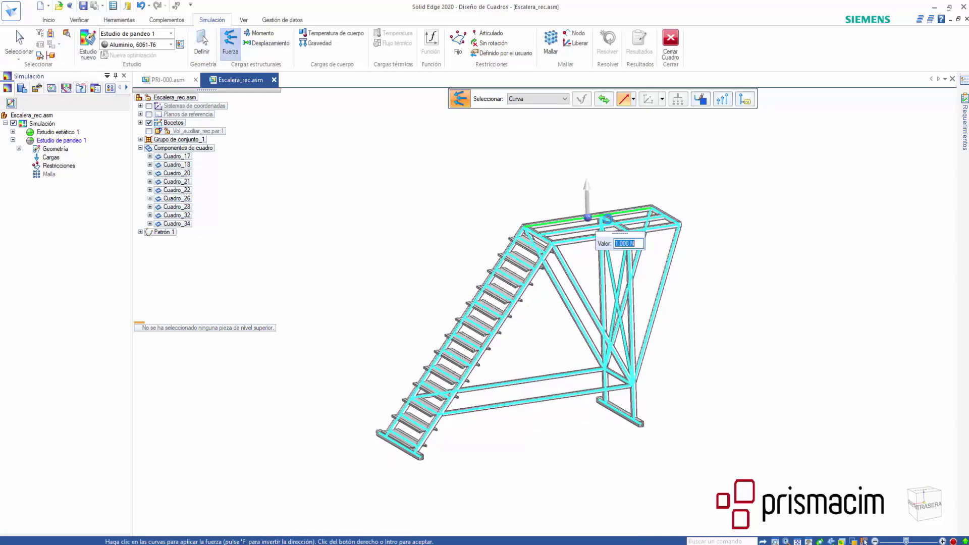
{"action": "left_click", "coordinate": [658, 212]}
{"action": "left_click", "coordinate": [656, 228]}
{"action": "left_click", "coordinate": [640, 220]}
{"action": "left_click", "coordinate": [624, 229]}
{"action": "left_click", "coordinate": [583, 228]}
{"action": "left_click", "coordinate": [535, 234]}
{"action": "left_click", "coordinate": [603, 100]}
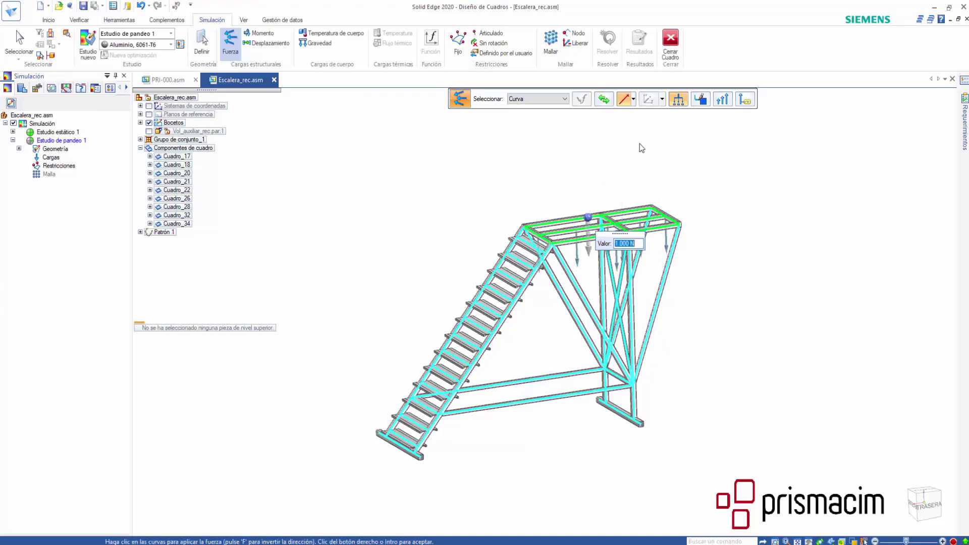
{"action": "type", "text": "5000n"}
{"action": "key", "text": "Return"}
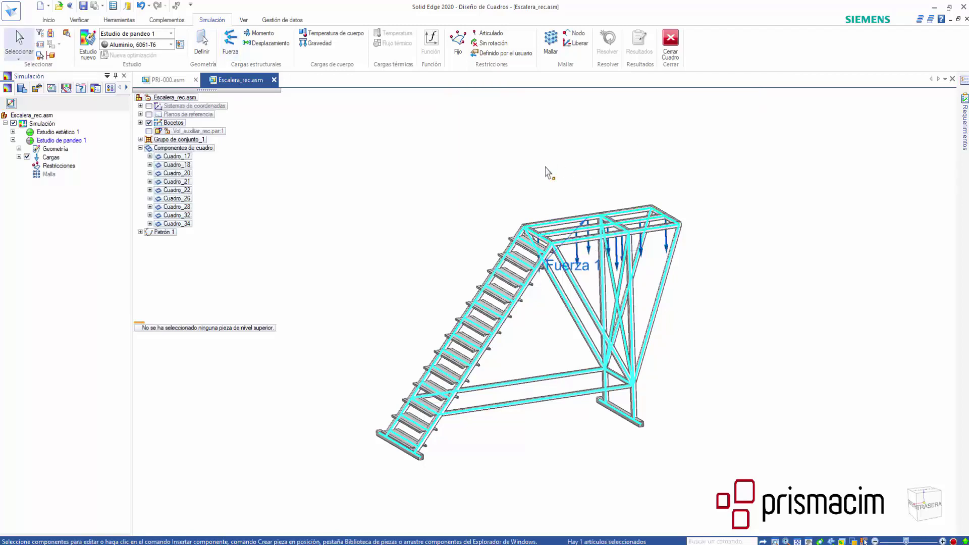
{"action": "left_click", "coordinate": [27, 157]}
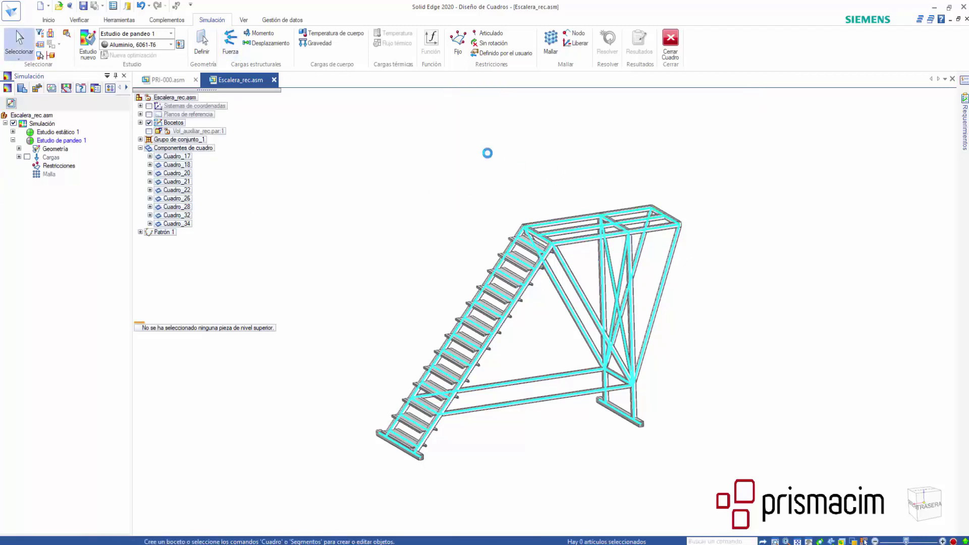
- Apply a pinned constraint (Articulado) to the two end nodes of the base bar under the platform legs
{"action": "left_click", "coordinate": [487, 33]}
{"action": "left_click", "coordinate": [547, 101]}
{"action": "left_click", "coordinate": [531, 112]}
{"action": "left_click", "coordinate": [531, 100]}
{"action": "left_click", "coordinate": [528, 107]}
{"action": "middle_click_drag", "start_coordinate": [656, 424], "coordinate": [638, 417]}
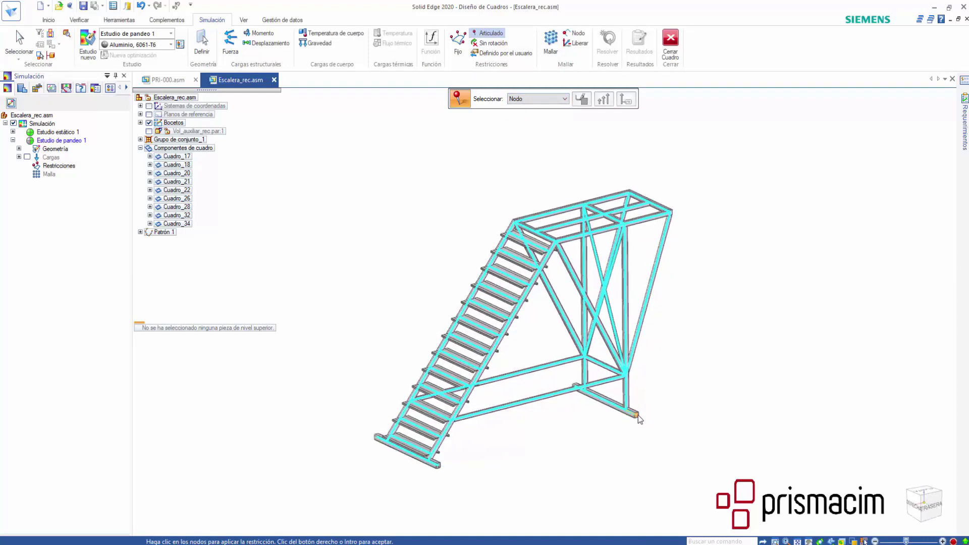
{"action": "left_click", "coordinate": [638, 415]}
{"action": "middle_click_drag", "start_coordinate": [571, 419], "coordinate": [579, 414]}
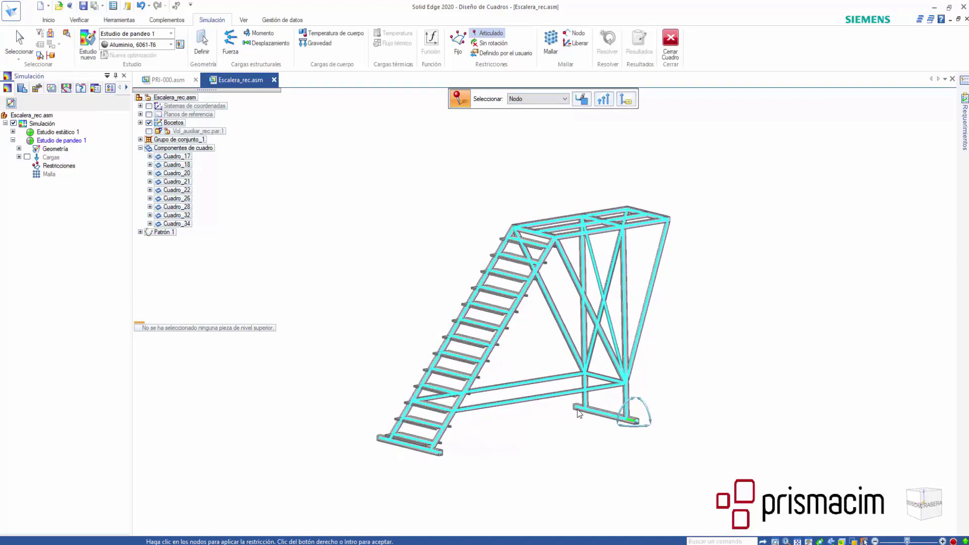
{"action": "left_click", "coordinate": [578, 409]}
{"action": "middle_click_drag", "start_coordinate": [604, 453], "coordinate": [626, 409]}
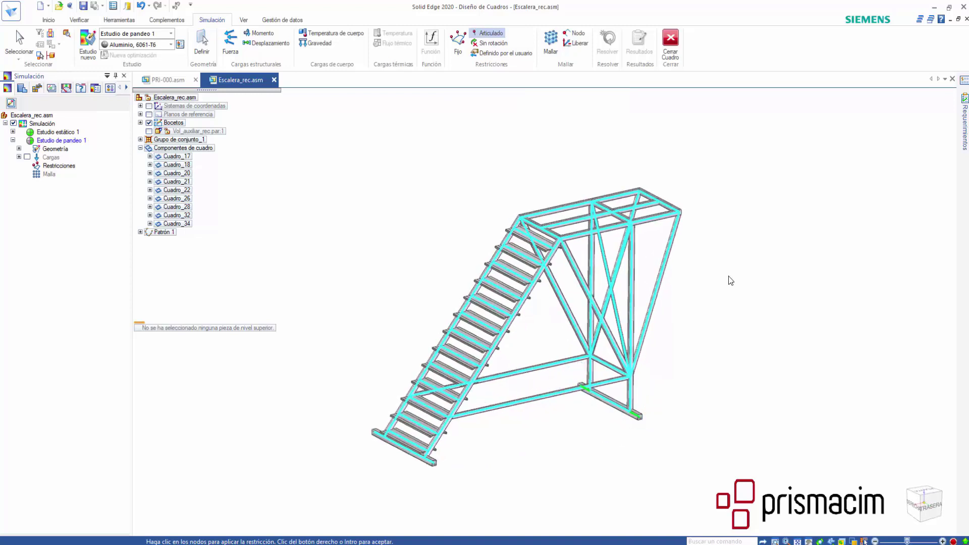
- Apply a user-defined constraint restricting Z translation at both end nodes of the base bar under the stairs, and hide the constraint symbols
{"action": "left_click", "coordinate": [483, 51]}
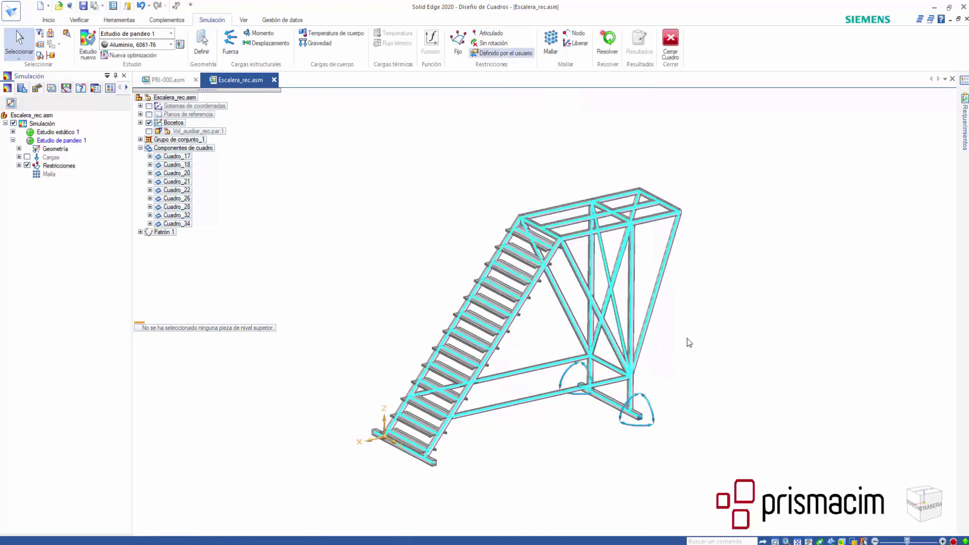
{"action": "middle_click_drag", "start_coordinate": [695, 417], "coordinate": [490, 477]}
{"action": "left_click", "coordinate": [539, 100]}
{"action": "left_click", "coordinate": [540, 109]}
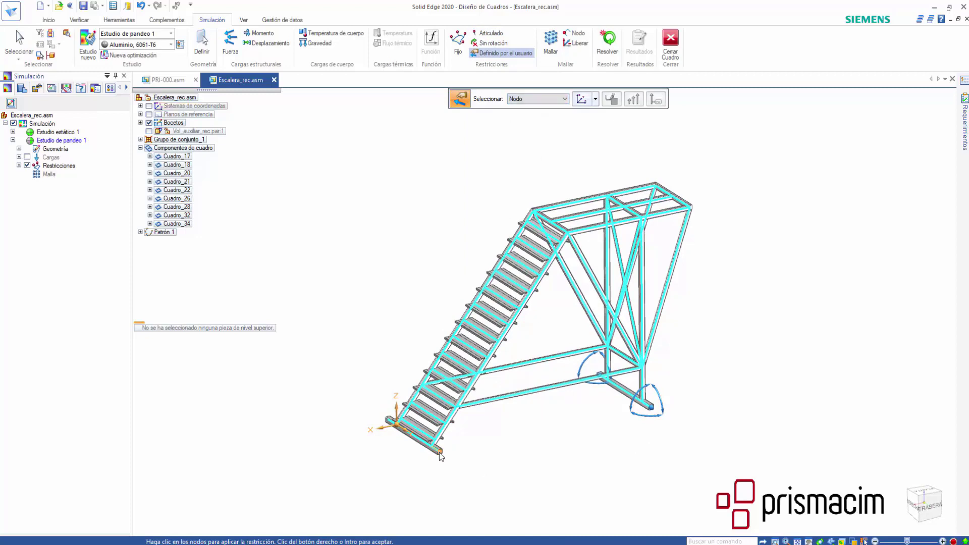
{"action": "left_click", "coordinate": [439, 455]}
{"action": "left_click", "coordinate": [388, 420]}
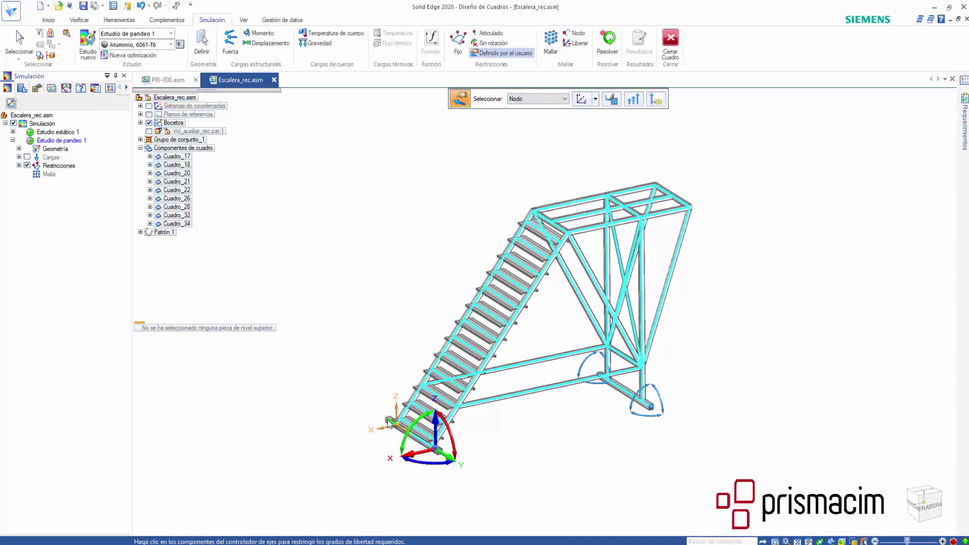
{"action": "left_click", "coordinate": [436, 427]}
{"action": "right_click", "coordinate": [603, 446]}
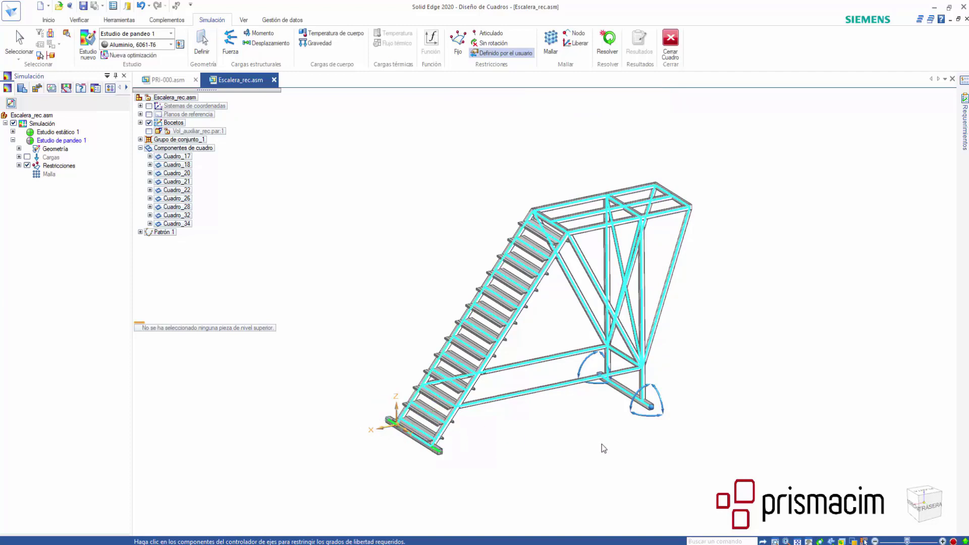
{"action": "left_click", "coordinate": [27, 166]}
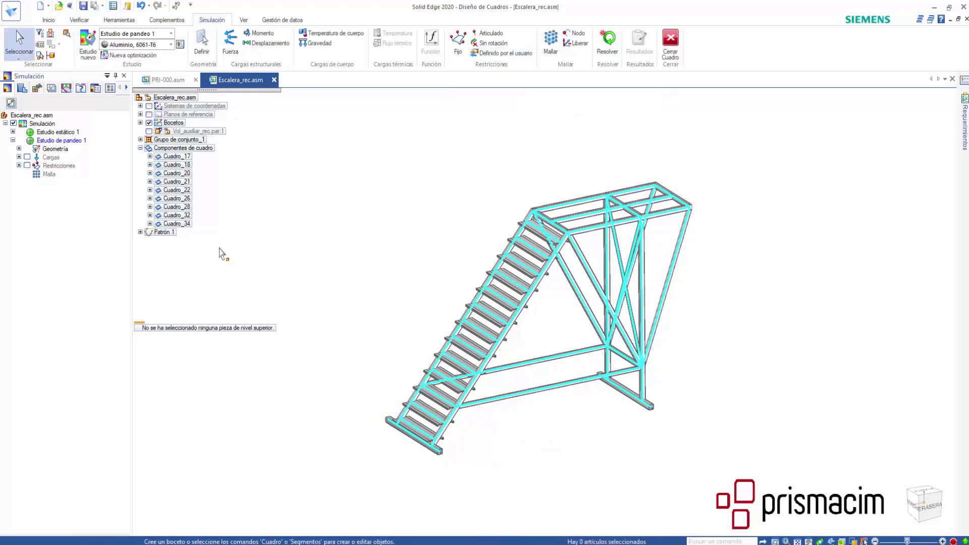
- Solve the buckling study and examine the mode 1 deformation around the tower's cross bracing
{"action": "left_click", "coordinate": [609, 41]}
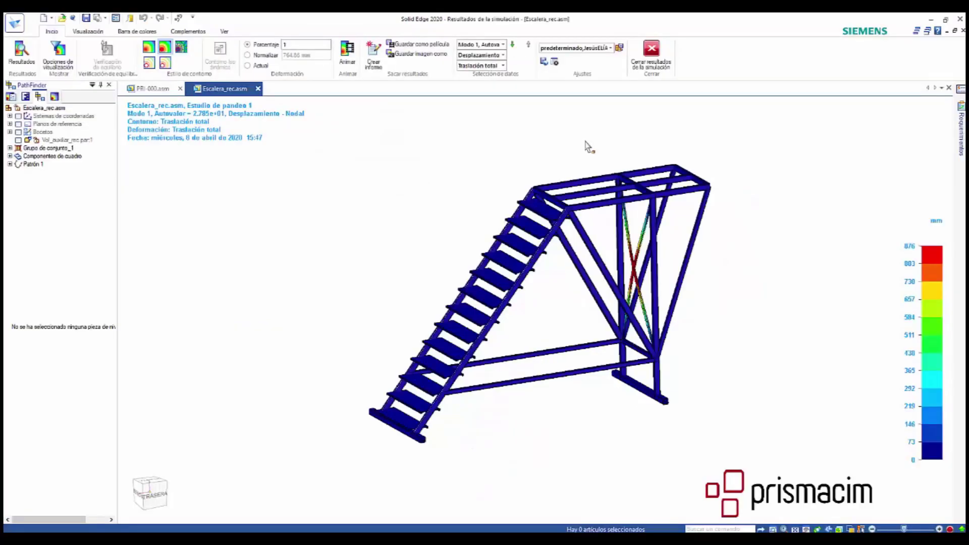
{"action": "left_click", "coordinate": [504, 45]}
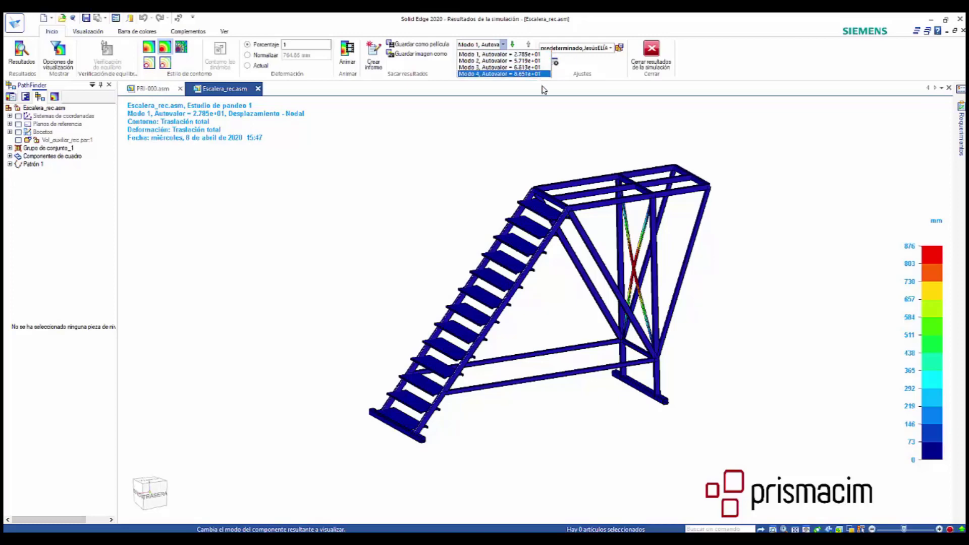
{"action": "left_click", "coordinate": [564, 116]}
{"action": "middle_click_drag", "start_coordinate": [687, 272], "coordinate": [653, 286]}
{"action": "scroll", "coordinate": [652, 286], "scroll_direction": "up", "scroll_amount": 3}
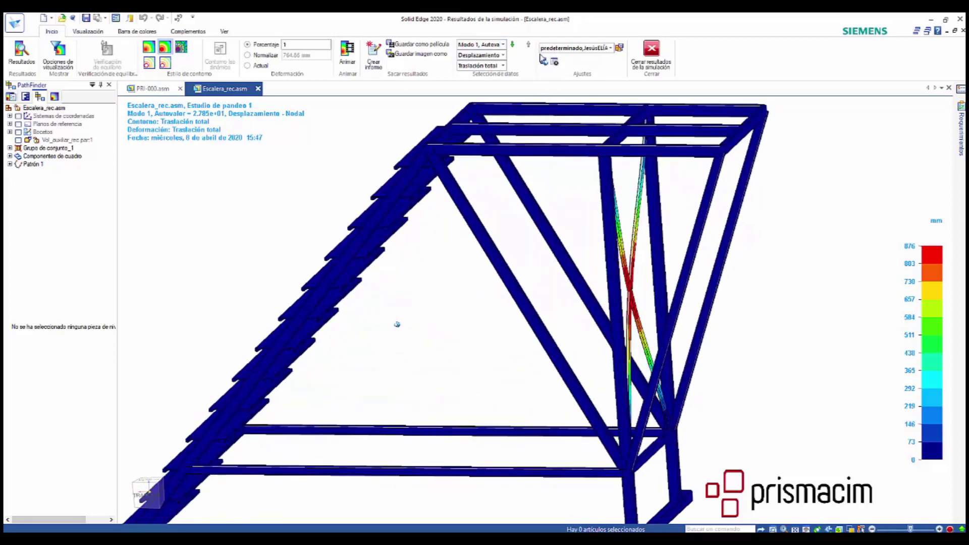
- Display the total translation results for buckling modes 2, 3 and 4 in turn
{"action": "left_click", "coordinate": [502, 45]}
{"action": "left_click", "coordinate": [479, 60]}
{"action": "scroll", "coordinate": [588, 116], "scroll_direction": "down", "scroll_amount": 4}
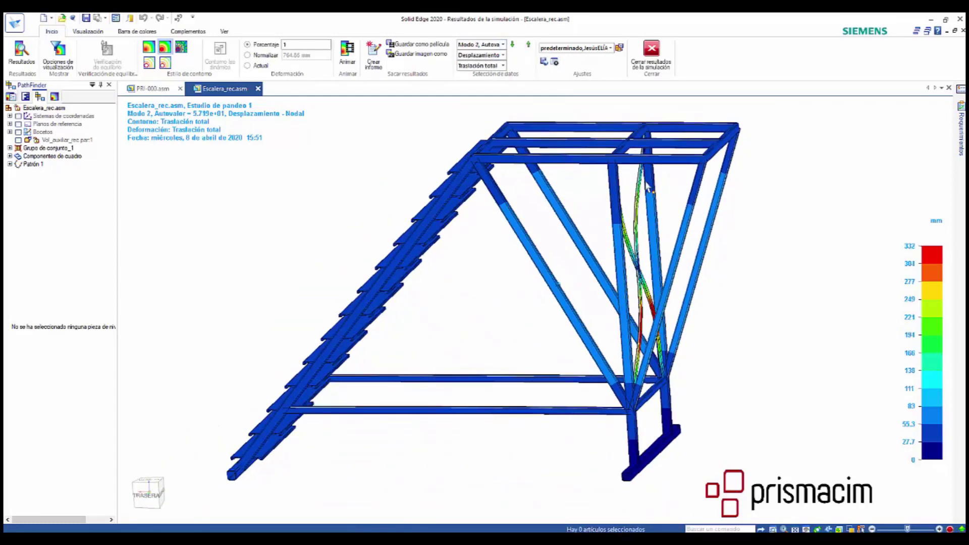
{"action": "left_click", "coordinate": [502, 45]}
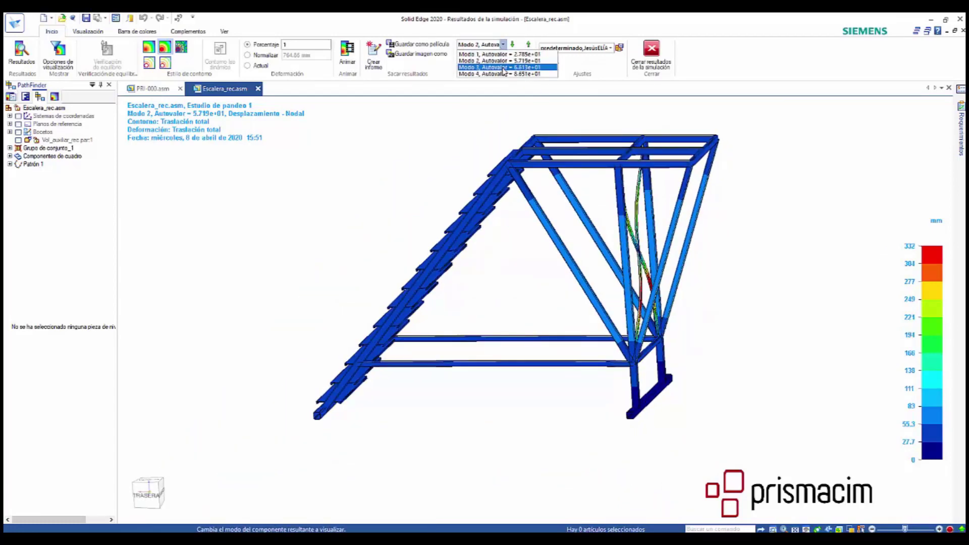
{"action": "left_click", "coordinate": [503, 68]}
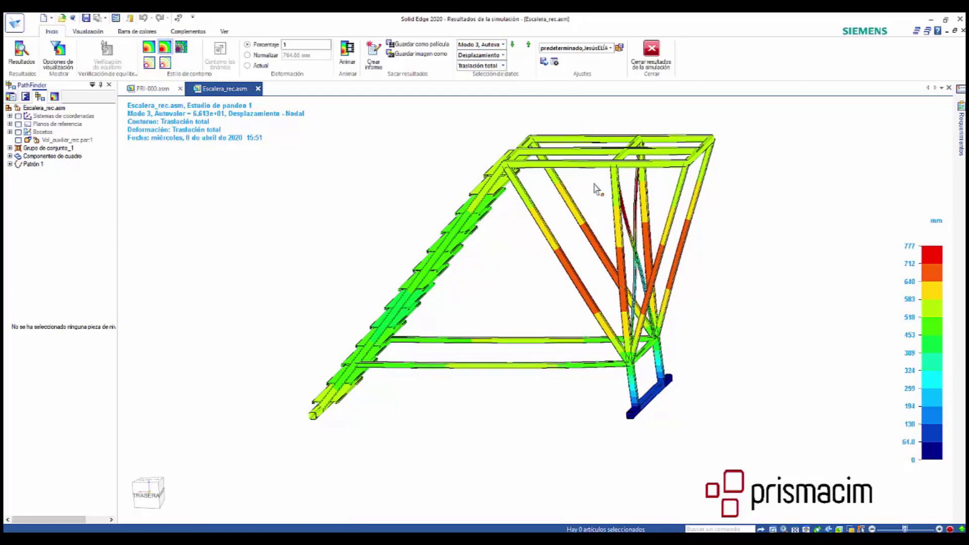
{"action": "left_click", "coordinate": [503, 45]}
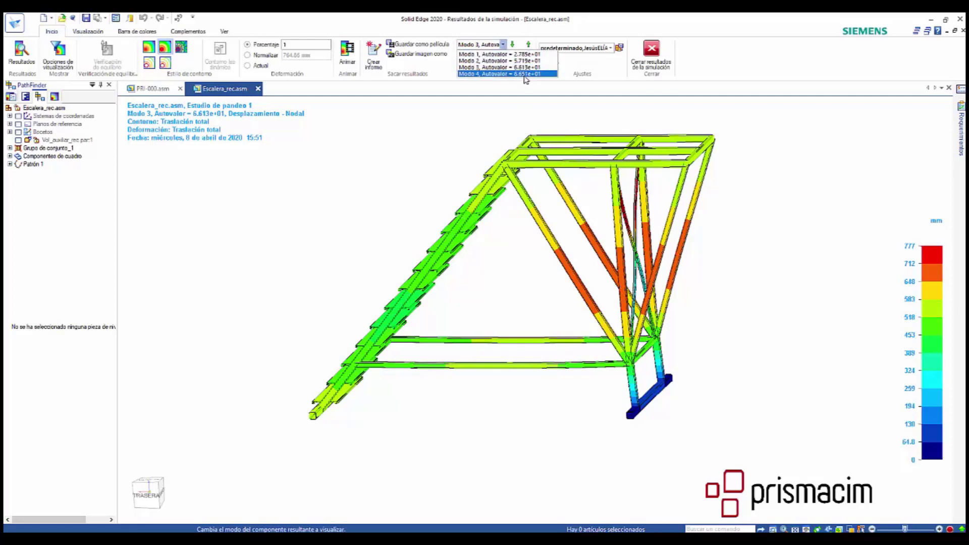
{"action": "left_click", "coordinate": [520, 73]}
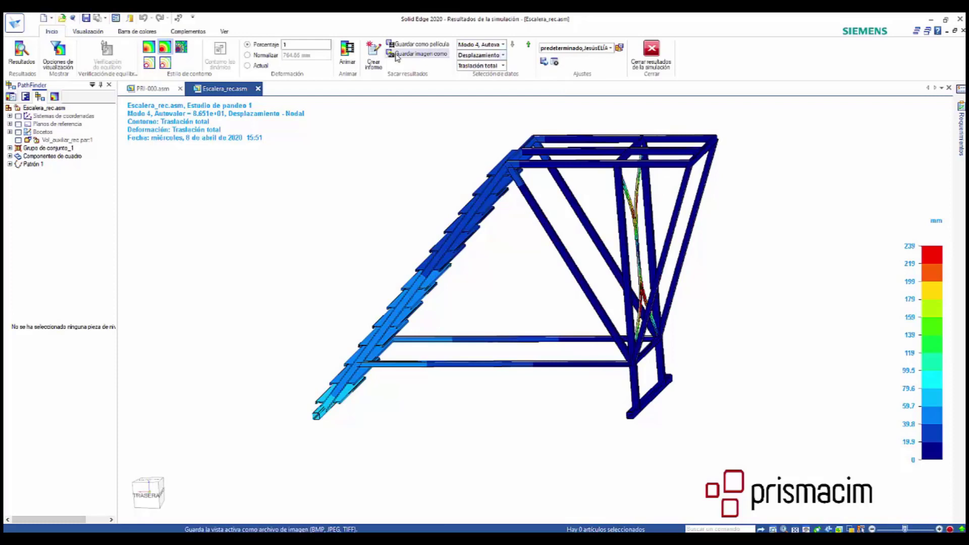
- Play the deformation animation through the buckling modes, stop it and close the animation
{"action": "left_click", "coordinate": [347, 51]}
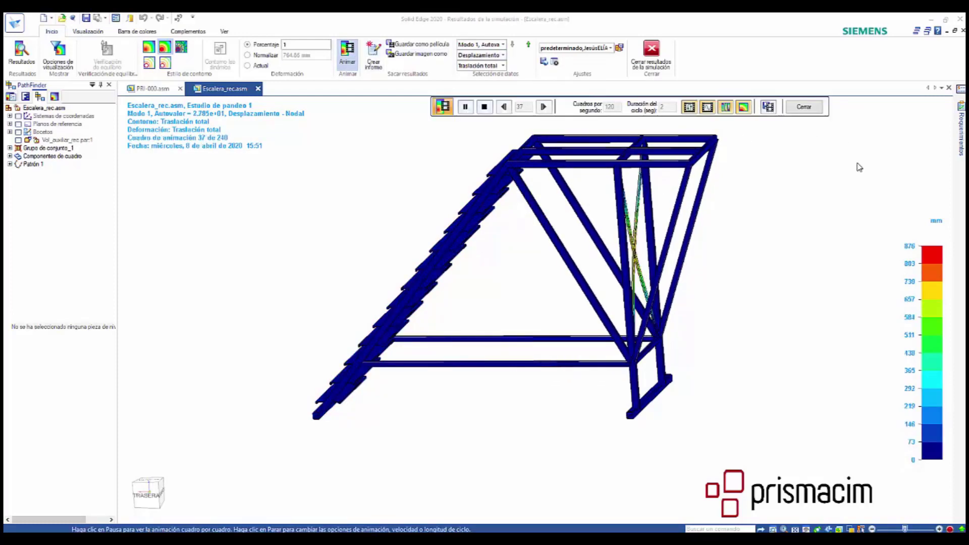
{"action": "left_click", "coordinate": [504, 62]}
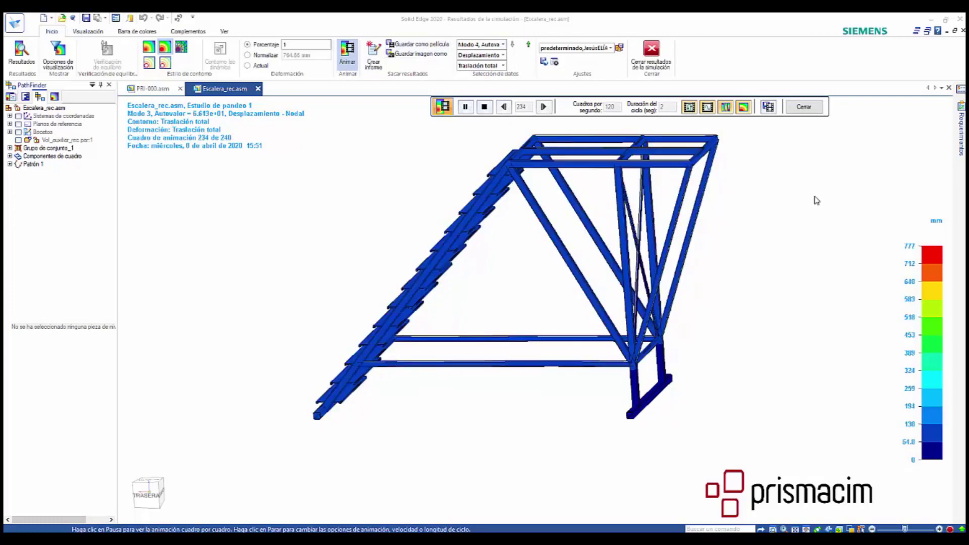
{"action": "left_click", "coordinate": [484, 106]}
{"action": "left_click", "coordinate": [803, 107]}
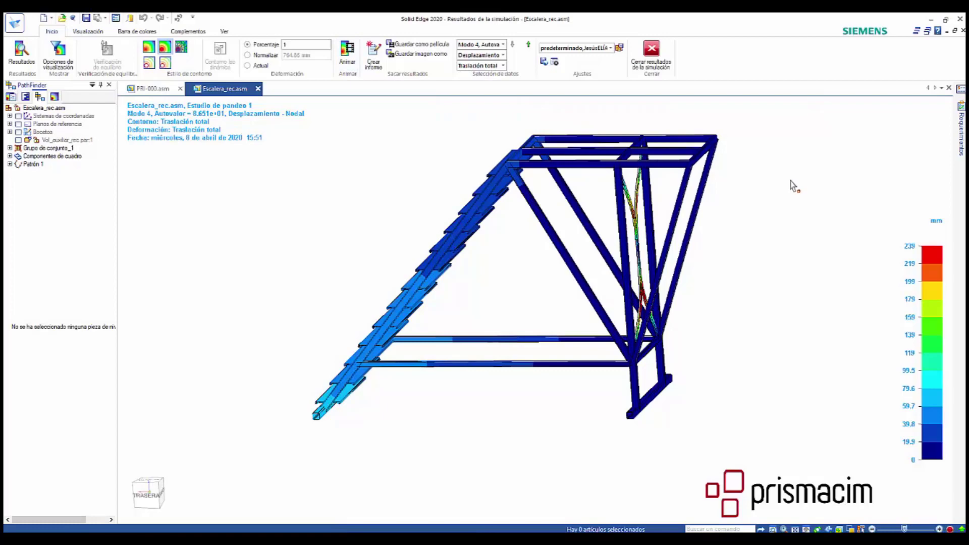
- Return to buckling mode 1 and examine its eigenvalue and the deformation where the diagonal braces cross
{"action": "left_click", "coordinate": [502, 45]}
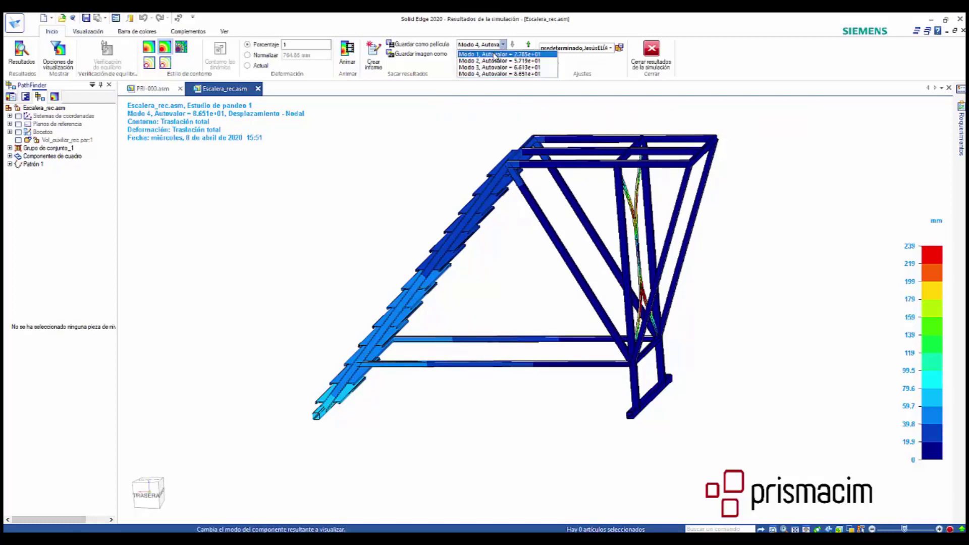
{"action": "left_click", "coordinate": [481, 52]}
{"action": "middle_click_drag", "start_coordinate": [808, 201], "coordinate": [812, 201]}
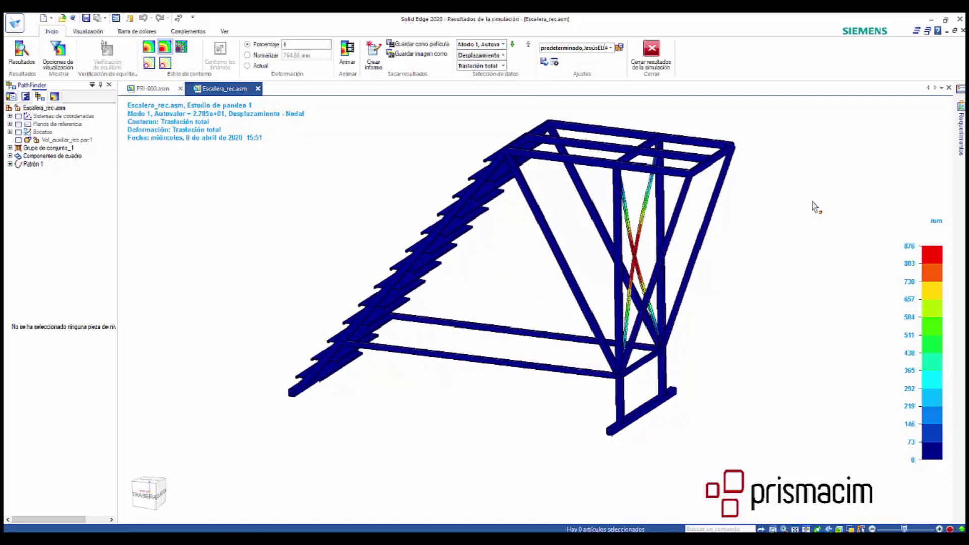
{"action": "left_click", "coordinate": [503, 45]}
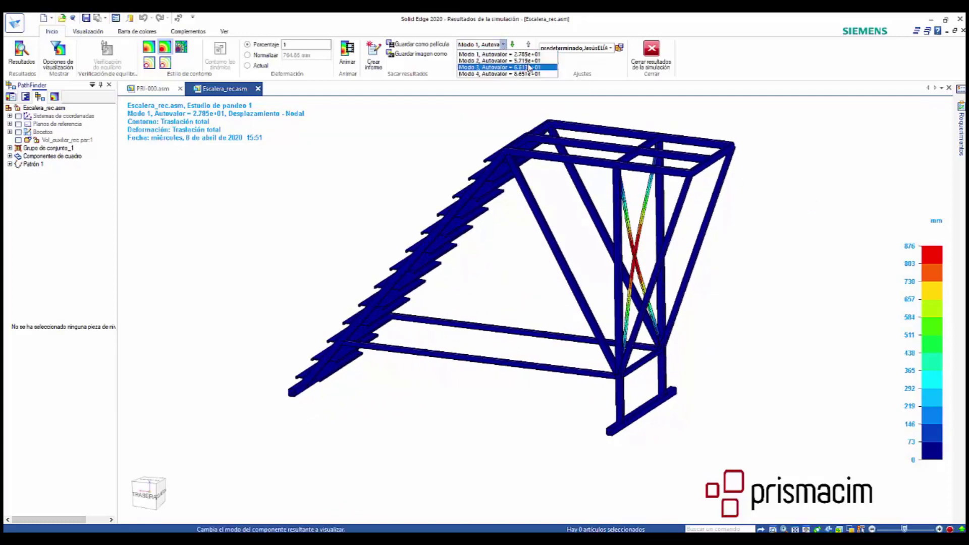
{"action": "left_click", "coordinate": [804, 158]}
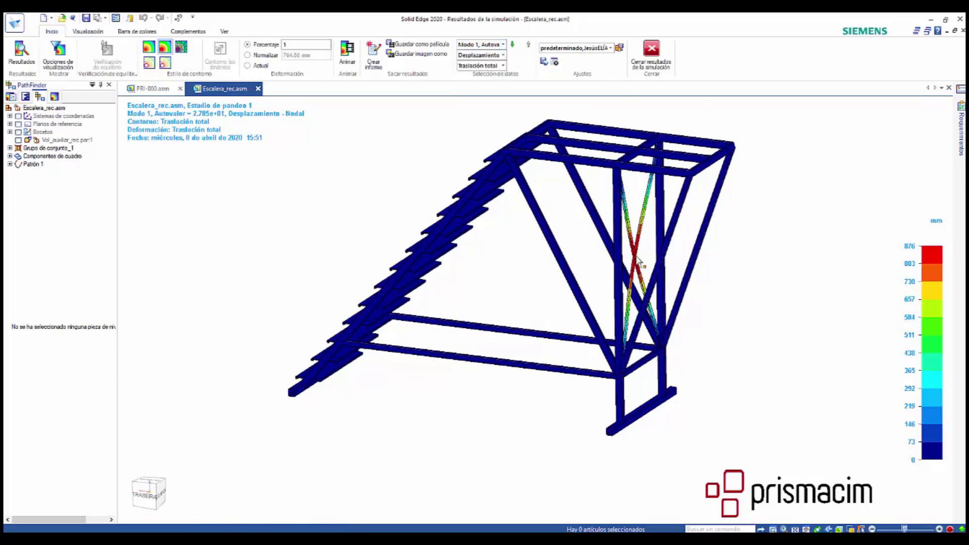
{"action": "scroll", "coordinate": [635, 257], "scroll_direction": "up", "scroll_amount": 5}
{"action": "scroll", "coordinate": [637, 259], "scroll_direction": "up", "scroll_amount": 2}
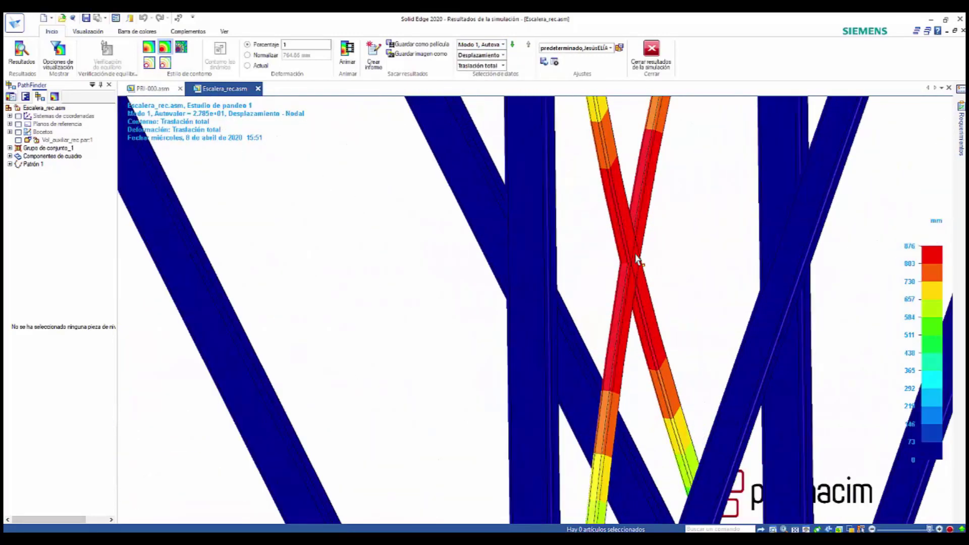
{"action": "scroll", "coordinate": [637, 259], "scroll_direction": "down", "scroll_amount": 4}
{"action": "scroll", "coordinate": [637, 259], "scroll_direction": "down", "scroll_amount": 5}
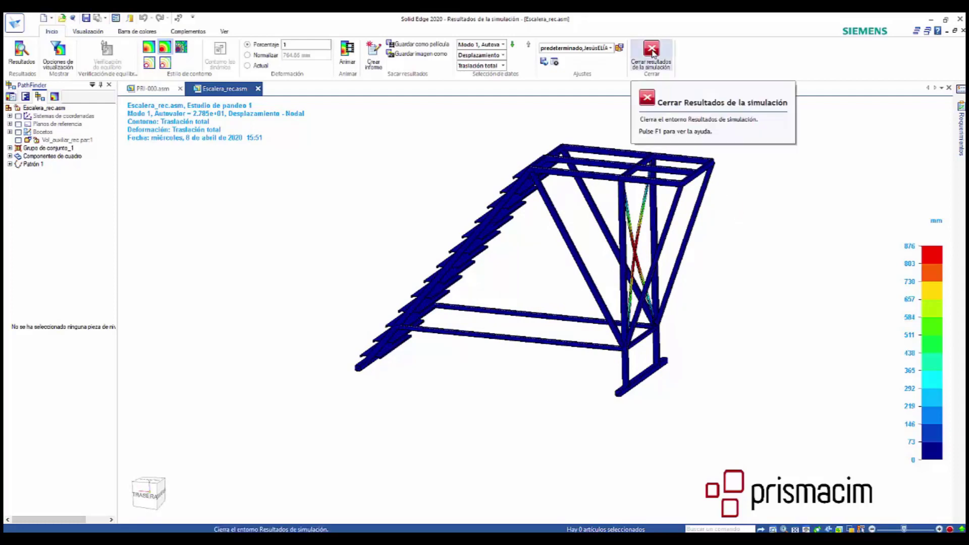
- Close the simulation results, and hide the buckling study's beam curves and the assembly's sketches
{"action": "left_click", "coordinate": [652, 51]}
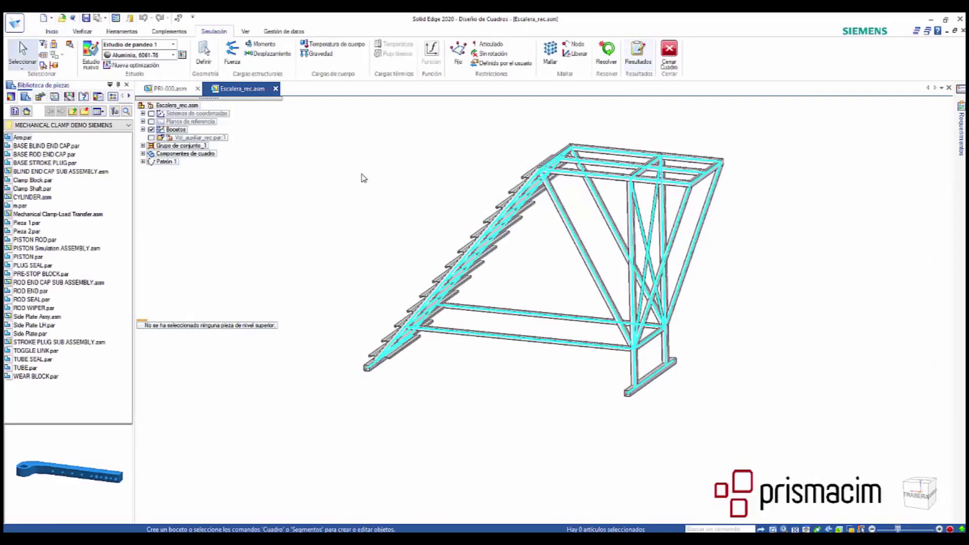
{"action": "scroll", "coordinate": [651, 258], "scroll_direction": "up", "scroll_amount": 5}
{"action": "scroll", "coordinate": [651, 258], "scroll_direction": "down", "scroll_amount": 5}
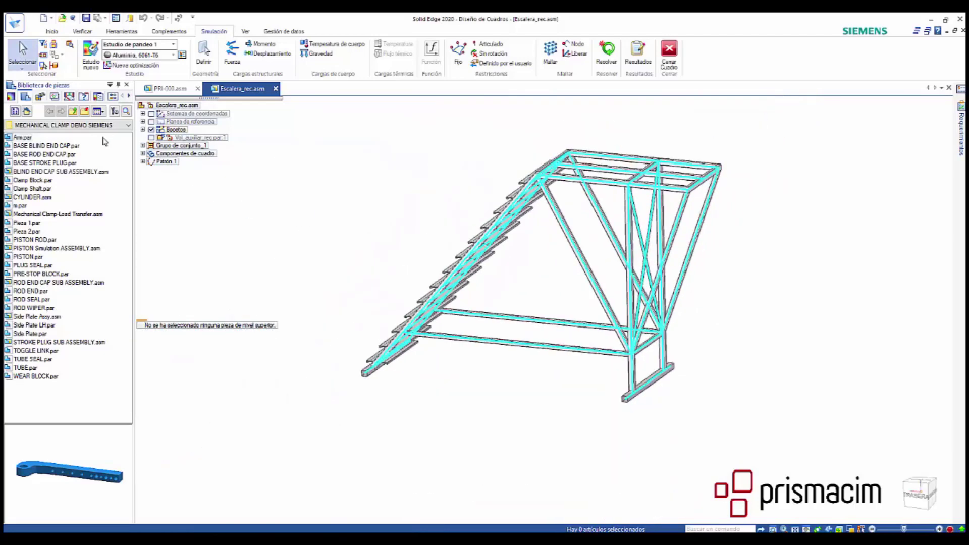
{"action": "left_click", "coordinate": [11, 97]}
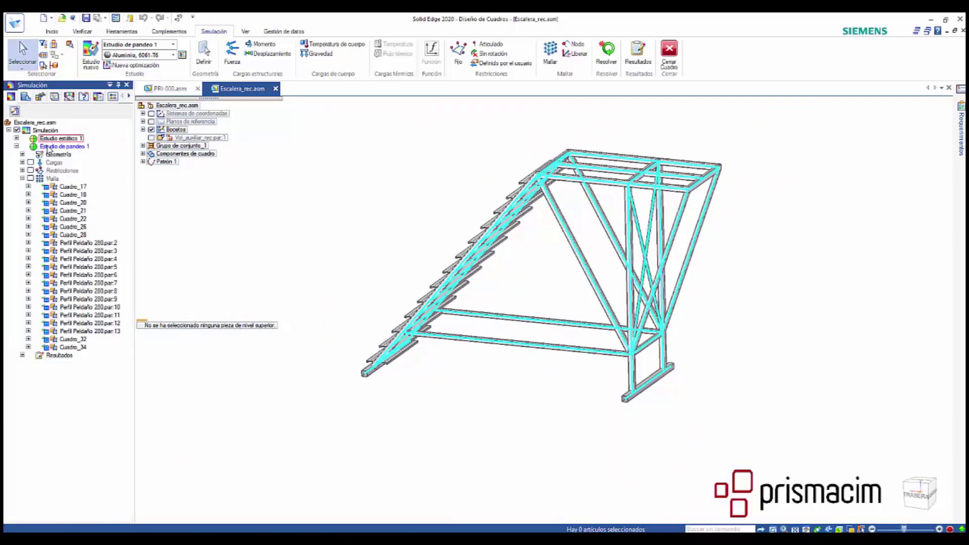
{"action": "right_click", "coordinate": [50, 158]}
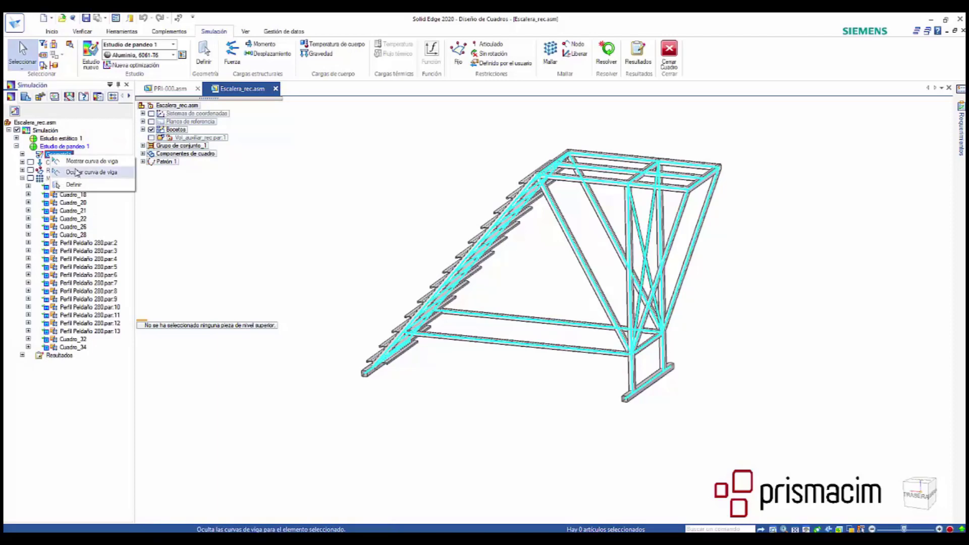
{"action": "left_click", "coordinate": [84, 173]}
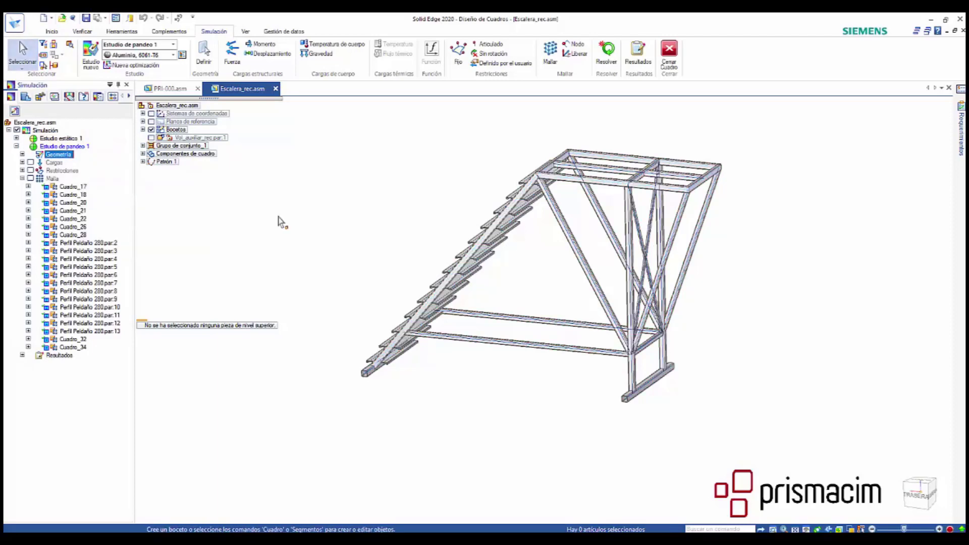
{"action": "left_click", "coordinate": [151, 130]}
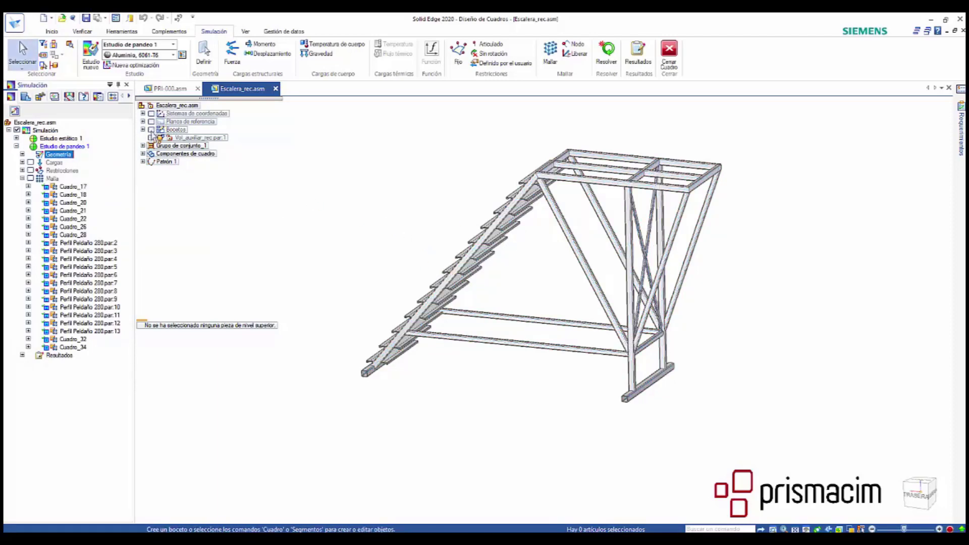
- Set the cross-section orientation of the 40x20x2 rectangular tubing X-brace (Cuadro_32) to 0°
{"action": "scroll", "coordinate": [660, 242], "scroll_direction": "up", "scroll_amount": 5}
{"action": "scroll", "coordinate": [660, 253], "scroll_direction": "down", "scroll_amount": 6}
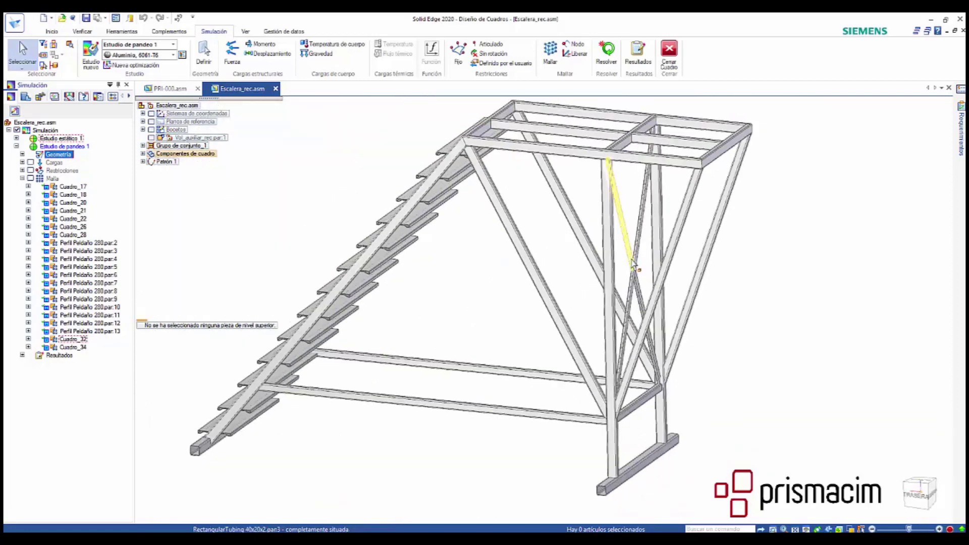
{"action": "left_click", "coordinate": [634, 265]}
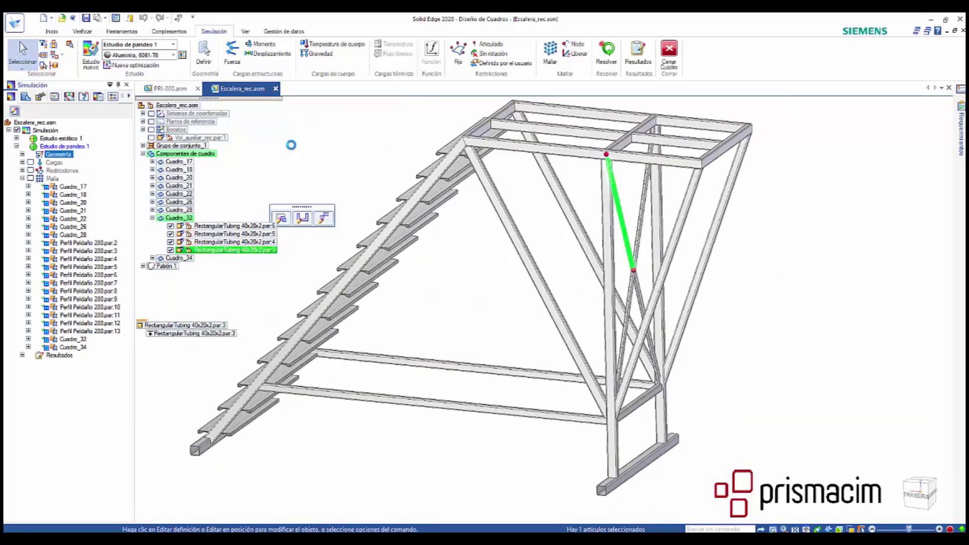
{"action": "left_click", "coordinate": [179, 218]}
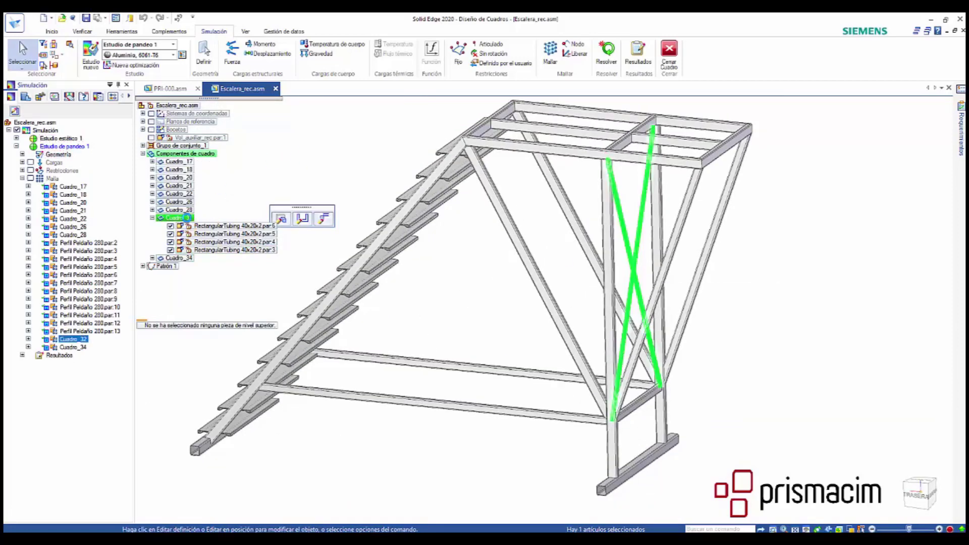
{"action": "left_click", "coordinate": [306, 219]}
{"action": "scroll", "coordinate": [635, 272], "scroll_direction": "up", "scroll_amount": 5}
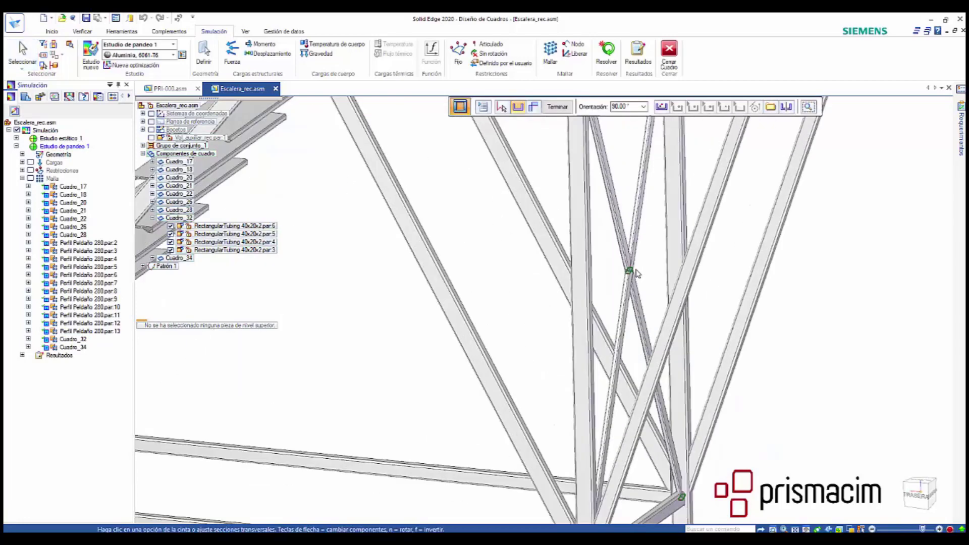
{"action": "scroll", "coordinate": [622, 272], "scroll_direction": "up", "scroll_amount": 3}
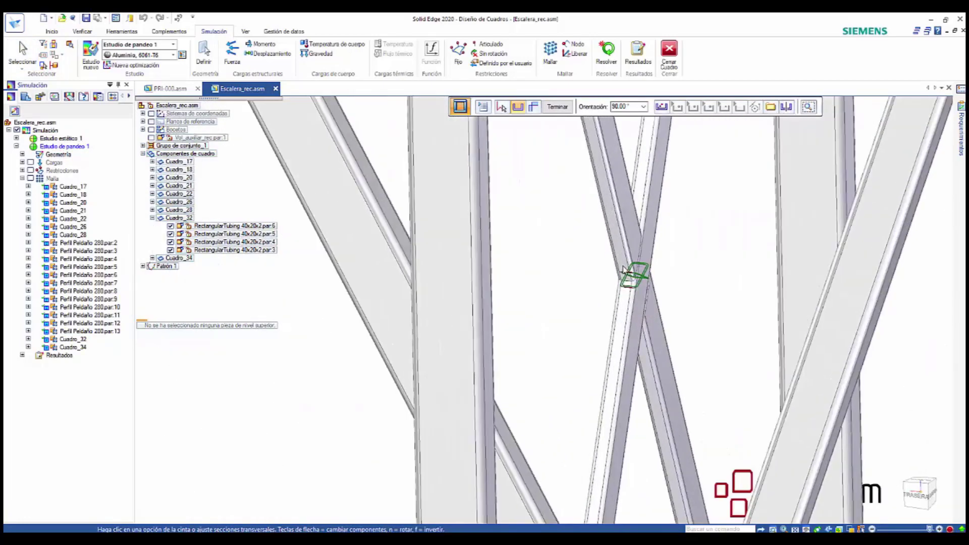
{"action": "scroll", "coordinate": [625, 270], "scroll_direction": "down", "scroll_amount": 4}
{"action": "left_click", "coordinate": [625, 108]}
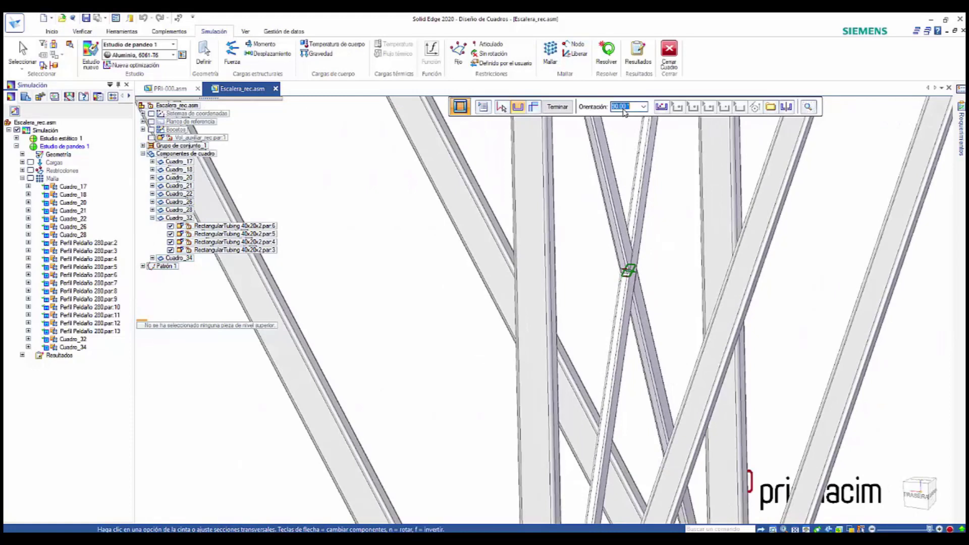
{"action": "type", "text": "0"}
{"action": "key", "text": "Return"}
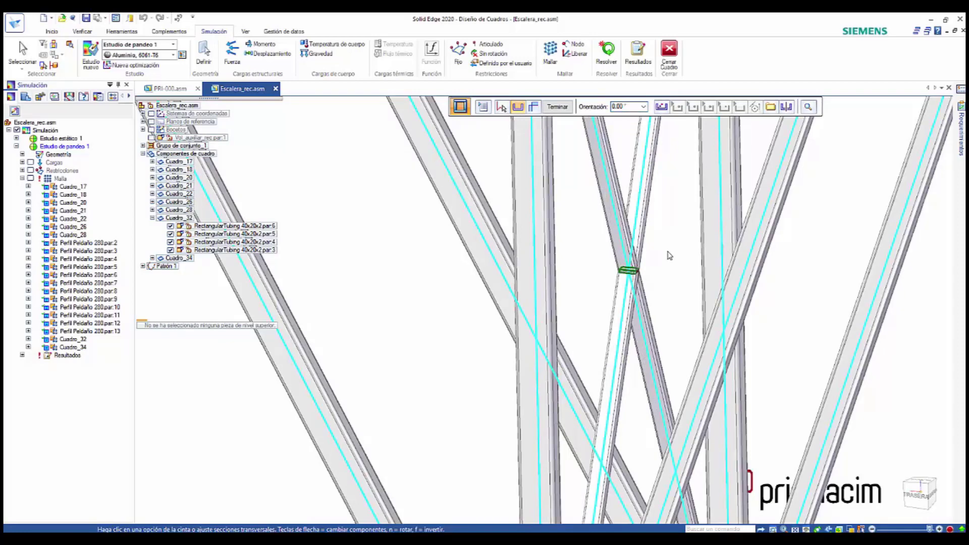
- Finish editing the X-brace orientation and solve buckling study 1 again for the whole staircase frame
{"action": "key", "text": "Escape"}
{"action": "scroll", "coordinate": [665, 233], "scroll_direction": "down", "scroll_amount": 3}
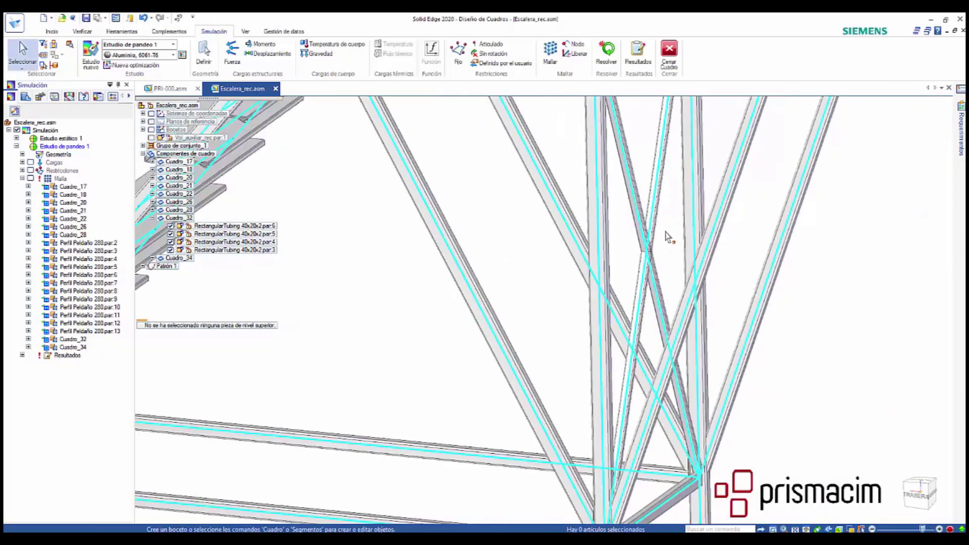
{"action": "scroll", "coordinate": [666, 233], "scroll_direction": "down", "scroll_amount": 3}
{"action": "mouse_move", "coordinate": [546, 309]}
{"action": "middle_mouse_down"}
{"action": "mouse_move", "coordinate": [568, 318]}
{"action": "mouse_move", "coordinate": [432, 296]}
{"action": "middle_mouse_up"}
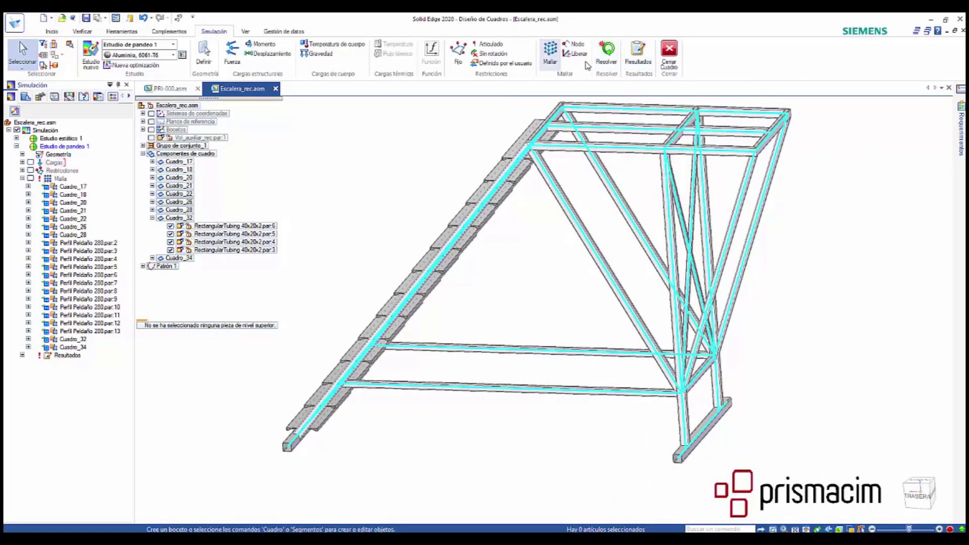
{"action": "left_click", "coordinate": [610, 60]}
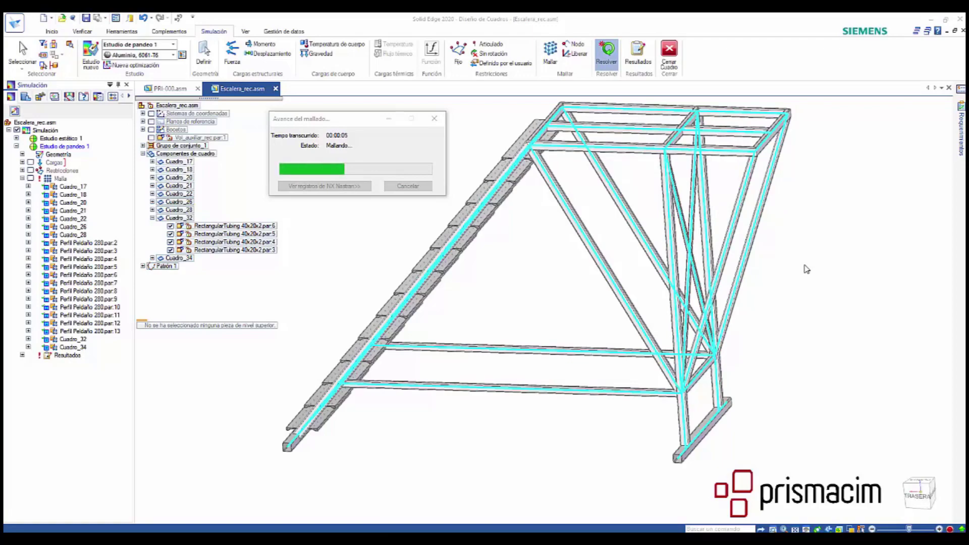
- Scale the displayed buckling mode 1 deformation by percentage, with a value of 1
{"action": "middle_click_drag", "start_coordinate": [789, 306], "coordinate": [805, 292]}
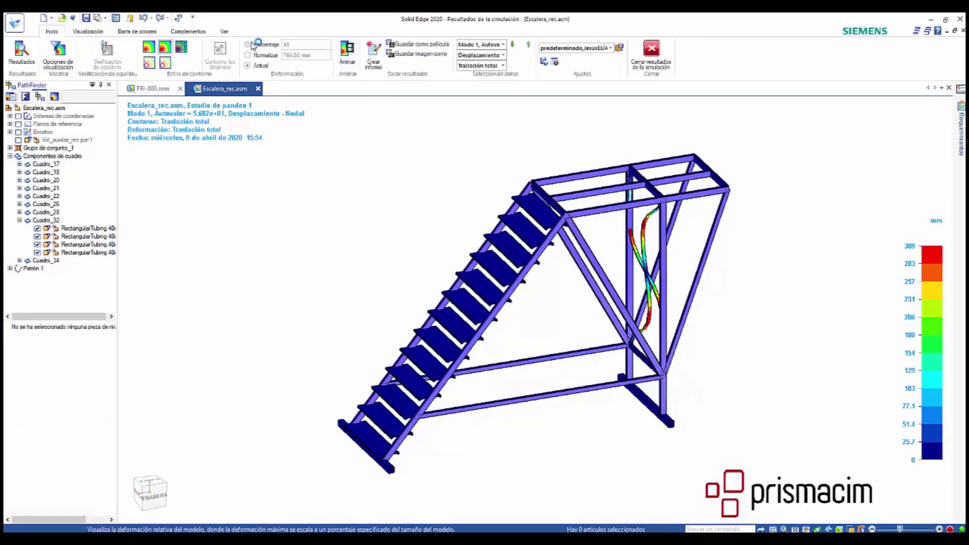
{"action": "left_click", "coordinate": [247, 44]}
{"action": "left_click", "coordinate": [307, 46]}
{"action": "key", "text": "BackSpace"}
{"action": "key", "text": "Return"}
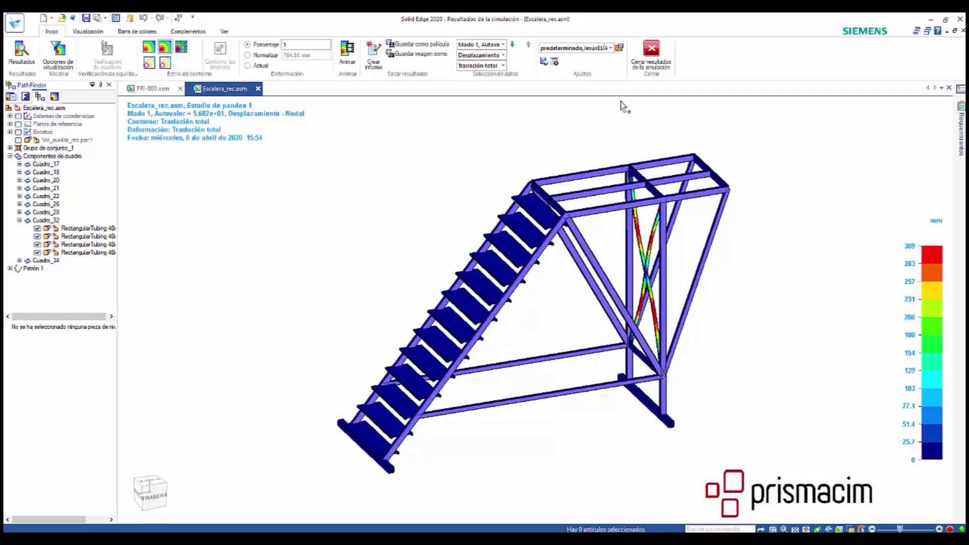
- Open the list of buckling modes to compare their eigenvalues
{"action": "left_click", "coordinate": [503, 45]}
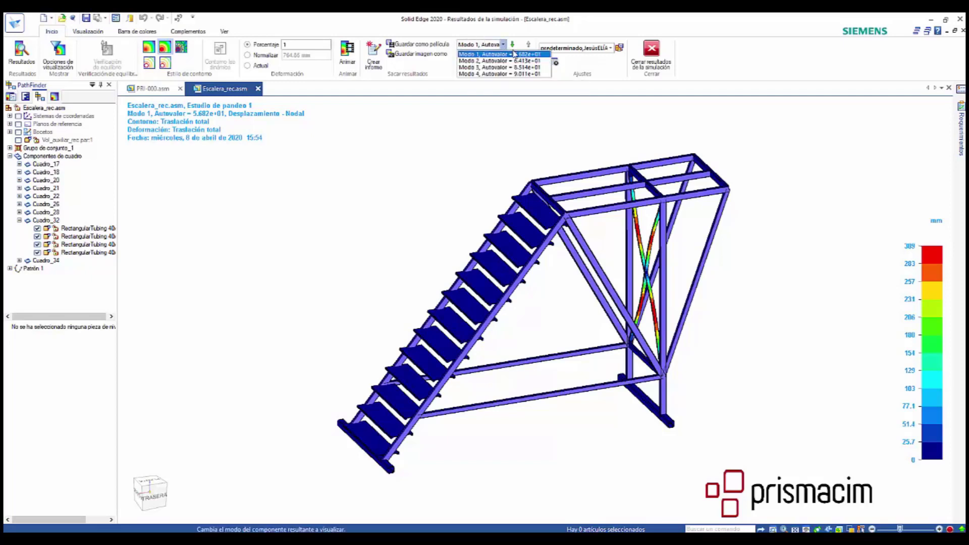